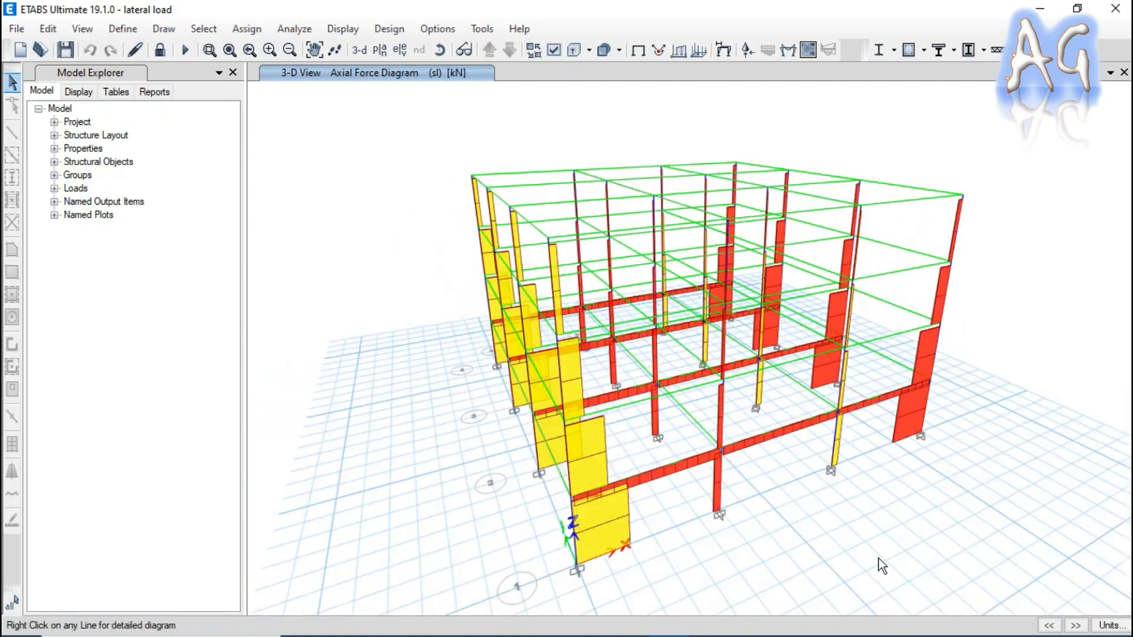
Select all joints and frames of the building model and open the joint diaphragm assignment.
{"action": "middle_click_drag", "start_coordinate": [880, 564], "coordinate": [952, 565], "text": "shift"}
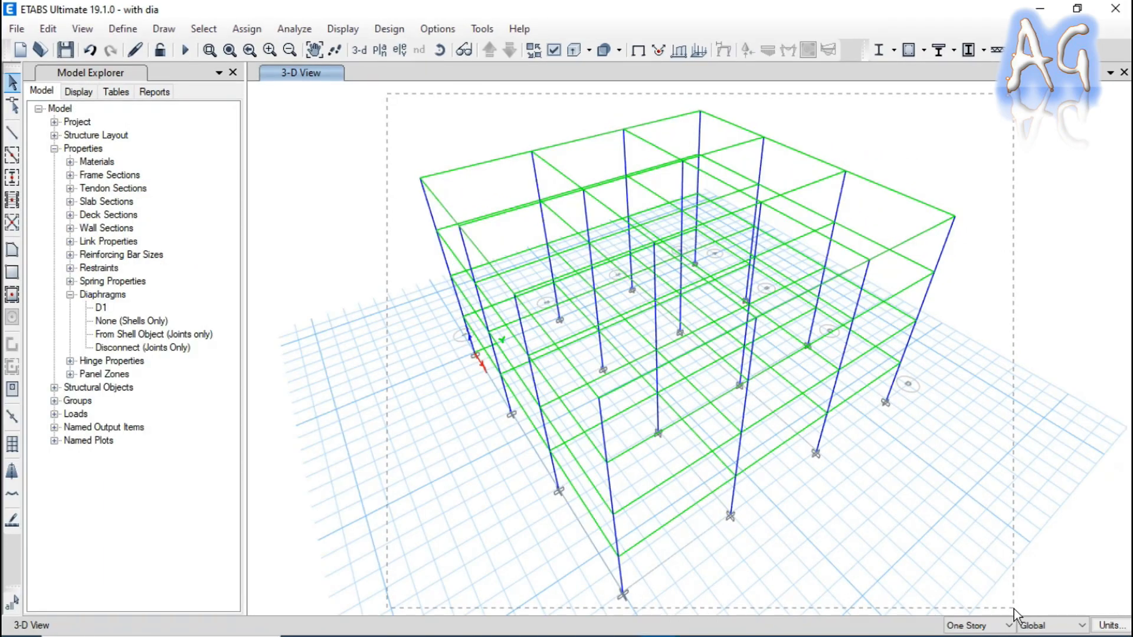
{"action": "key", "text": "ctrl+shift+a"}
{"action": "left_click", "coordinate": [246, 29]}
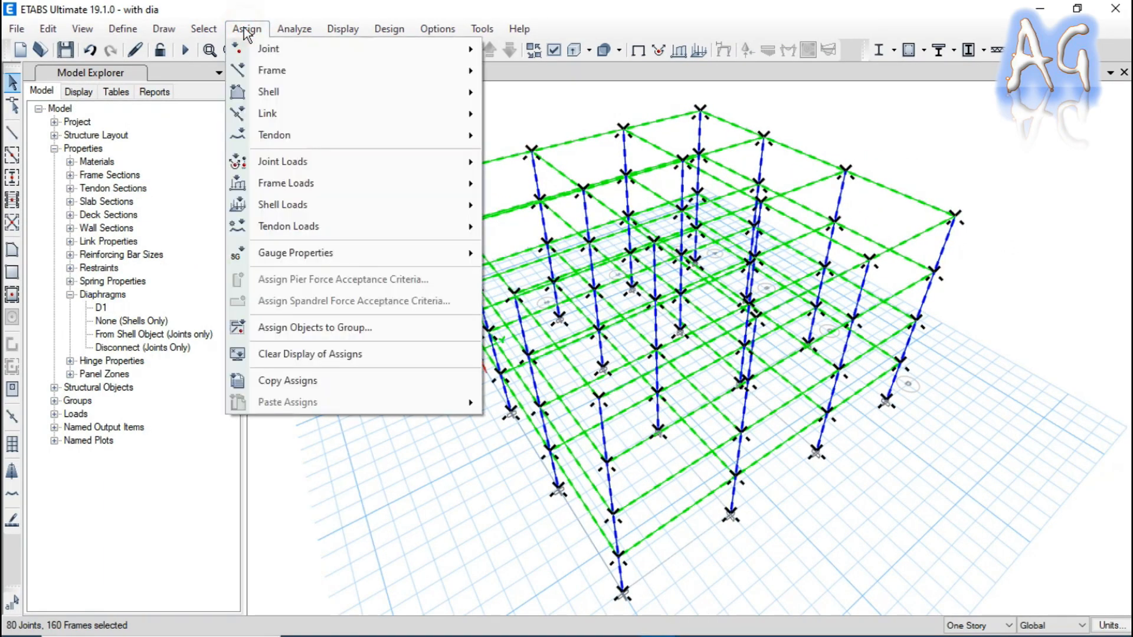
{"action": "mouse_move", "coordinate": [263, 47]}
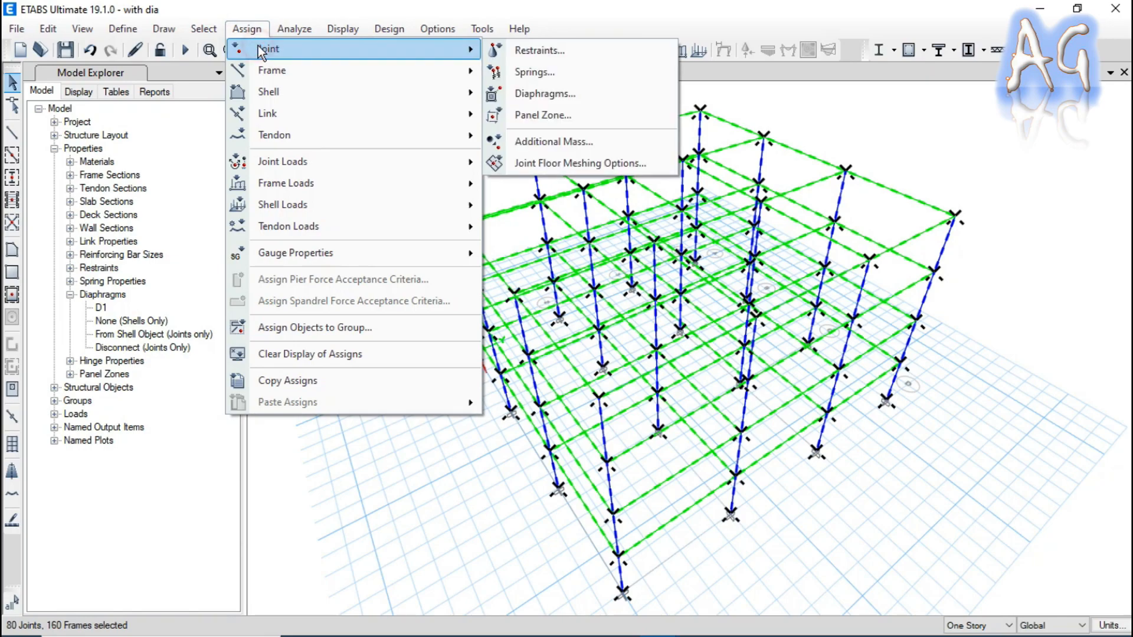
{"action": "left_click", "coordinate": [523, 97]}
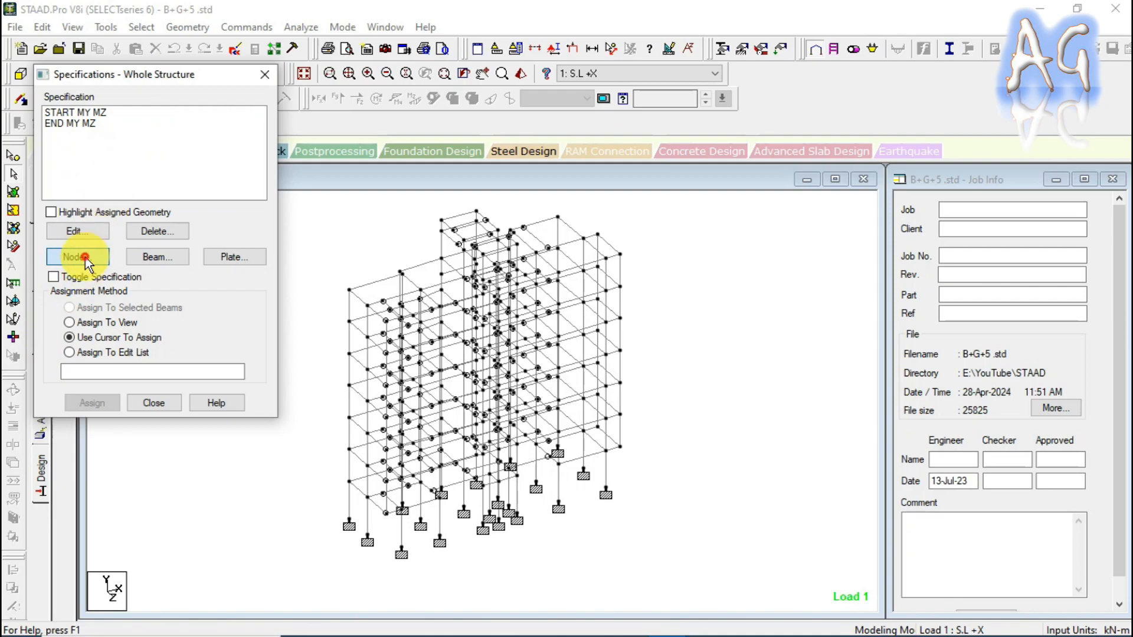
Switch to the browser and look through the videos and playlists on the YouTube channel's home page.
{"action": "left_click", "coordinate": [77, 257]}
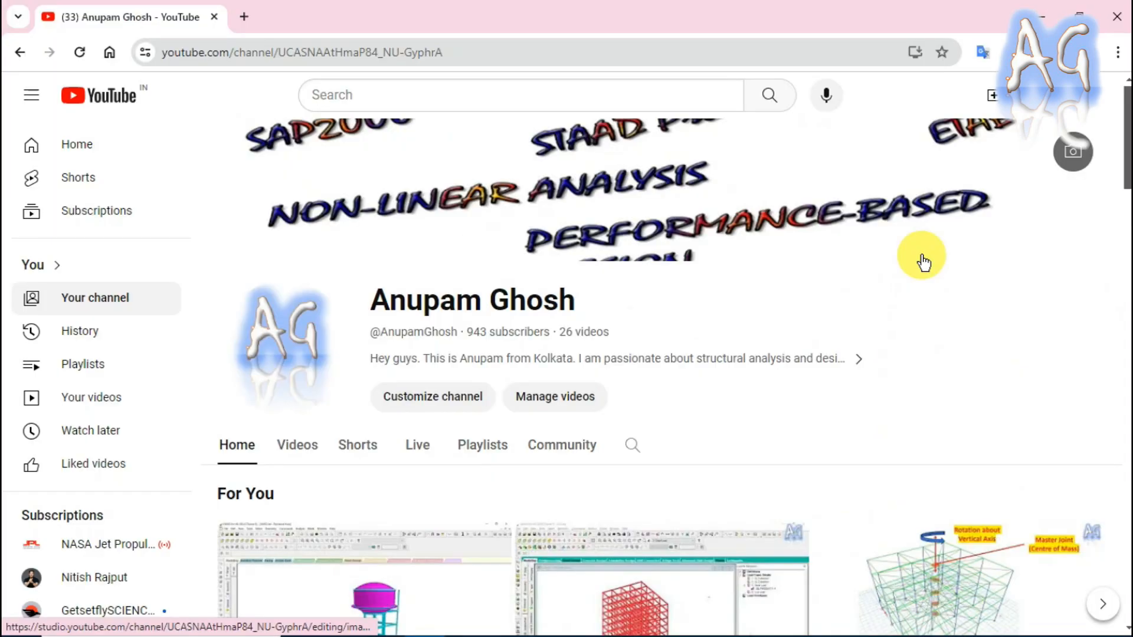
{"action": "scroll", "coordinate": [923, 263], "scroll_direction": "down", "scroll_amount": 5}
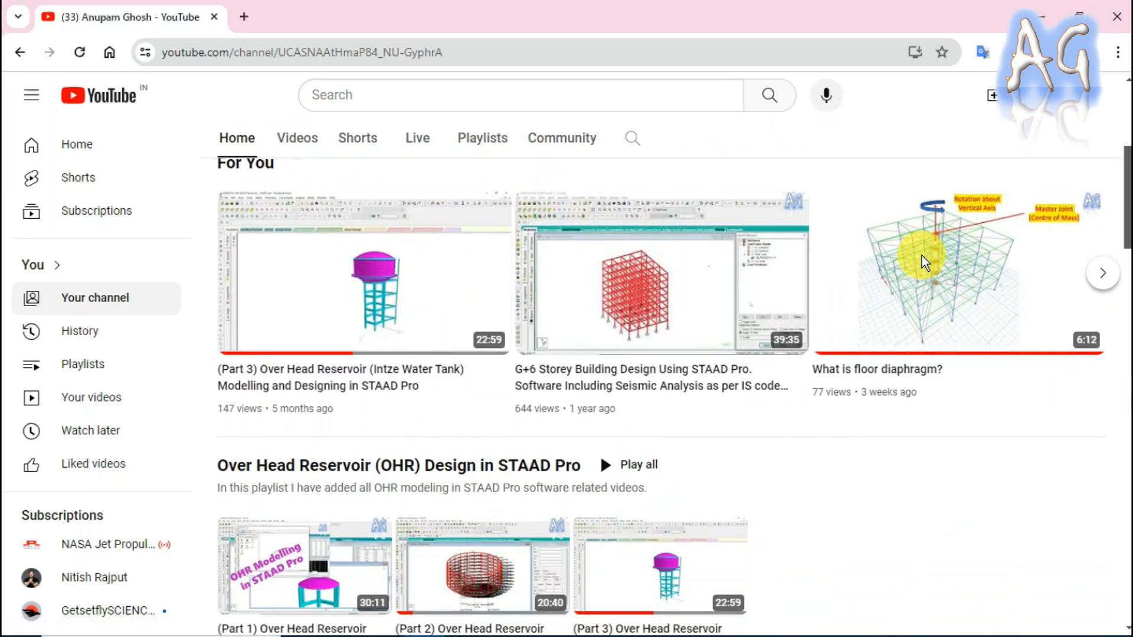
{"action": "mouse_move", "coordinate": [925, 293]}
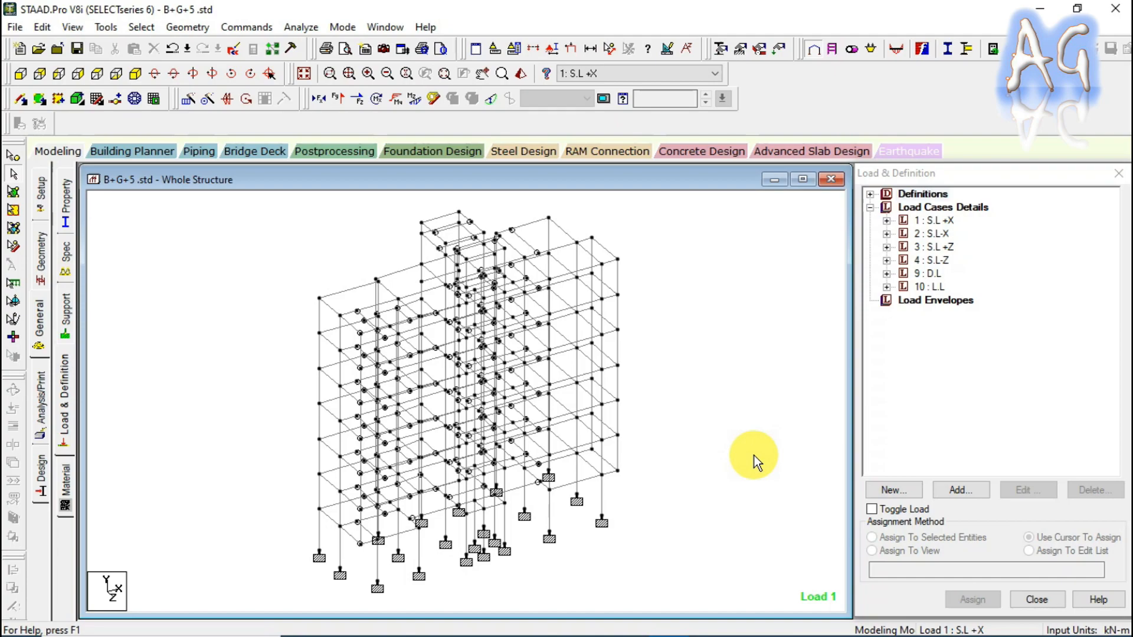
In STAAD.Pro, examine the member and floor loads defined in load cases 9: D.L and 10: L.L.
{"action": "left_click", "coordinate": [886, 273]}
{"action": "scroll", "coordinate": [1113, 224], "scroll_direction": "down", "scroll_amount": 1}
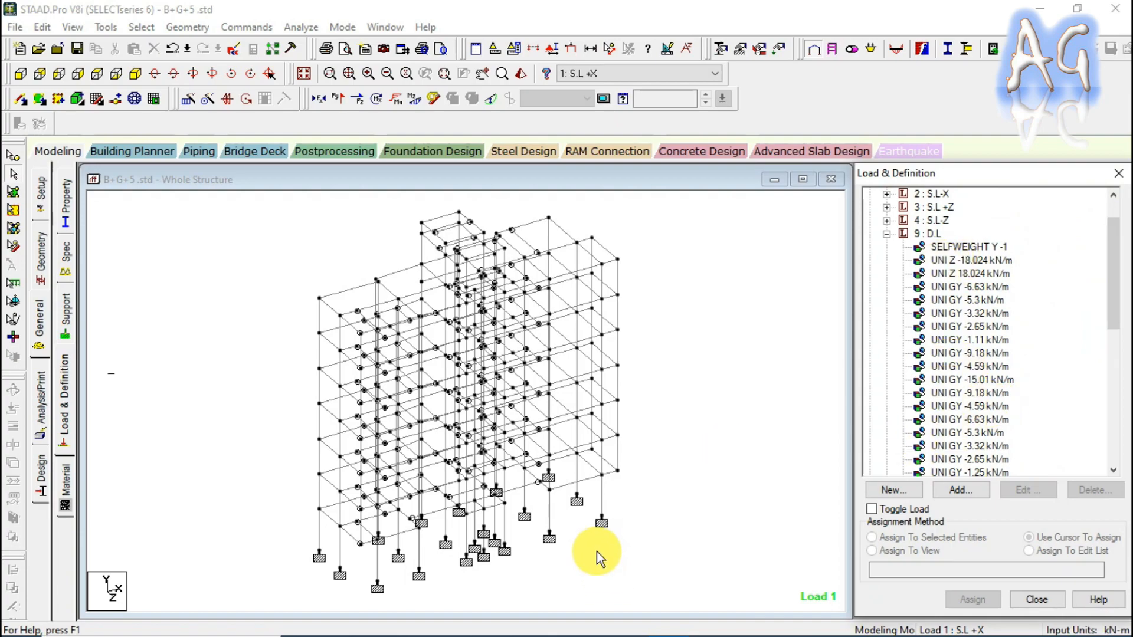
{"action": "left_click", "coordinate": [944, 261]}
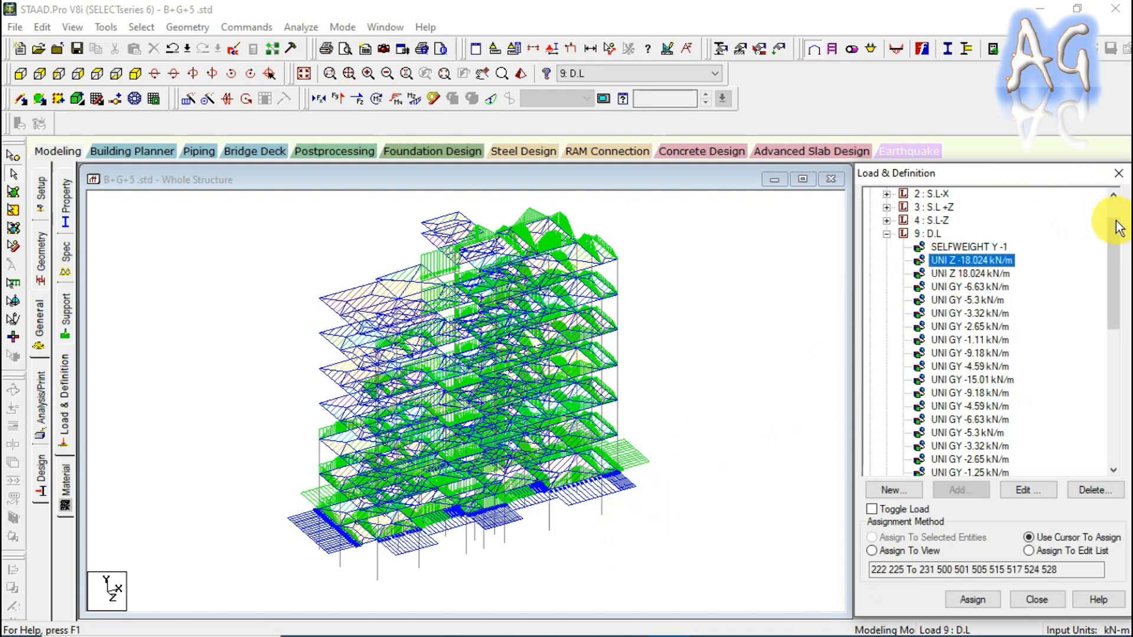
{"action": "left_click", "coordinate": [931, 237]}
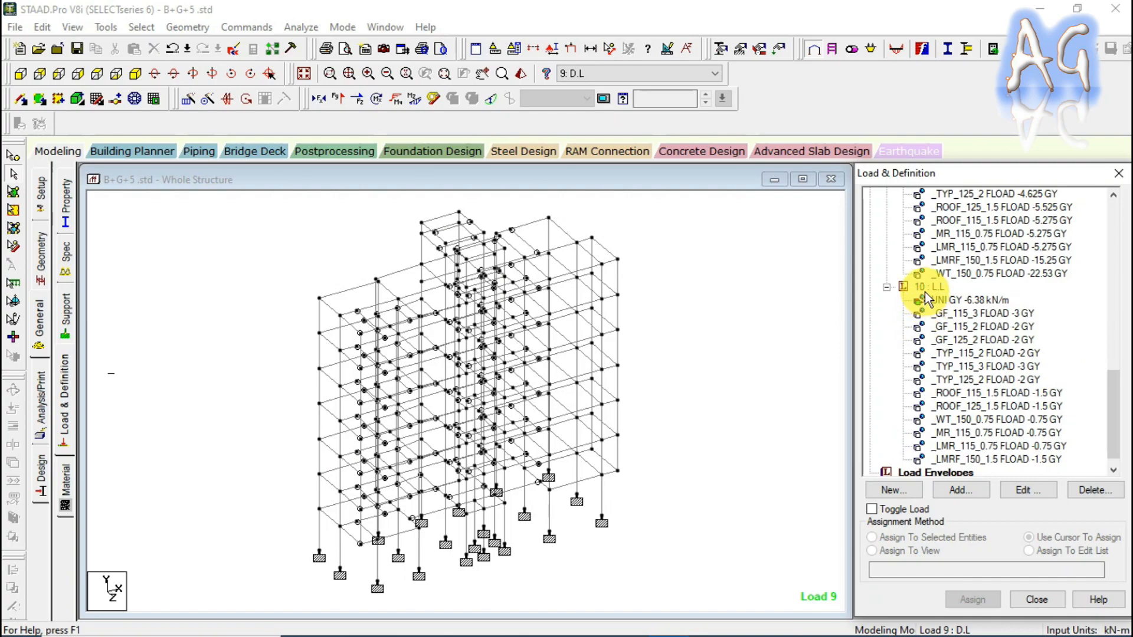
{"action": "left_click", "coordinate": [949, 316]}
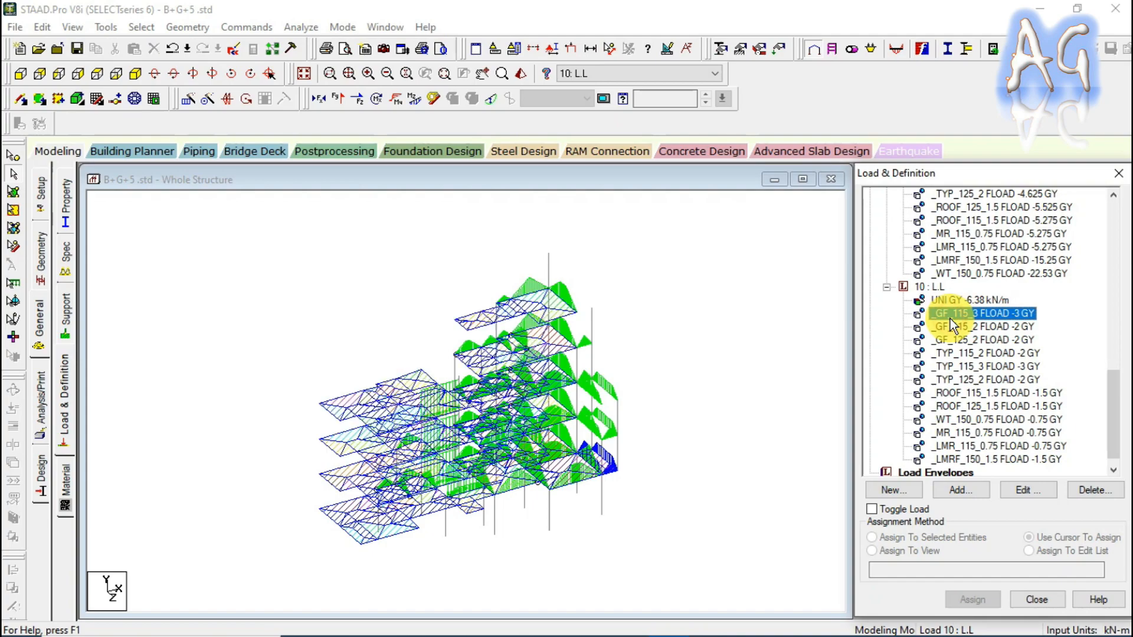
{"action": "left_click", "coordinate": [940, 287]}
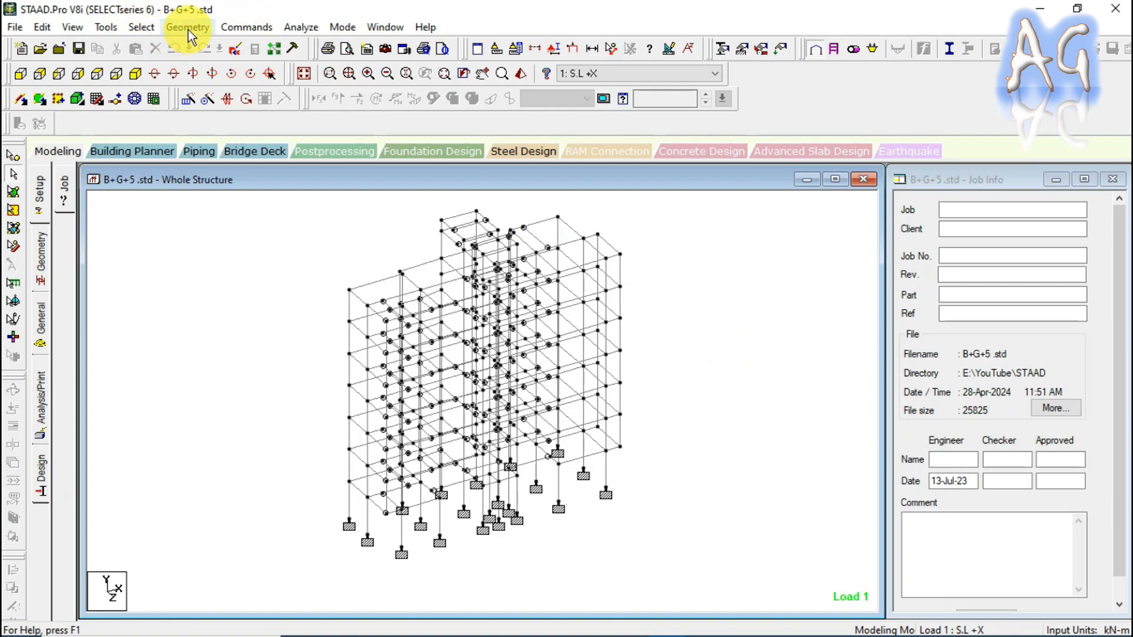
Open the dialog for adding a Master/Slave specification, view its Floor Diaphragm options, and close it together with the specifications window.
{"action": "left_click", "coordinate": [226, 26]}
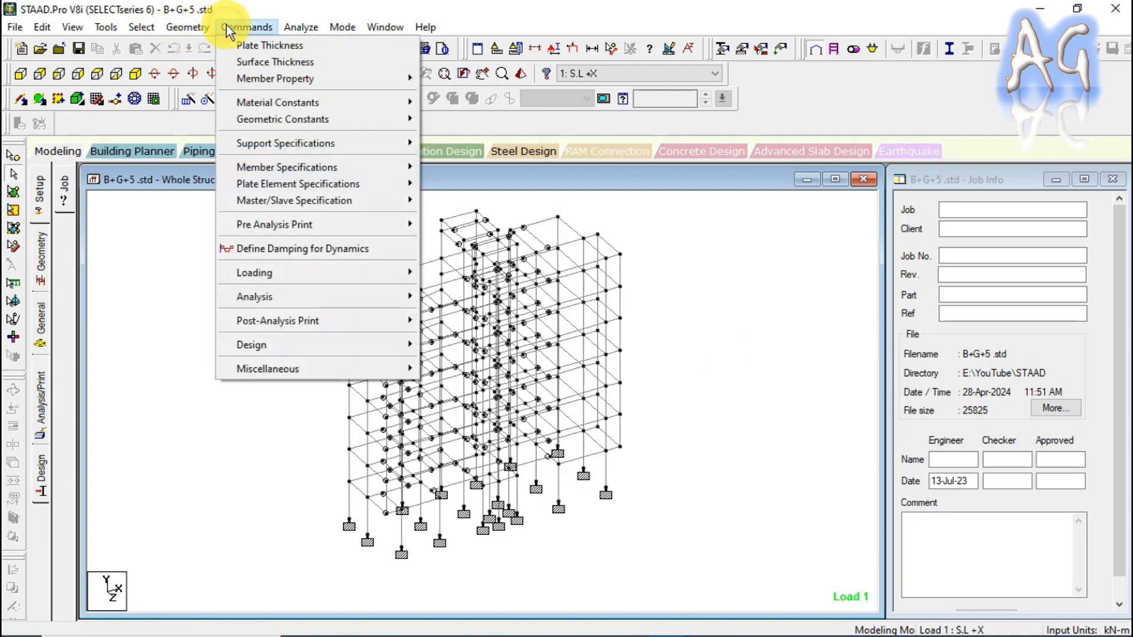
{"action": "mouse_move", "coordinate": [395, 203]}
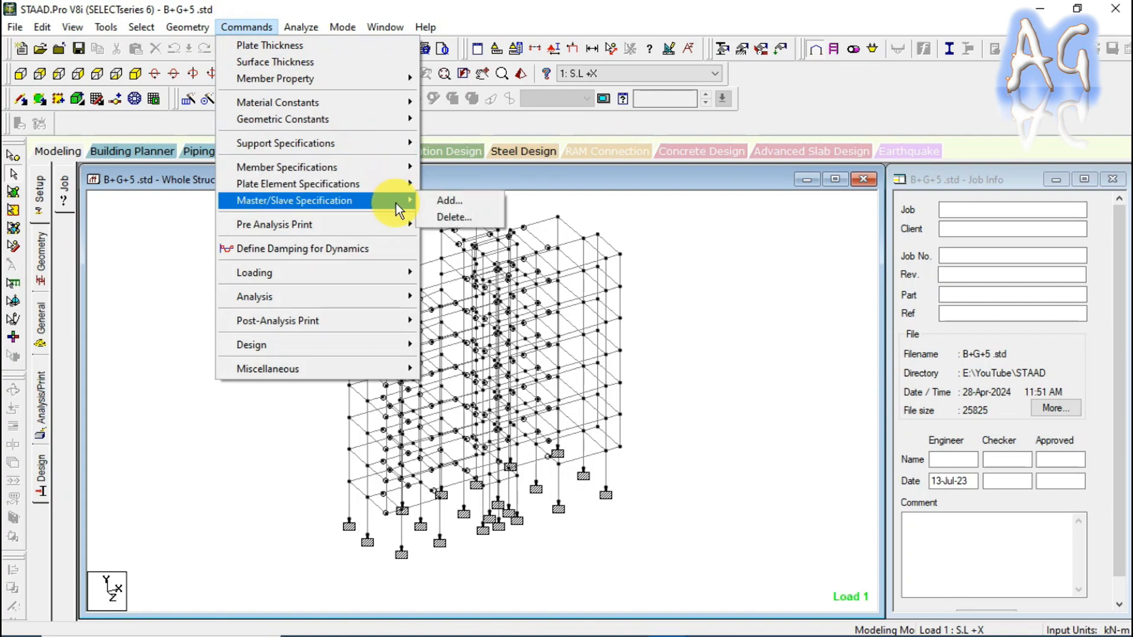
{"action": "left_click", "coordinate": [457, 200]}
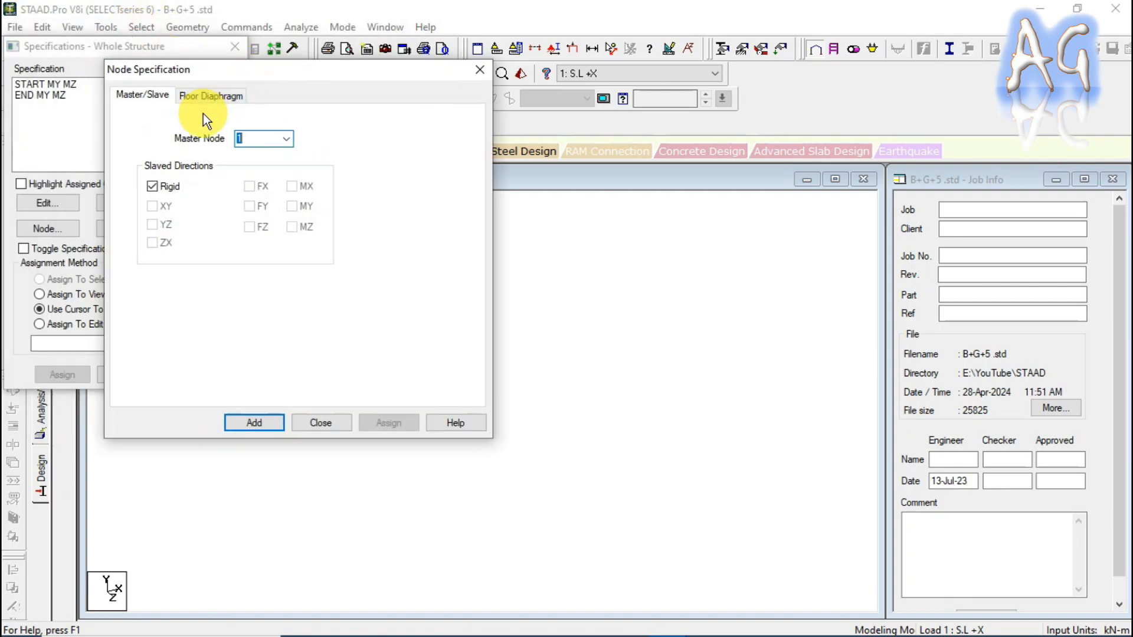
{"action": "left_click", "coordinate": [207, 96]}
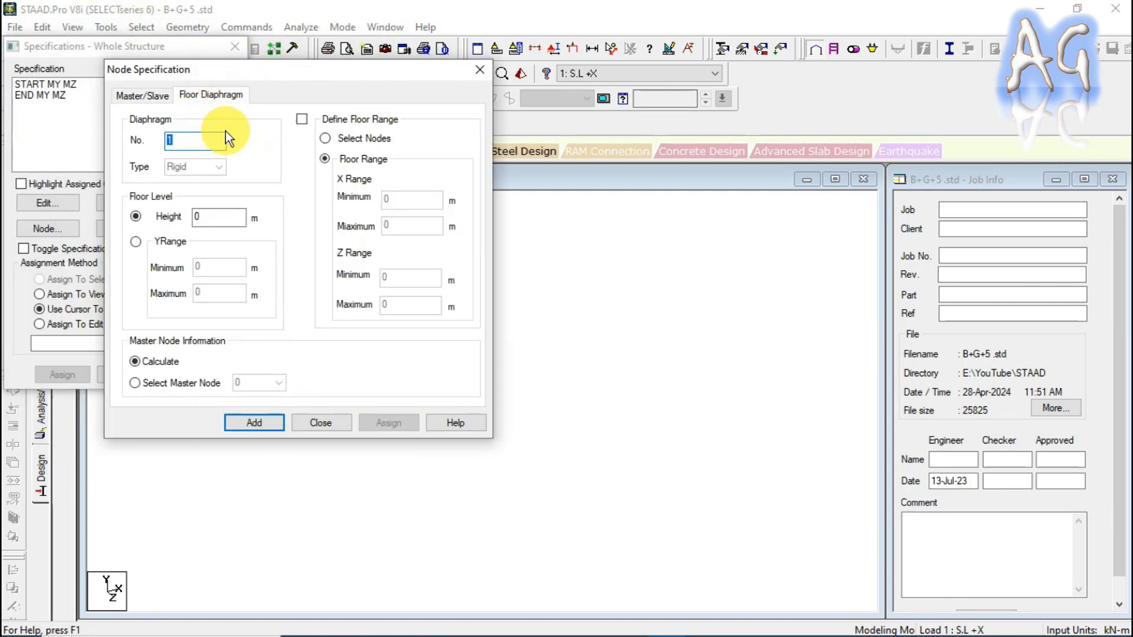
{"action": "left_click", "coordinate": [480, 70]}
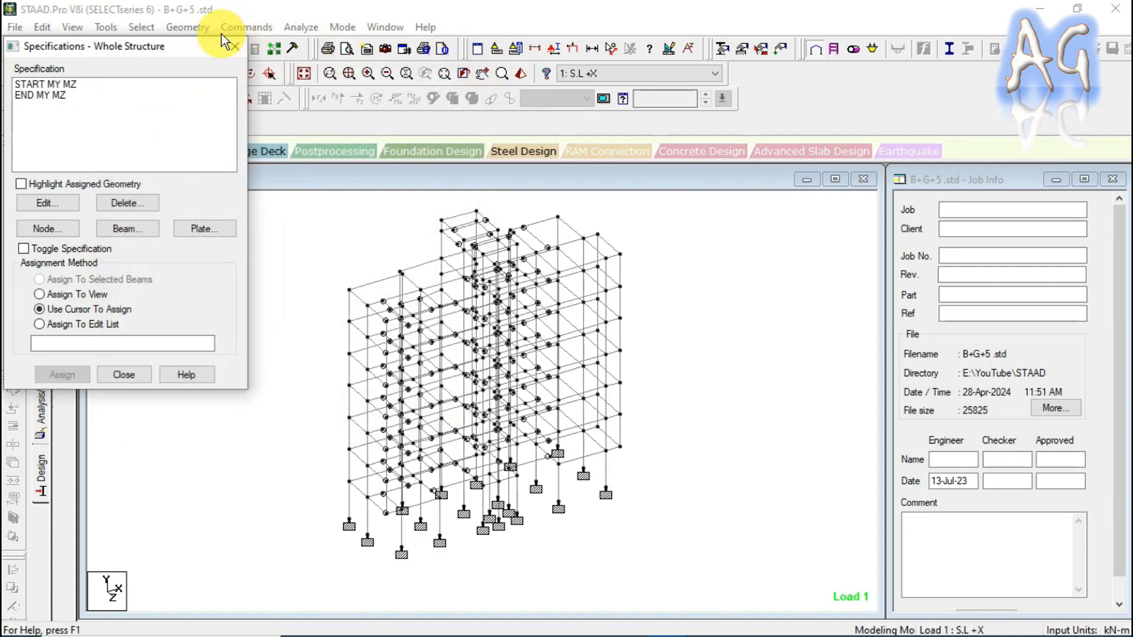
{"action": "left_click", "coordinate": [228, 46]}
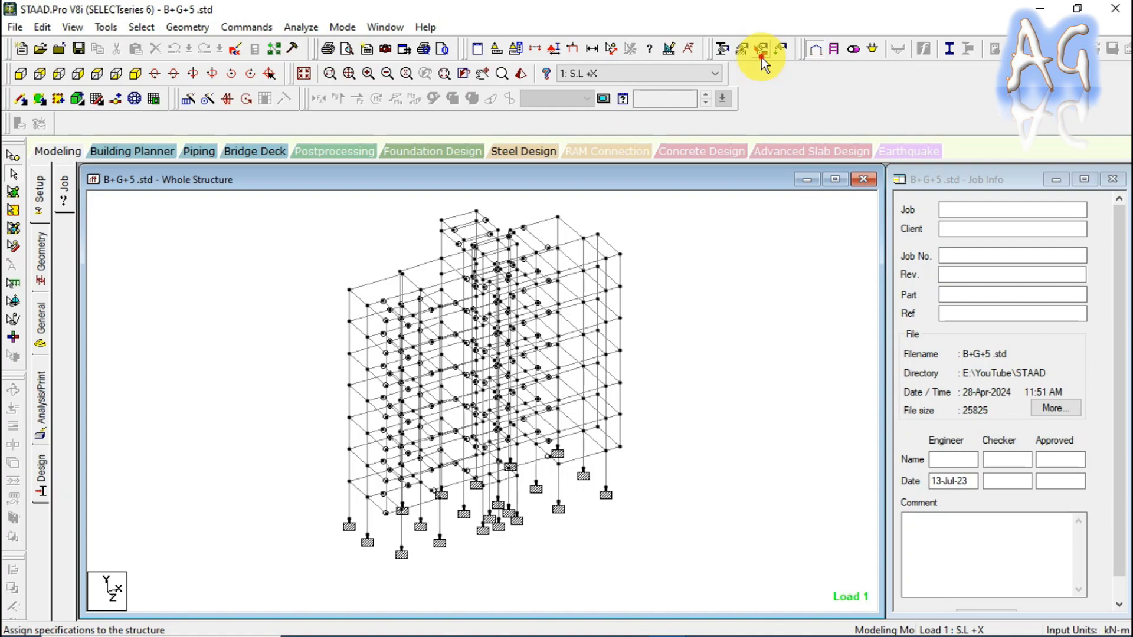
Open a new node specification from the structure's specifications and compare its Master/Slave and Floor Diaphragm options.
{"action": "left_click", "coordinate": [761, 58]}
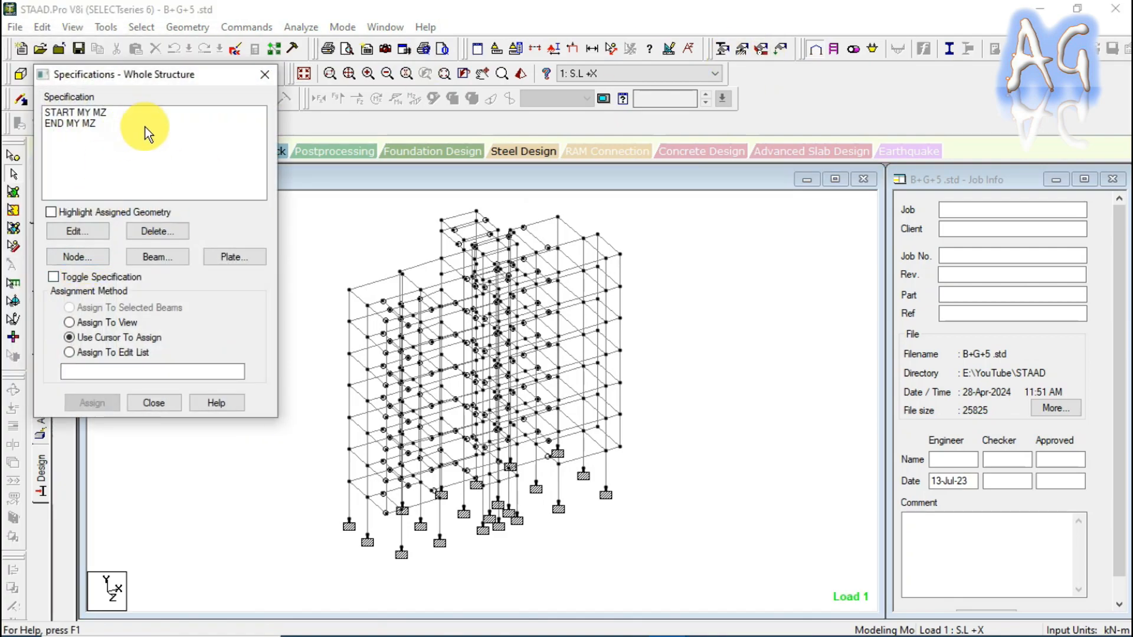
{"action": "left_click", "coordinate": [85, 258]}
{"action": "left_click_drag", "start_coordinate": [263, 59], "coordinate": [942, 97]}
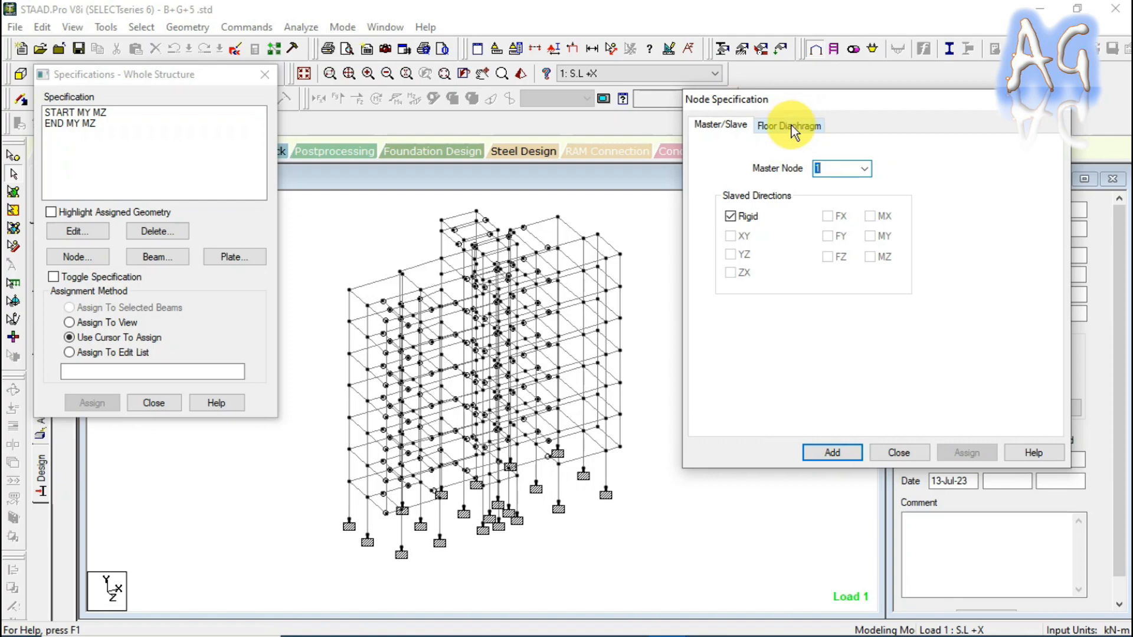
{"action": "left_click", "coordinate": [762, 129]}
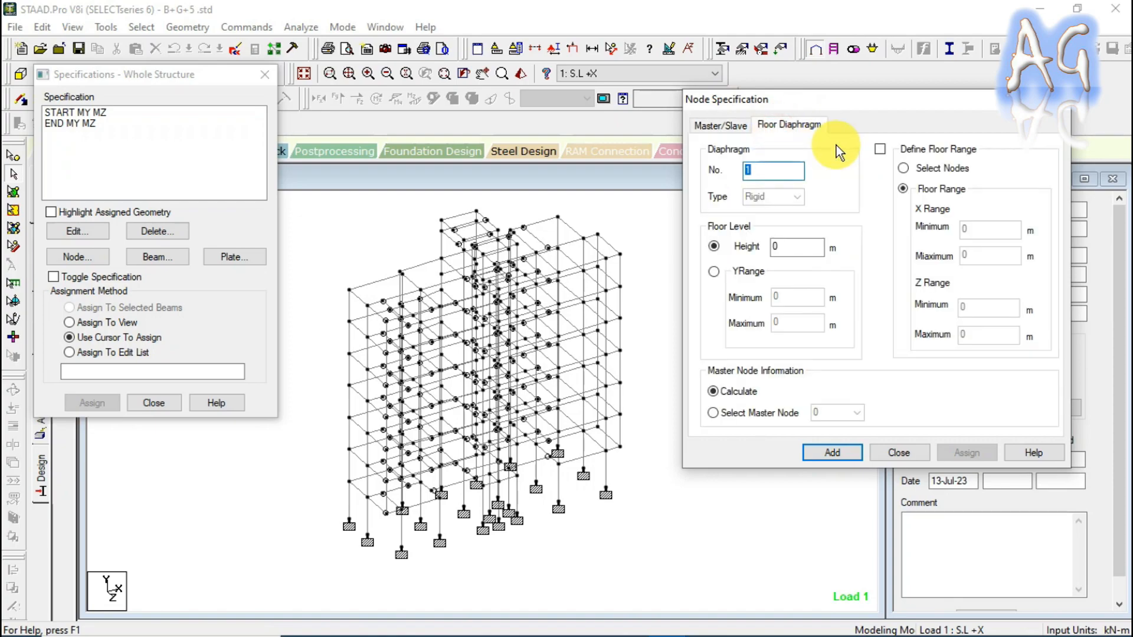
{"action": "left_click", "coordinate": [732, 124]}
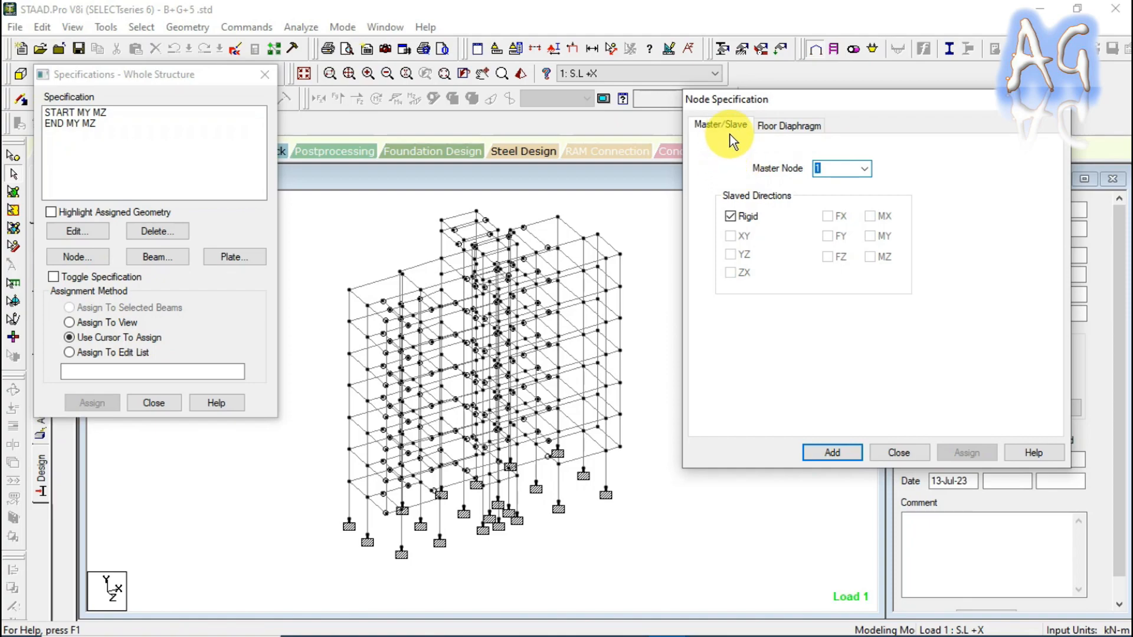
{"action": "left_click", "coordinate": [809, 125]}
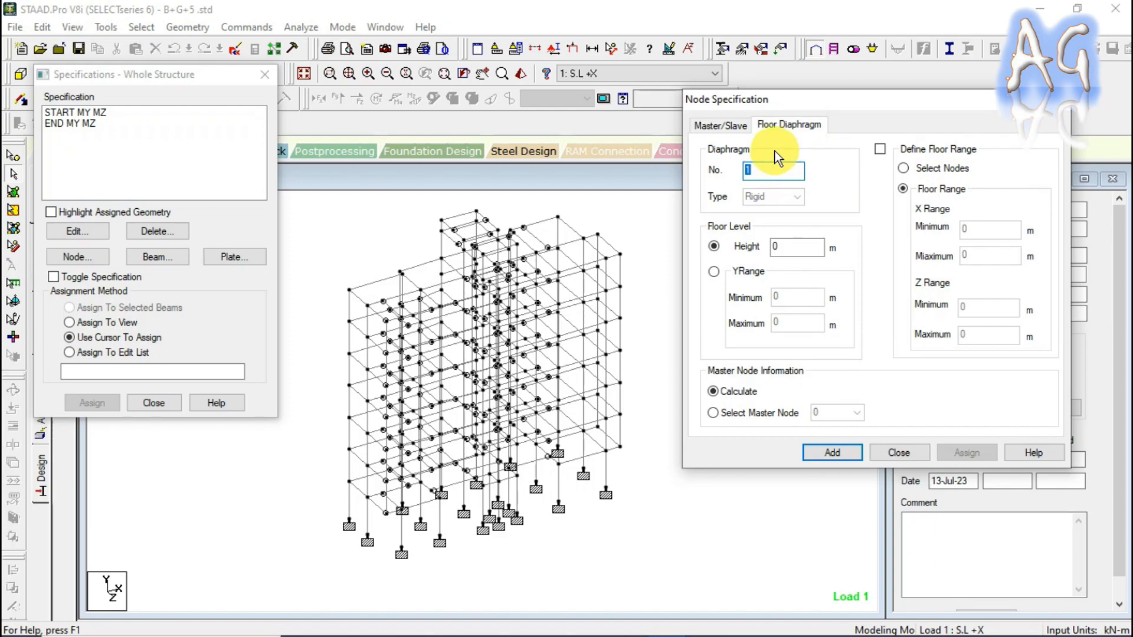
{"action": "left_click", "coordinate": [724, 128]}
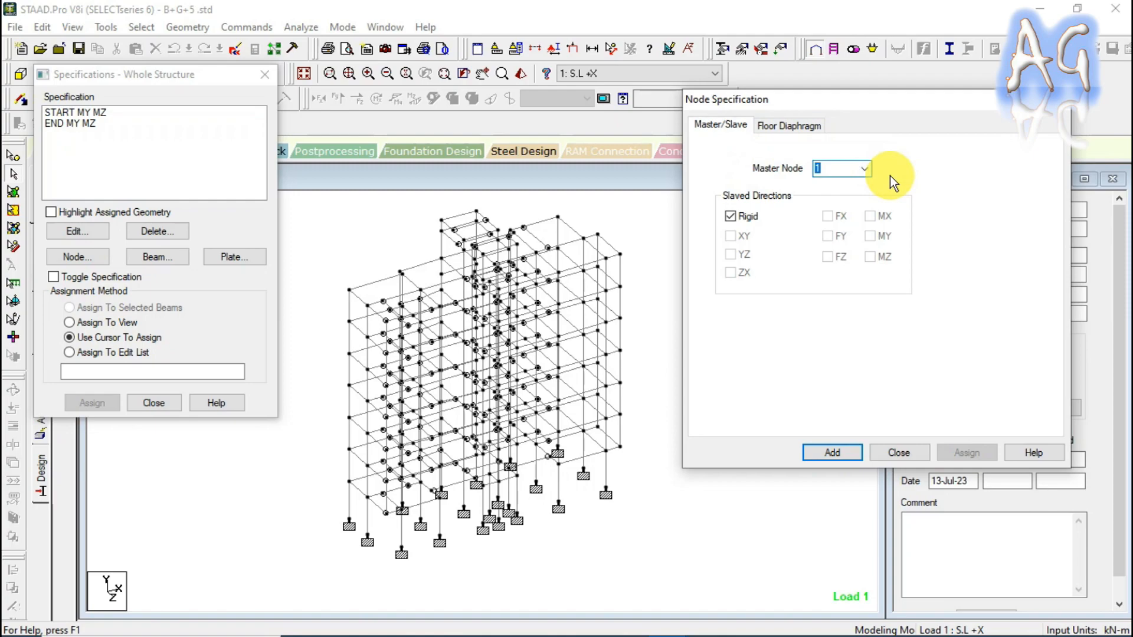
{"action": "left_click", "coordinate": [793, 126]}
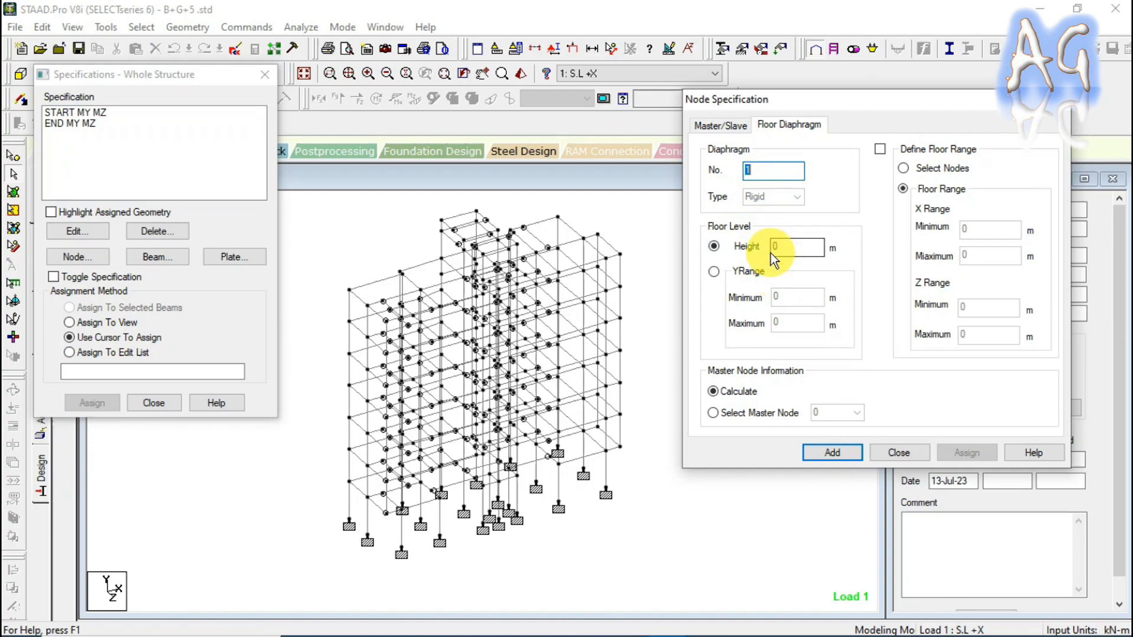
{"action": "left_click", "coordinate": [753, 251]}
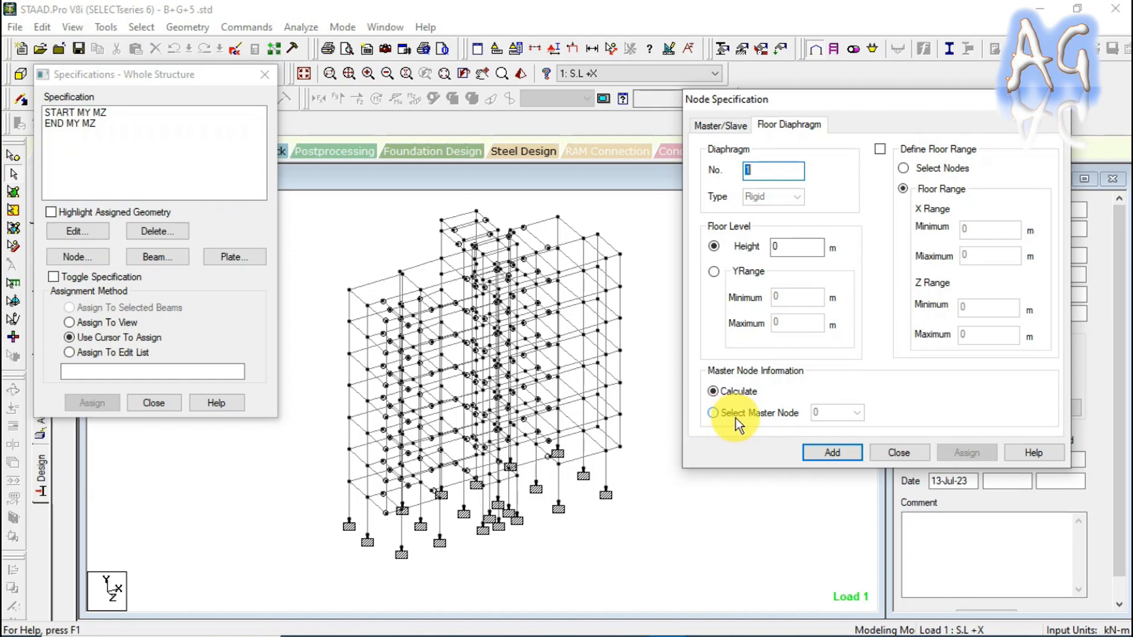
Switch the diaphragm's master node to manual selection, view the selectable nodes, and close the dialogs without adding anything.
{"action": "left_click", "coordinate": [714, 411]}
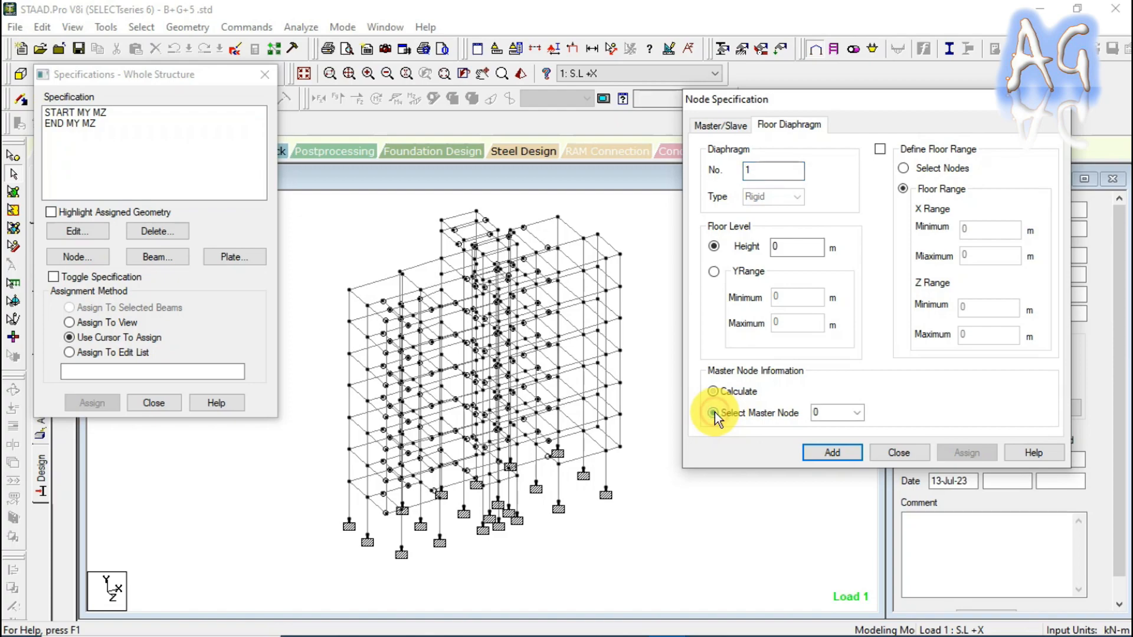
{"action": "left_click", "coordinate": [858, 408]}
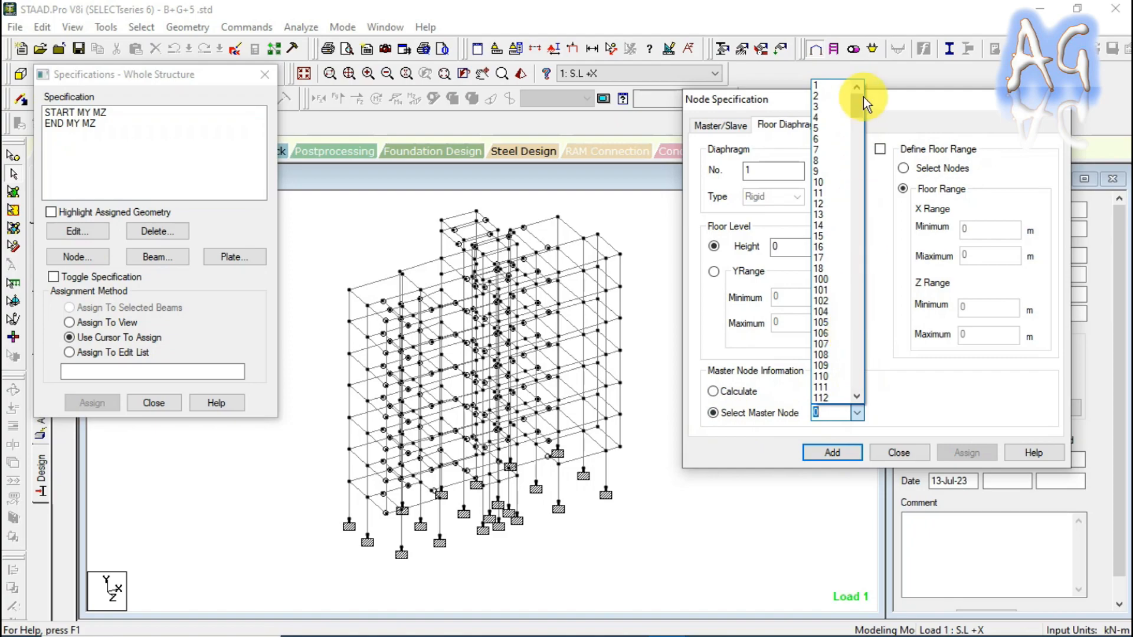
{"action": "left_click", "coordinate": [1051, 120]}
{"action": "key", "text": "Escape"}
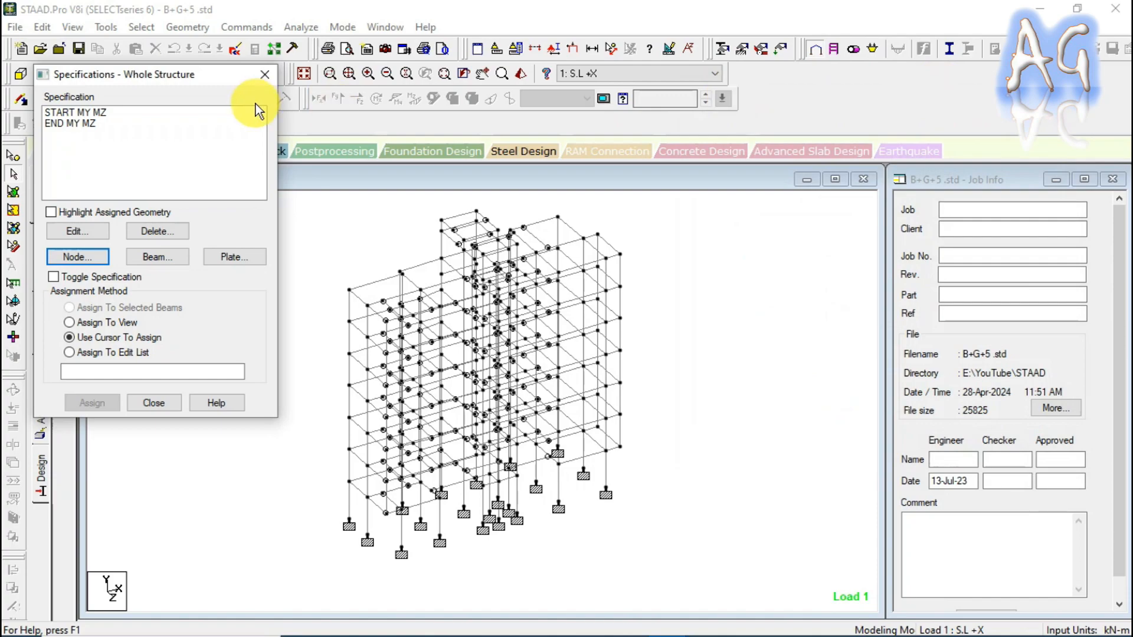
{"action": "left_click", "coordinate": [265, 73]}
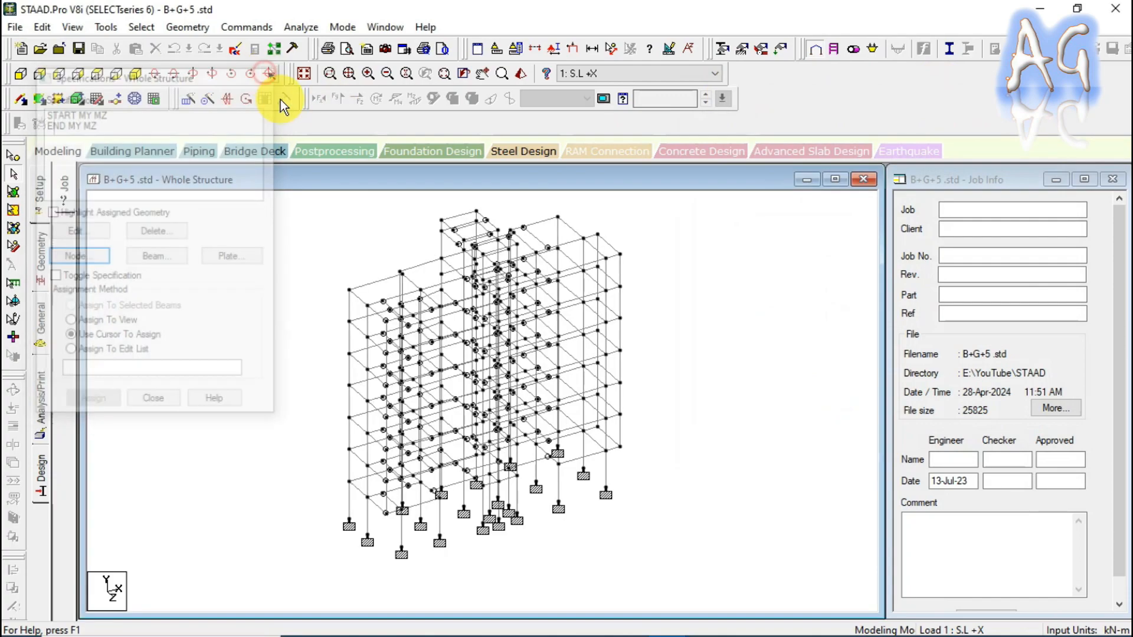
In front view, select all beams of the lowest floor level above the supports and display only the selected objects.
{"action": "left_click", "coordinate": [21, 74]}
{"action": "middle_click_drag", "start_coordinate": [424, 404], "coordinate": [445, 300]}
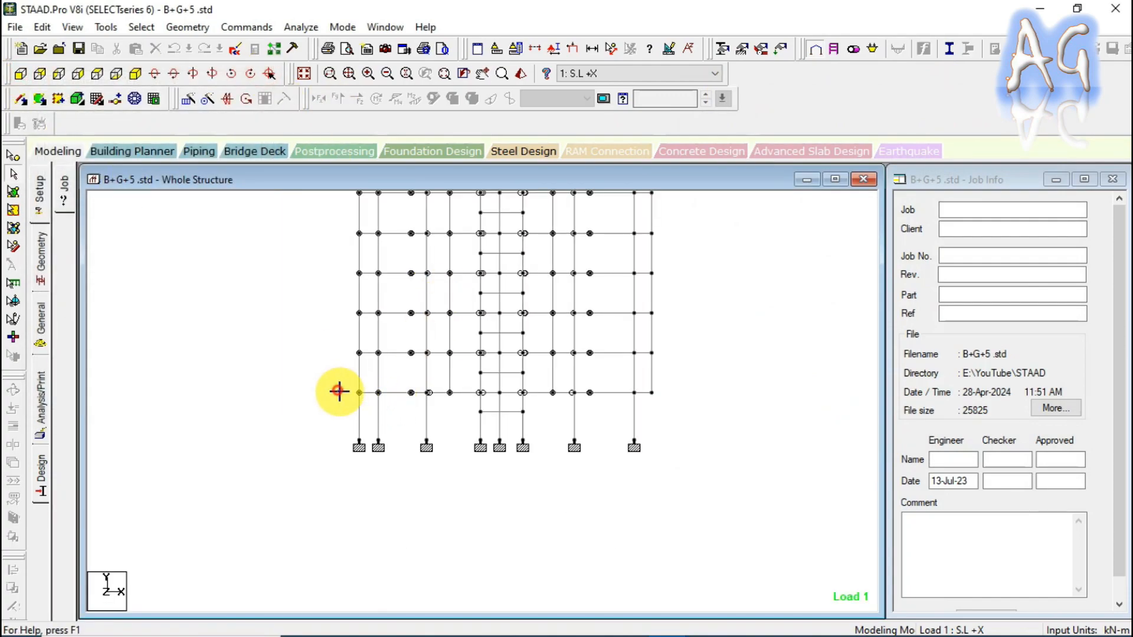
{"action": "left_click_drag", "start_coordinate": [336, 382], "coordinate": [667, 400]}
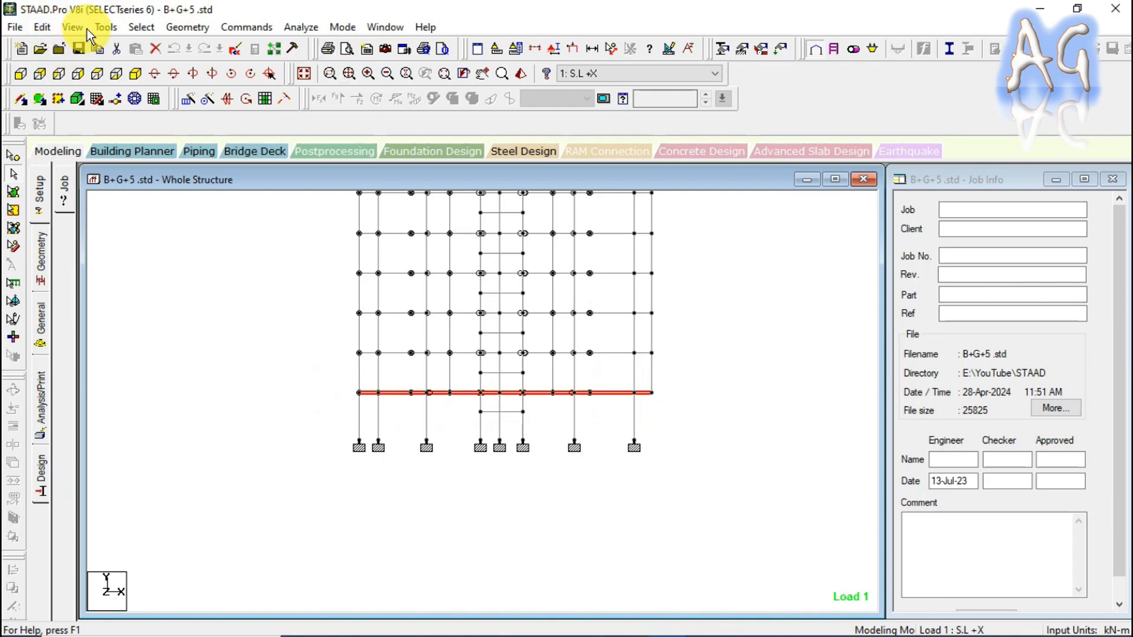
{"action": "left_click", "coordinate": [105, 28]}
{"action": "mouse_move", "coordinate": [72, 27]}
{"action": "left_click", "coordinate": [106, 83]}
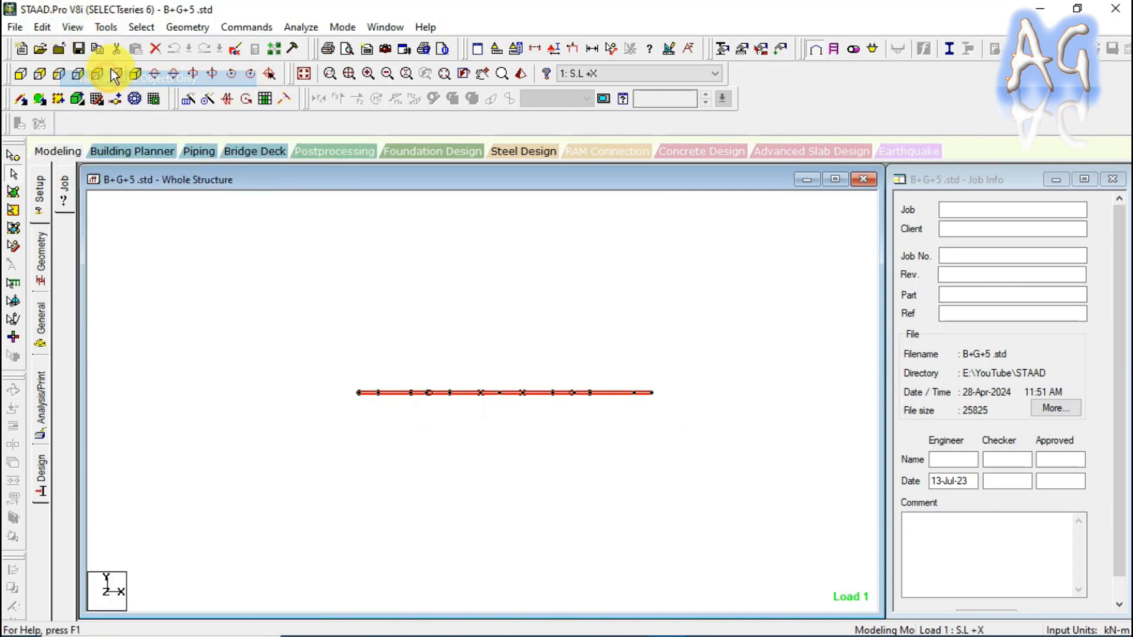
Show the isolated floor level in plan view and clear the beam selection.
{"action": "left_click", "coordinate": [97, 74]}
{"action": "middle_click_drag", "start_coordinate": [511, 387], "coordinate": [519, 523]}
{"action": "scroll", "coordinate": [500, 406], "scroll_direction": "down", "scroll_amount": 1}
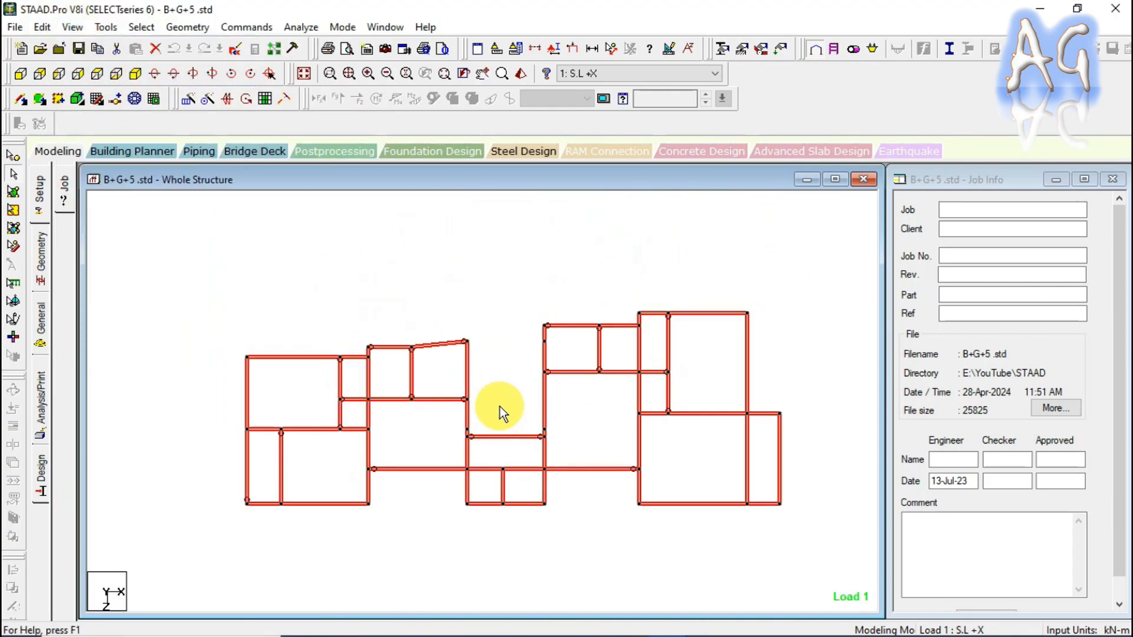
{"action": "left_click", "coordinate": [475, 331]}
{"action": "middle_click_drag", "start_coordinate": [520, 410], "coordinate": [521, 399]}
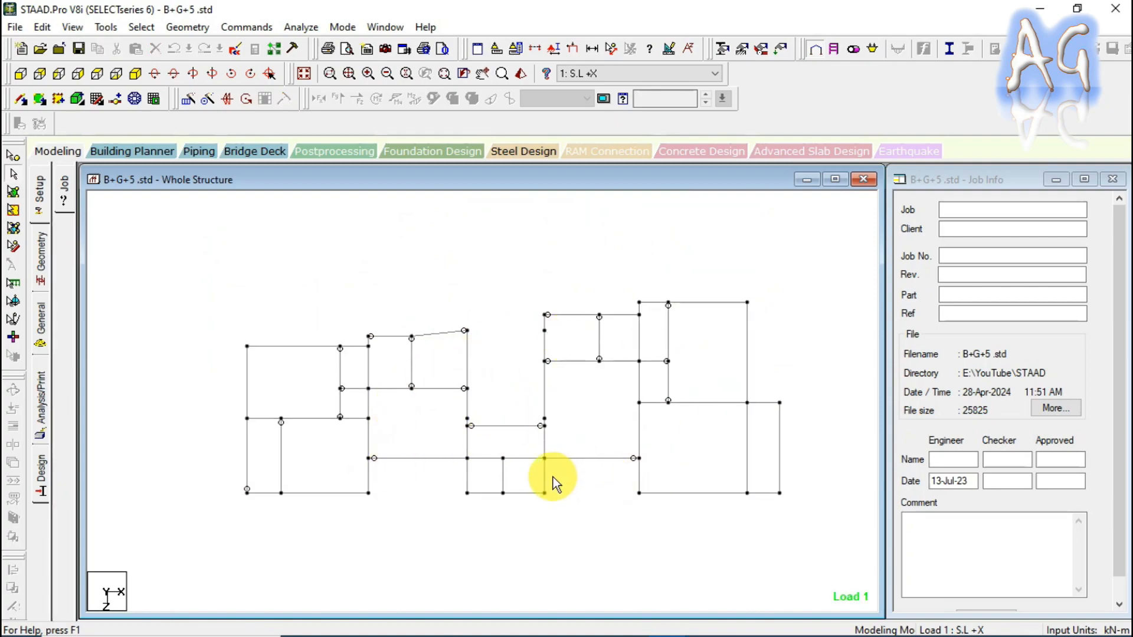
Display the node numbers on the isolated floor plan.
{"action": "scroll", "coordinate": [552, 478], "scroll_direction": "up", "scroll_amount": 2}
{"action": "scroll", "coordinate": [553, 478], "scroll_direction": "up", "scroll_amount": 2}
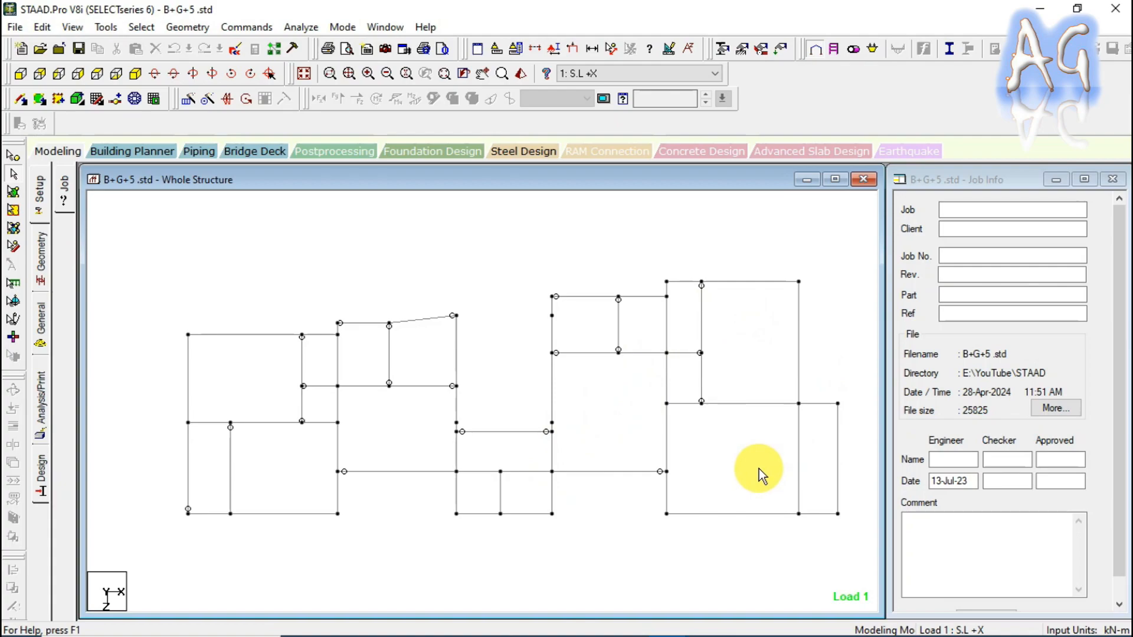
{"action": "key", "text": "shift+n"}
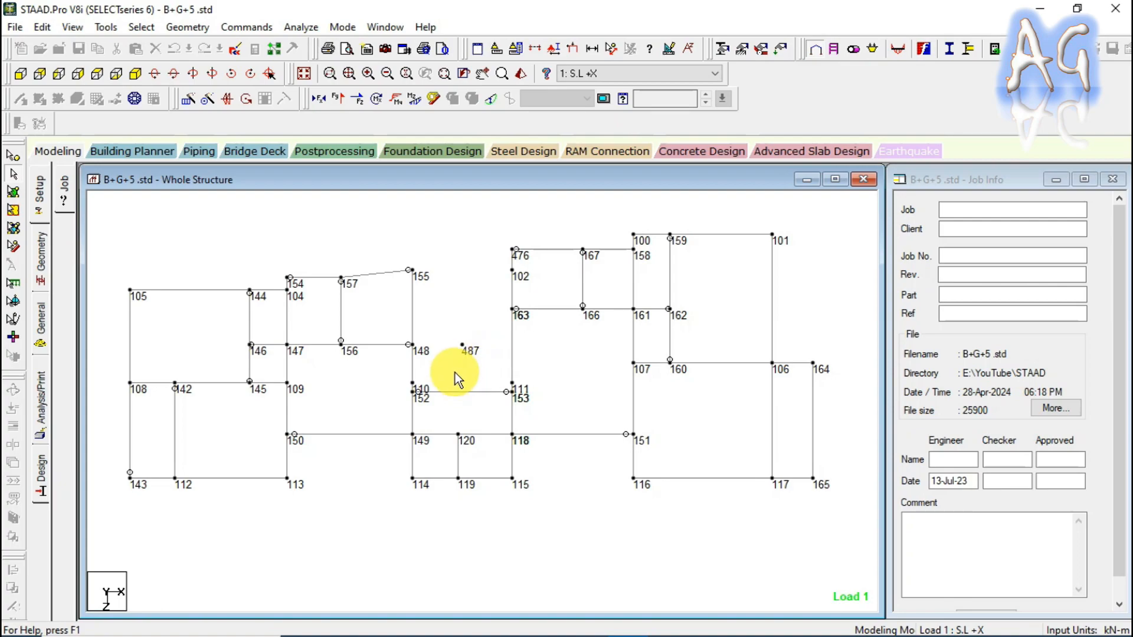
{"action": "mouse_move", "coordinate": [513, 334]}
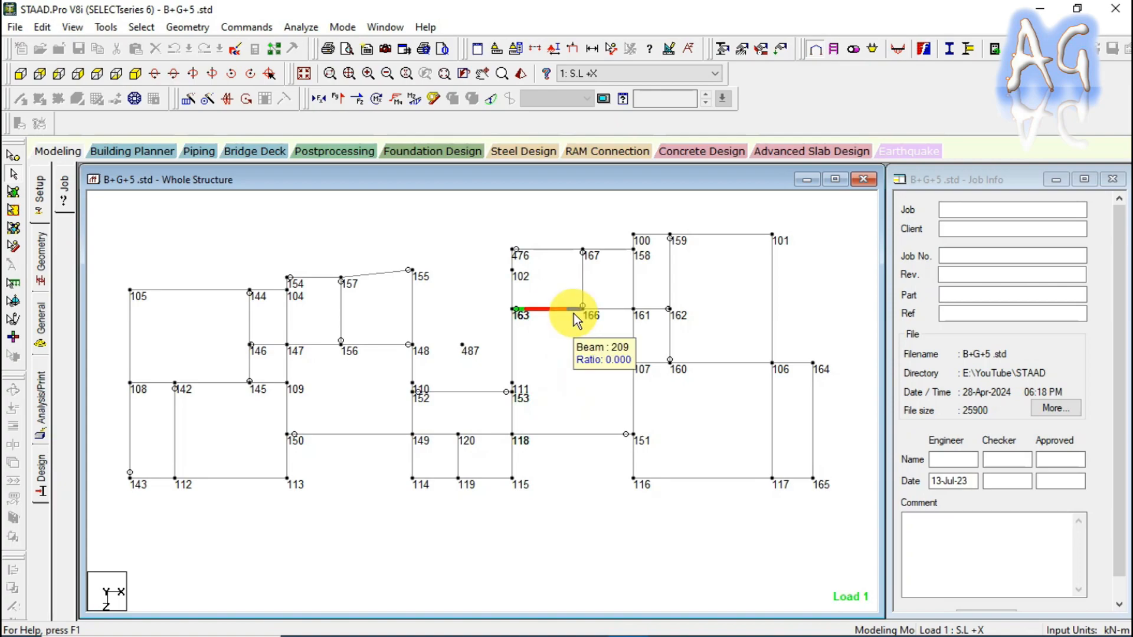
{"action": "key", "text": "alt+Tab"}
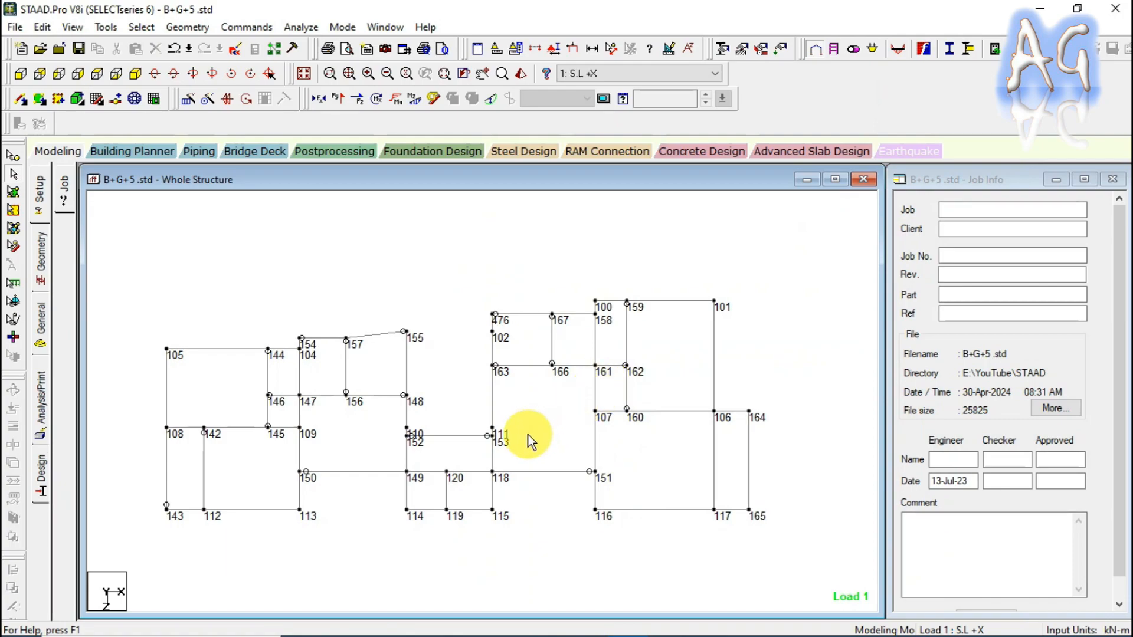
Check the coordinates of node 163 on the isolated floor to find the floor level's height.
{"action": "left_click", "coordinate": [13, 155]}
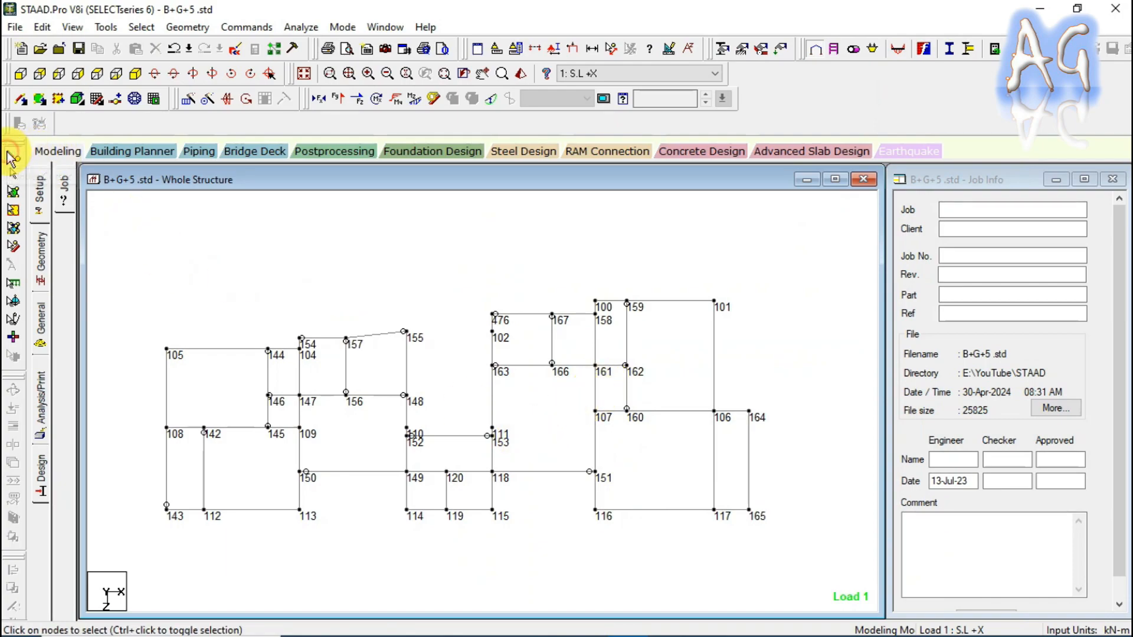
{"action": "double_click", "coordinate": [491, 366]}
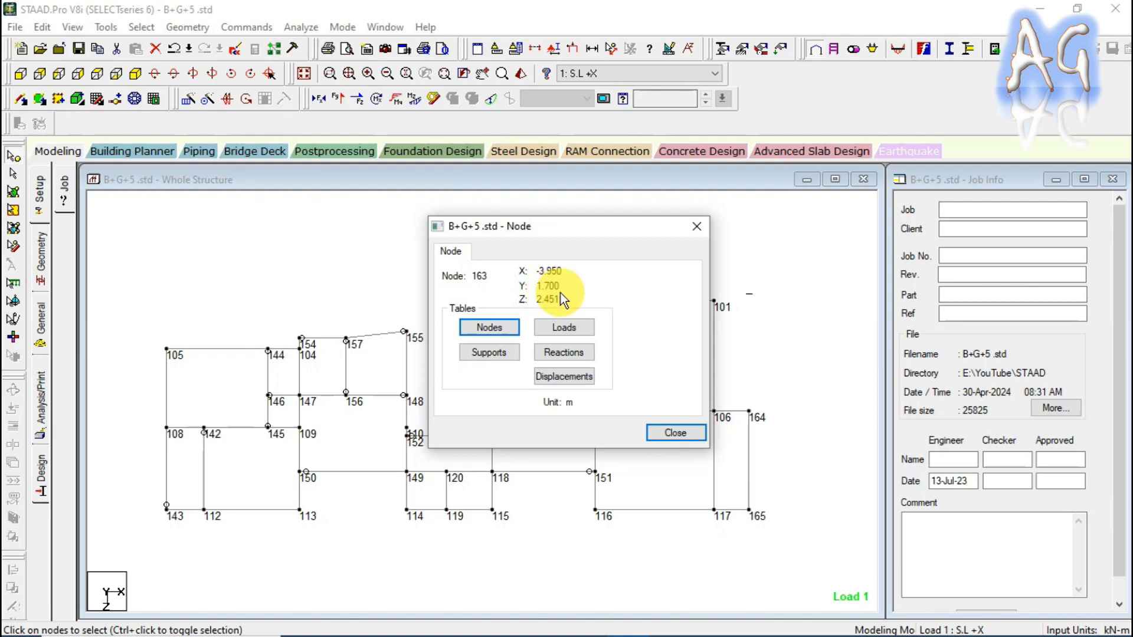
{"action": "left_click", "coordinate": [706, 226]}
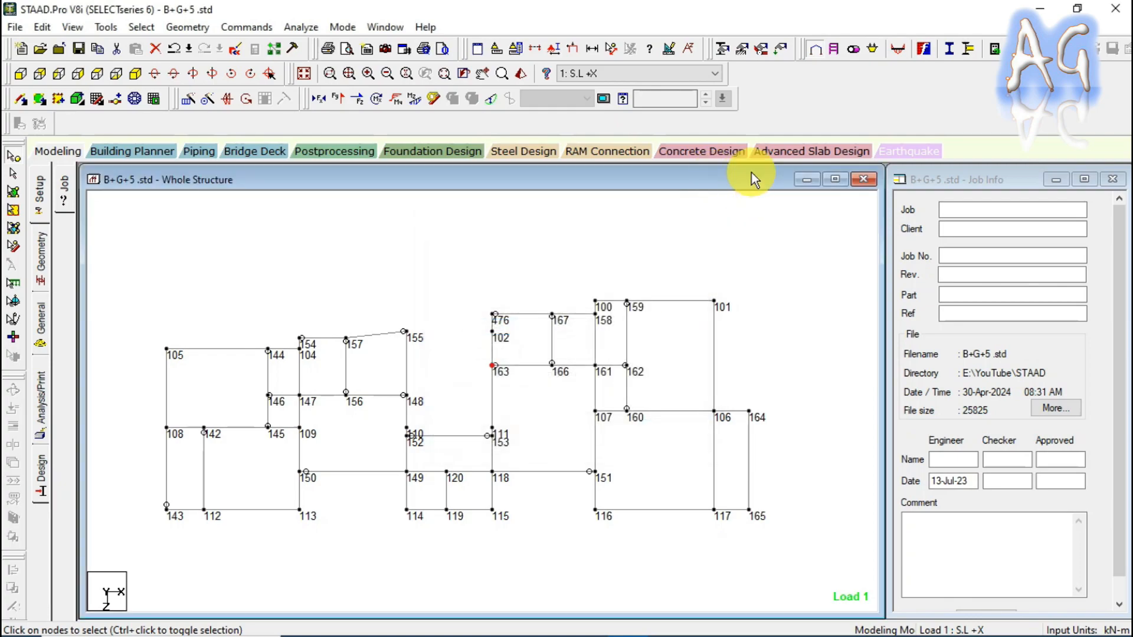
Start a new node specification for rigid floor diaphragm number 1 with a floor level height of 1.7 m.
{"action": "left_click", "coordinate": [763, 52]}
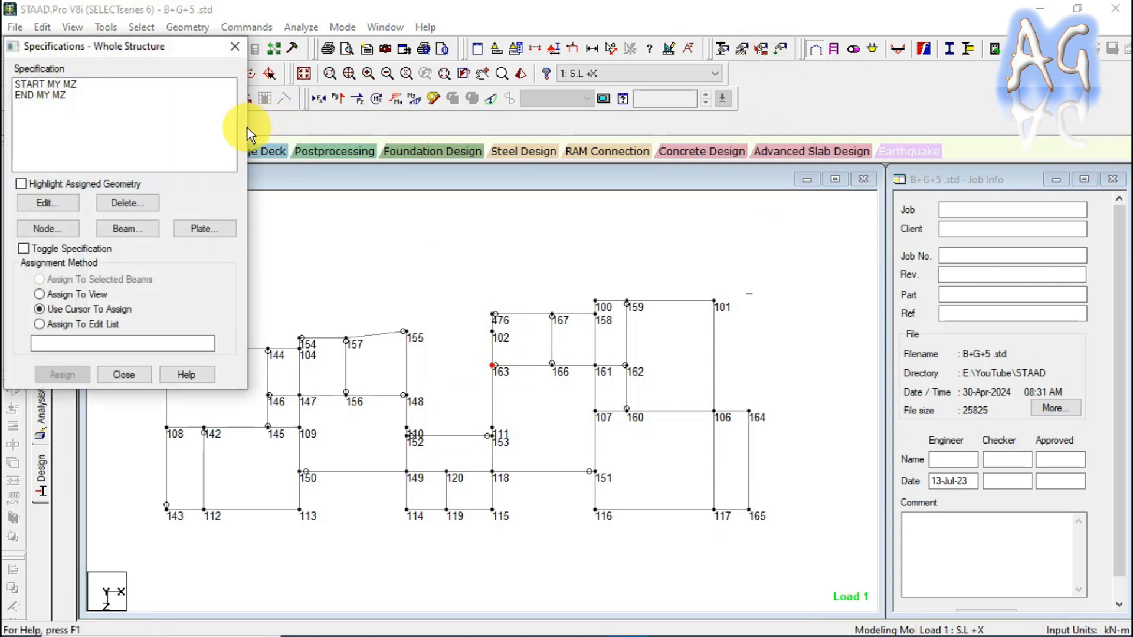
{"action": "left_click", "coordinate": [49, 228]}
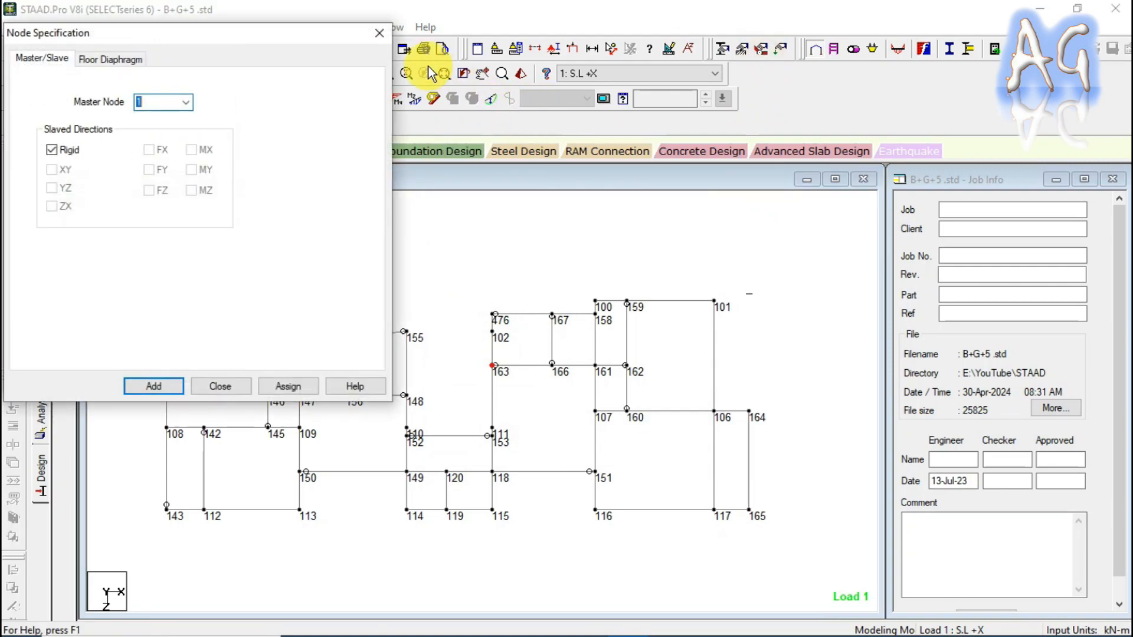
{"action": "left_click_drag", "start_coordinate": [330, 77], "coordinate": [1024, 69]}
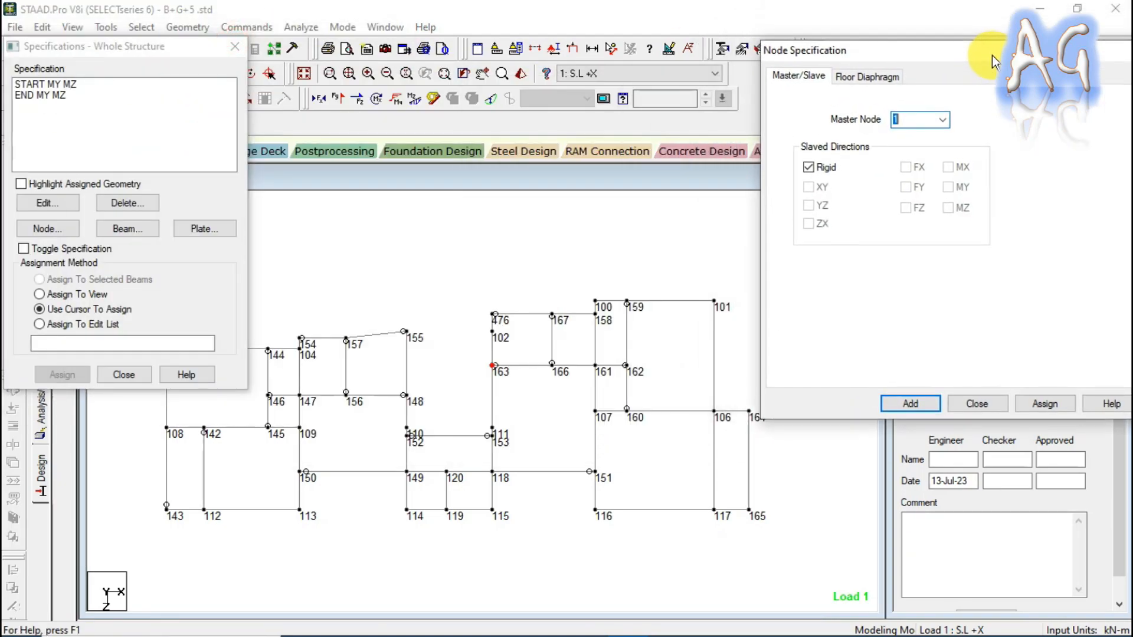
{"action": "left_click", "coordinate": [874, 80]}
{"action": "left_click", "coordinate": [835, 125]}
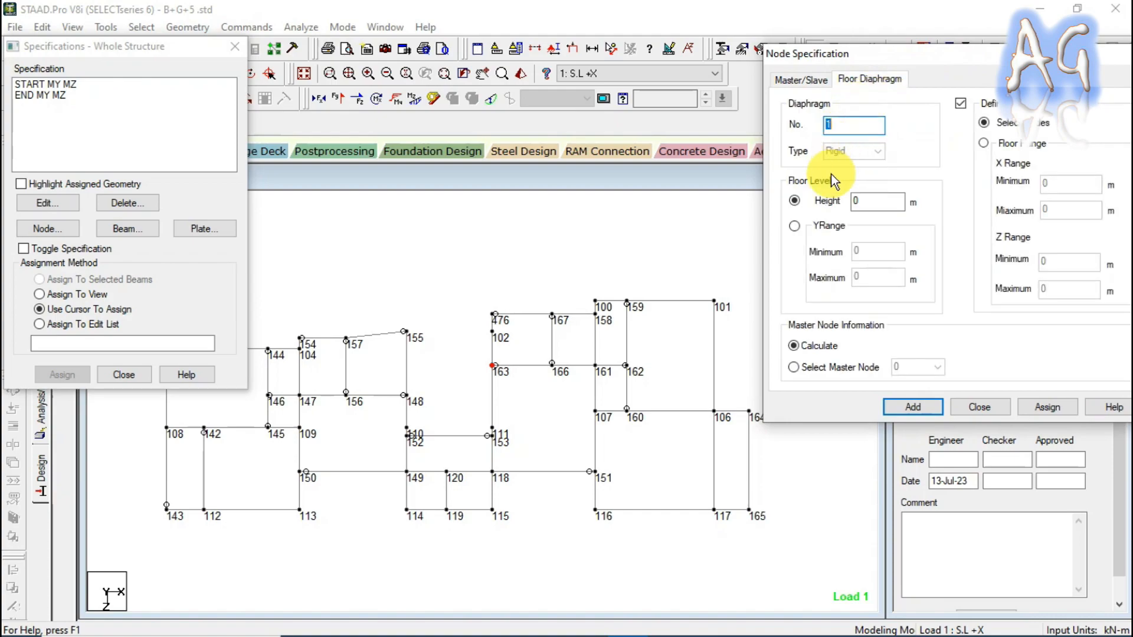
{"action": "left_click", "coordinate": [860, 200]}
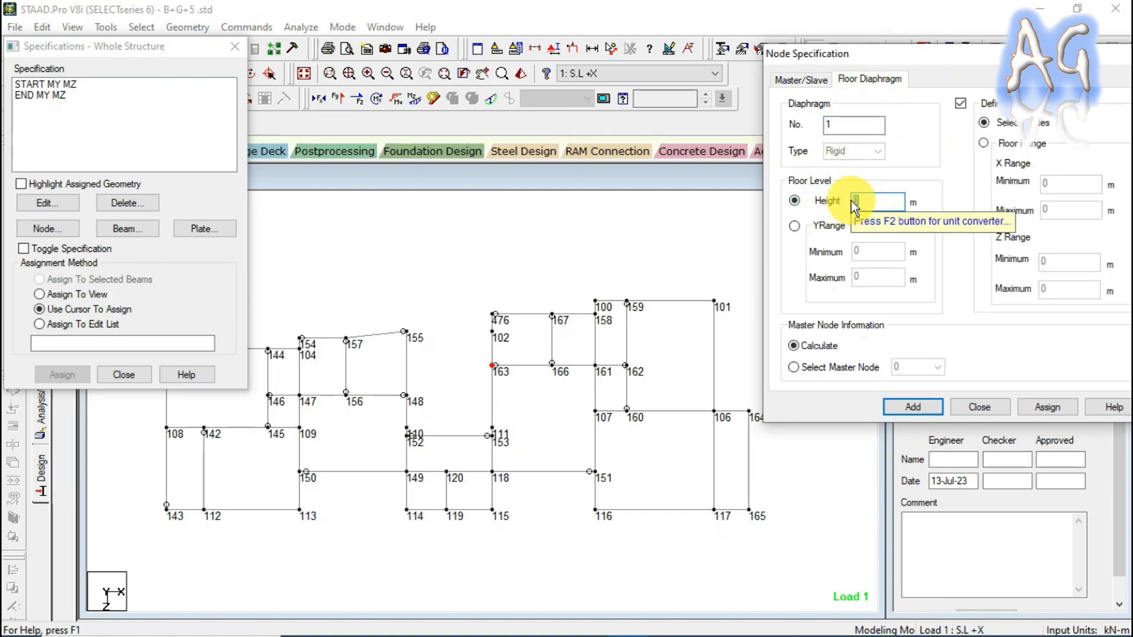
{"action": "type", "text": "1.7"}
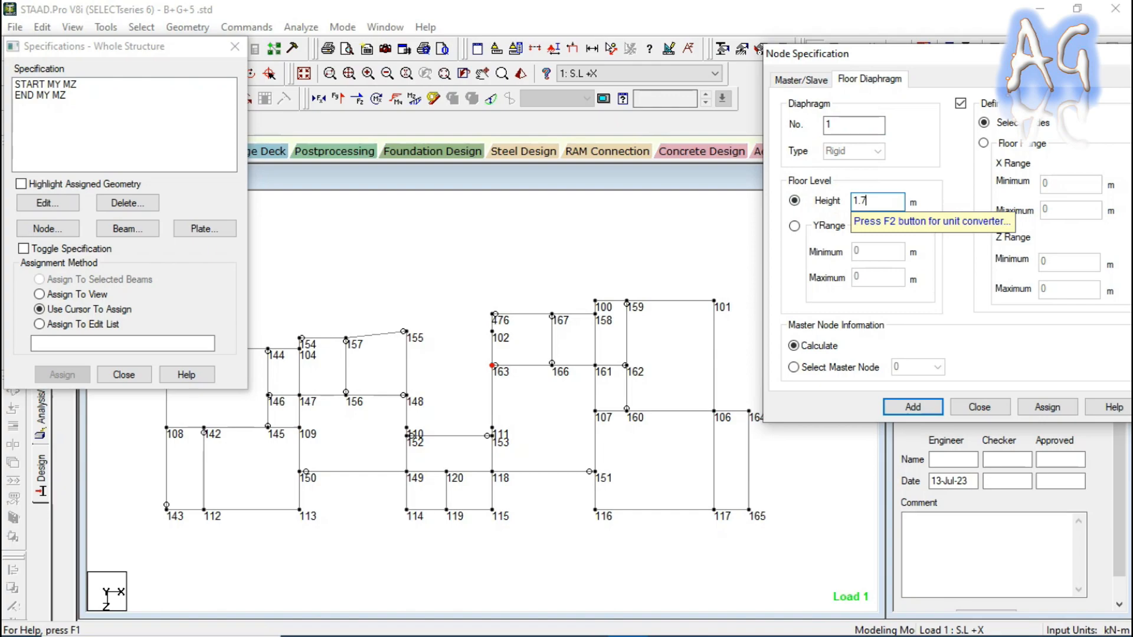
Add the diaphragm with node 111 as its manually selected master node and without a defined floor range.
{"action": "left_click", "coordinate": [826, 369]}
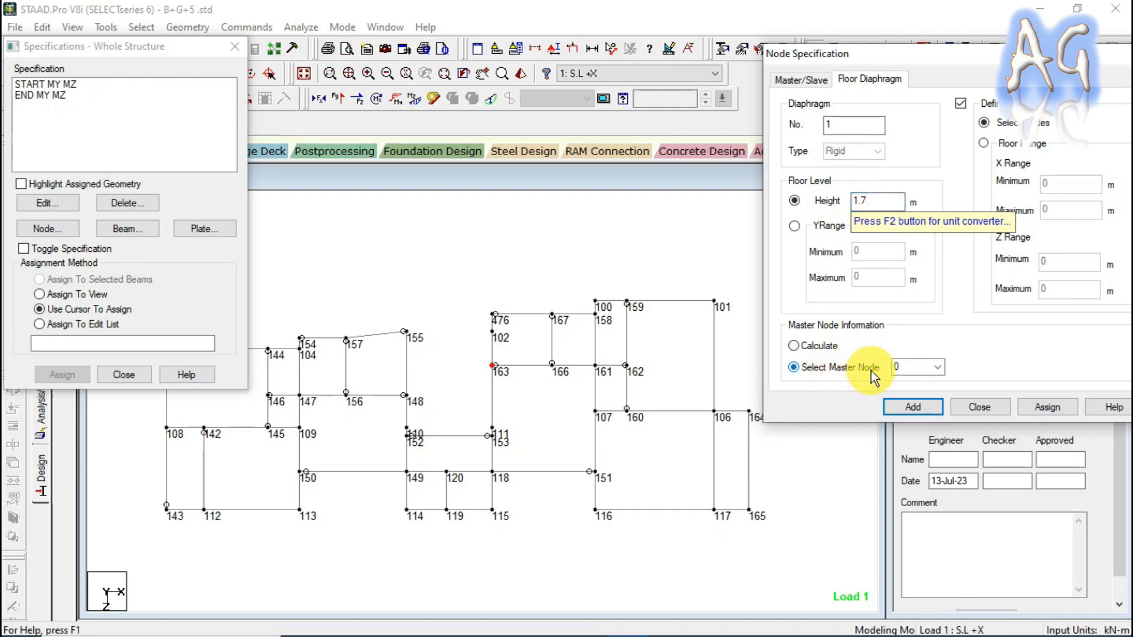
{"action": "left_click", "coordinate": [938, 368]}
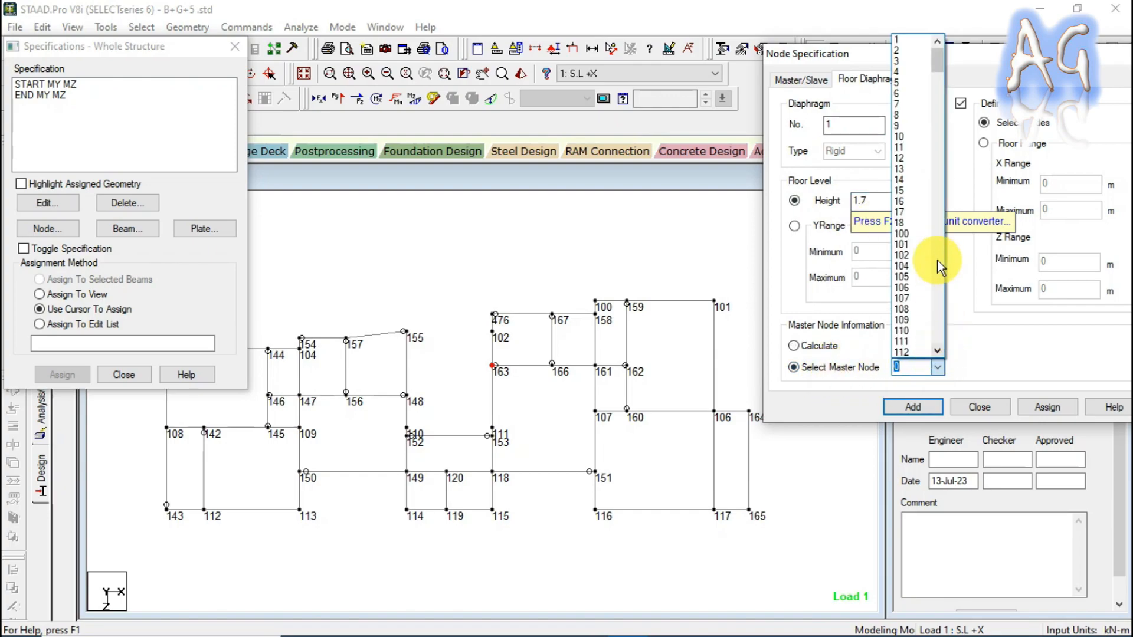
{"action": "scroll", "coordinate": [923, 302], "scroll_direction": "down", "scroll_amount": 1}
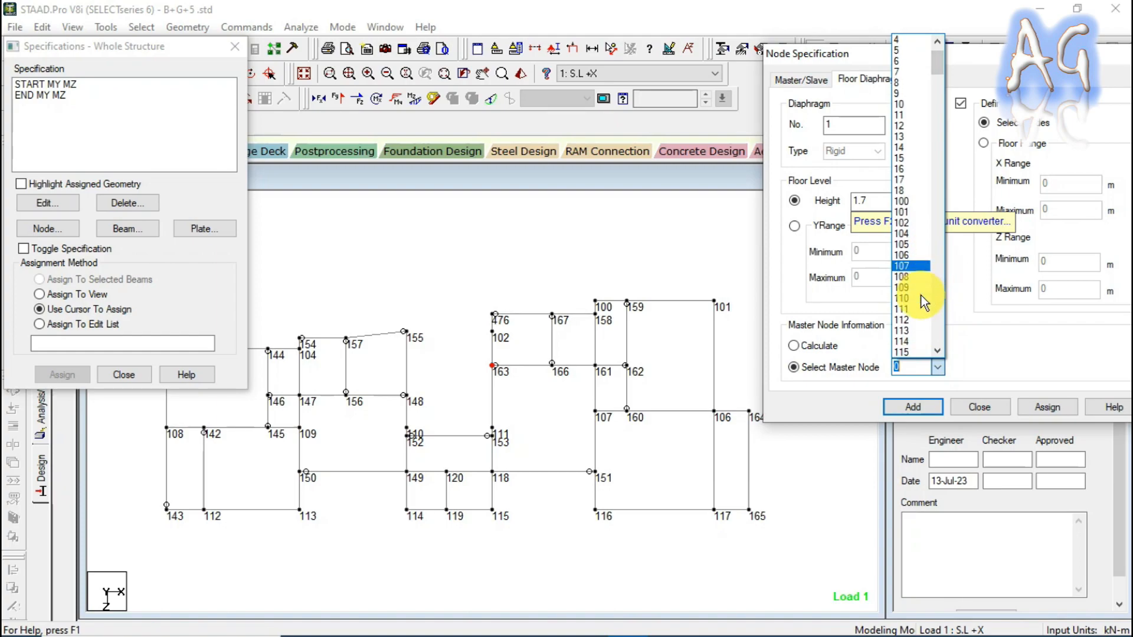
{"action": "left_click", "coordinate": [916, 310]}
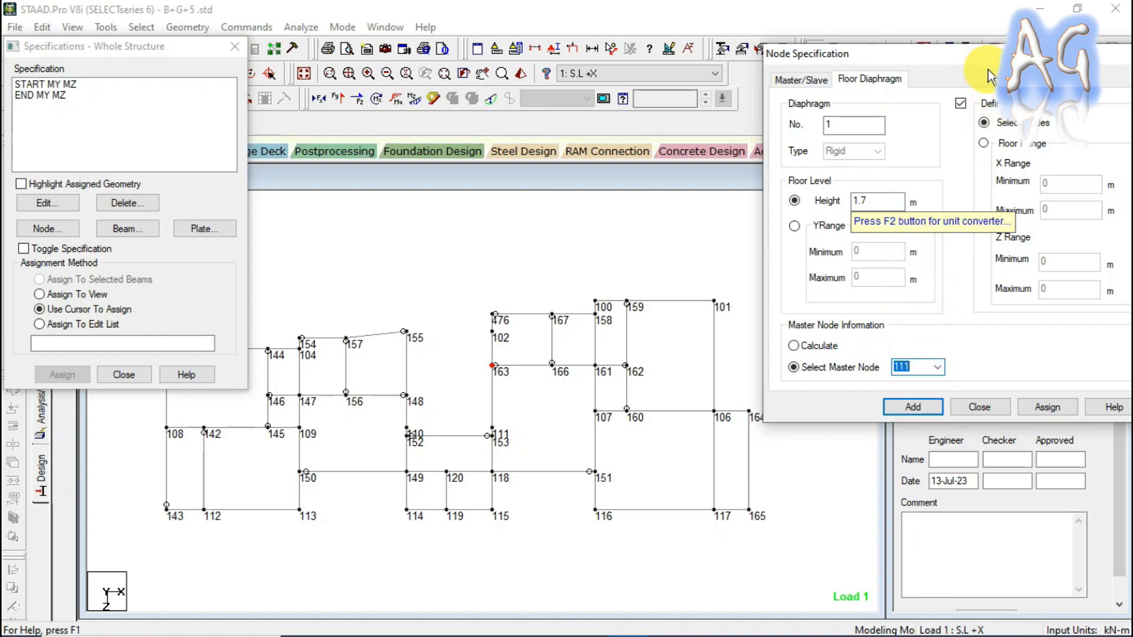
{"action": "left_click", "coordinate": [961, 105]}
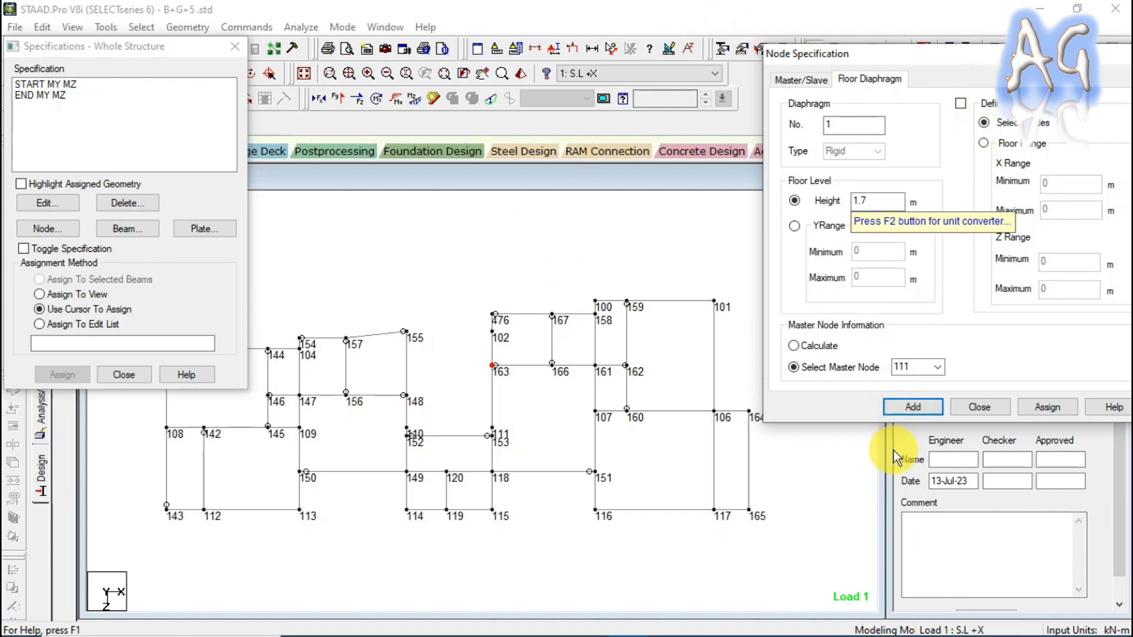
{"action": "left_click", "coordinate": [905, 407]}
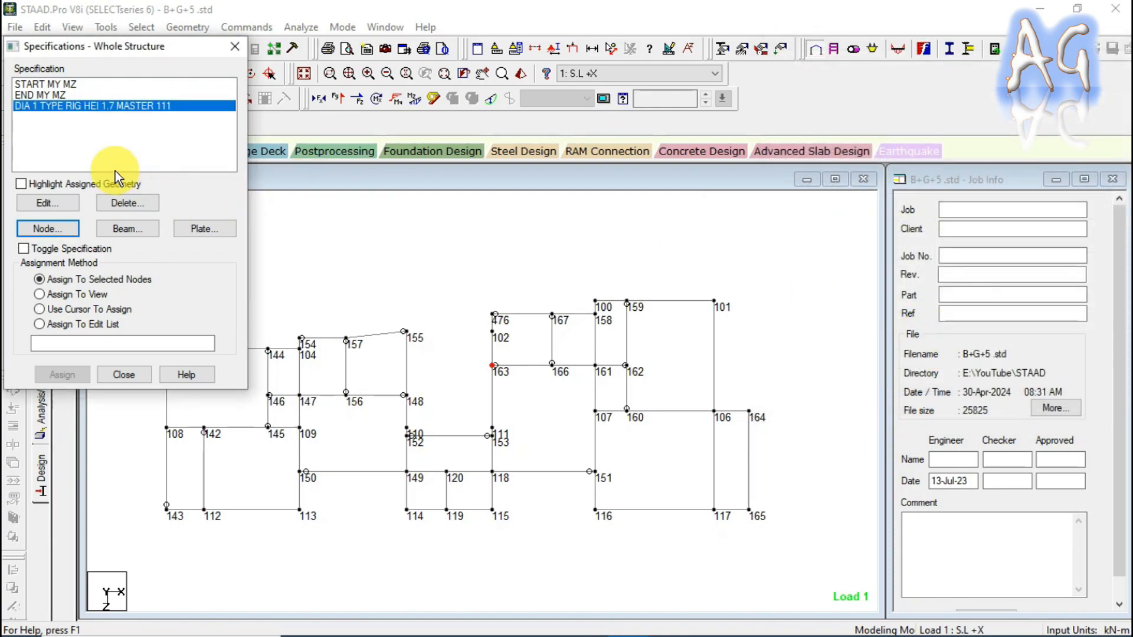
Close the specifications dialog and display the whole structure again.
{"action": "left_click_drag", "start_coordinate": [138, 45], "coordinate": [926, 65]}
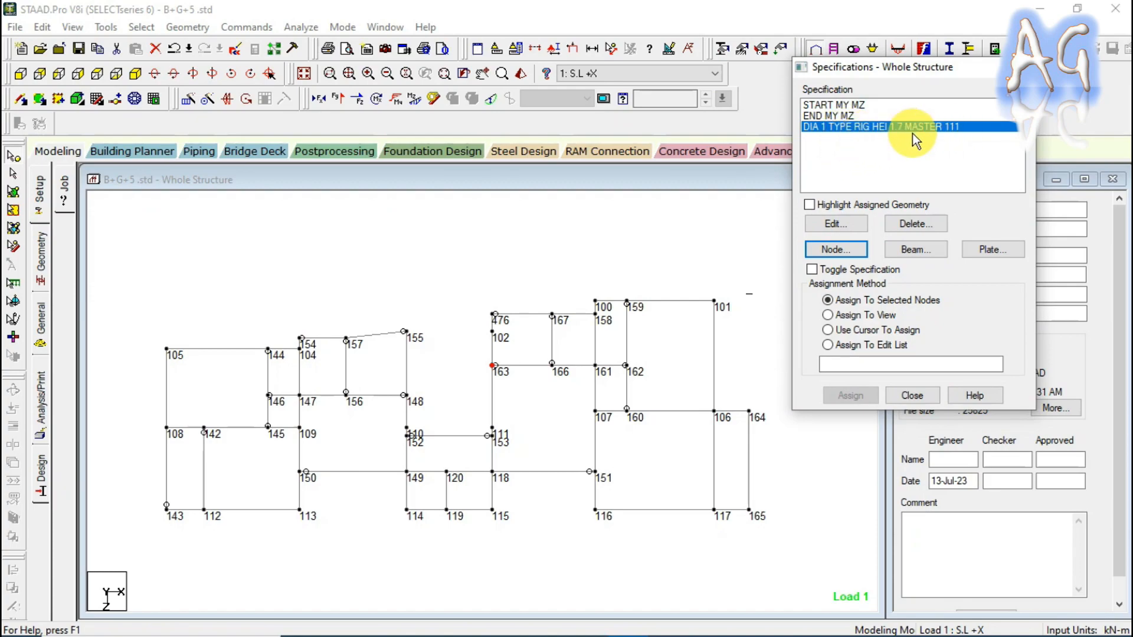
{"action": "key", "text": "Escape"}
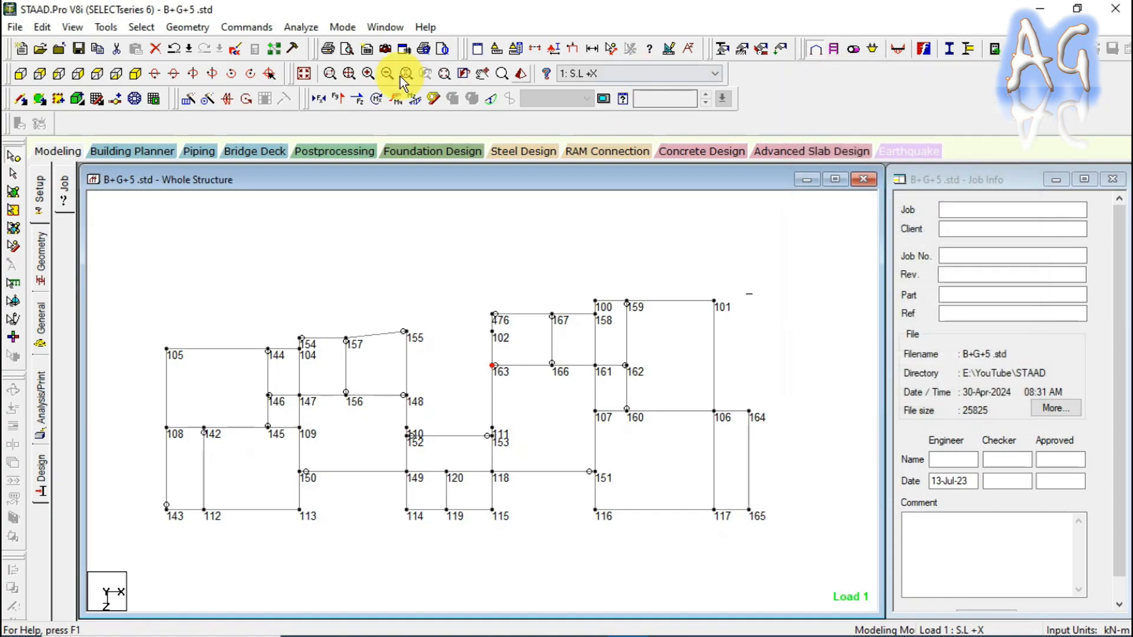
{"action": "left_click", "coordinate": [303, 74]}
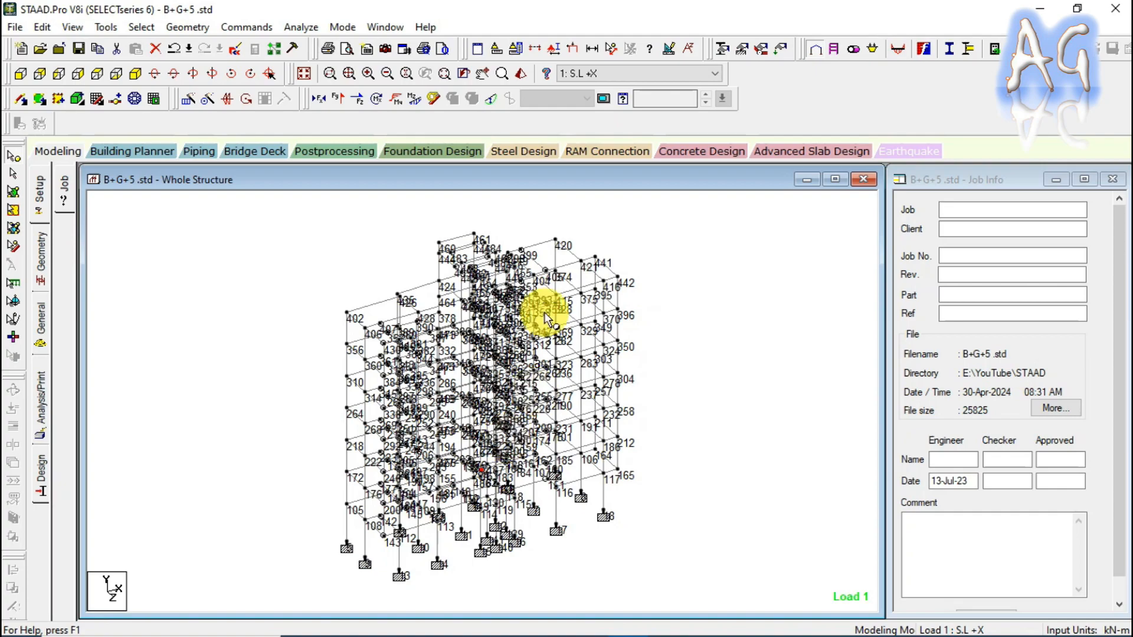
Run the analysis, saving the modified structure, and view the output file.
{"action": "left_click", "coordinate": [301, 26]}
{"action": "left_click", "coordinate": [306, 41]}
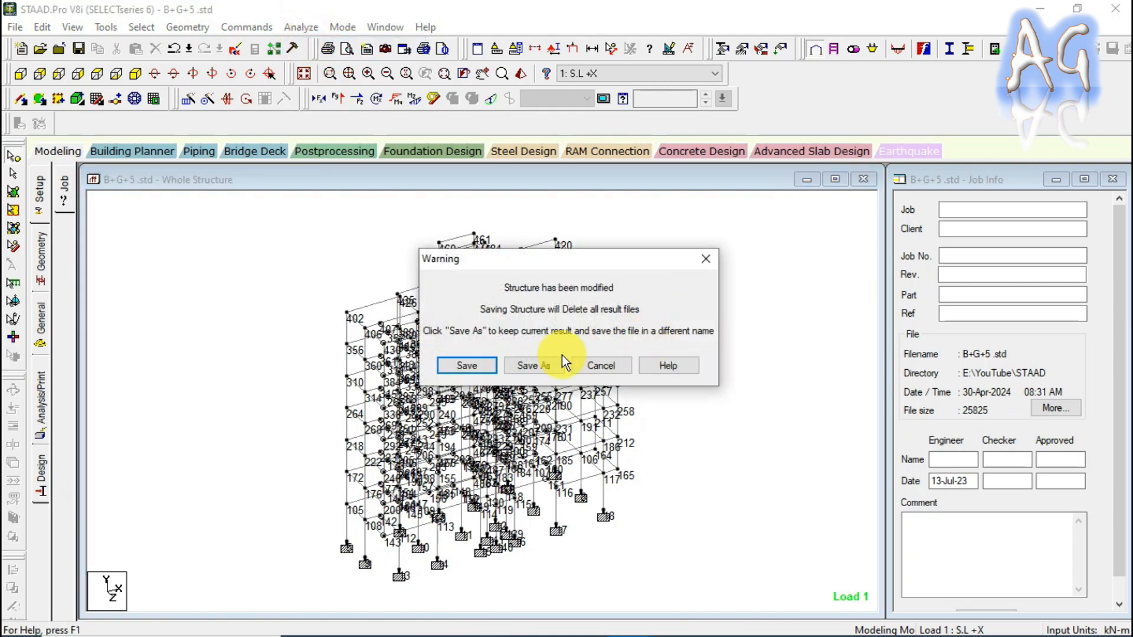
{"action": "left_click", "coordinate": [466, 364]}
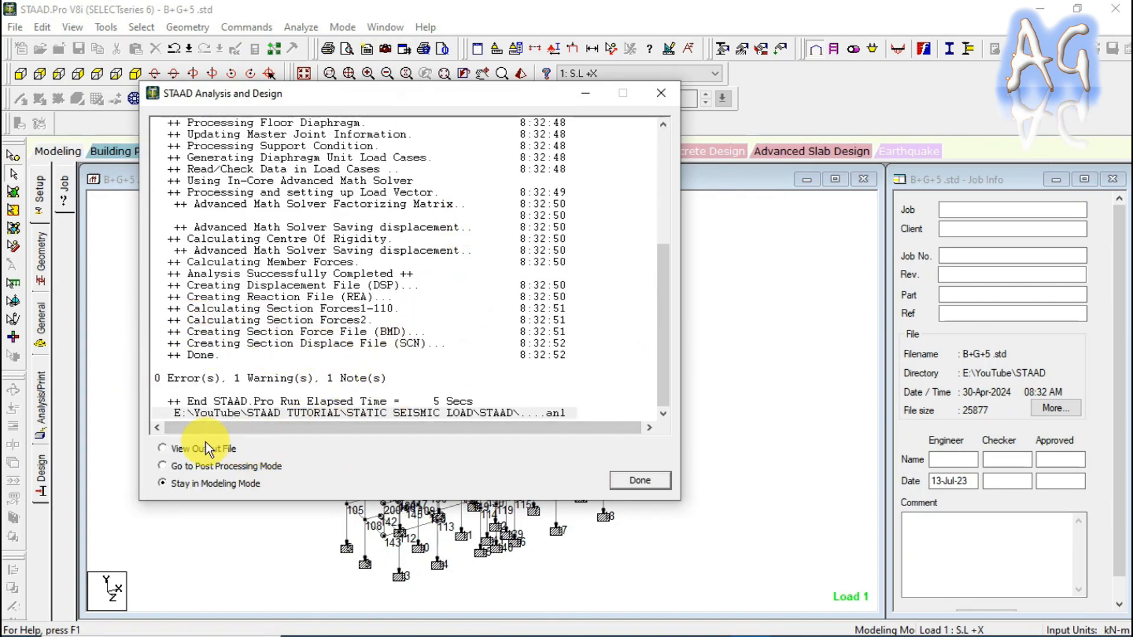
{"action": "left_click", "coordinate": [637, 480]}
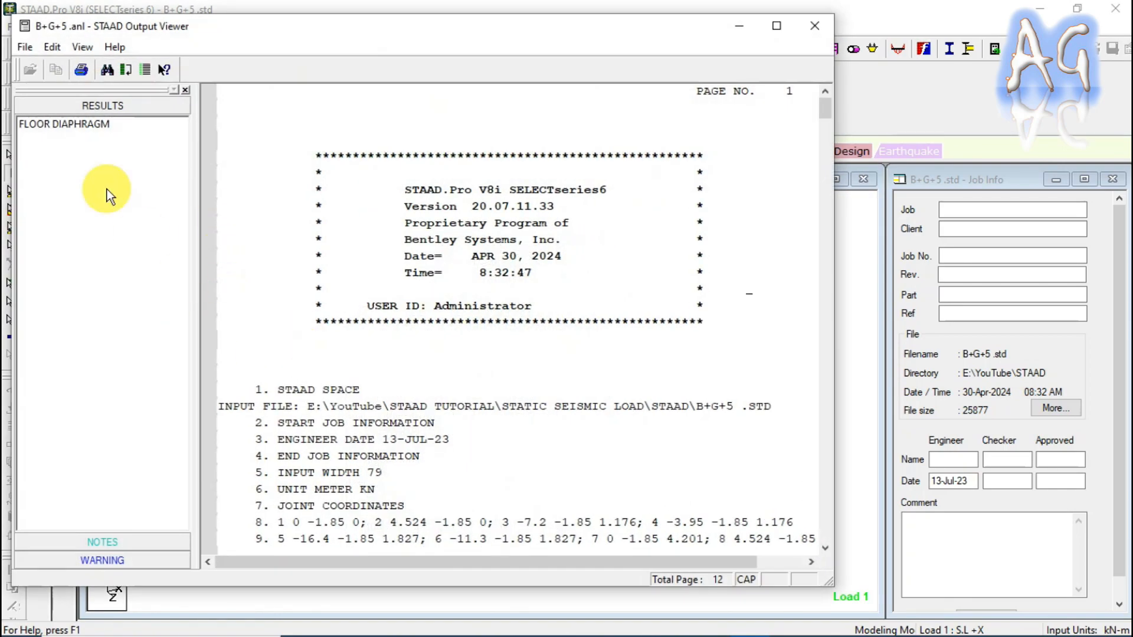
Examine the floor diaphragm results for floor level, centre of mass and master joint, and close the output viewer.
{"action": "left_click", "coordinate": [89, 125]}
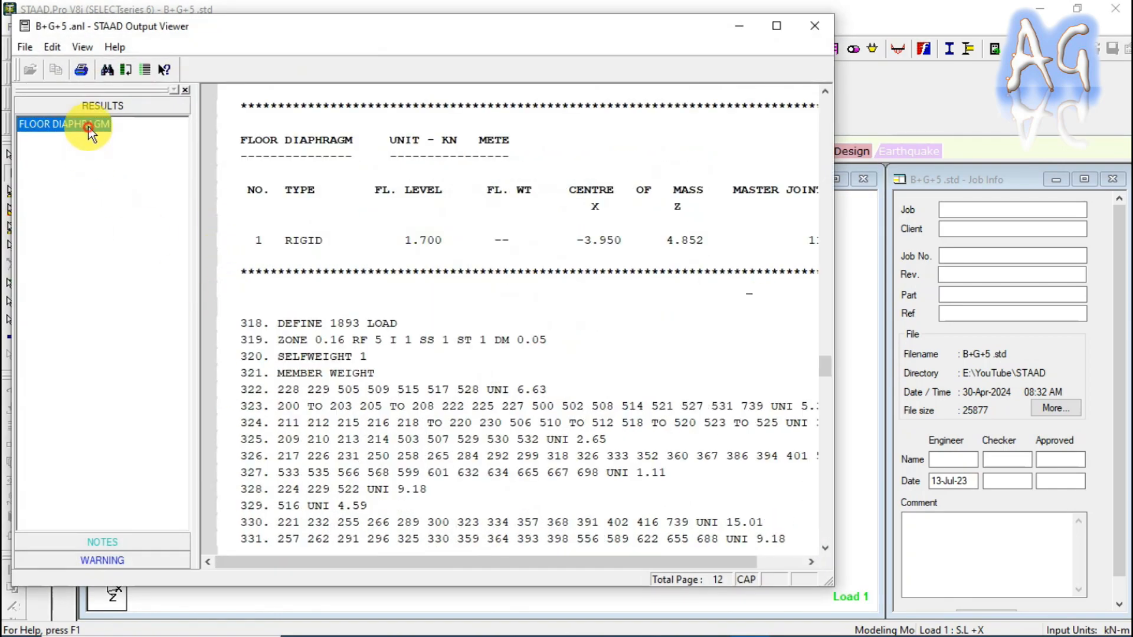
{"action": "scroll", "coordinate": [549, 331], "scroll_direction": "up", "scroll_amount": 3}
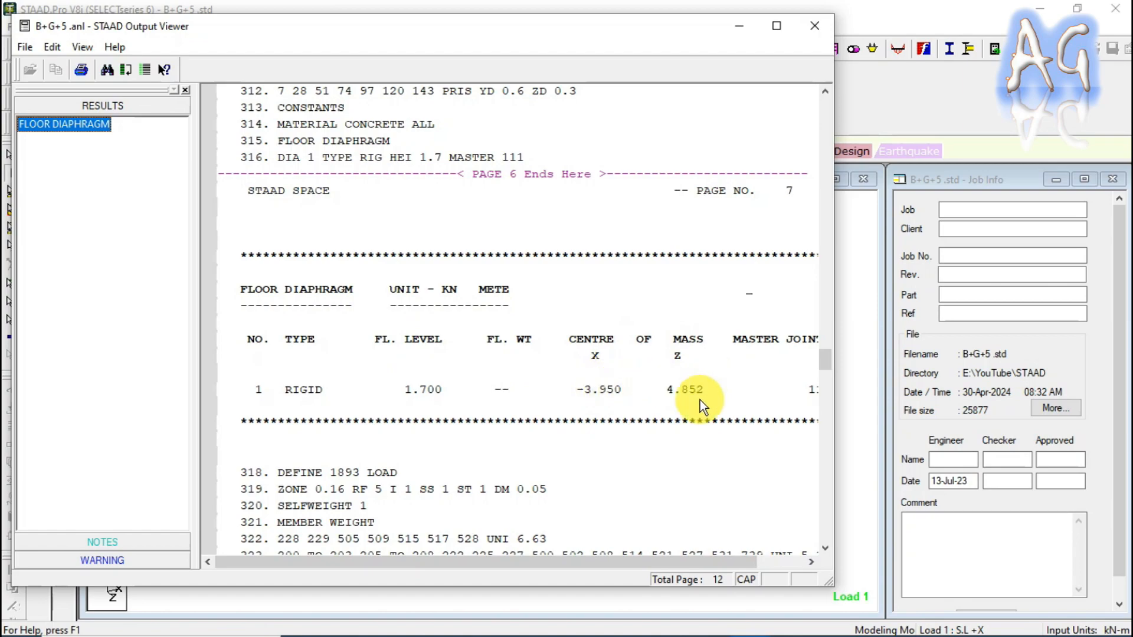
{"action": "left_click_drag", "start_coordinate": [671, 561], "coordinate": [778, 561]}
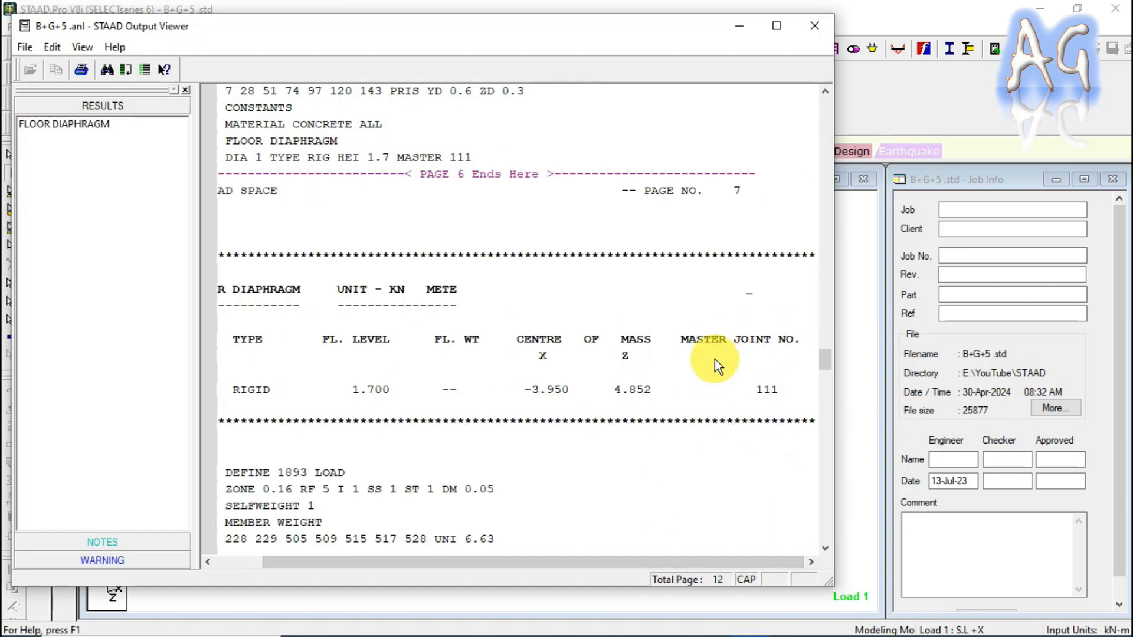
{"action": "left_click_drag", "start_coordinate": [686, 561], "coordinate": [639, 560]}
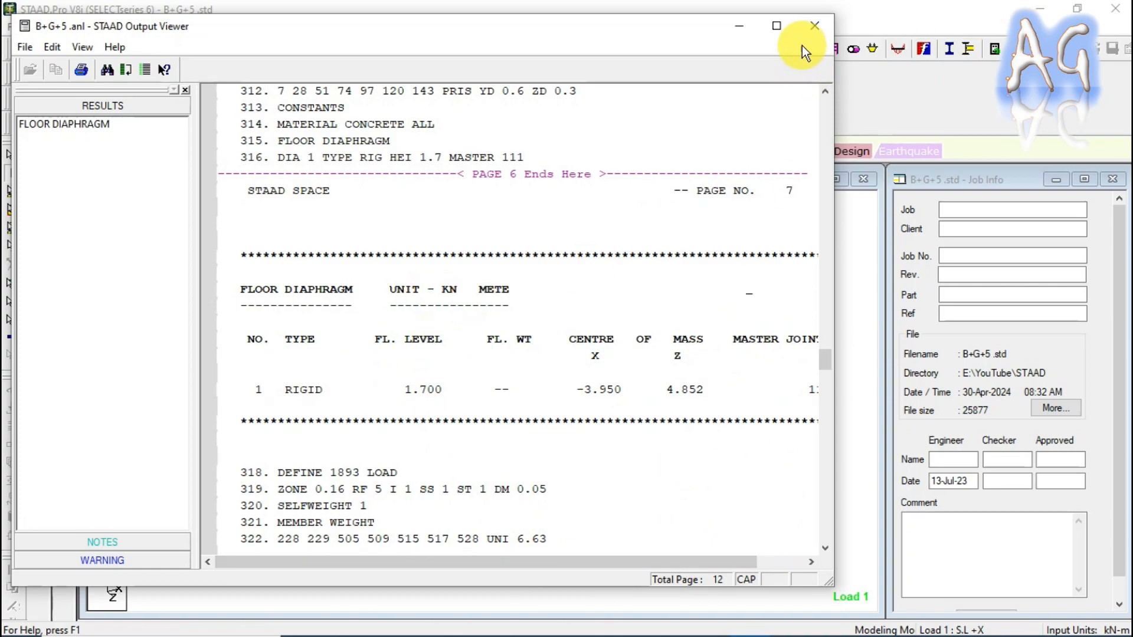
{"action": "left_click", "coordinate": [813, 24]}
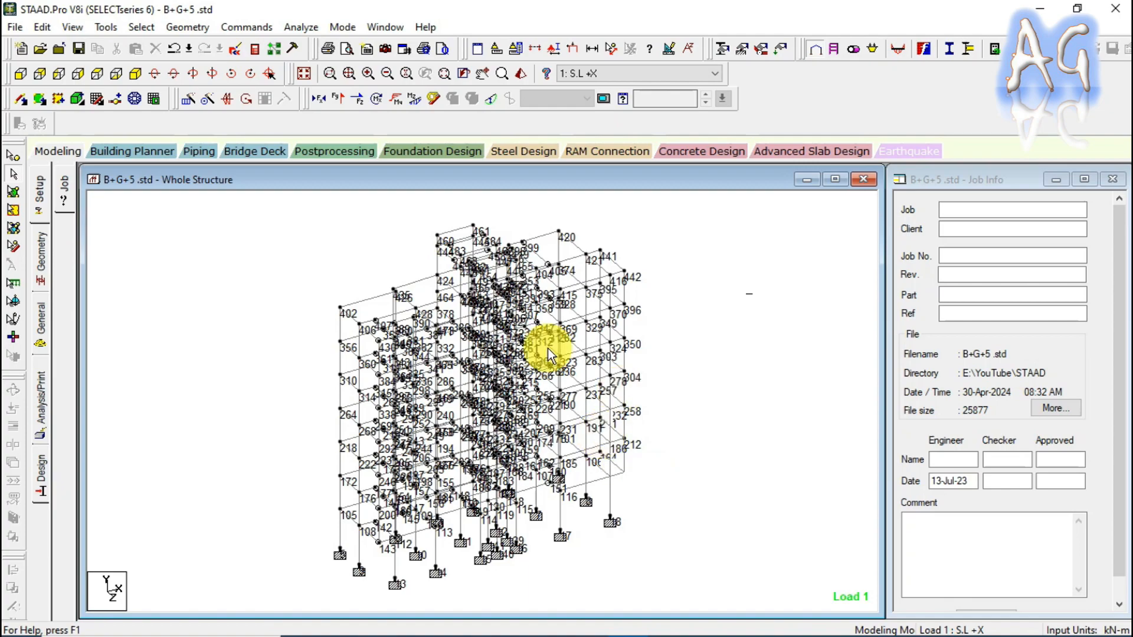
Change the 1.7 m floor diaphragm specification so that its master node is calculated automatically, and close the specifications.
{"action": "left_click", "coordinate": [761, 50]}
{"action": "double_click", "coordinate": [108, 105]}
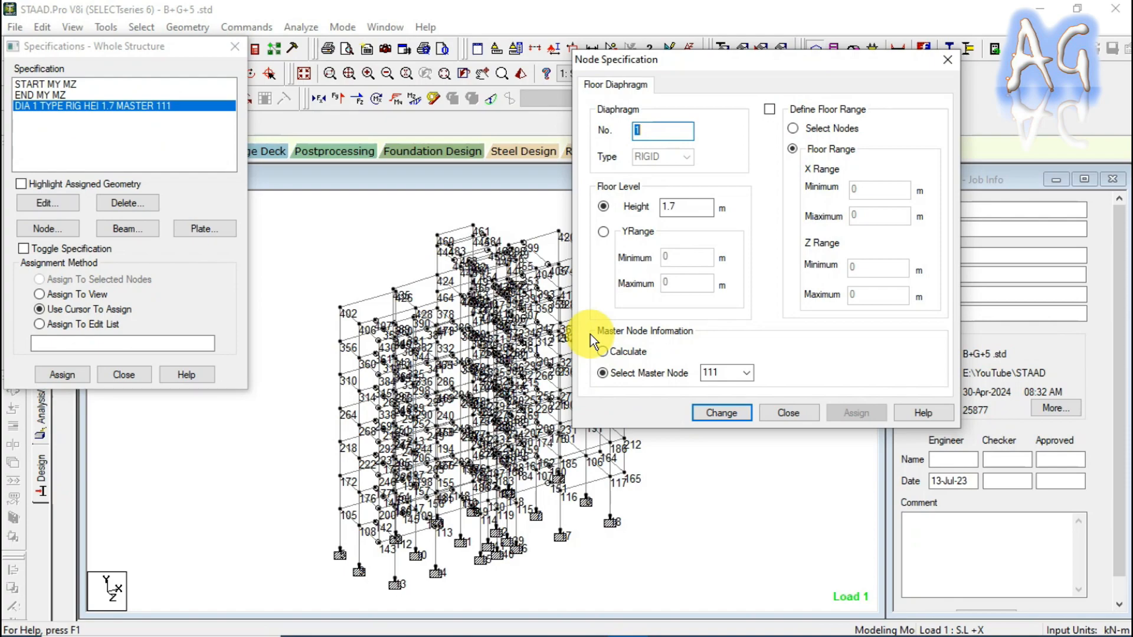
{"action": "left_click", "coordinate": [602, 351]}
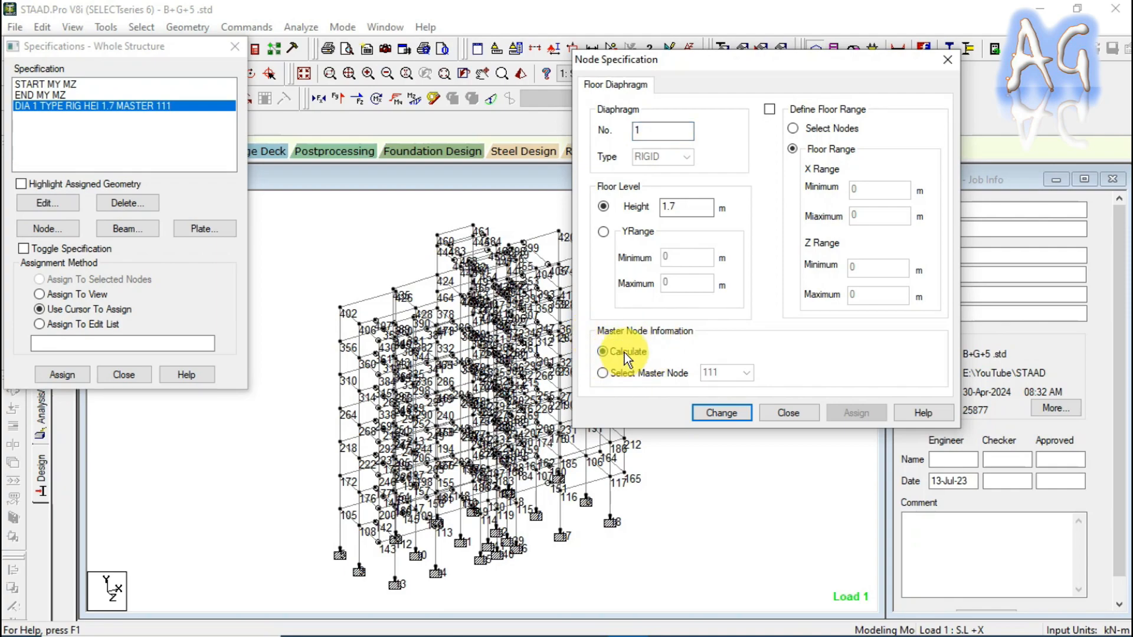
{"action": "left_click", "coordinate": [722, 413]}
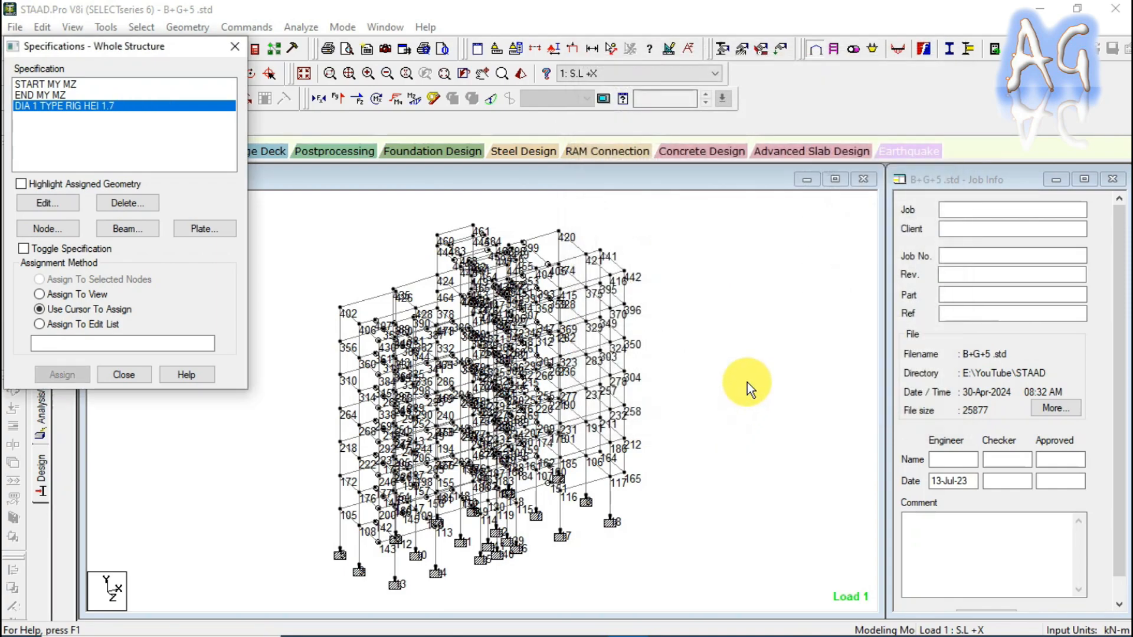
{"action": "left_click", "coordinate": [124, 373]}
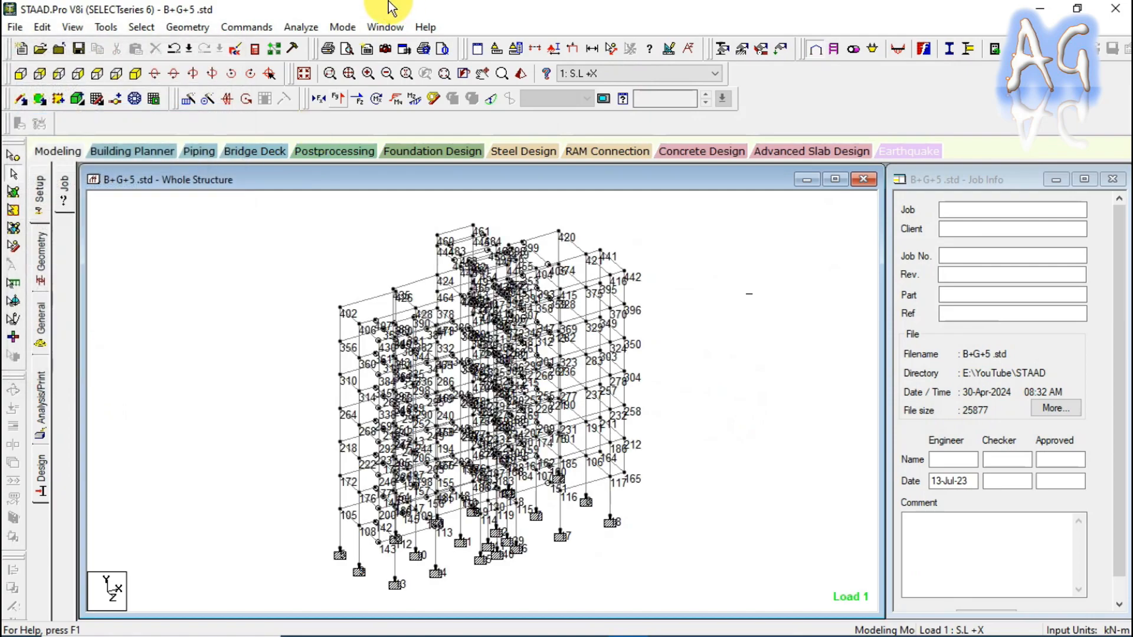
Run the analysis, saving the modified structure, and inspect the error listed in the output file before closing the viewer.
{"action": "left_click", "coordinate": [299, 29]}
{"action": "left_click", "coordinate": [302, 47]}
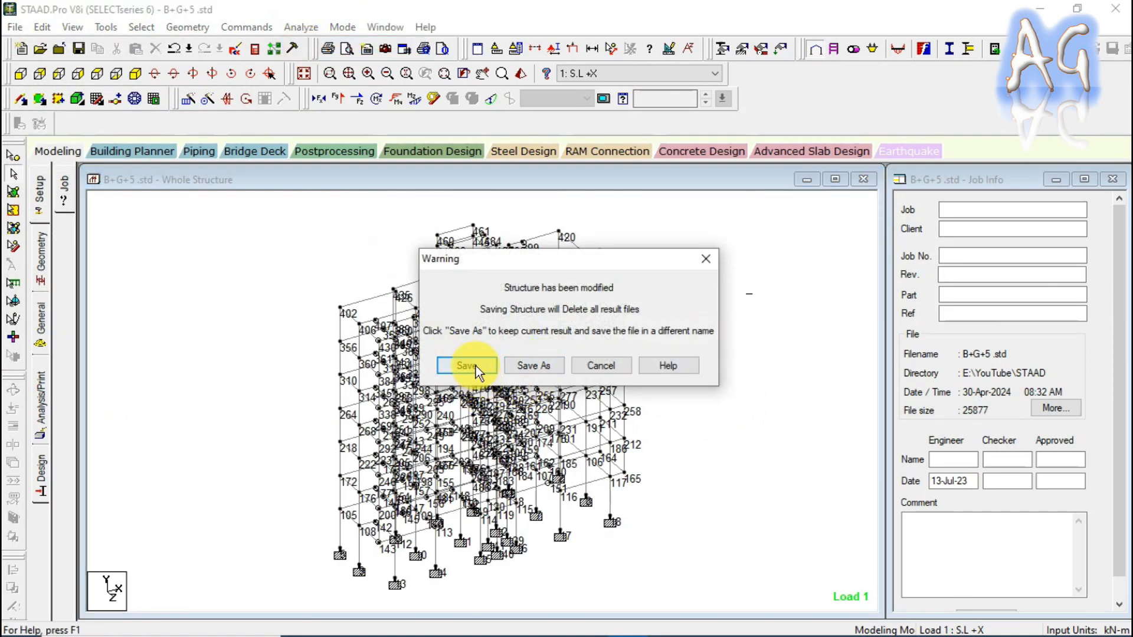
{"action": "left_click", "coordinate": [476, 365]}
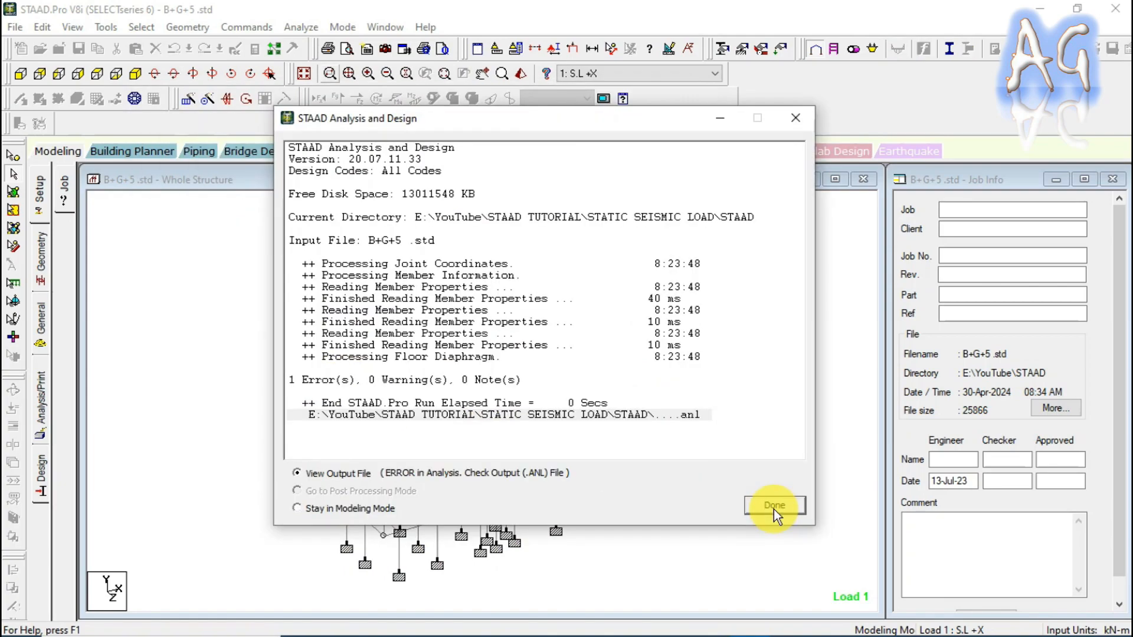
{"action": "left_click", "coordinate": [774, 507]}
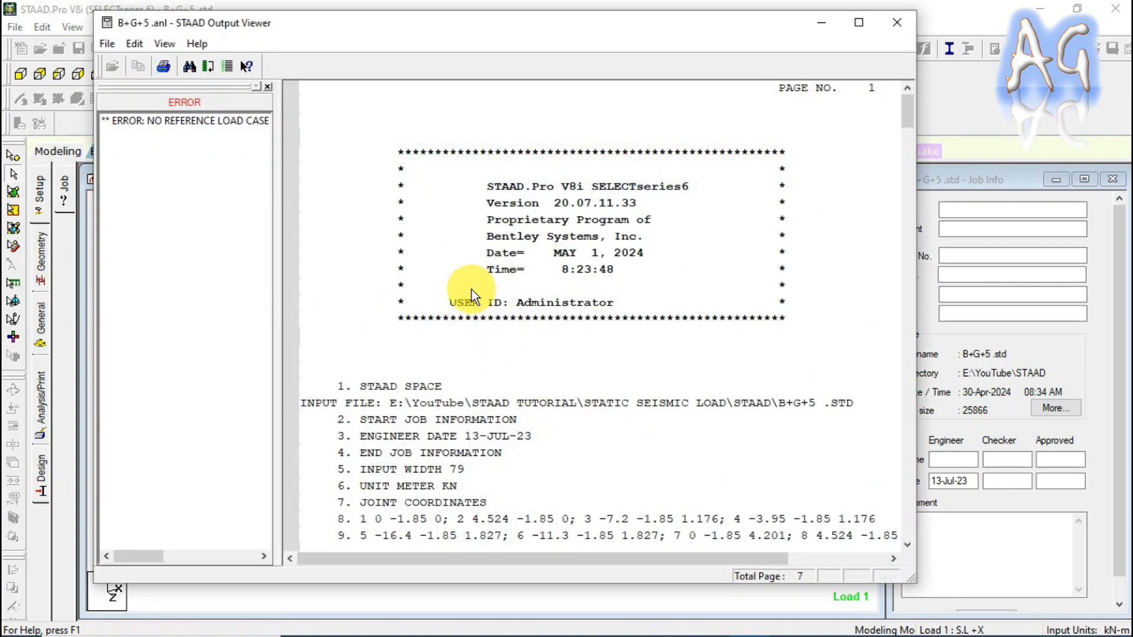
{"action": "left_click", "coordinate": [239, 121]}
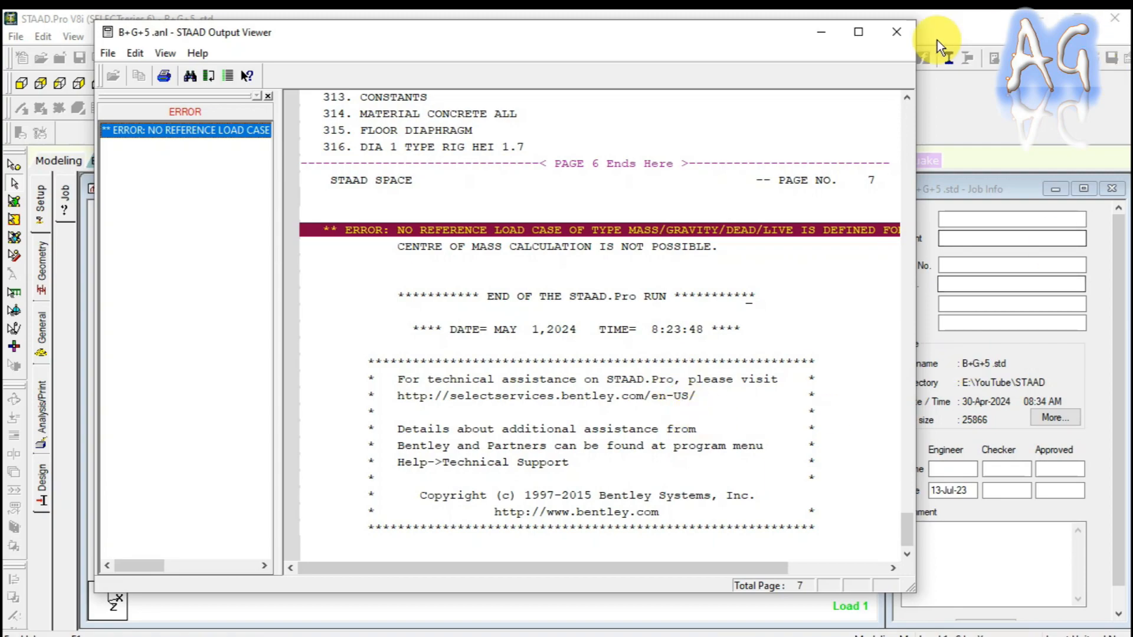
{"action": "left_click", "coordinate": [901, 35]}
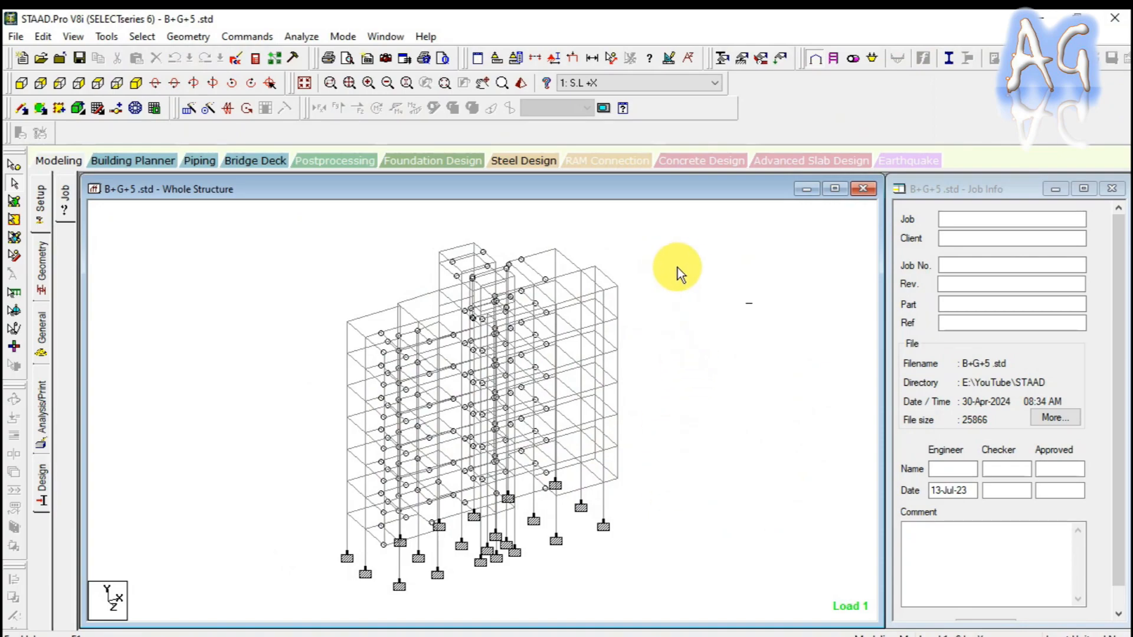
Add reference load definition 1 with loading type Mass and the title REF LOAD CASE 1.
{"action": "left_click", "coordinate": [777, 59]}
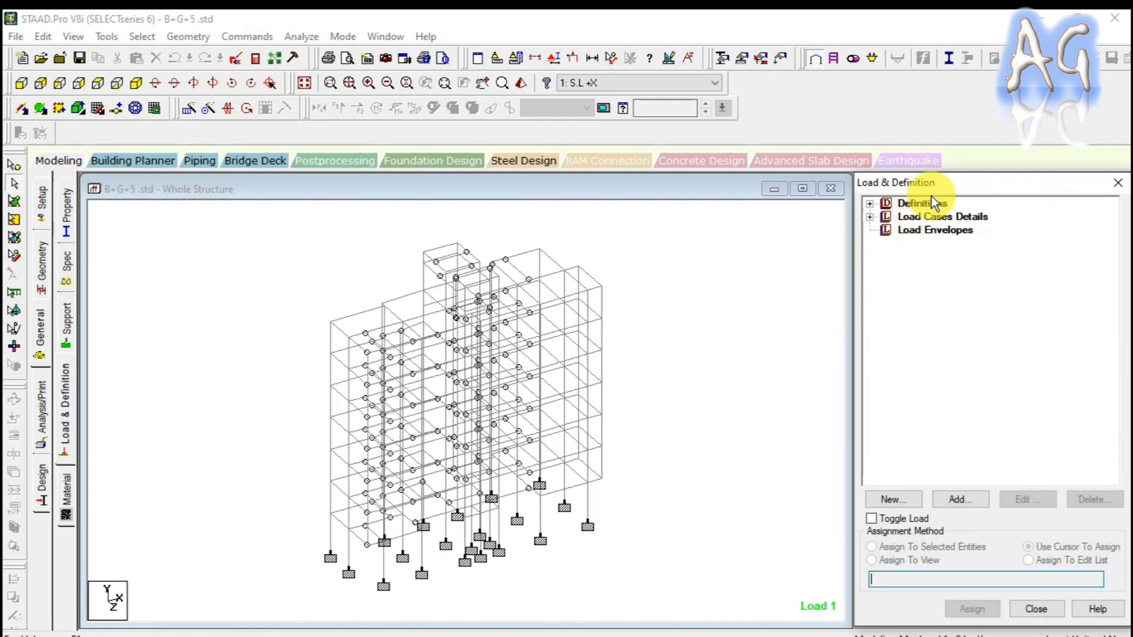
{"action": "left_click", "coordinate": [868, 219]}
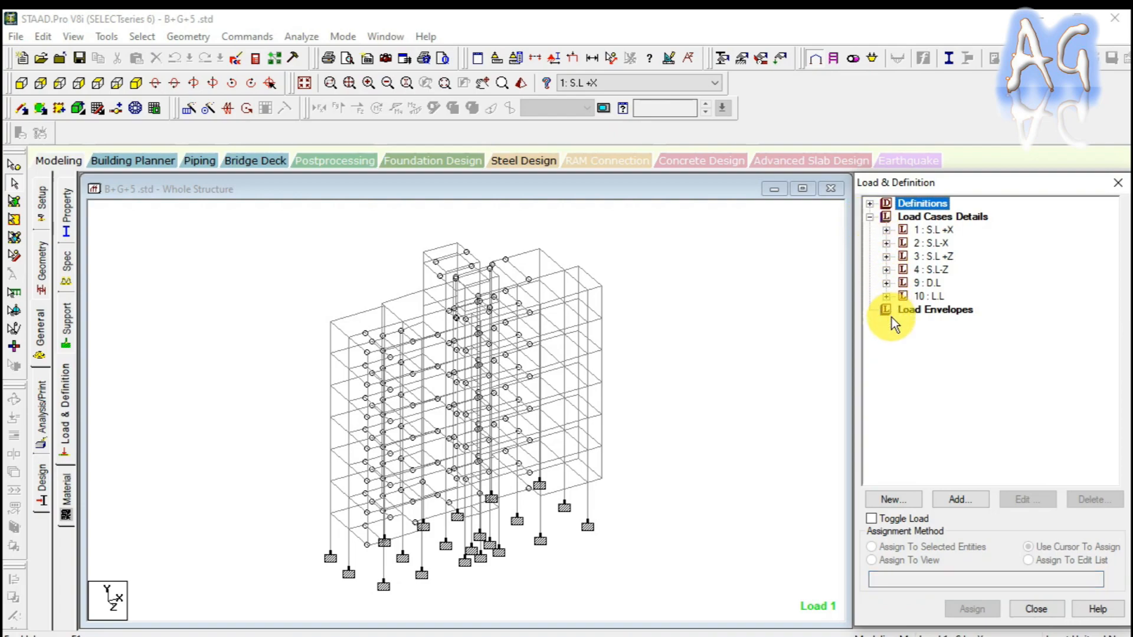
{"action": "left_click", "coordinate": [870, 204]}
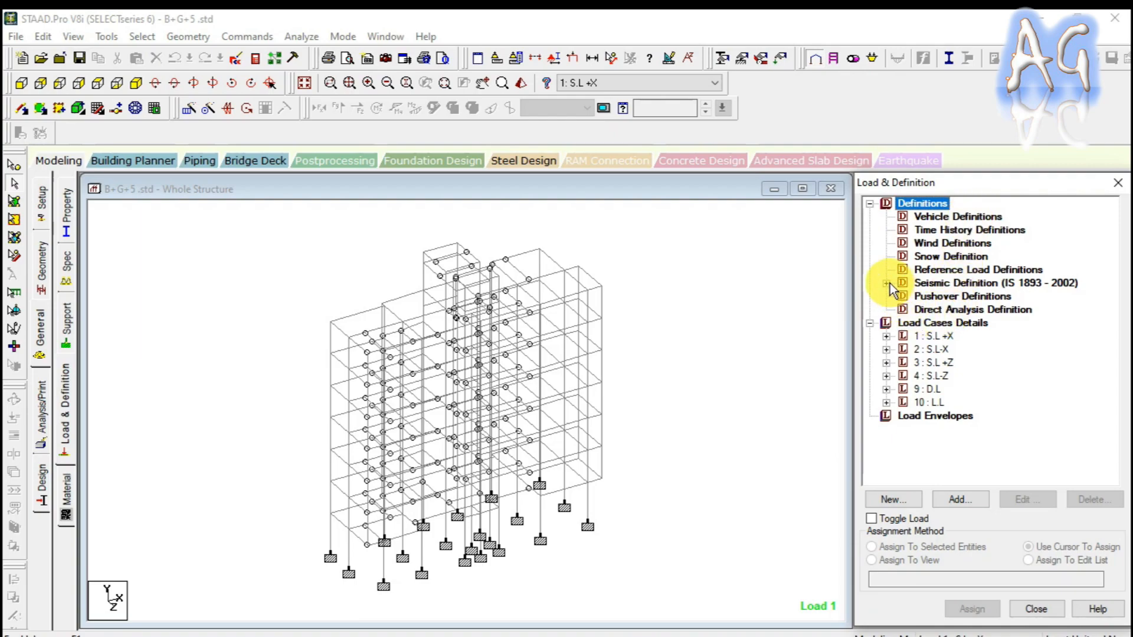
{"action": "left_click", "coordinate": [1044, 268]}
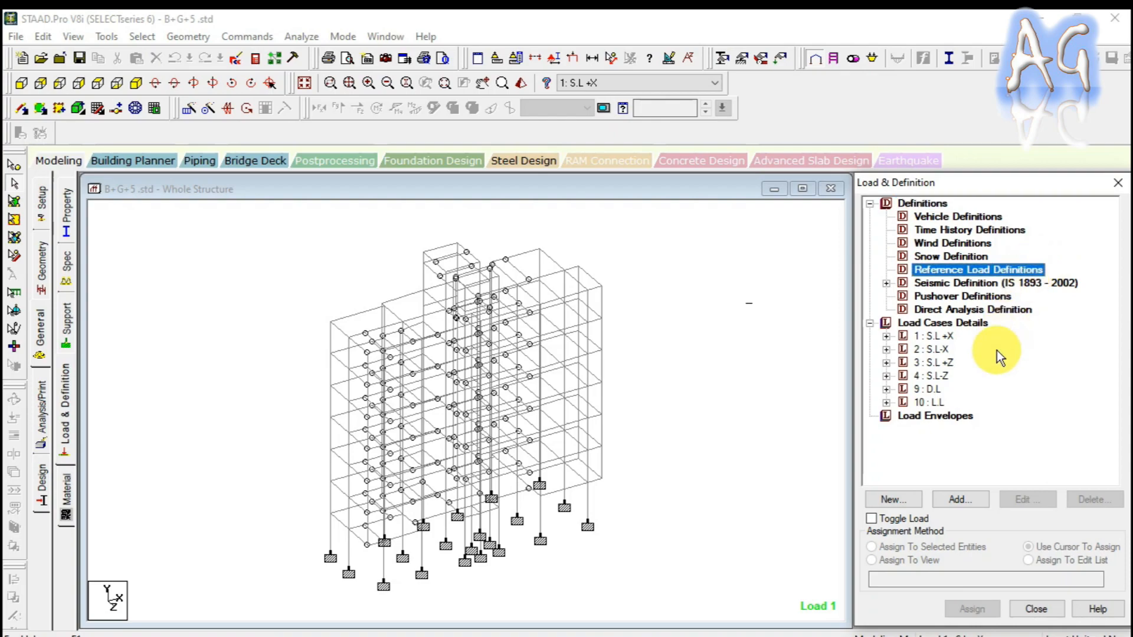
{"action": "left_click", "coordinate": [955, 499]}
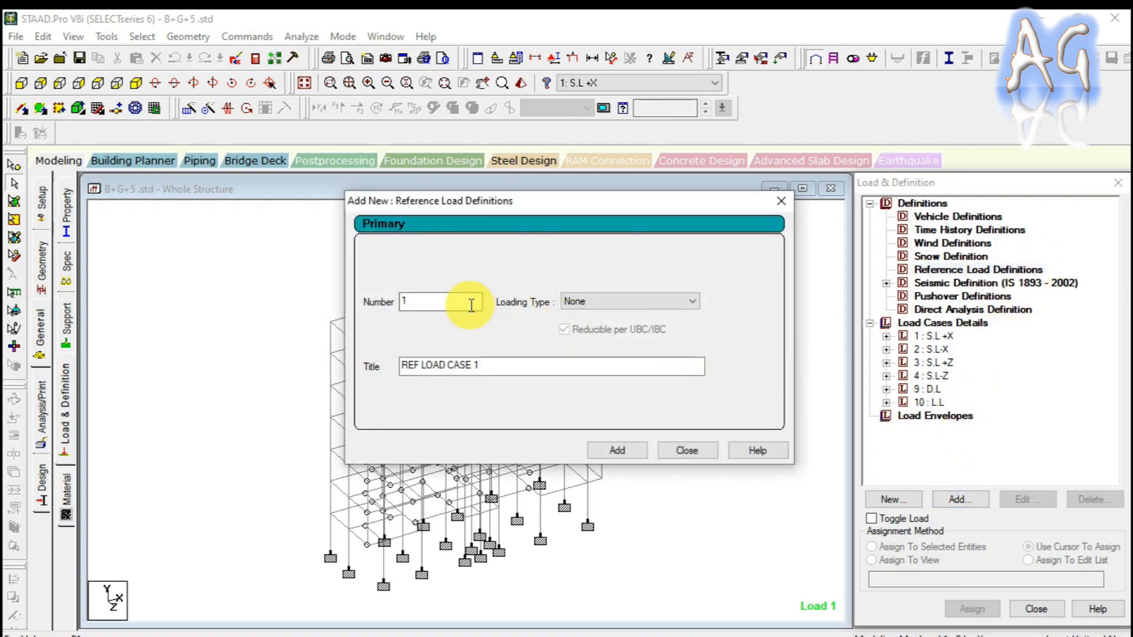
{"action": "left_click", "coordinate": [471, 305]}
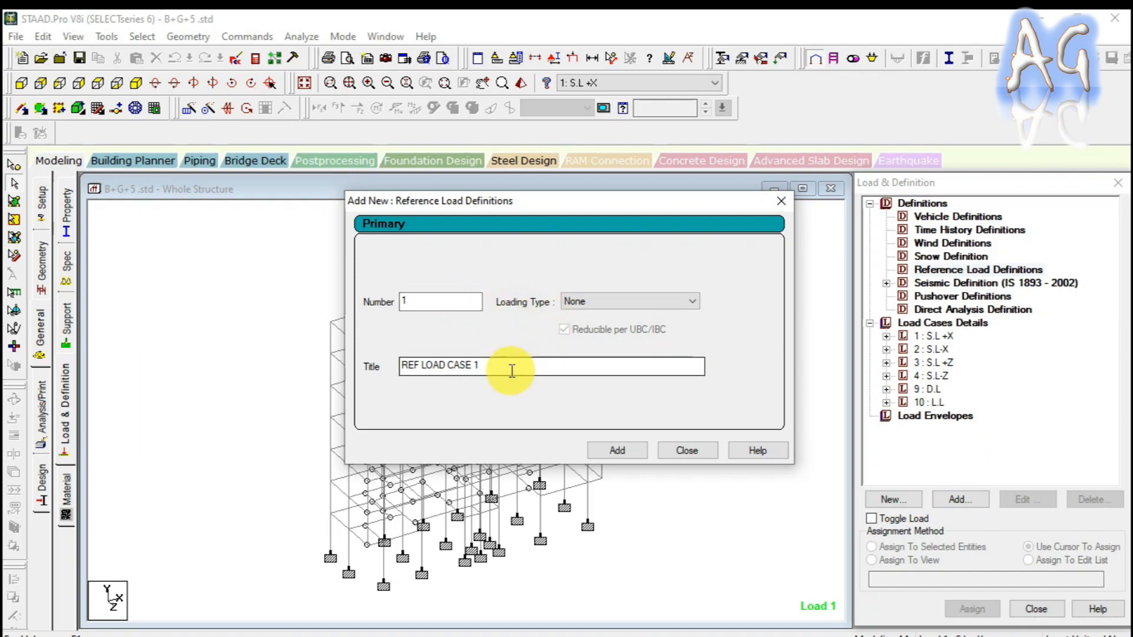
{"action": "left_click", "coordinate": [480, 374]}
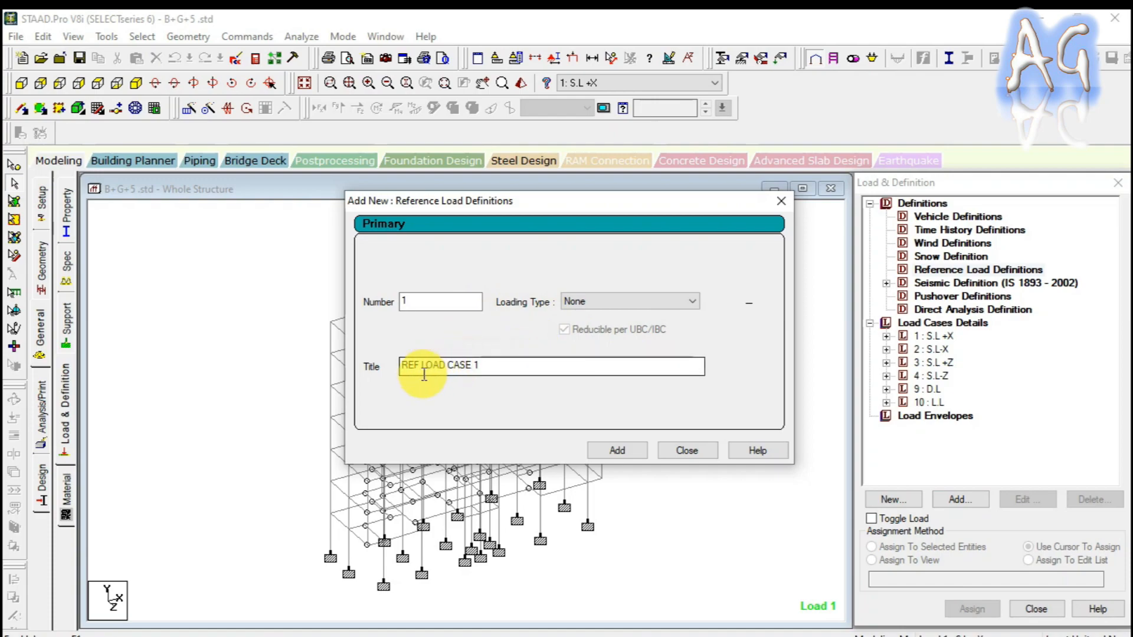
{"action": "left_click", "coordinate": [583, 304]}
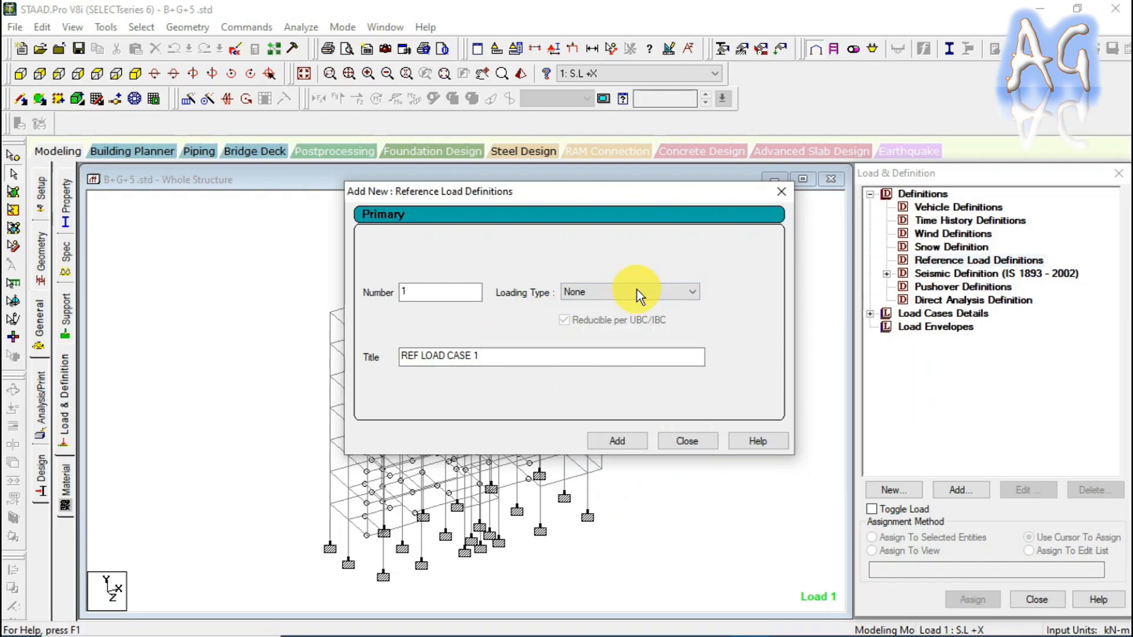
{"action": "left_click", "coordinate": [636, 291]}
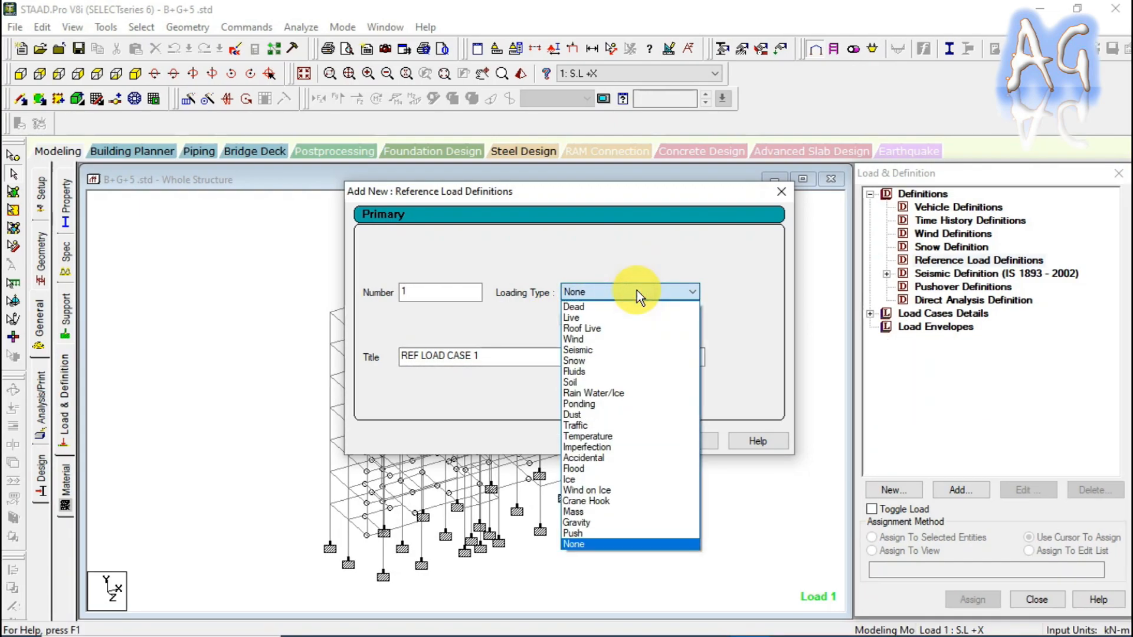
{"action": "left_click", "coordinate": [620, 513]}
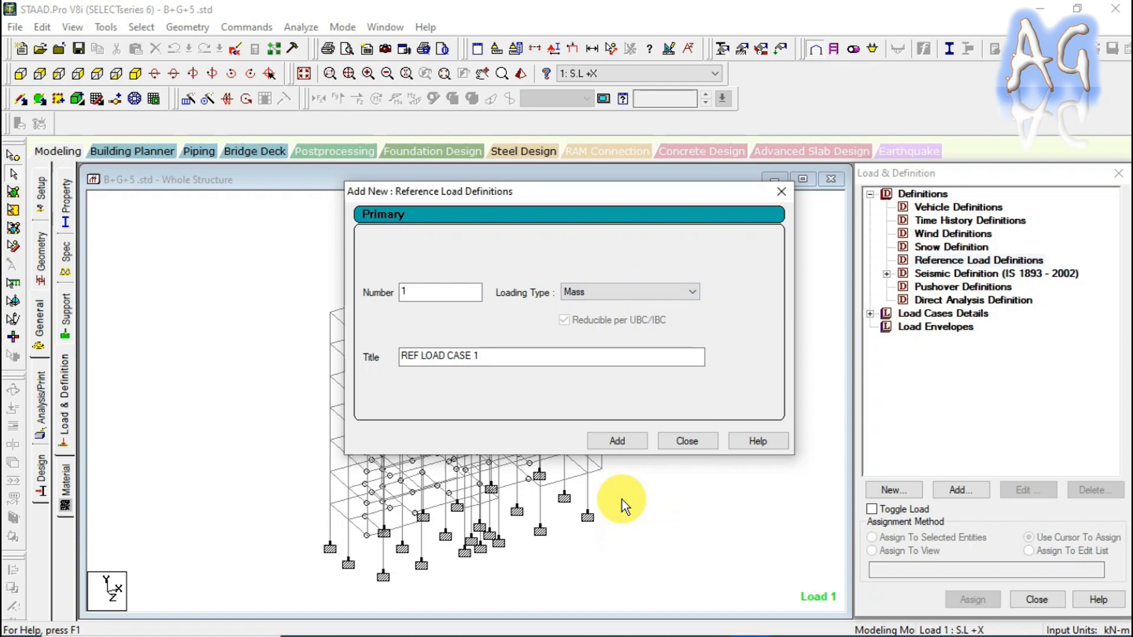
{"action": "left_click", "coordinate": [625, 444]}
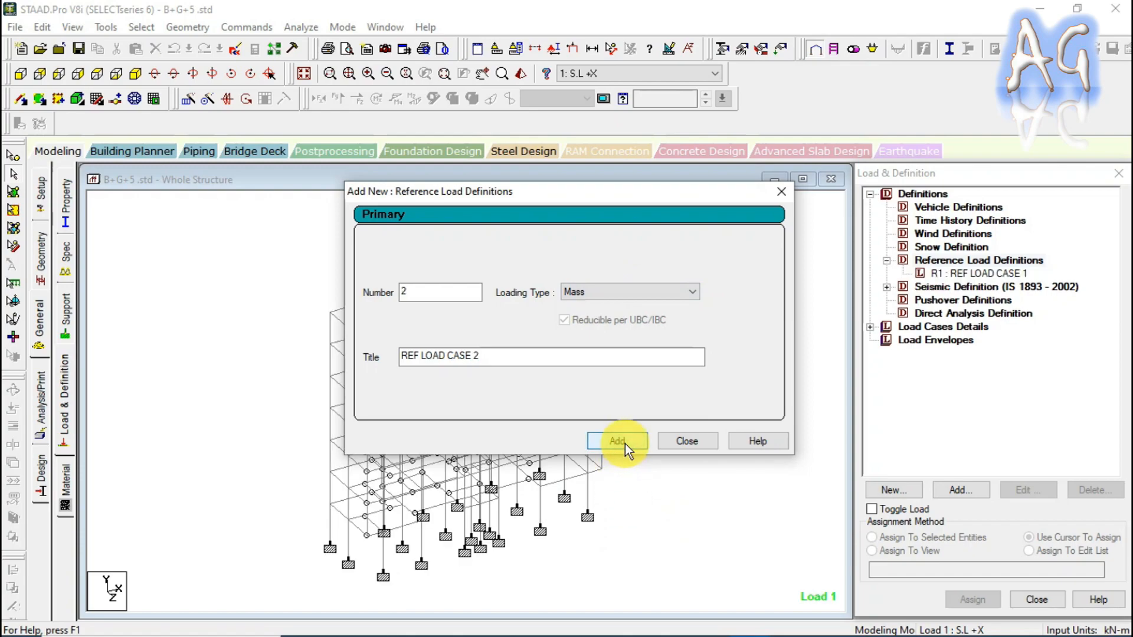
{"action": "left_click", "coordinate": [684, 441]}
Review the load items inside dead load case 9 (D.L) and collapse its list again.
{"action": "double_click", "coordinate": [971, 328]}
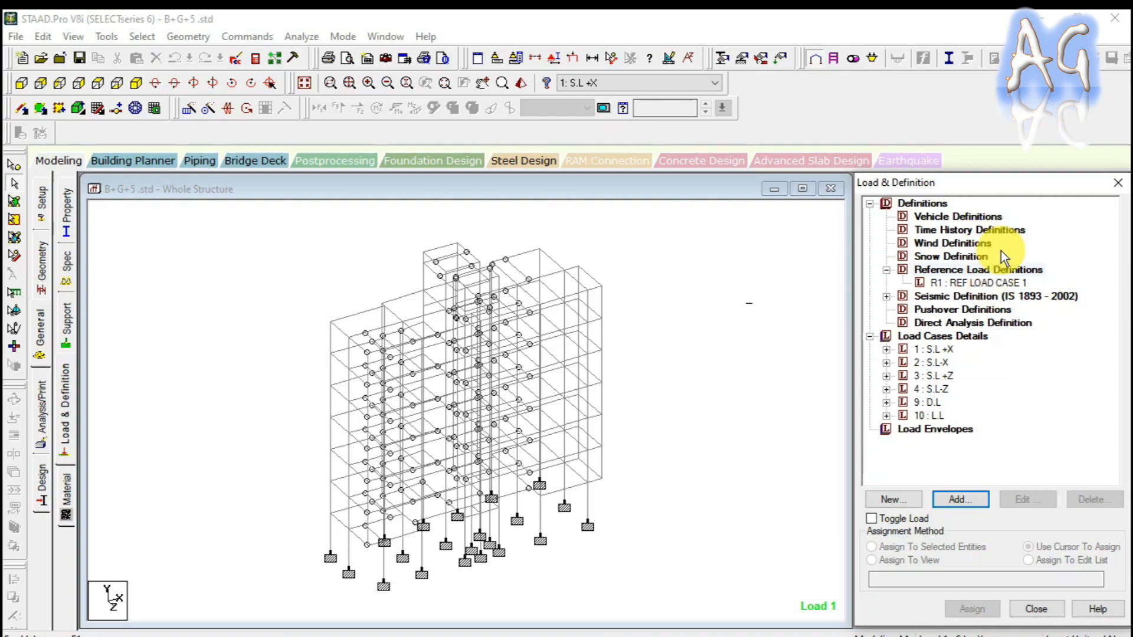
{"action": "left_click", "coordinate": [887, 402]}
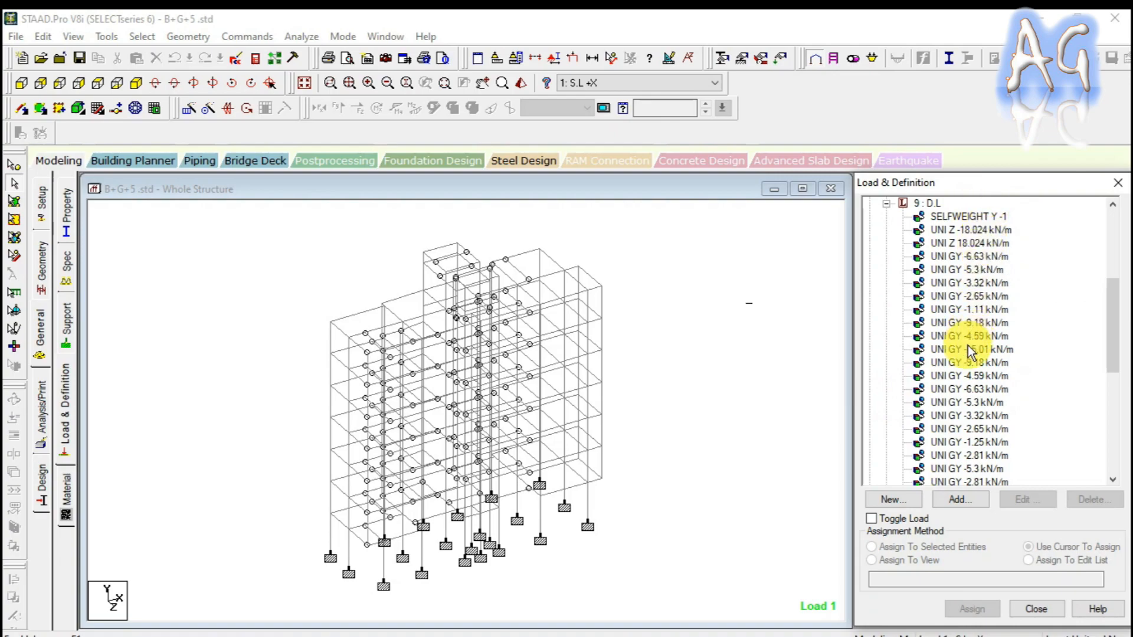
{"action": "scroll", "coordinate": [979, 292], "scroll_direction": "down", "scroll_amount": 3}
{"action": "scroll", "coordinate": [976, 291], "scroll_direction": "up", "scroll_amount": 5}
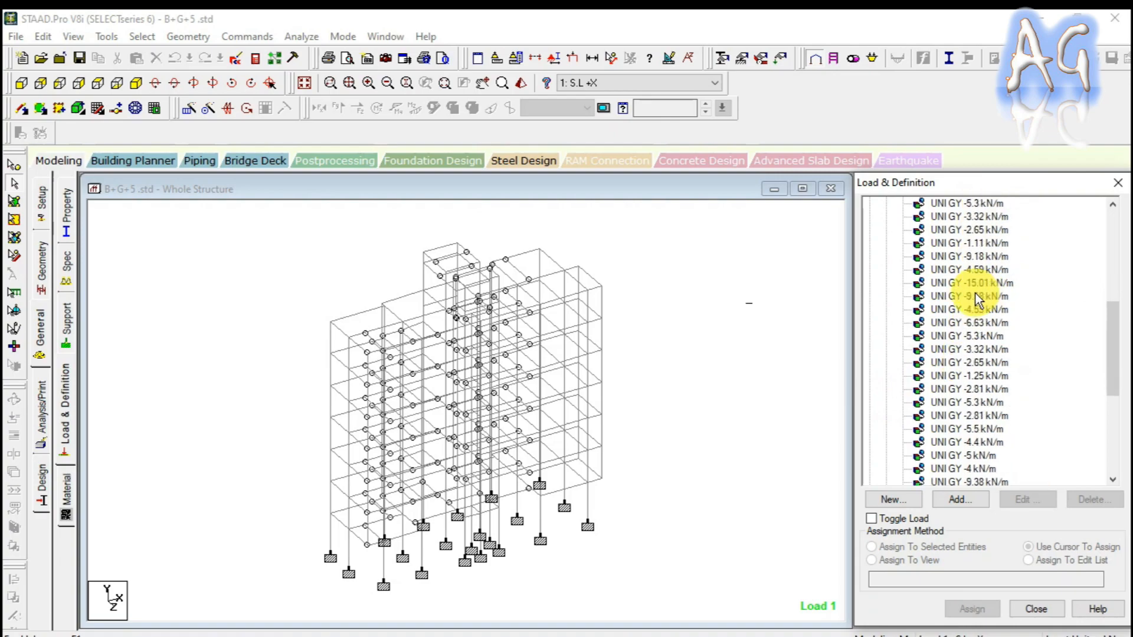
{"action": "scroll", "coordinate": [975, 292], "scroll_direction": "up", "scroll_amount": 1}
{"action": "left_click", "coordinate": [886, 309]}
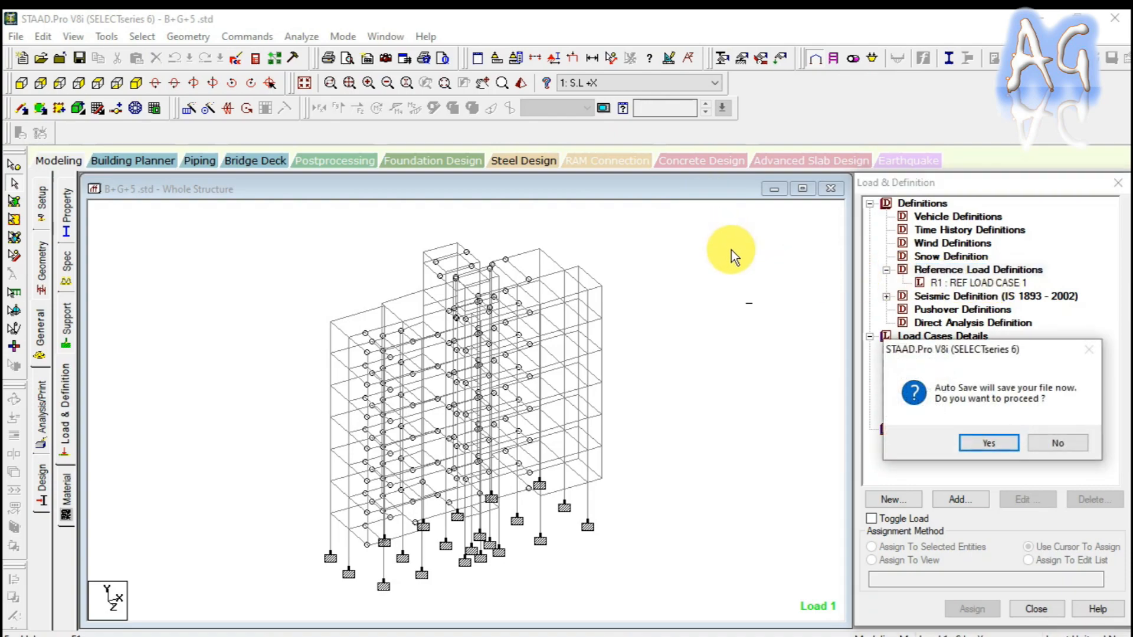
Save the model and open its command file in the editor at the DEFINE REFERENCE LOADS section.
{"action": "left_click", "coordinate": [982, 444]}
{"action": "left_click", "coordinate": [461, 357]}
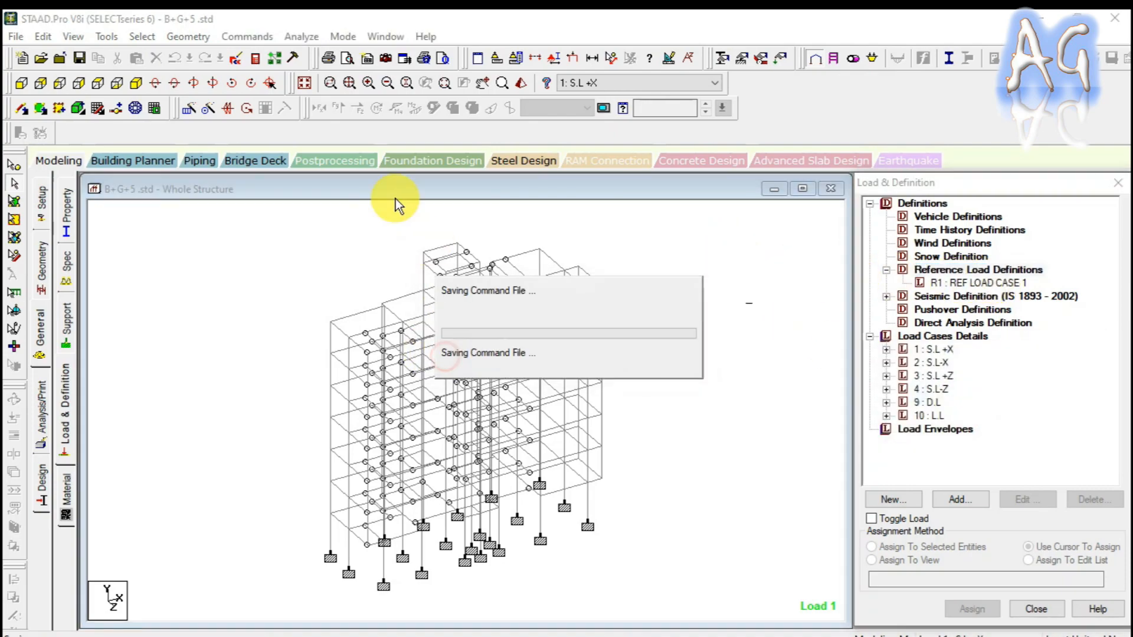
{"action": "left_click", "coordinate": [236, 59]}
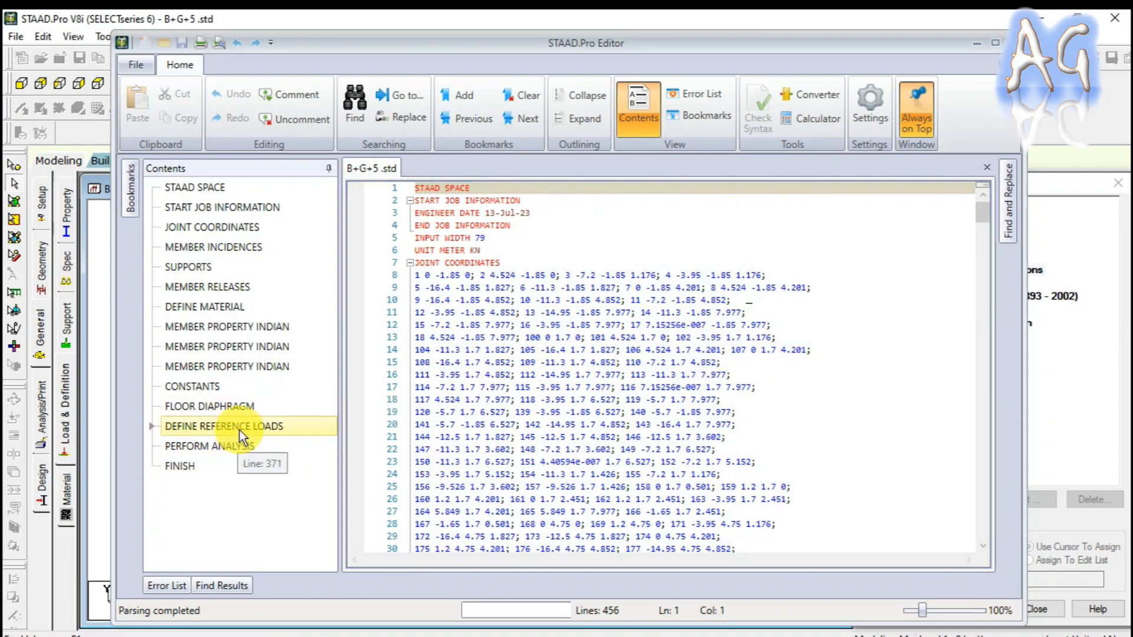
{"action": "left_click", "coordinate": [239, 427]}
{"action": "double_click", "coordinate": [263, 422]}
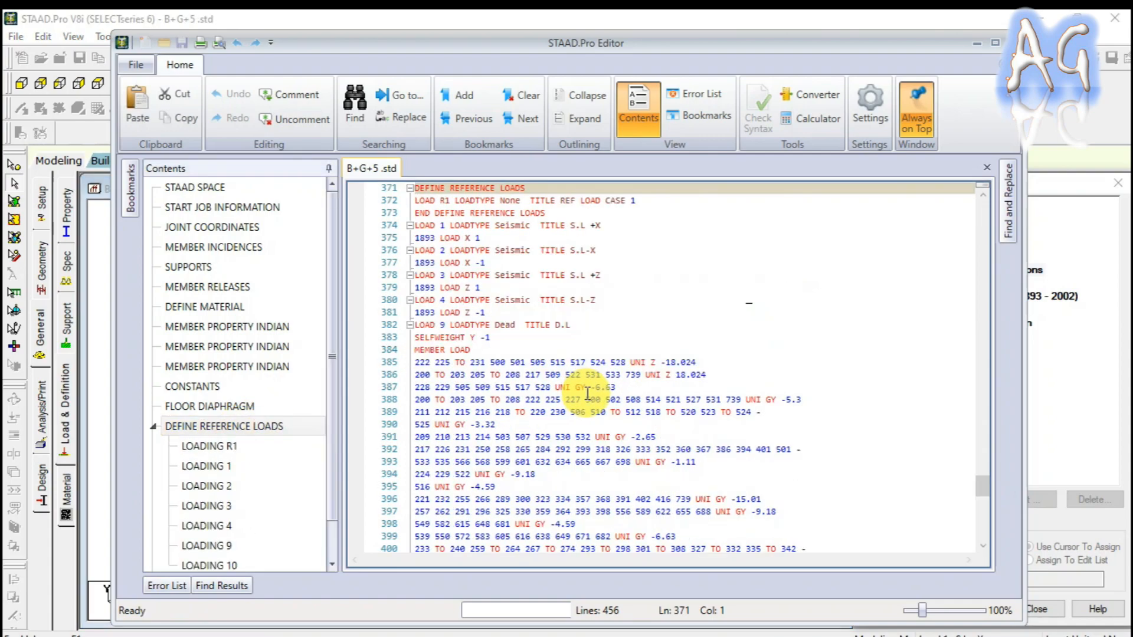
Select and copy the dead load case 9 commands from SELFWEIGHT Y -1 through _WT_150_0.75 FLOAD -22.53 GY.
{"action": "scroll", "coordinate": [640, 441], "scroll_direction": "down", "scroll_amount": 1}
{"action": "scroll", "coordinate": [640, 441], "scroll_direction": "down", "scroll_amount": 14}
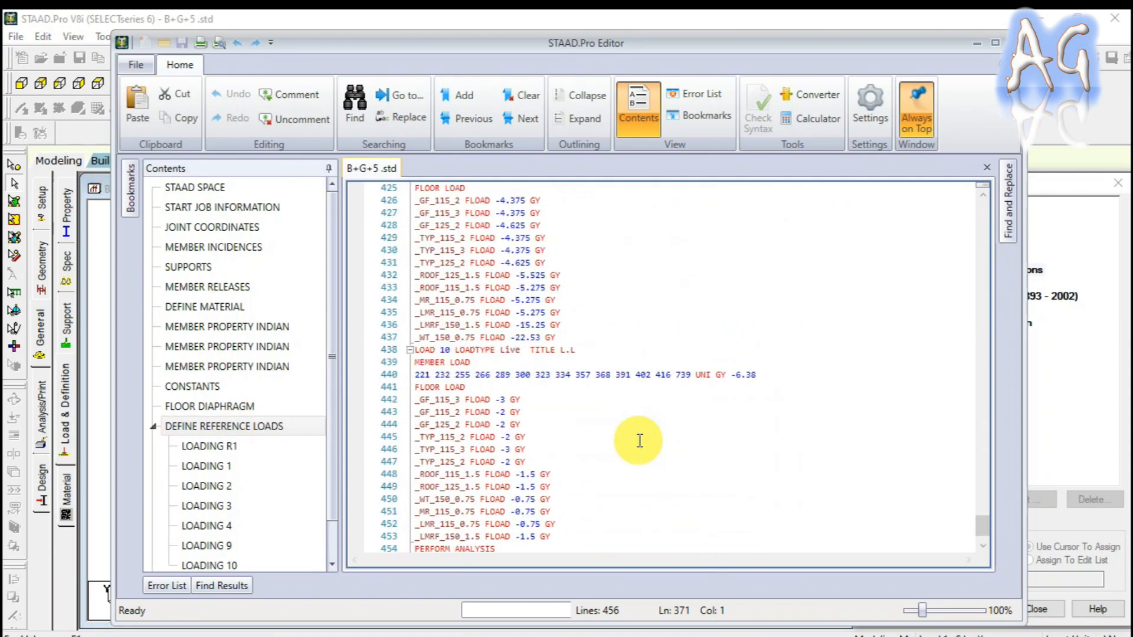
{"action": "scroll", "coordinate": [454, 253], "scroll_direction": "up", "scroll_amount": 13}
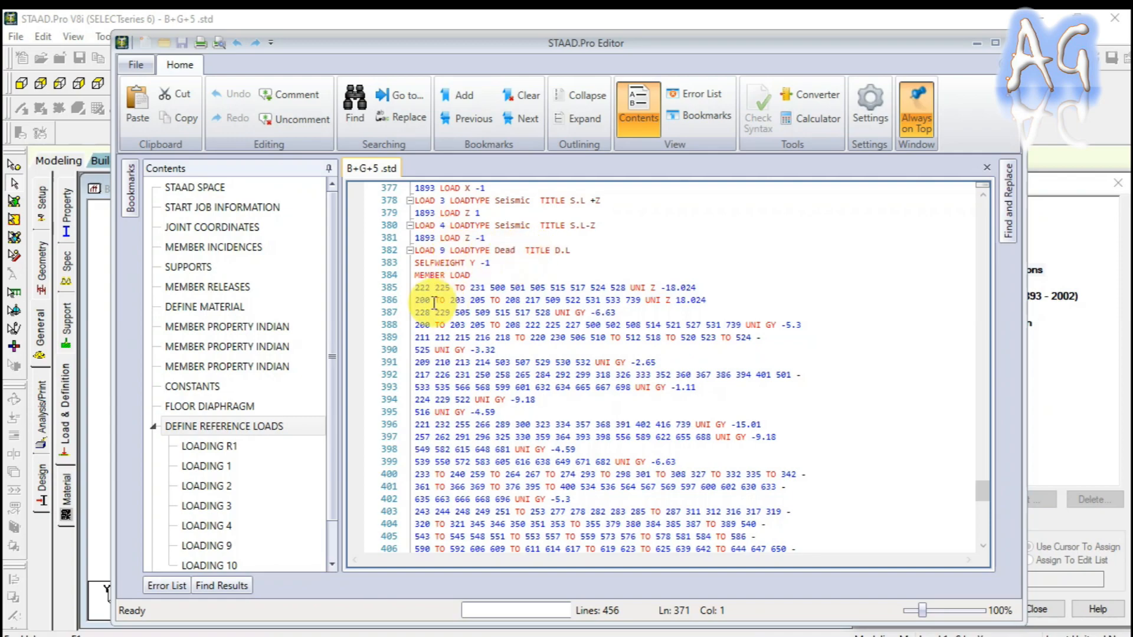
{"action": "left_click", "coordinate": [417, 263]}
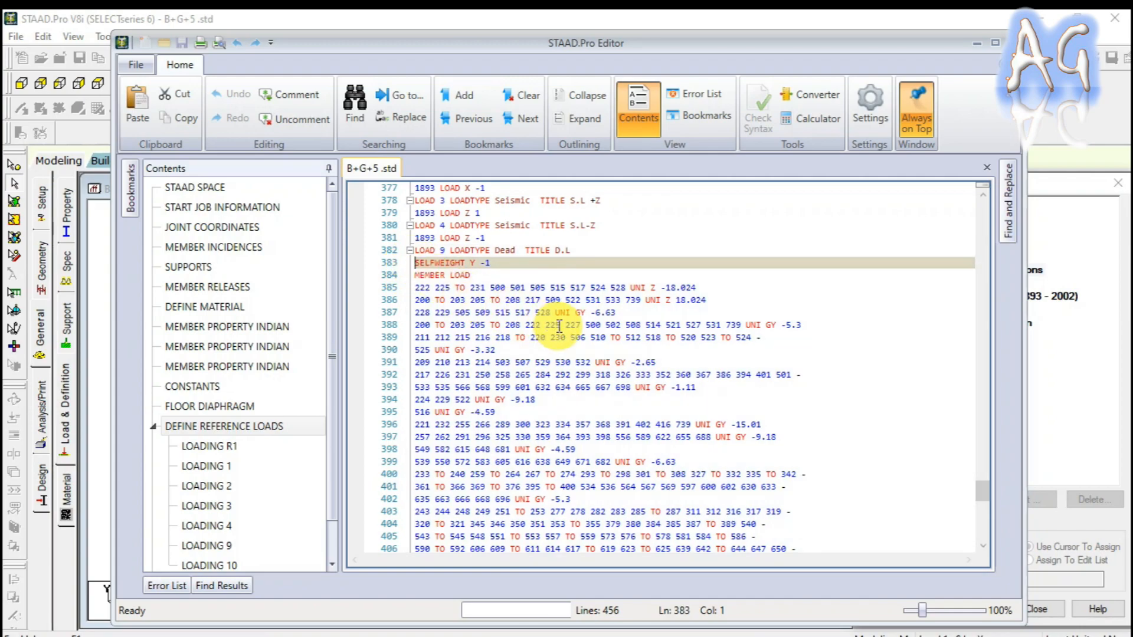
{"action": "scroll", "coordinate": [552, 325], "scroll_direction": "down", "scroll_amount": 10}
{"action": "scroll", "coordinate": [560, 326], "scroll_direction": "down", "scroll_amount": 3}
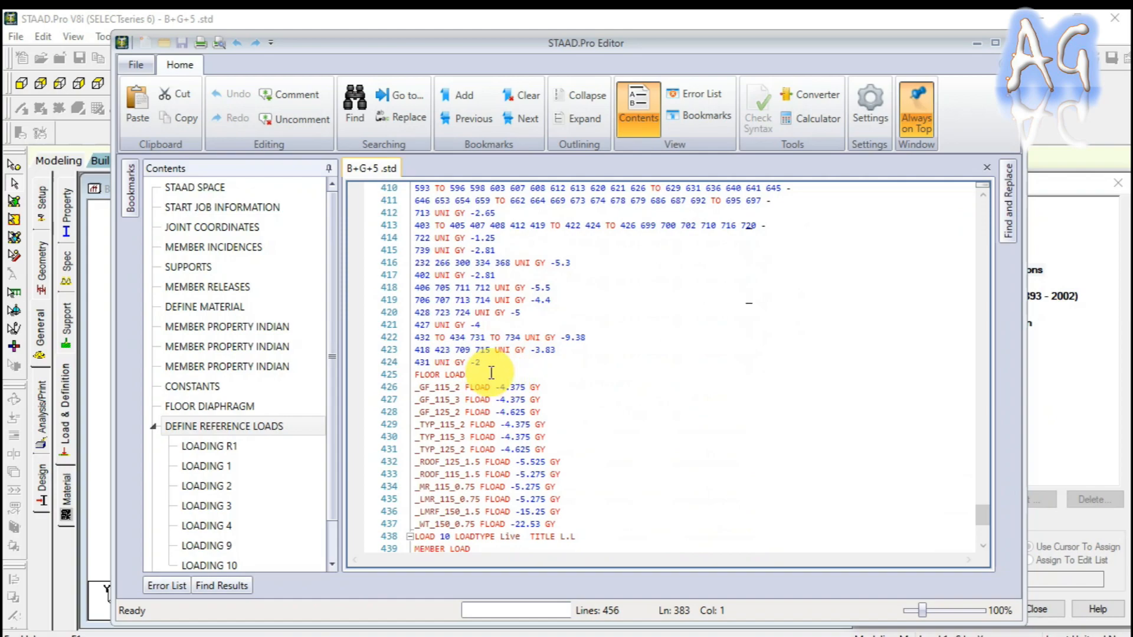
{"action": "left_click", "coordinate": [566, 449], "text": "shift"}
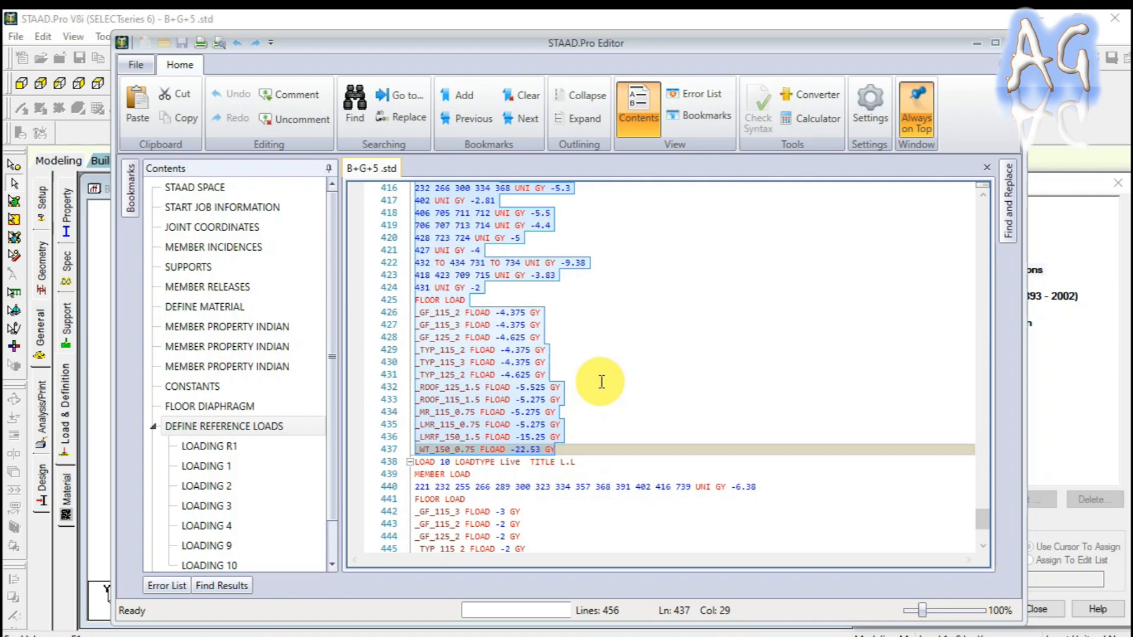
{"action": "scroll", "coordinate": [575, 391], "scroll_direction": "up", "scroll_amount": 14}
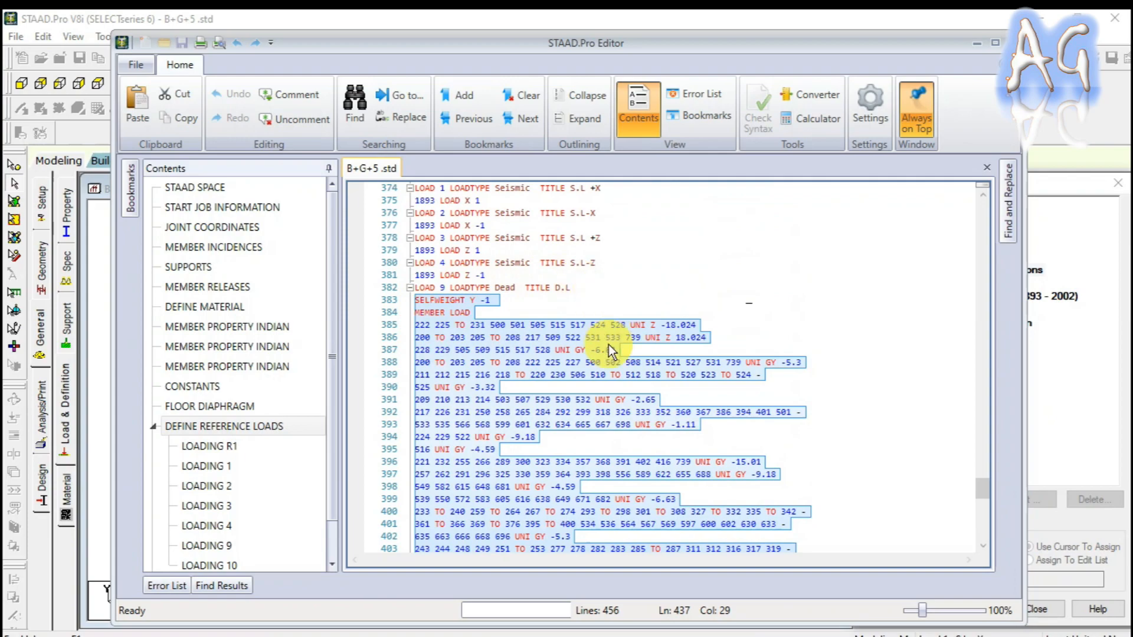
{"action": "scroll", "coordinate": [609, 378], "scroll_direction": "down", "scroll_amount": 3}
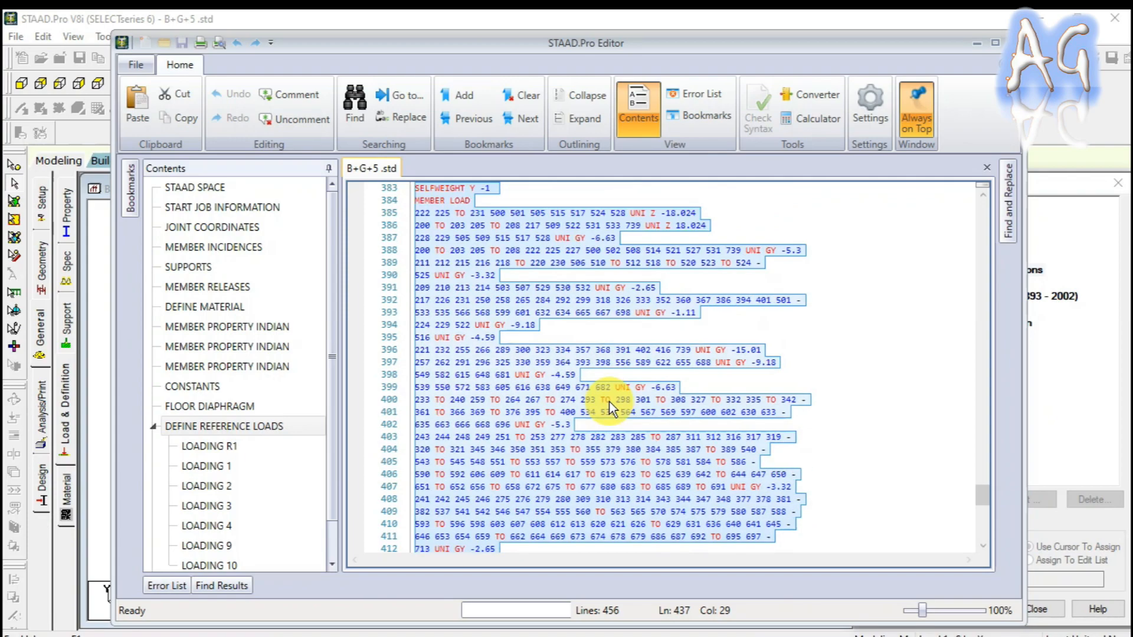
{"action": "scroll", "coordinate": [626, 438], "scroll_direction": "up", "scroll_amount": 7}
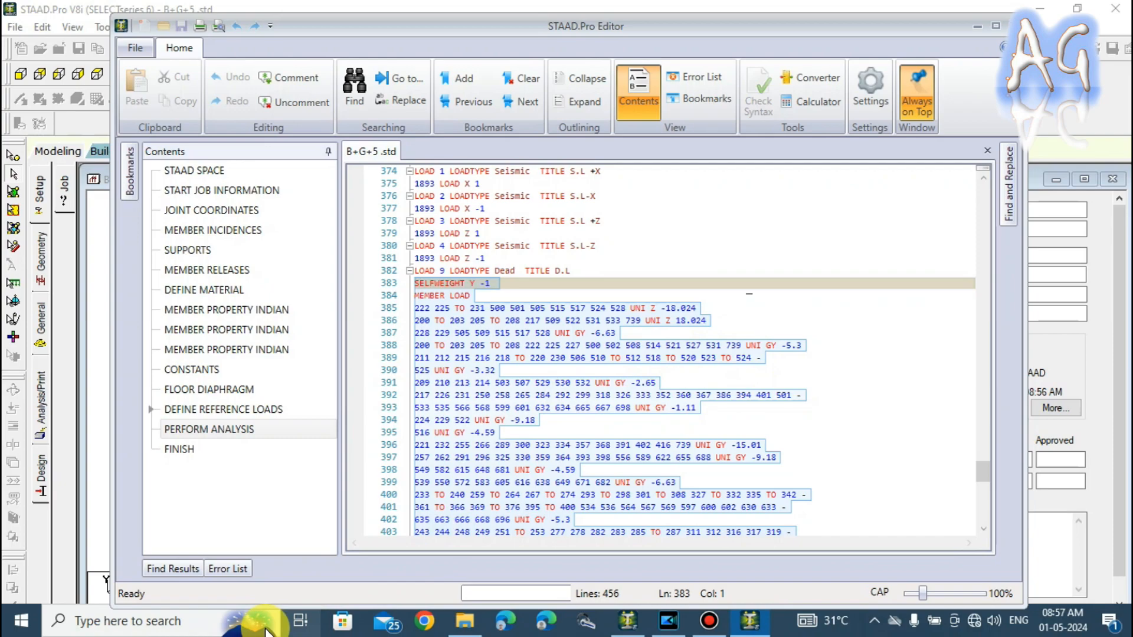
Switch to a new Notepad document, minimise the command file editor, and paste the copied dead load commands.
{"action": "left_click", "coordinate": [177, 624]}
{"action": "type", "text": "NOTE"}
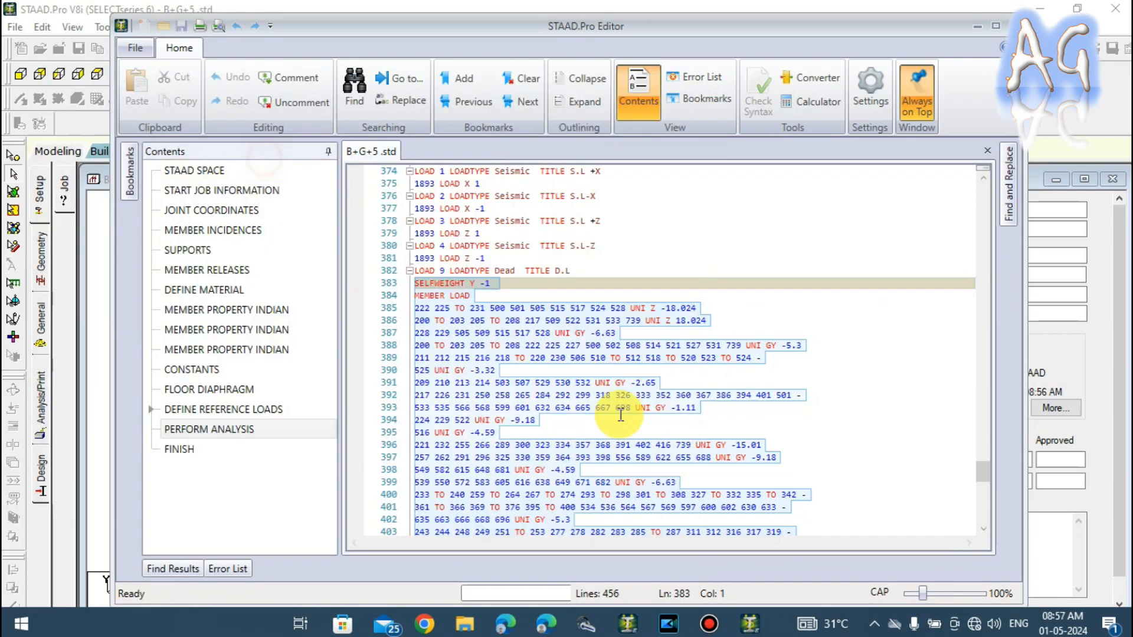
{"action": "left_click", "coordinate": [266, 165]}
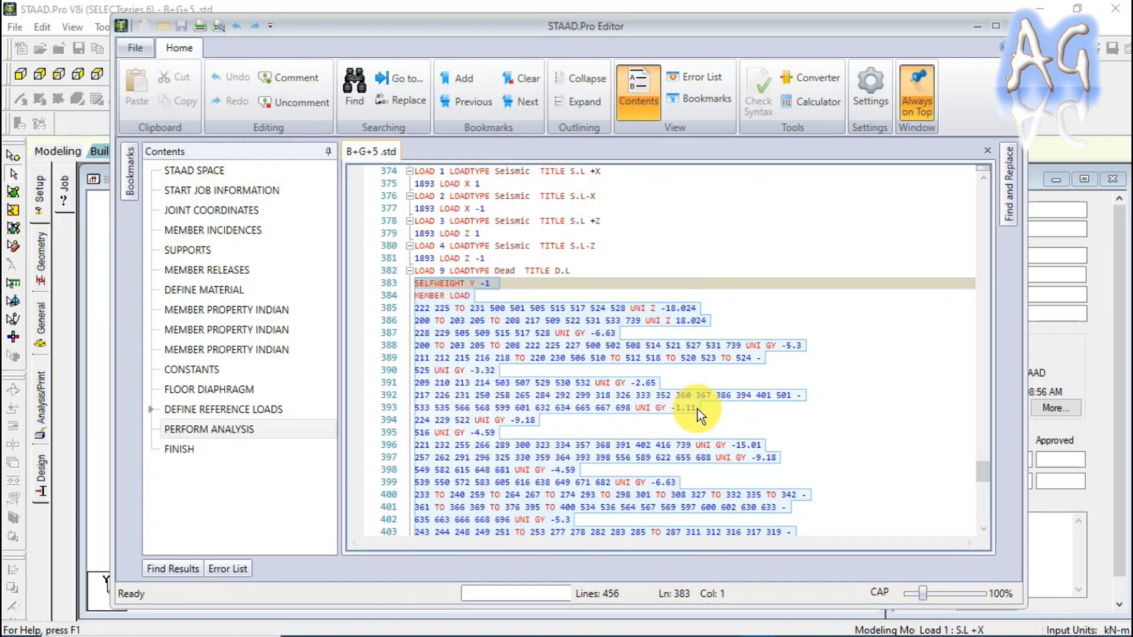
{"action": "left_click", "coordinate": [978, 27]}
{"action": "key", "text": "ctrl+v"}
{"action": "scroll", "coordinate": [576, 328], "scroll_direction": "up", "scroll_amount": 10}
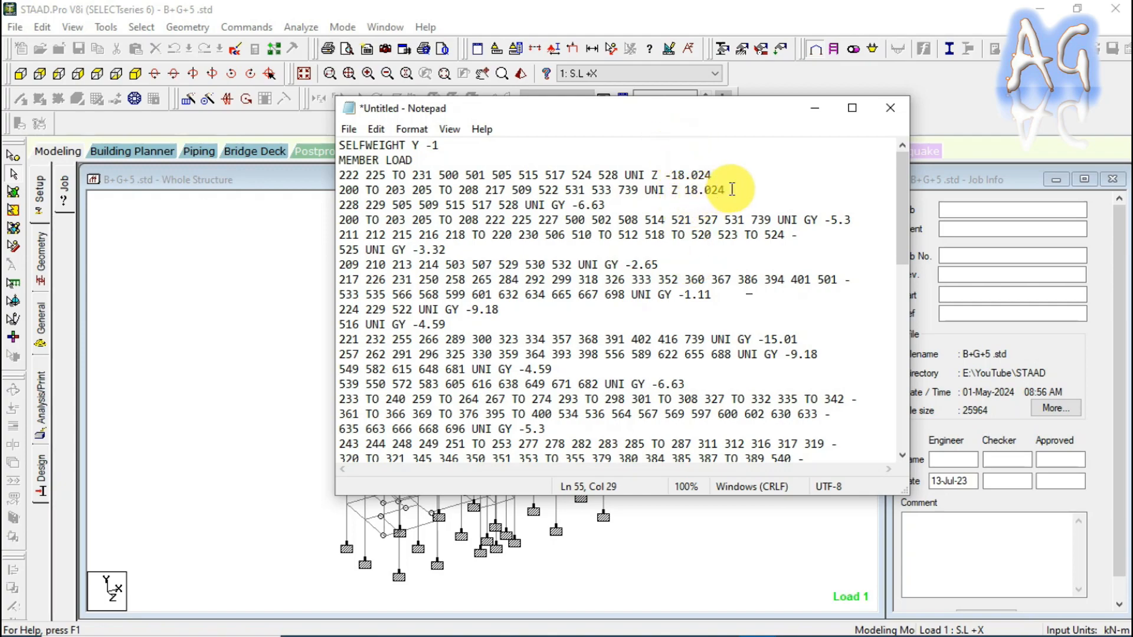
Delete the two lateral UNI Z load lines (-18.024 and 18.024) under MEMBER LOAD, leaving no blank line.
{"action": "left_click_drag", "start_coordinate": [725, 190], "coordinate": [334, 178]}
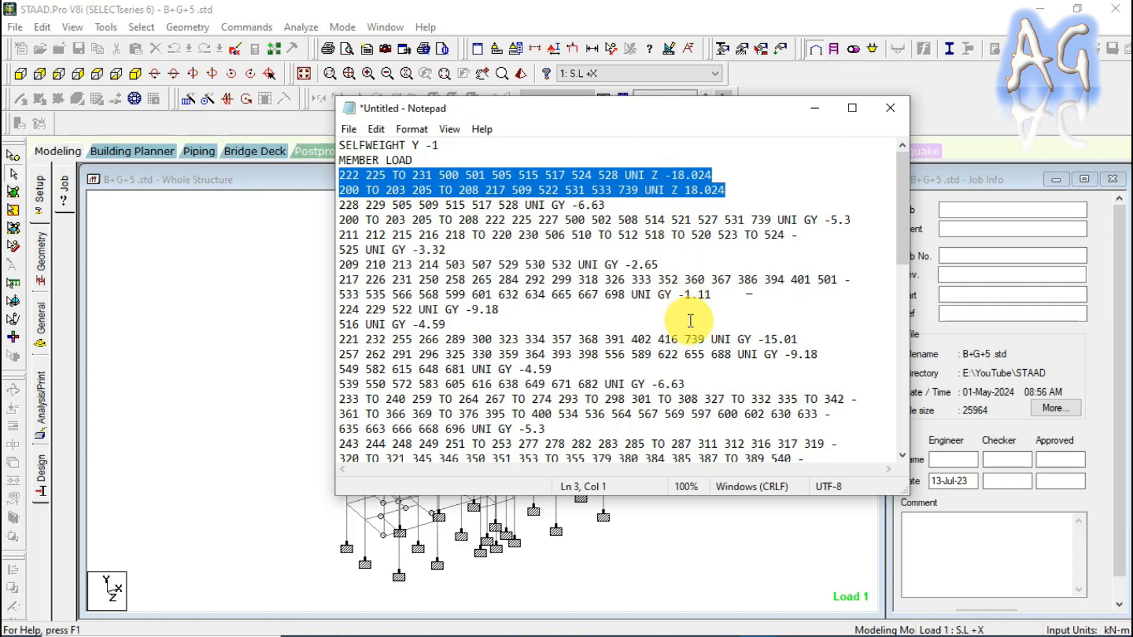
{"action": "key", "text": "Delete"}
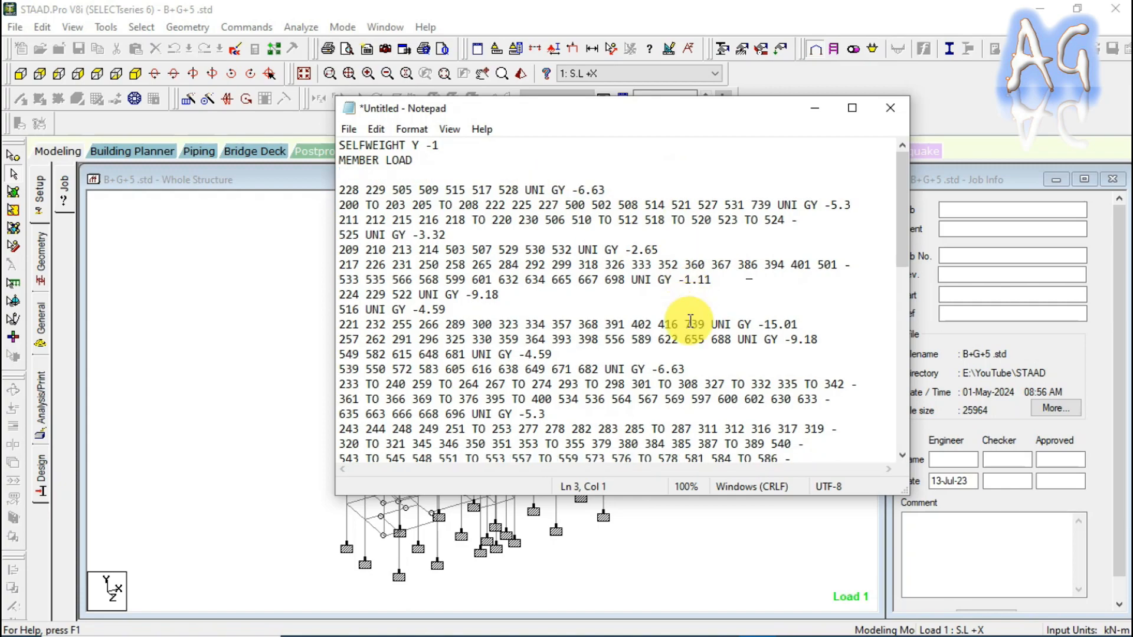
{"action": "key", "text": "BackSpace"}
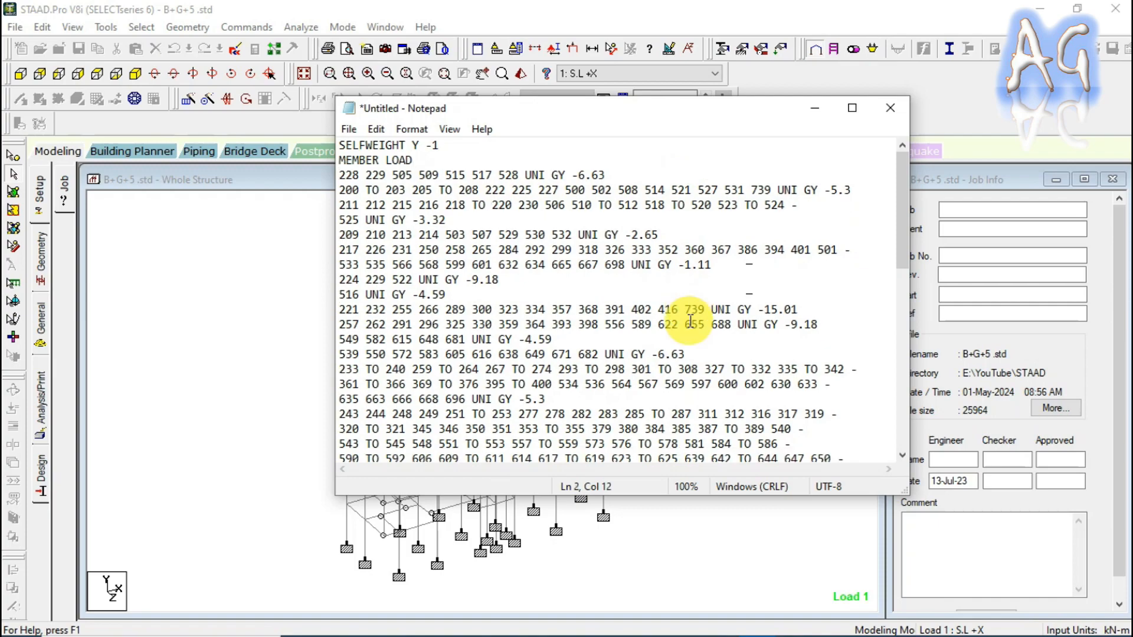
{"action": "left_click", "coordinate": [552, 190]}
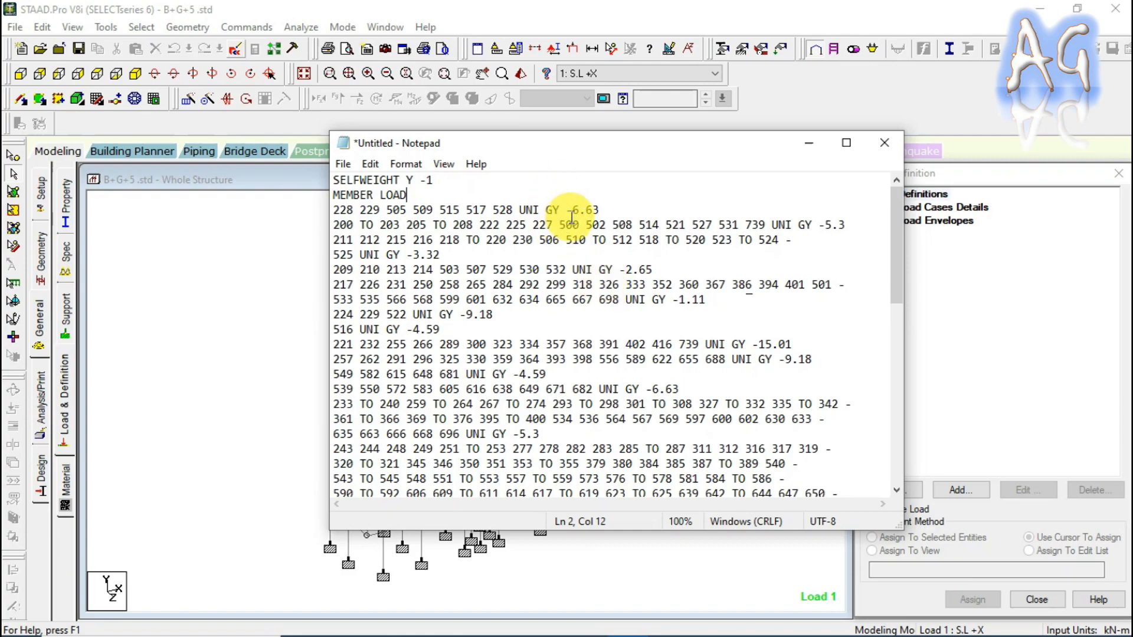
Replace every "GY -" in the Notepad document with "GY " so the member loads lose their minus sign.
{"action": "left_click", "coordinate": [368, 167]}
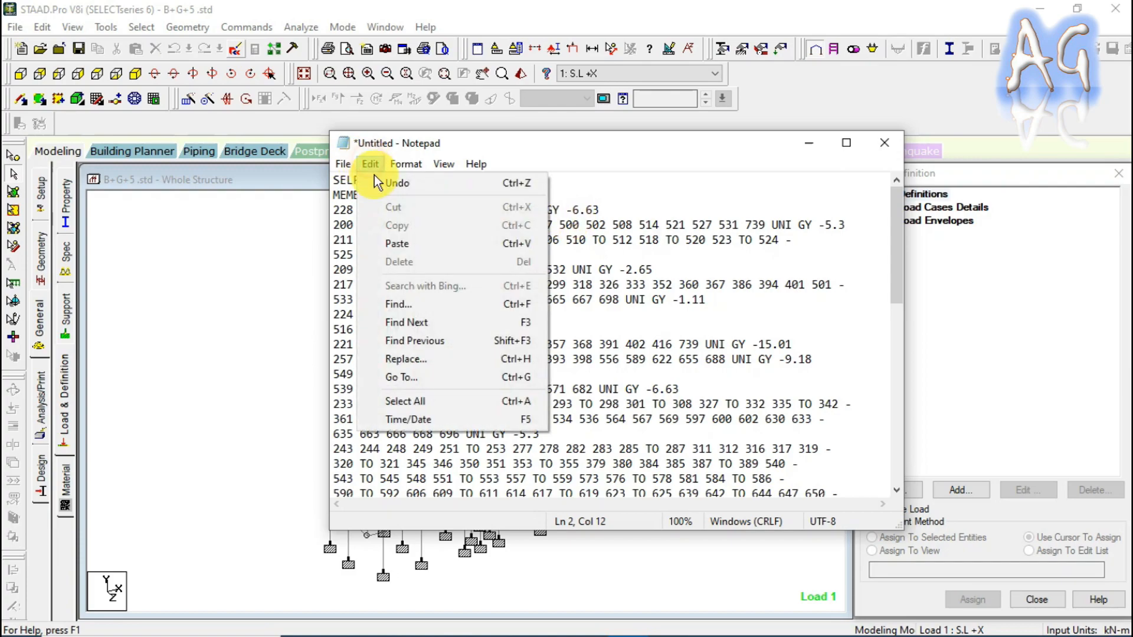
{"action": "left_click", "coordinate": [459, 359]}
{"action": "left_click_drag", "start_coordinate": [525, 245], "coordinate": [855, 260]}
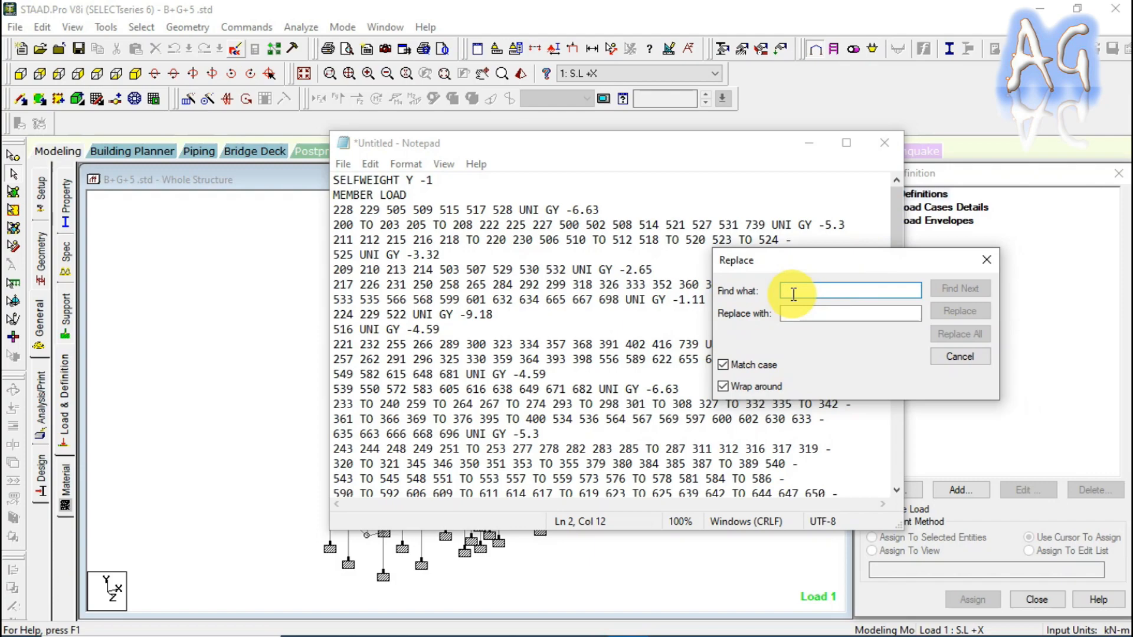
{"action": "type", "text": "GY -"}
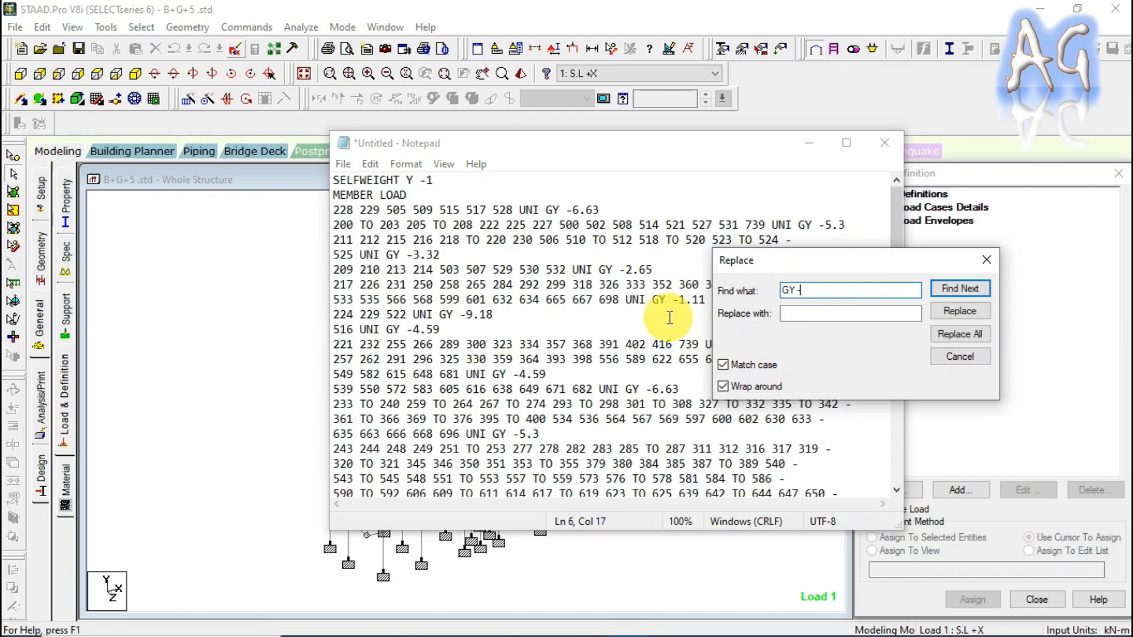
{"action": "left_click", "coordinate": [806, 311]}
{"action": "type", "text": "GY"}
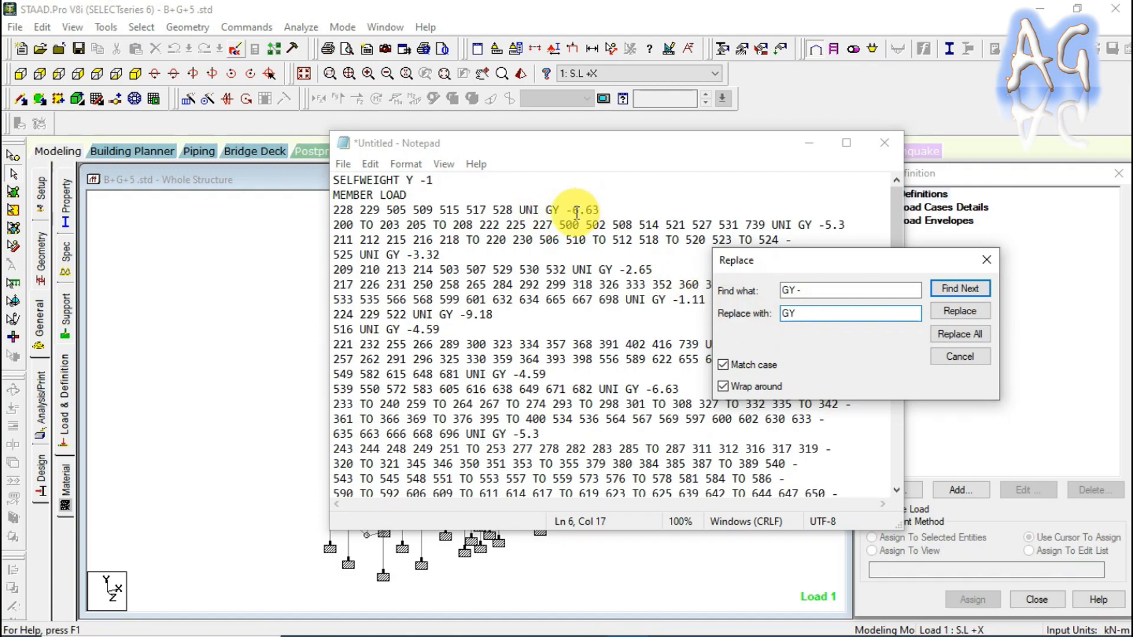
{"action": "left_click", "coordinate": [962, 334]}
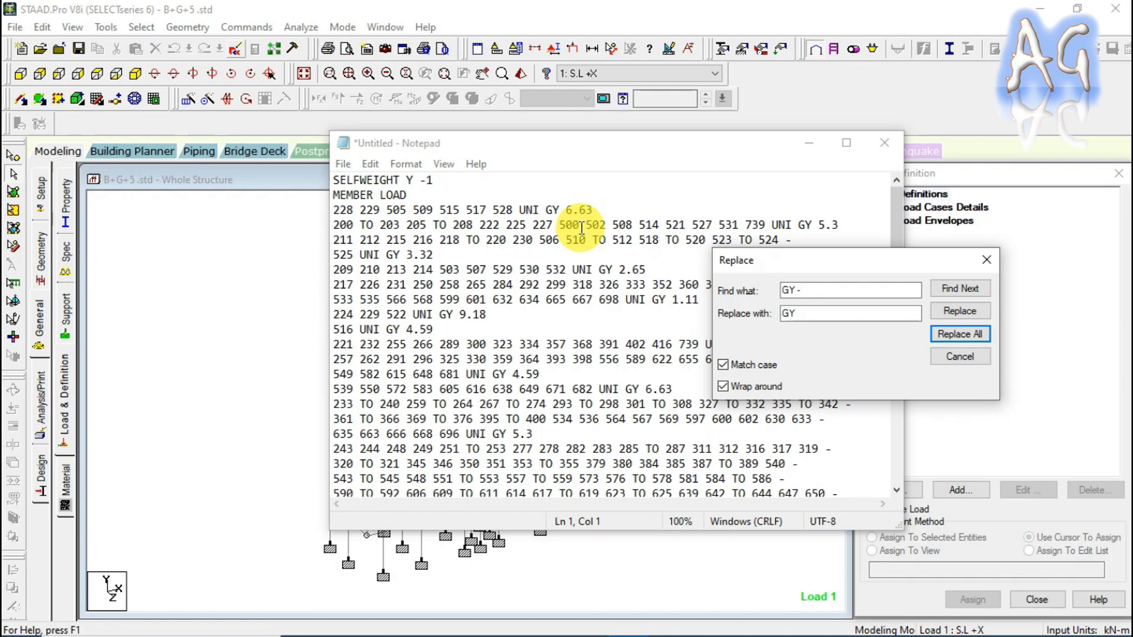
Replace every "FLOAD -" with "FLOAD " so the floor load values lose their minus sign.
{"action": "scroll", "coordinate": [581, 227], "scroll_direction": "down", "scroll_amount": 15}
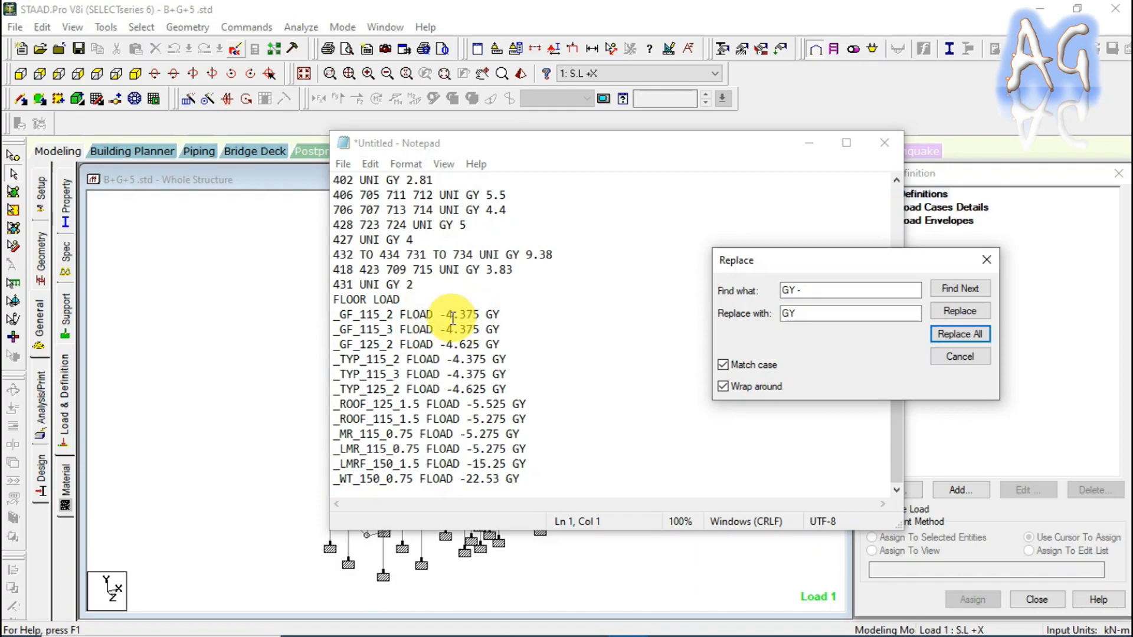
{"action": "left_click_drag", "start_coordinate": [820, 289], "coordinate": [748, 288]}
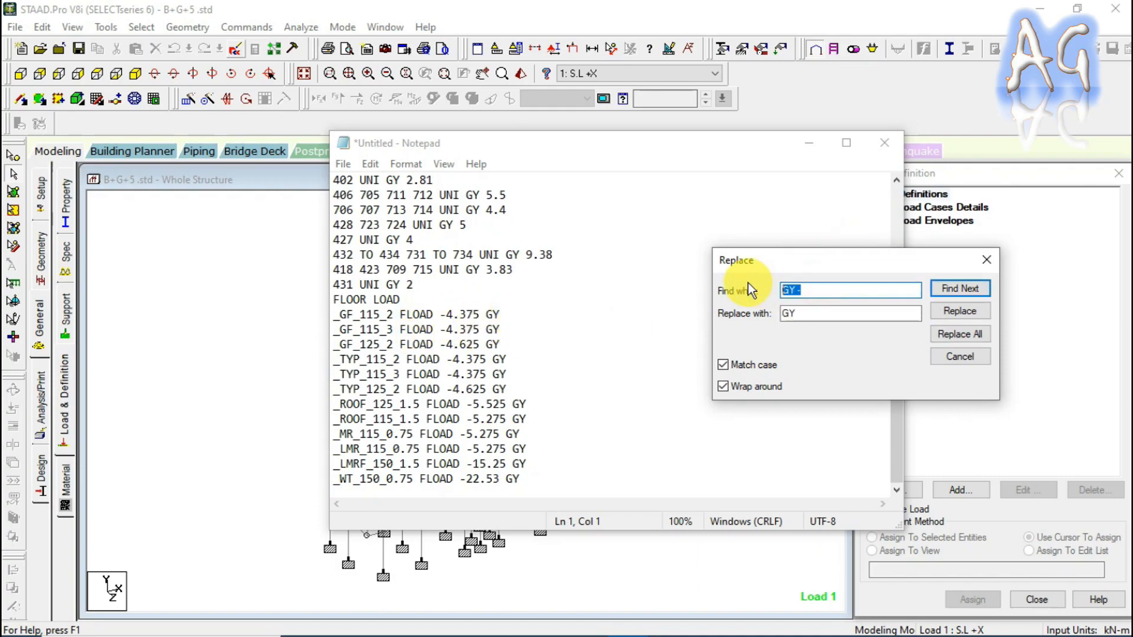
{"action": "type", "text": "FLOA"}
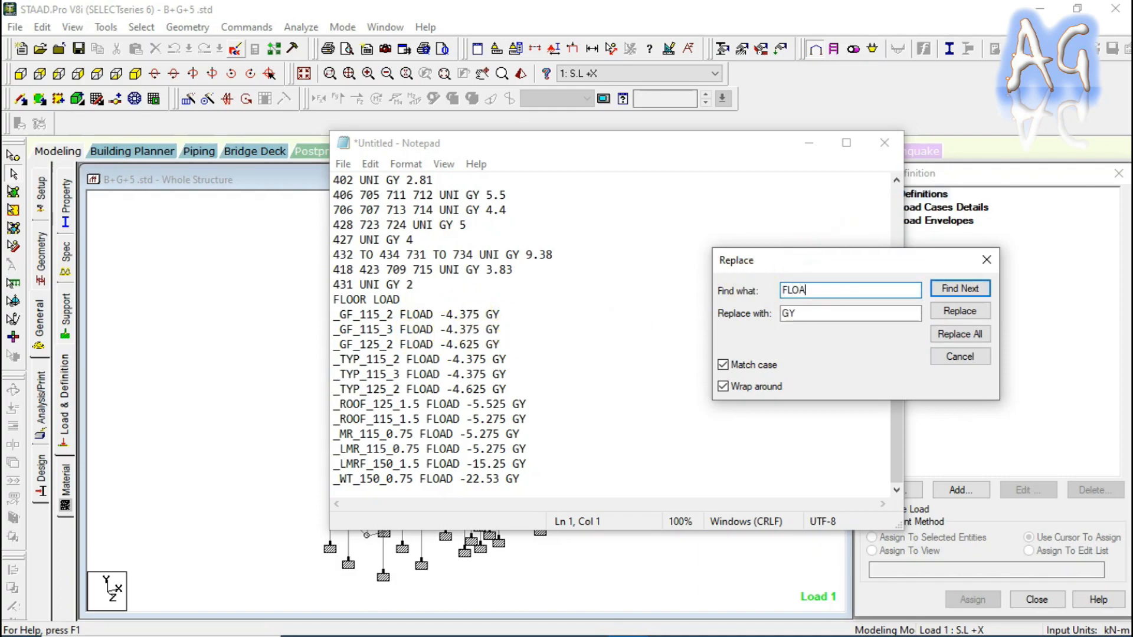
{"action": "type", "text": "D -"}
{"action": "key", "text": "Tab"}
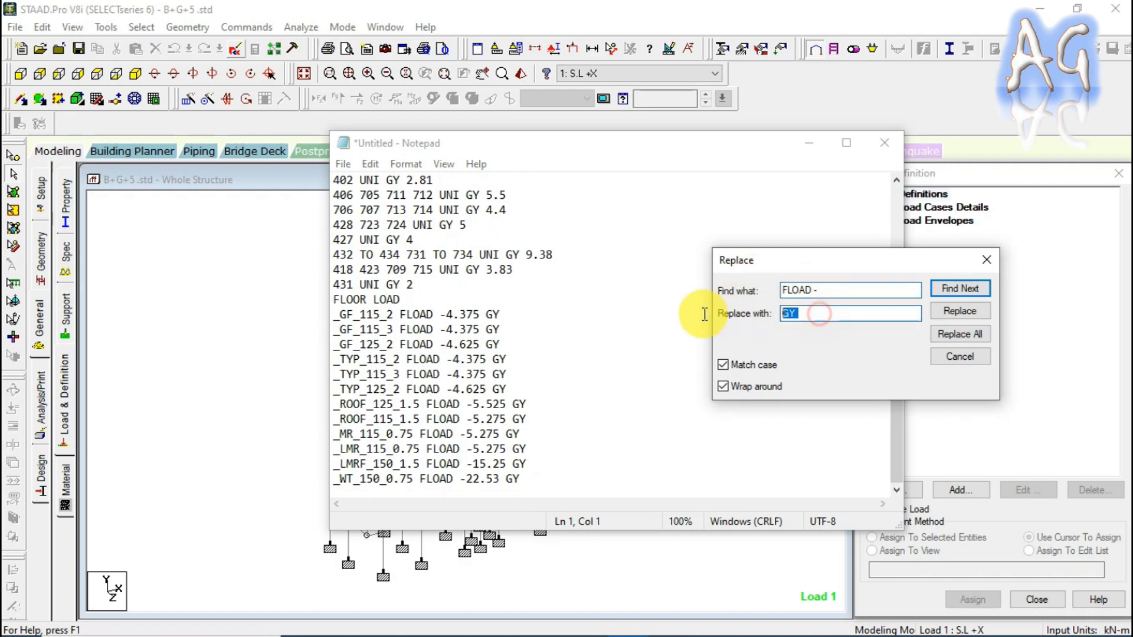
{"action": "type", "text": "FL"}
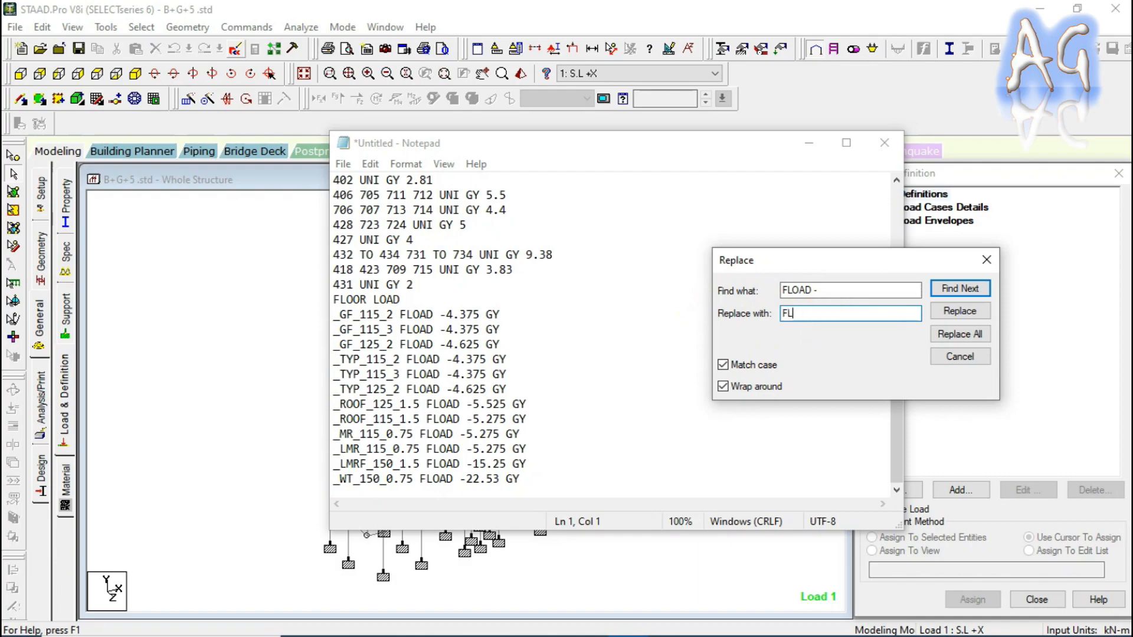
{"action": "type", "text": "OAD"}
{"action": "left_click", "coordinate": [975, 334]}
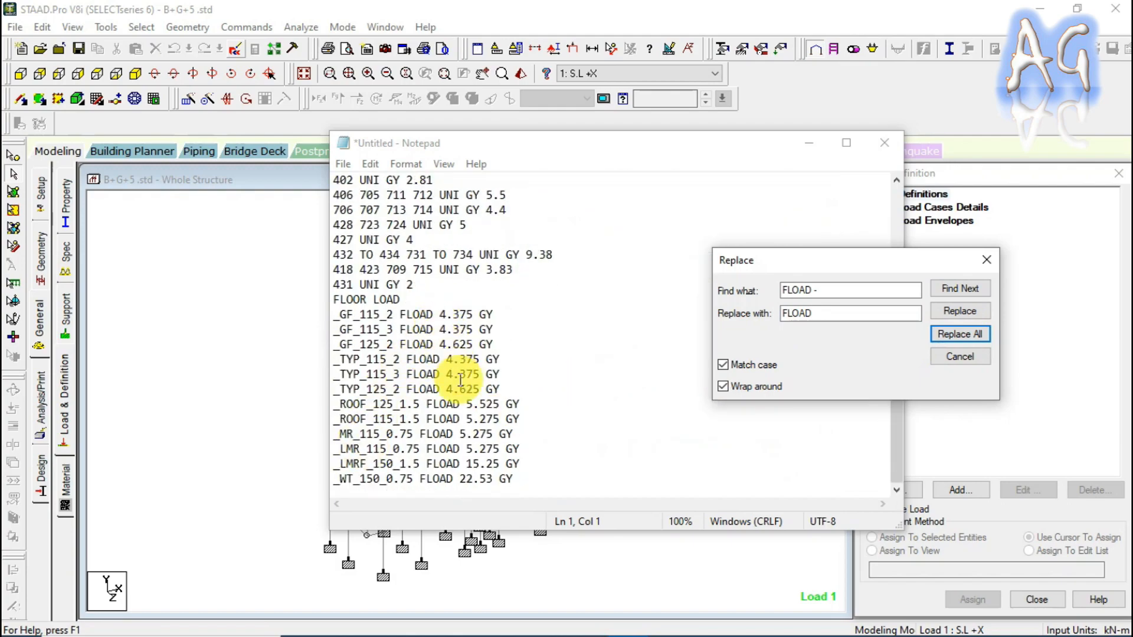
Change the selfweight command in the first line to SELFWEIGHT Y 1 and check the floor load lines at the end.
{"action": "scroll", "coordinate": [519, 407], "scroll_direction": "up", "scroll_amount": 10}
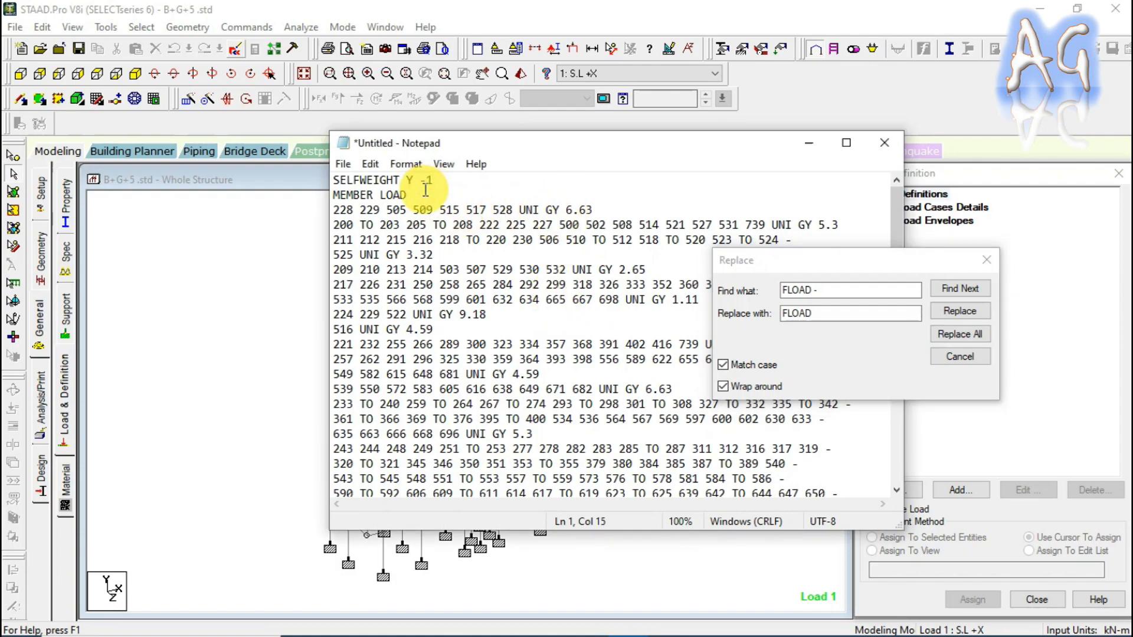
{"action": "key", "text": "BackSpace"}
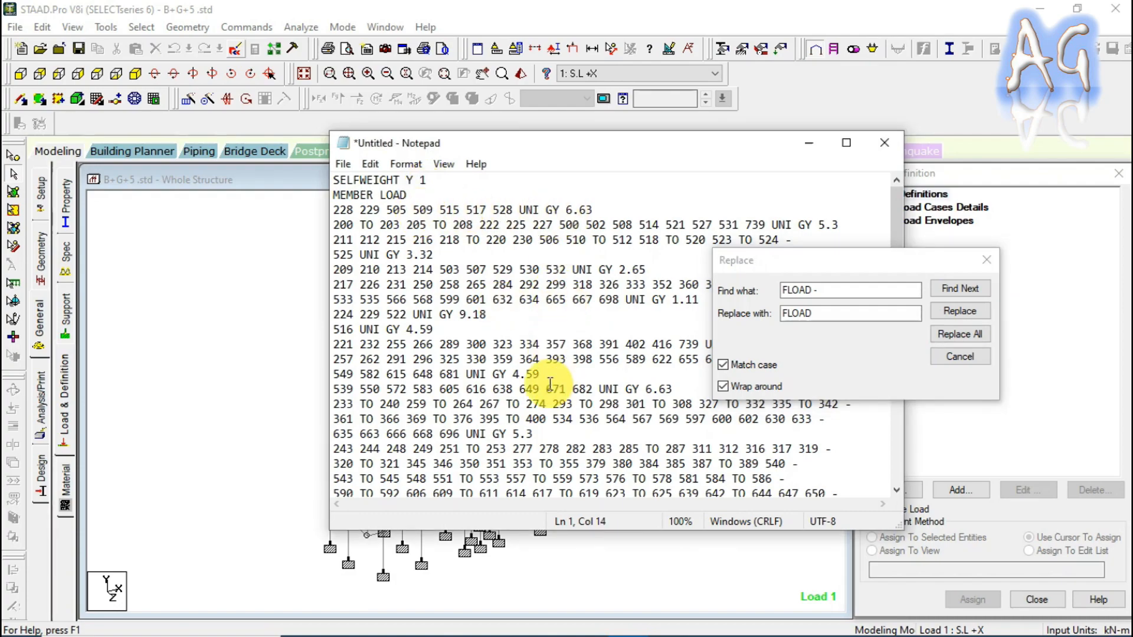
{"action": "scroll", "coordinate": [513, 331], "scroll_direction": "down", "scroll_amount": 15}
{"action": "scroll", "coordinate": [517, 336], "scroll_direction": "down", "scroll_amount": 1}
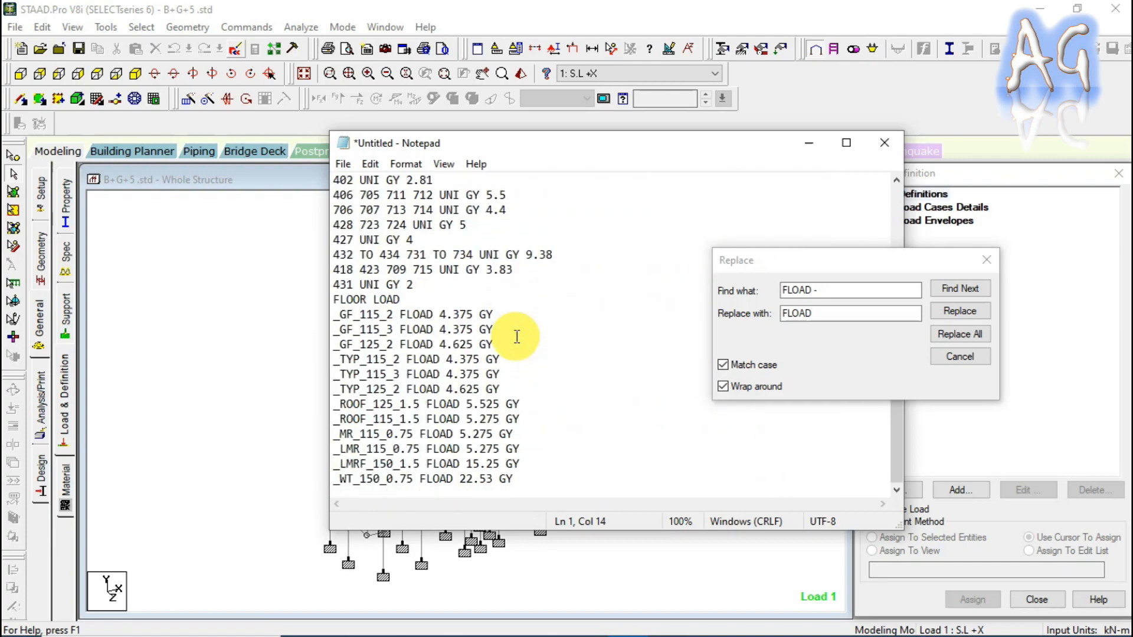
Copy the whole edited load text and paste it under LOAD R1 of DEFINE REFERENCE LOADS in the STAAD.Pro Editor.
{"action": "scroll", "coordinate": [531, 366], "scroll_direction": "up", "scroll_amount": 15}
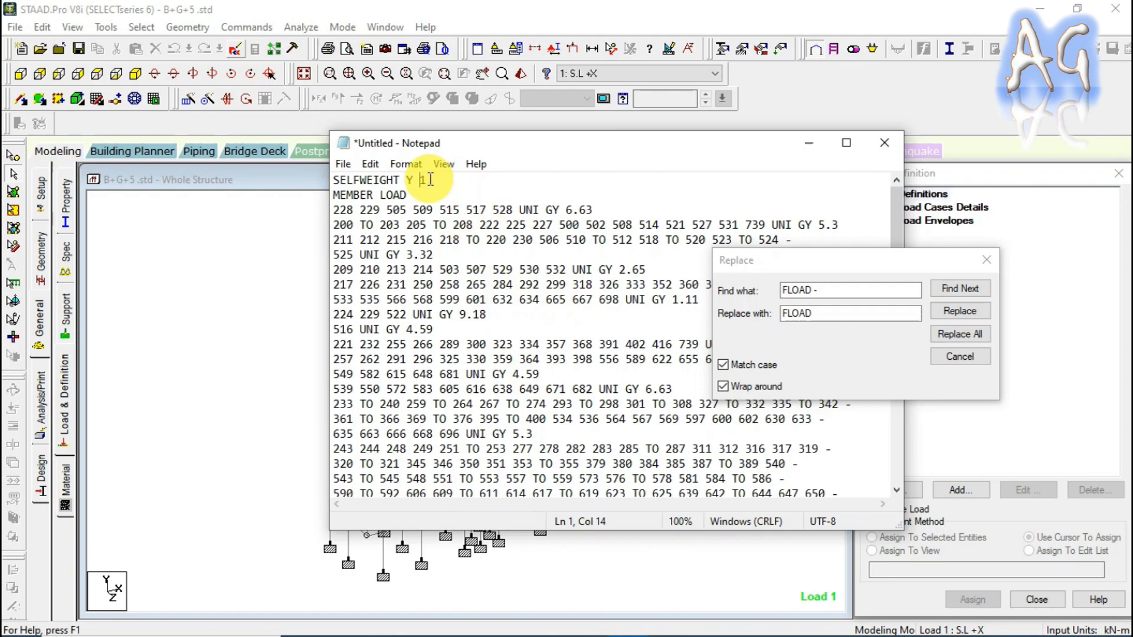
{"action": "key", "text": "ctrl+a"}
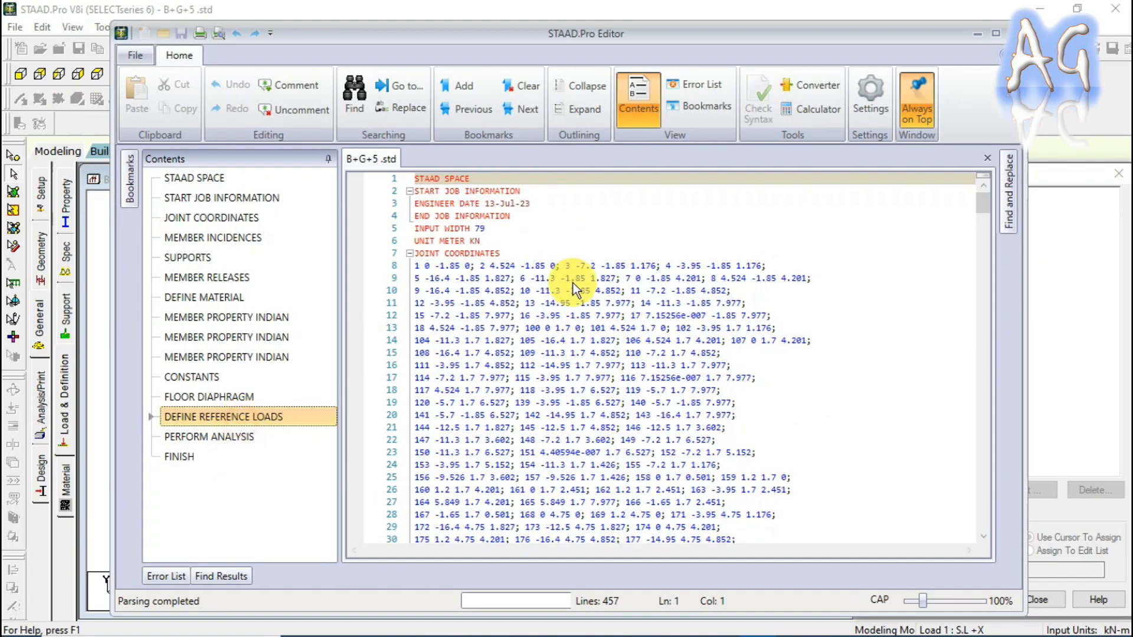
{"action": "scroll", "coordinate": [531, 283], "scroll_direction": "up", "scroll_amount": 1}
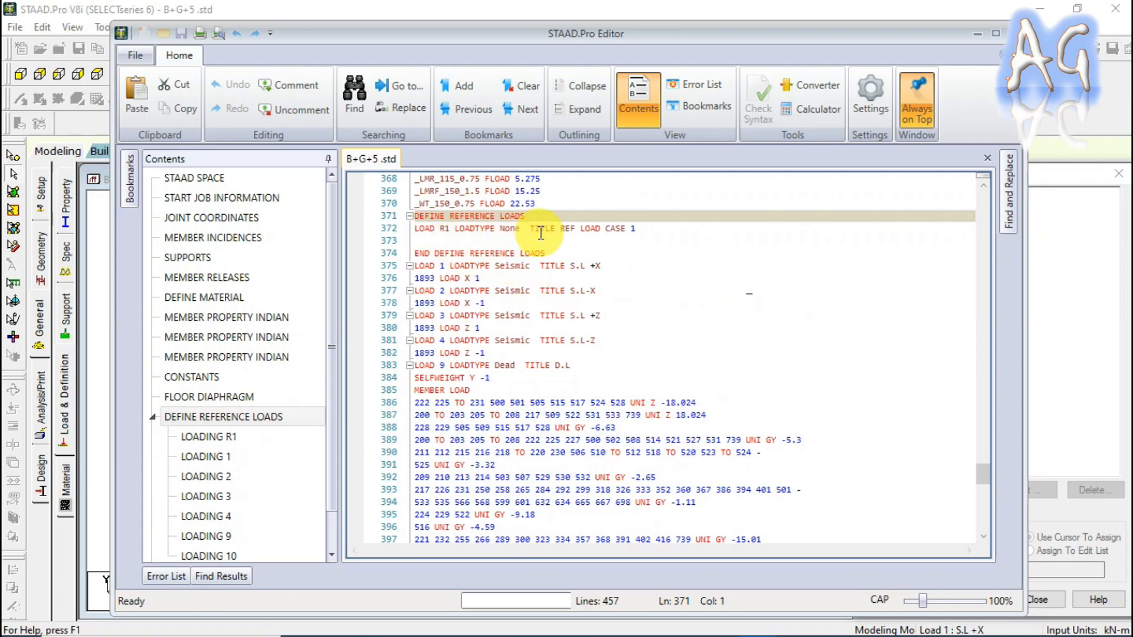
{"action": "left_click", "coordinate": [421, 242]}
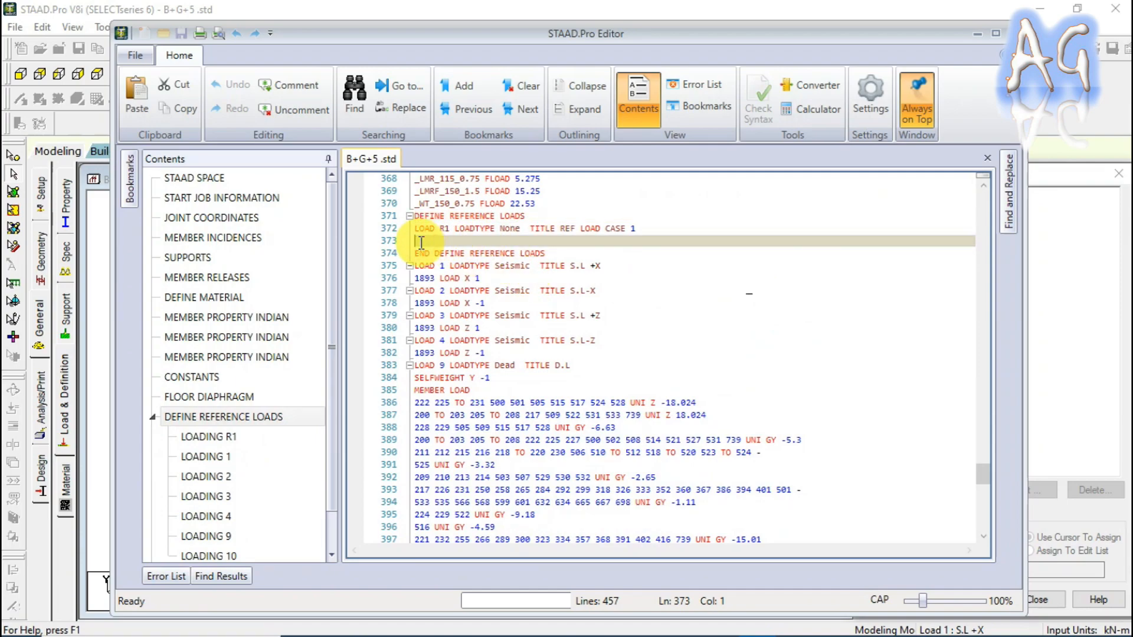
{"action": "key", "text": "ctrl+v"}
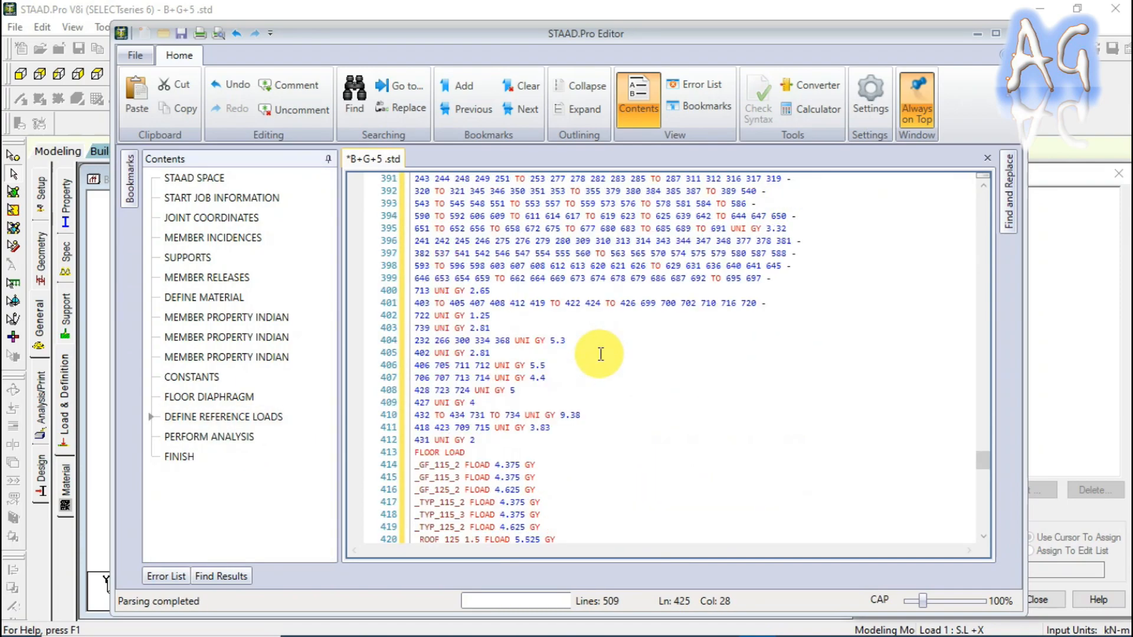
Insert the comment line "***DEAD LOAD *******" directly below the LOAD R1 title line.
{"action": "scroll", "coordinate": [590, 357], "scroll_direction": "up", "scroll_amount": 11}
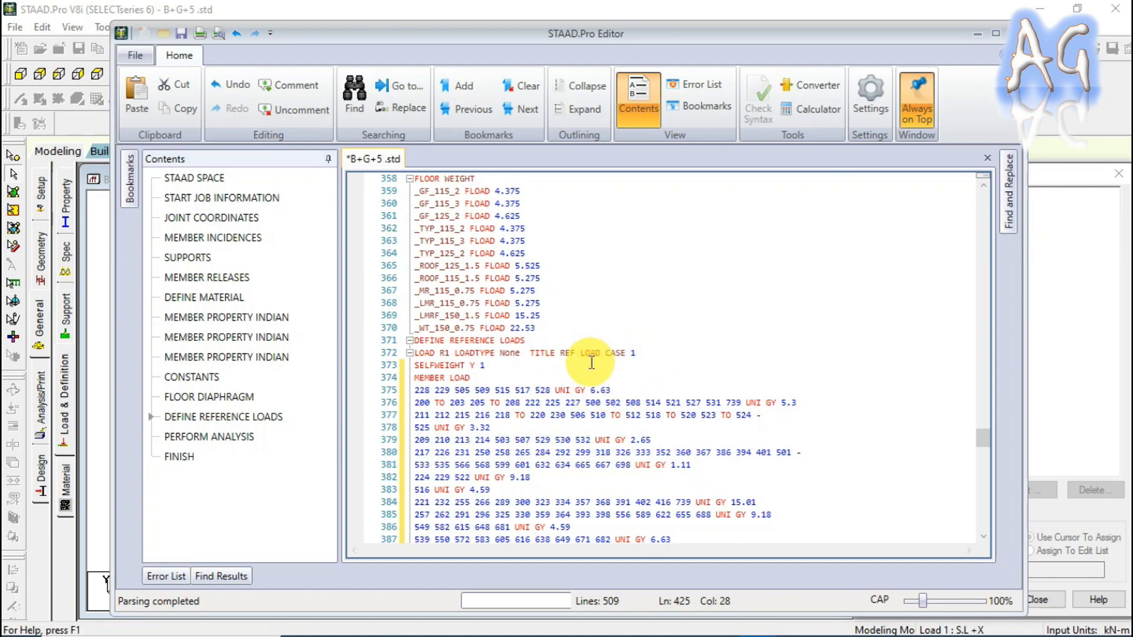
{"action": "left_click", "coordinate": [649, 354]}
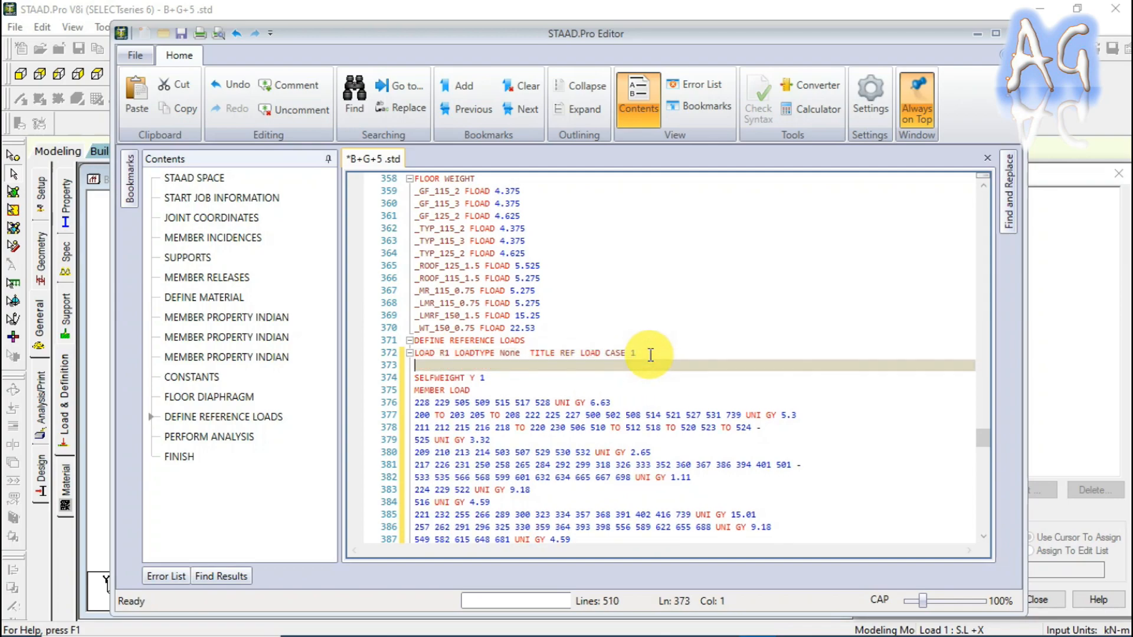
{"action": "key", "text": "Return"}
{"action": "type", "text": "***DEAD LOAD ****"}
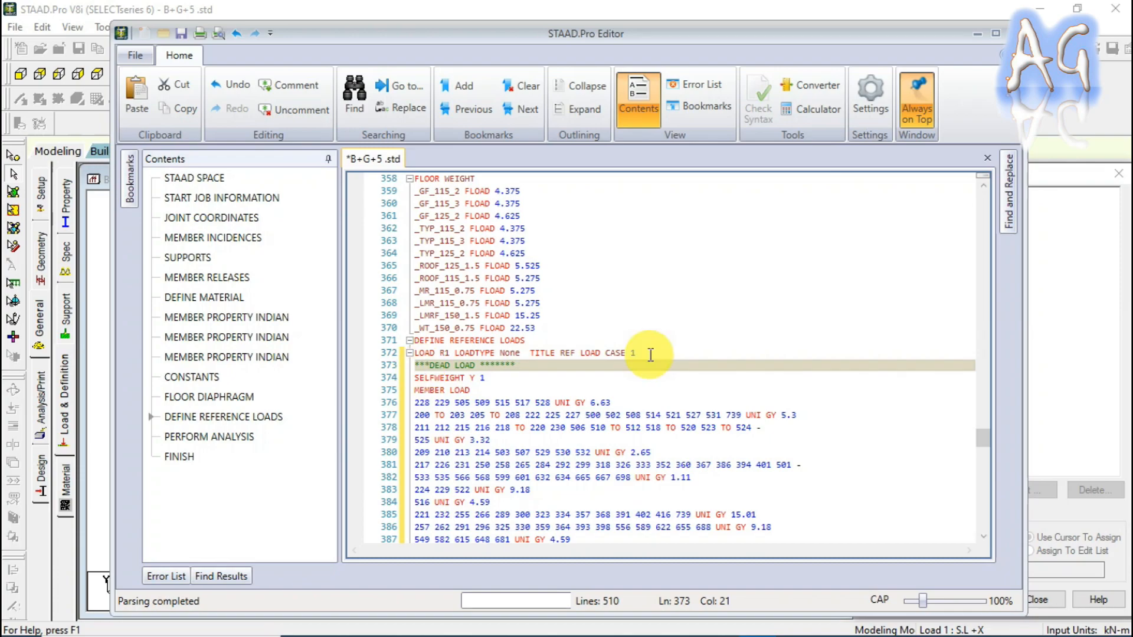
{"action": "key", "text": "Home"}
{"action": "key", "text": "Right"}
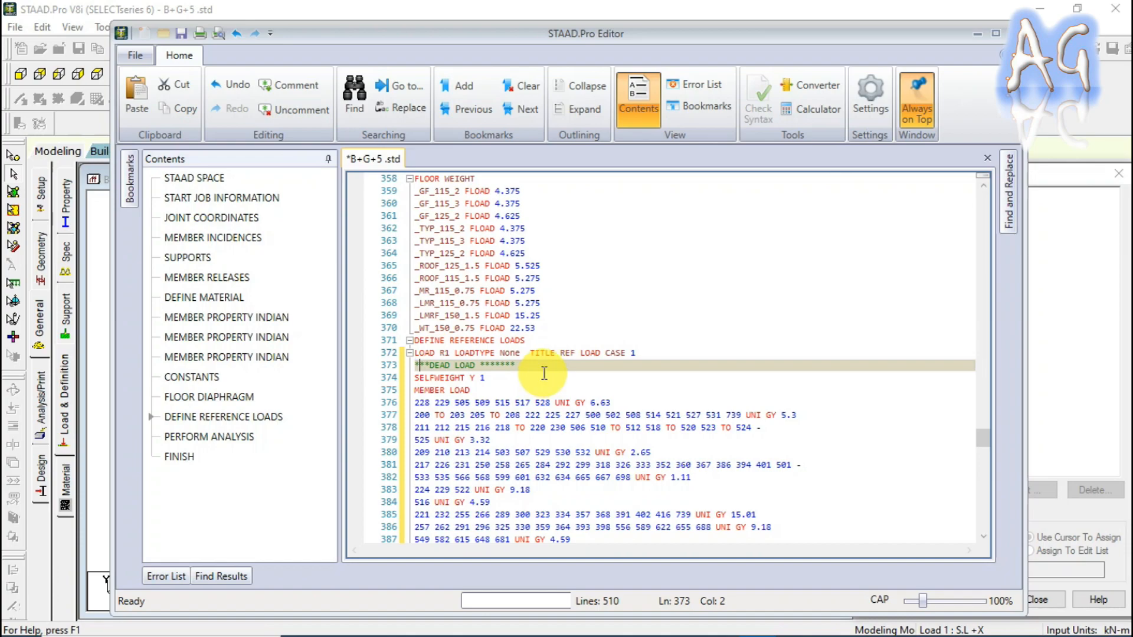
Add the direction comment "******Y********" between the dead load comment and SELFWEIGHT Y 1.
{"action": "left_click", "coordinate": [543, 368]}
{"action": "key", "text": "Return"}
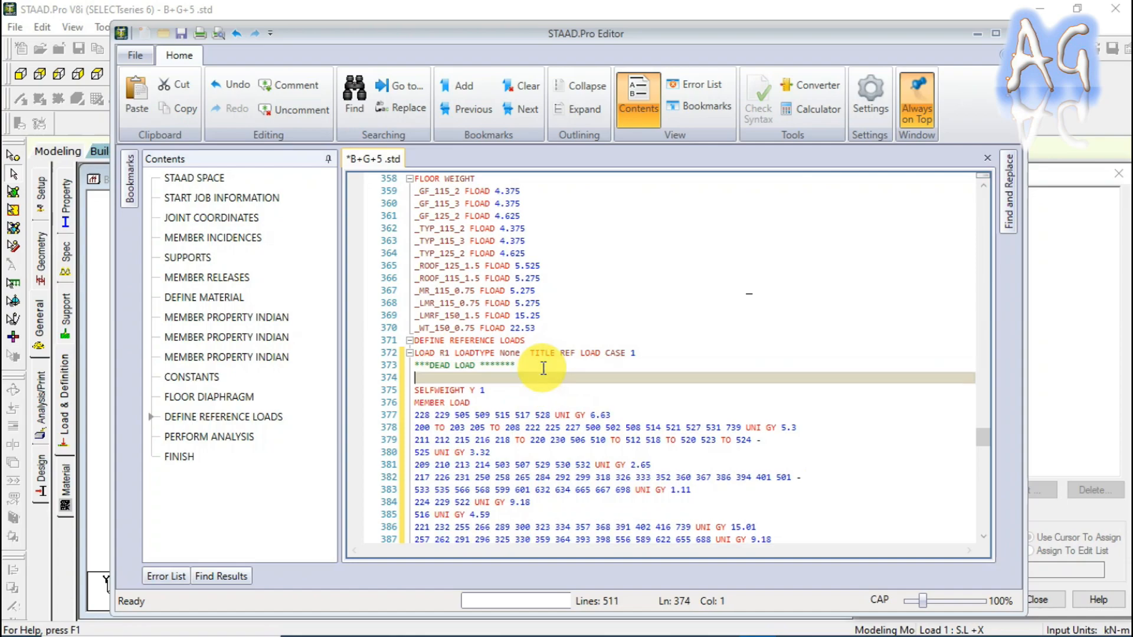
{"action": "type", "text": "******"}
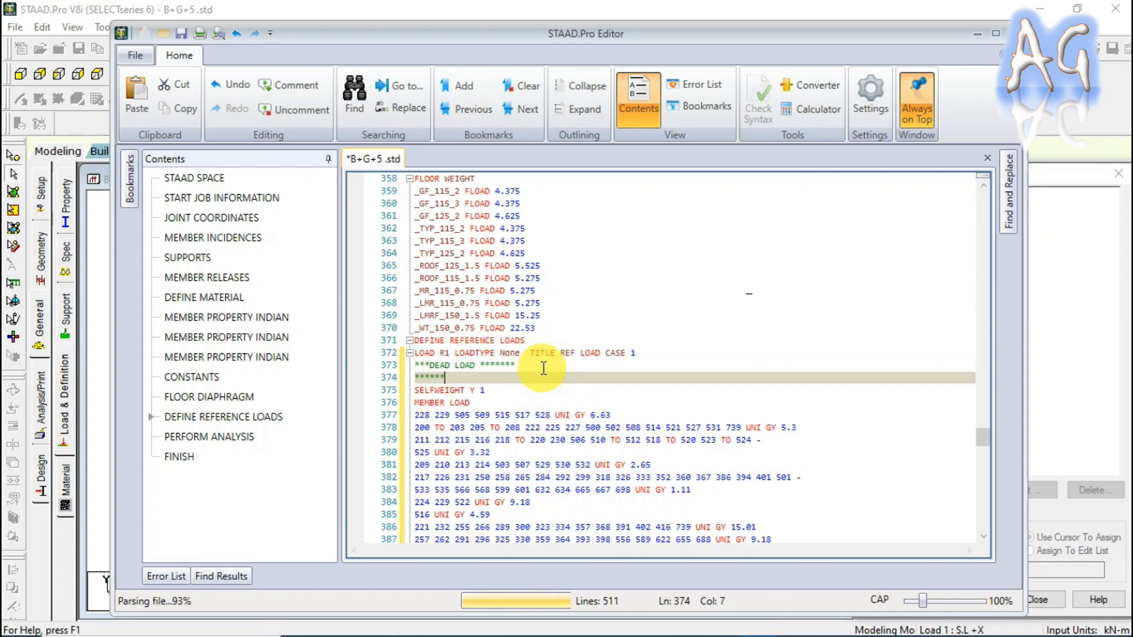
{"action": "type", "text": "Y***"}
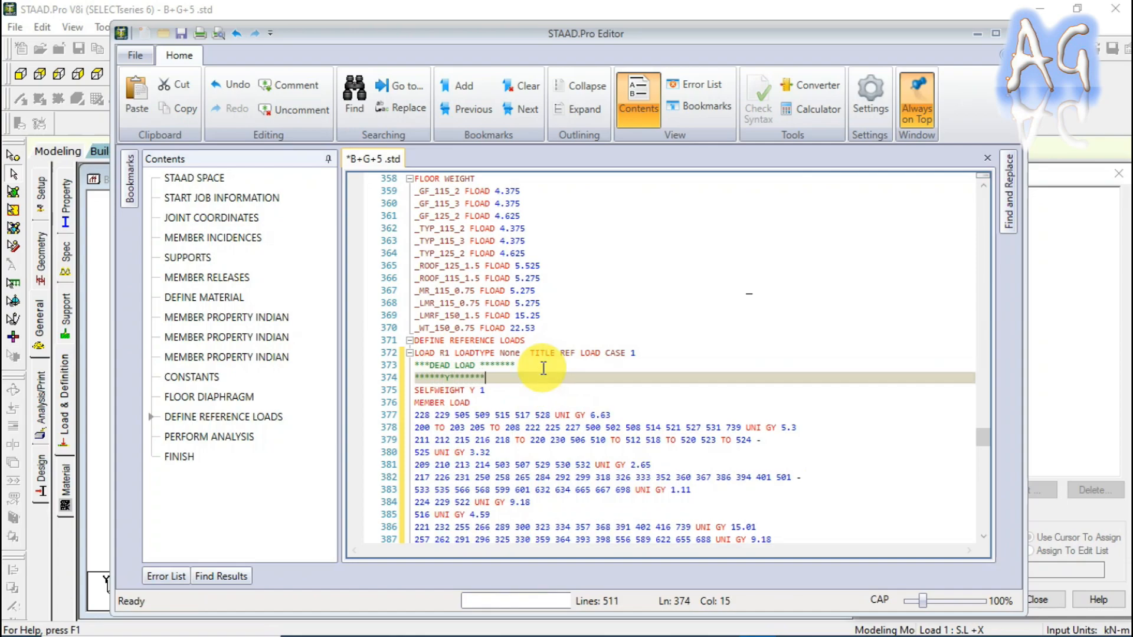
{"action": "type", "text": "*"}
Insert the direction comment "*****X*******" above the Y comment and start a new line beneath it.
{"action": "left_click", "coordinate": [540, 366]}
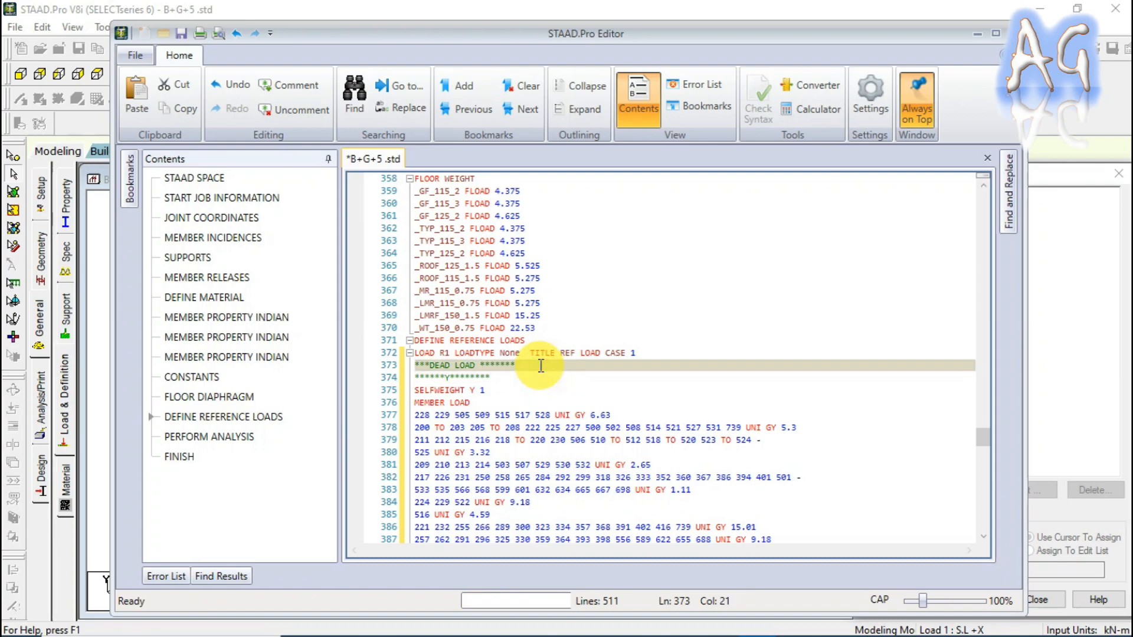
{"action": "key", "text": "Return"}
{"action": "type", "text": "**"}
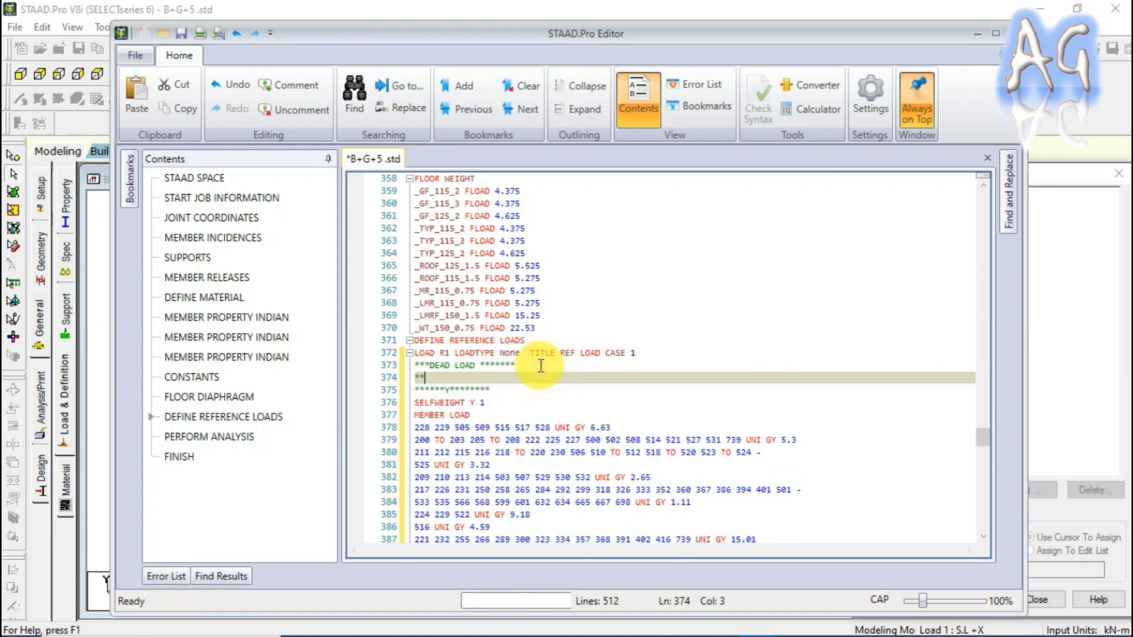
{"action": "type", "text": "***X*"}
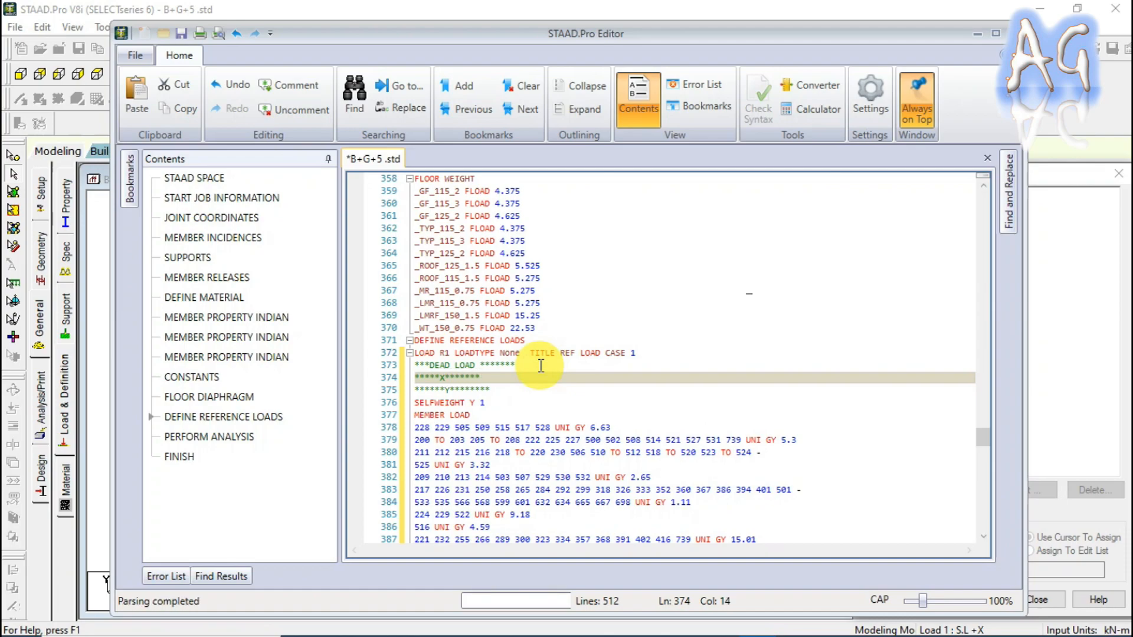
{"action": "key", "text": "Return"}
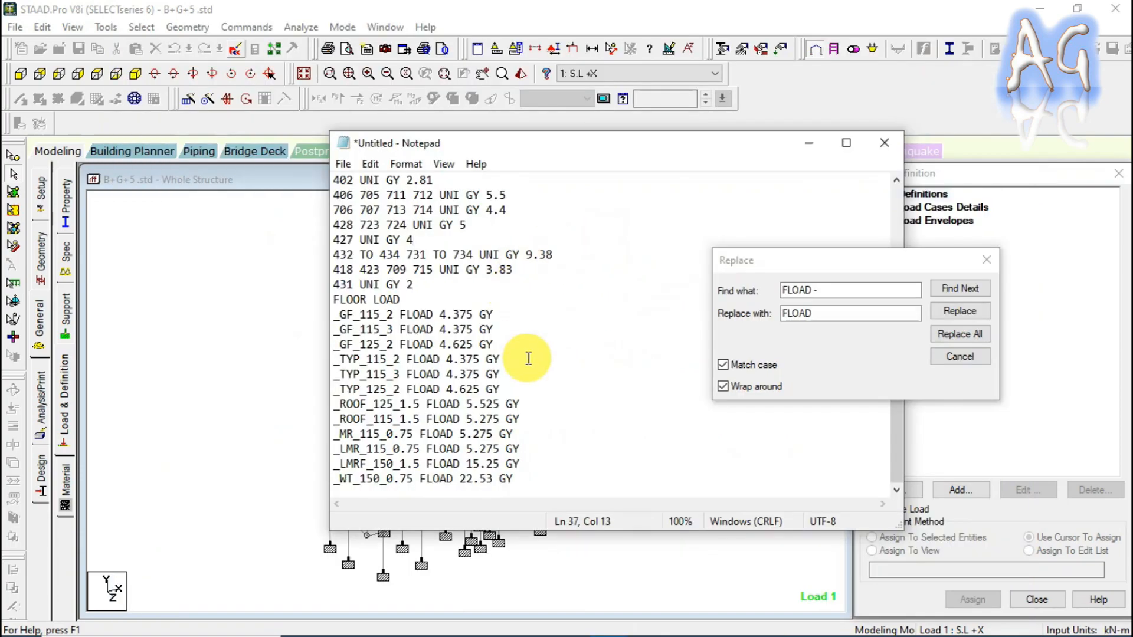
Replace every GY with GX throughout the load text in Notepad.
{"action": "scroll", "coordinate": [531, 359], "scroll_direction": "up", "scroll_amount": 12}
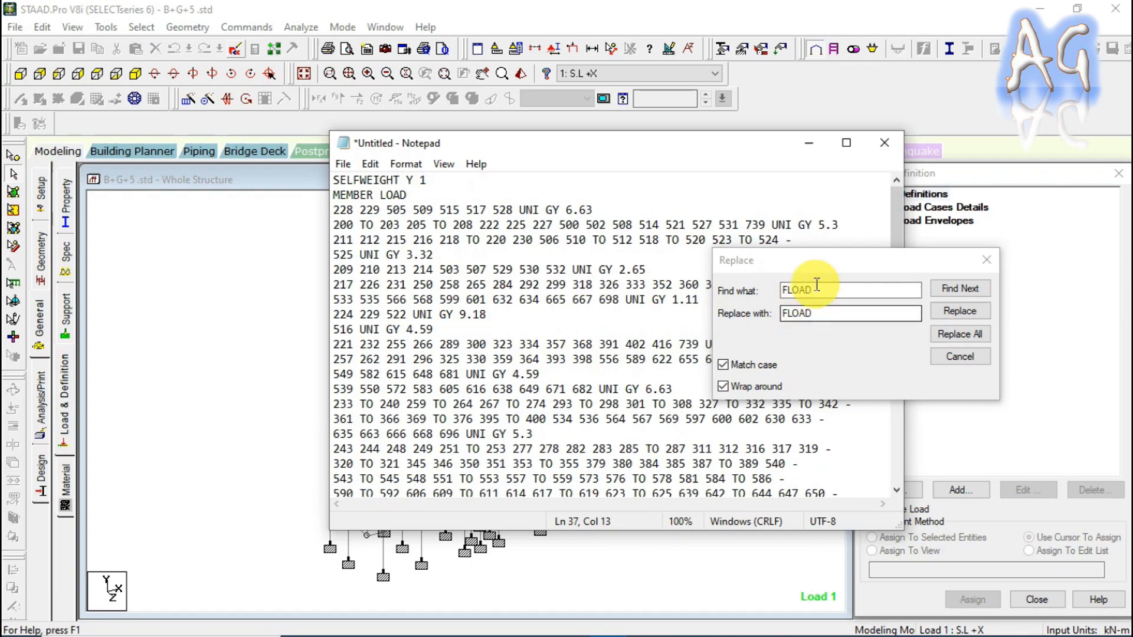
{"action": "left_click_drag", "start_coordinate": [834, 288], "coordinate": [705, 275]}
{"action": "type", "text": "GY"}
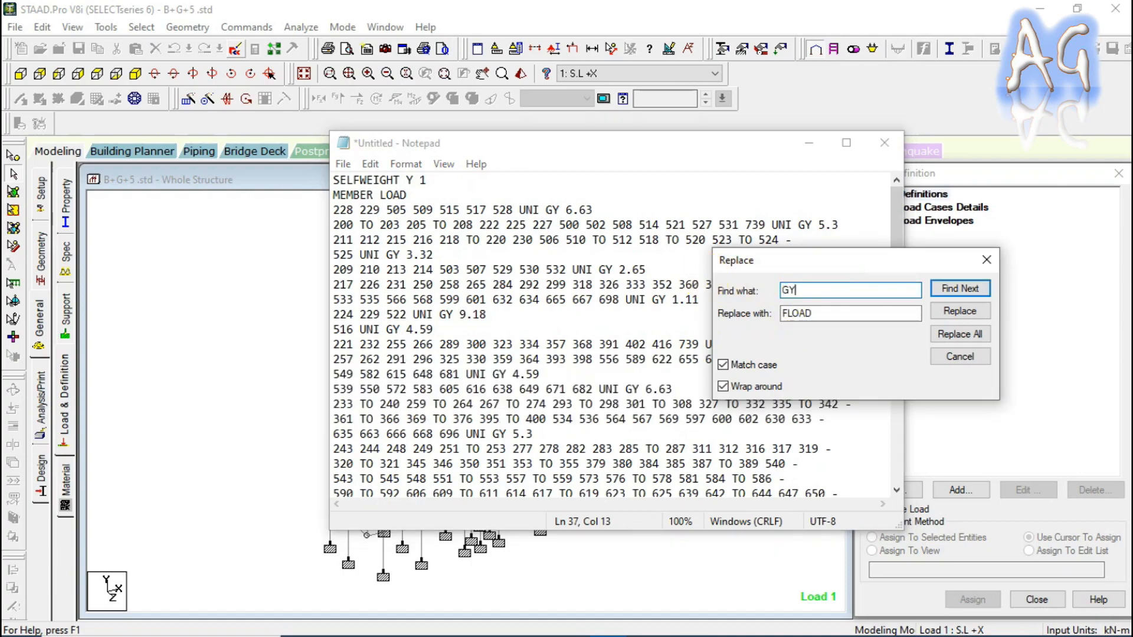
{"action": "key", "text": "Tab"}
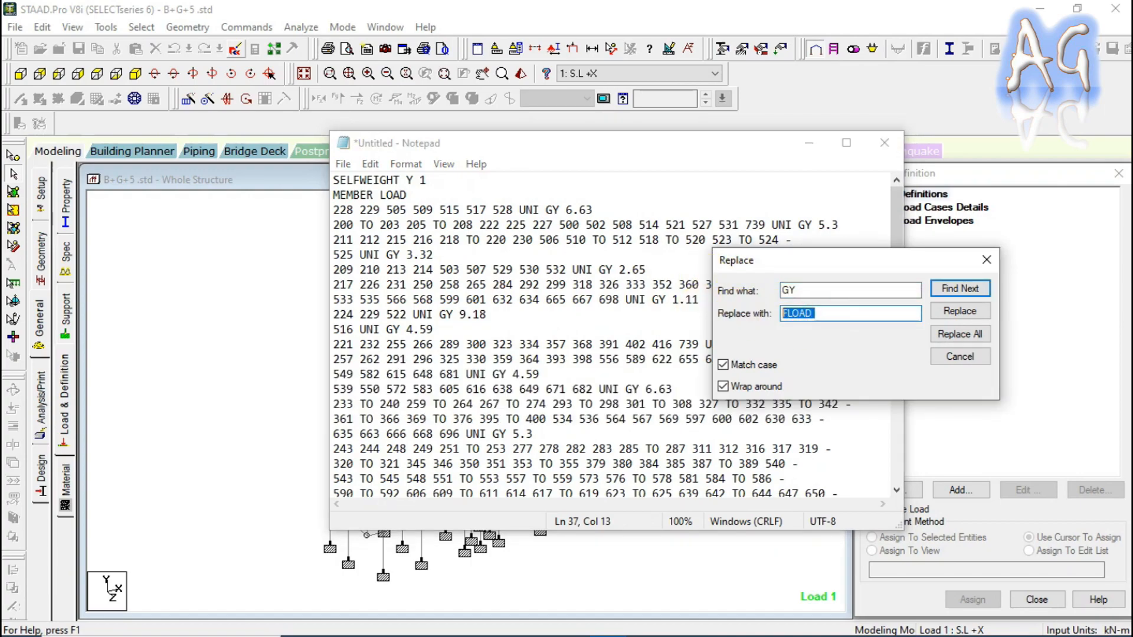
{"action": "type", "text": "GZ"}
{"action": "key", "text": "BackSpace"}
{"action": "left_click", "coordinate": [951, 337]}
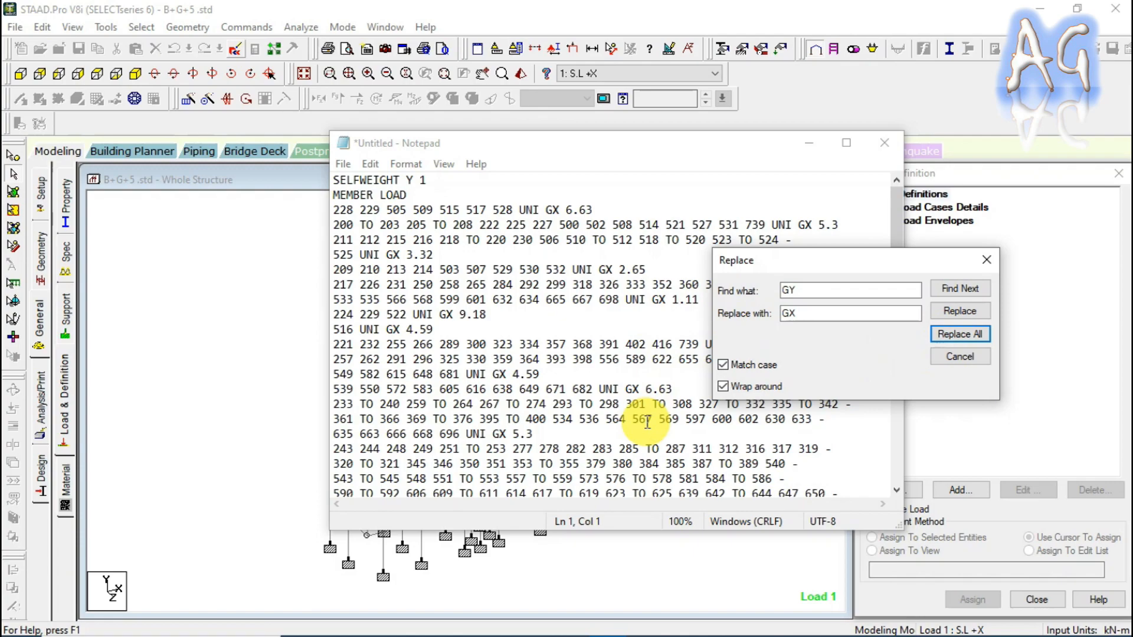
{"action": "scroll", "coordinate": [630, 431], "scroll_direction": "down", "scroll_amount": 15}
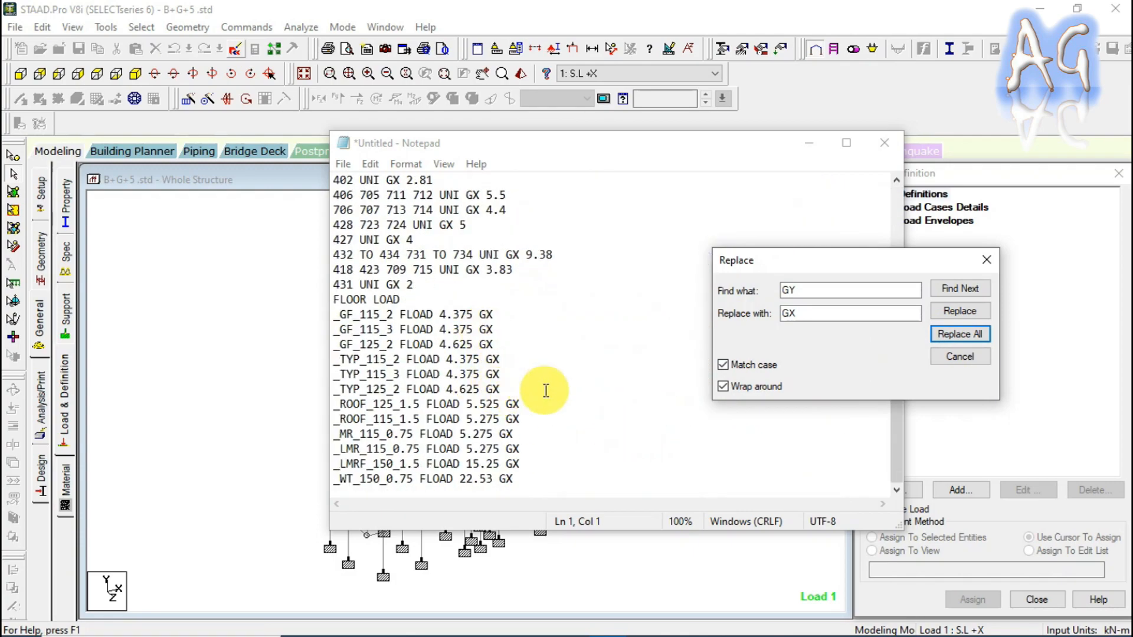
Change the direction in the SELFWEIGHT line of the Notepad text to X.
{"action": "scroll", "coordinate": [472, 387], "scroll_direction": "up", "scroll_amount": 10}
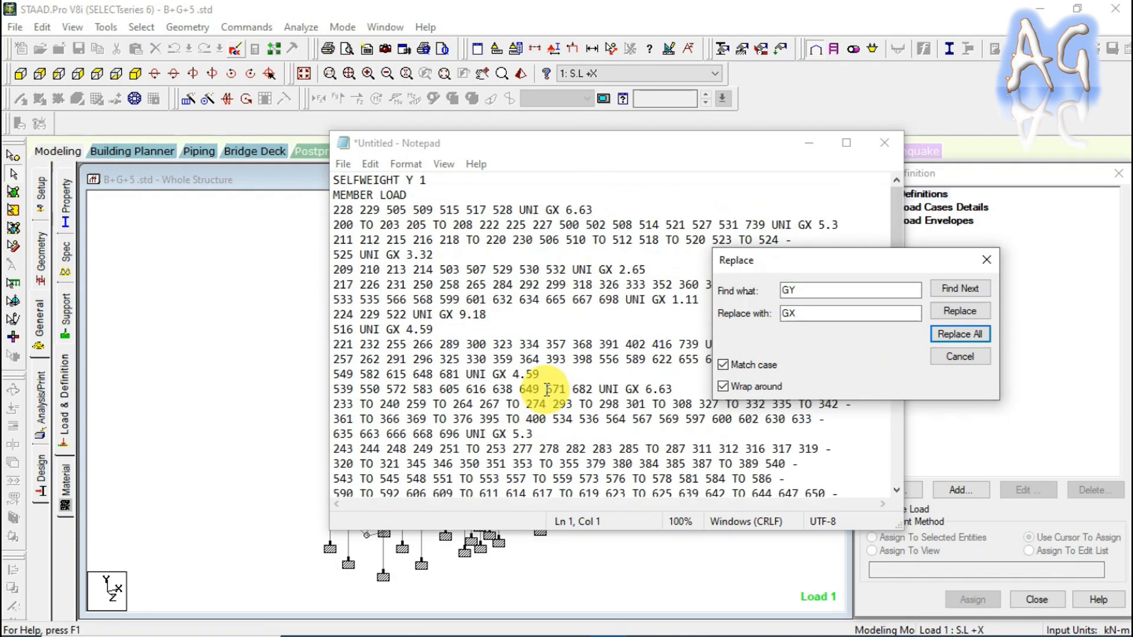
{"action": "left_click", "coordinate": [409, 180]}
{"action": "key", "text": "Delete"}
{"action": "type", "text": "X"}
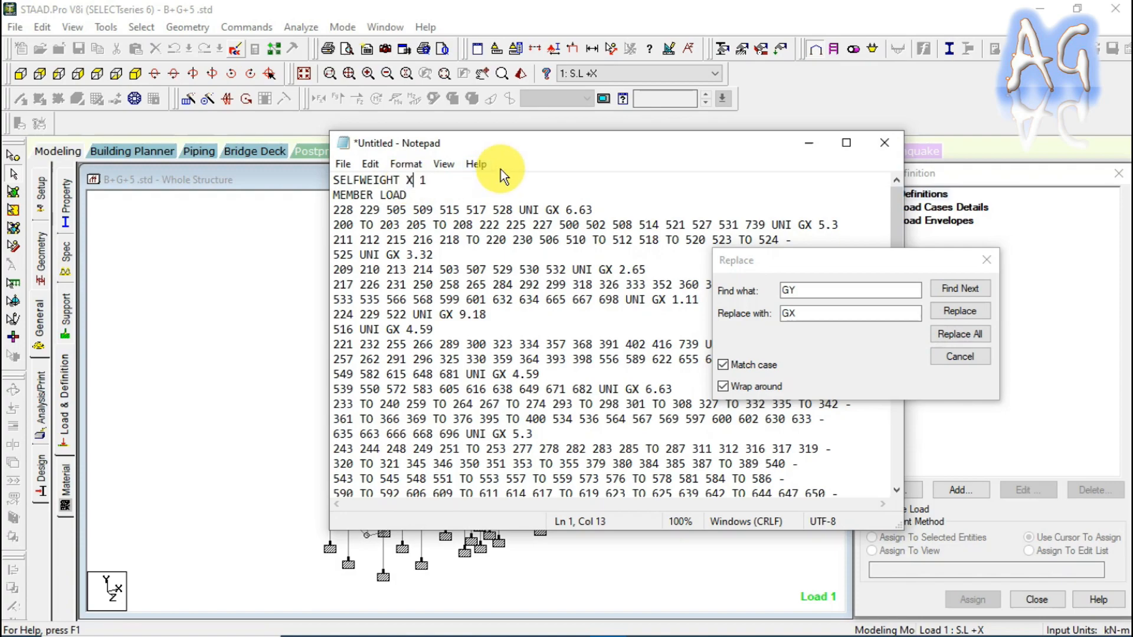
Copy the whole GX load text and paste it beneath the X direction comment in the STAAD.Pro Editor.
{"action": "left_click", "coordinate": [563, 390]}
{"action": "key", "text": "ctrl+a"}
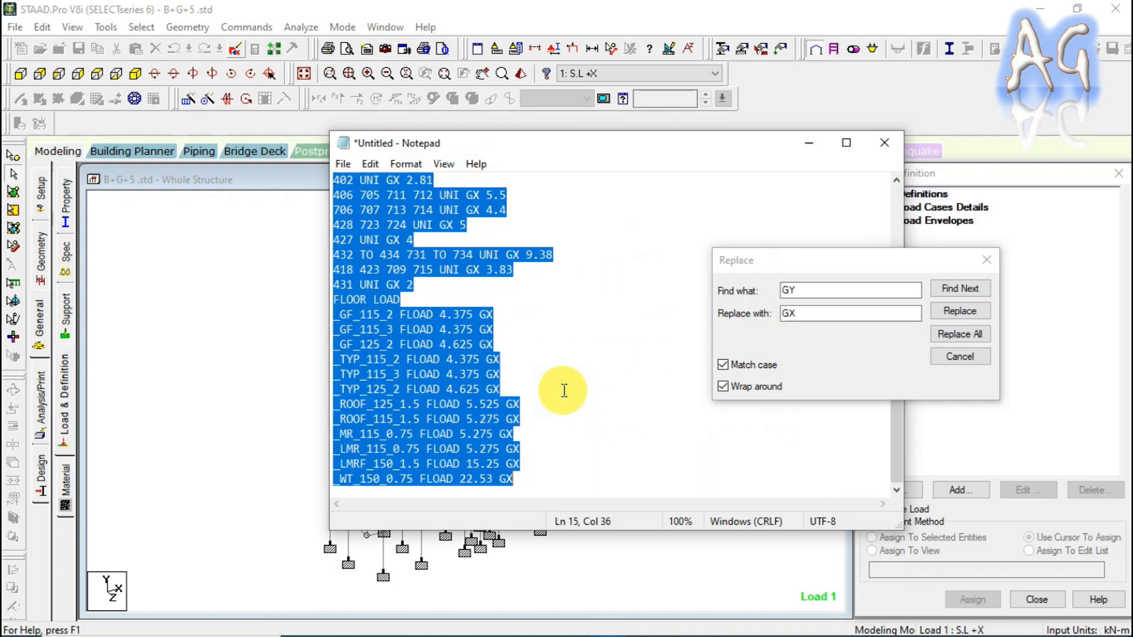
{"action": "key", "text": "alt+Tab"}
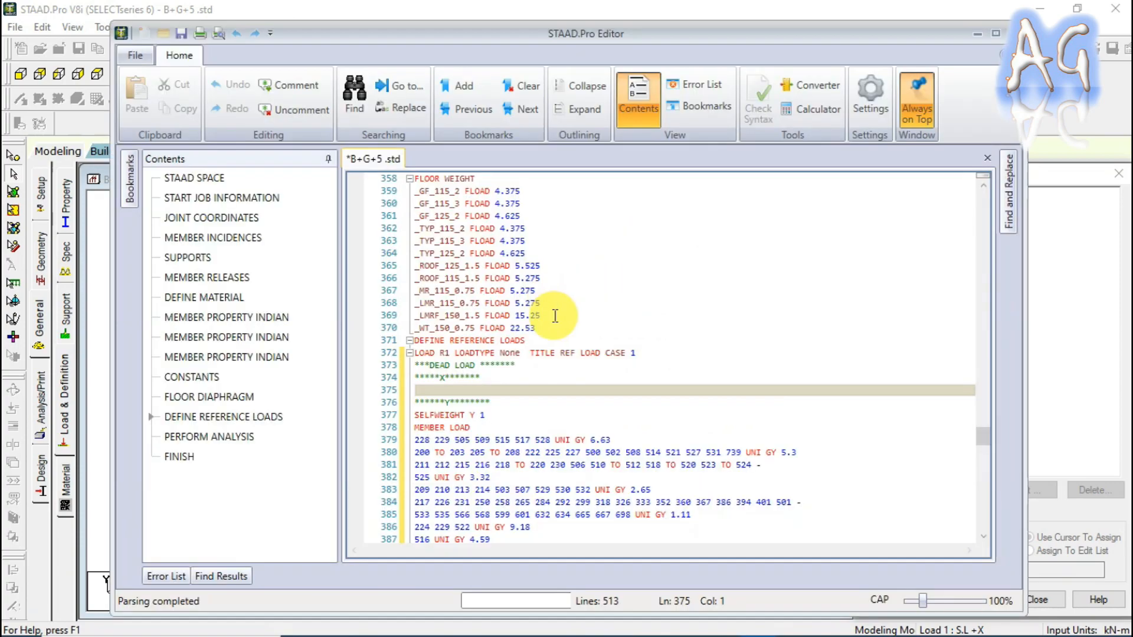
{"action": "left_click", "coordinate": [421, 386]}
{"action": "key", "text": "ctrl+v"}
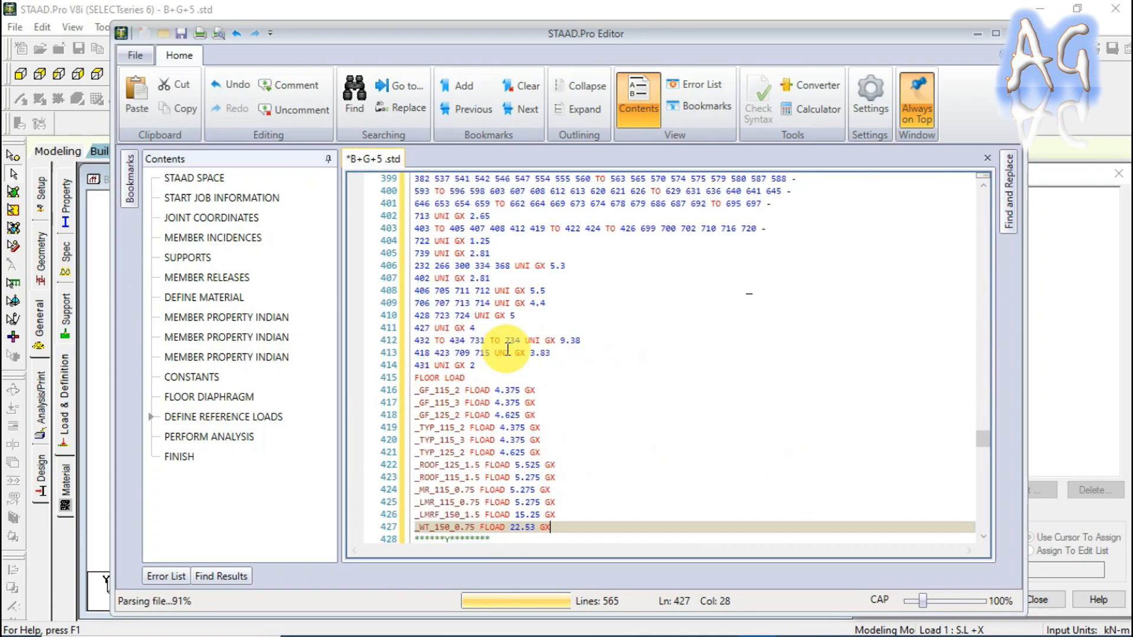
{"action": "scroll", "coordinate": [585, 436], "scroll_direction": "up", "scroll_amount": 1}
{"action": "scroll", "coordinate": [585, 437], "scroll_direction": "up", "scroll_amount": 11}
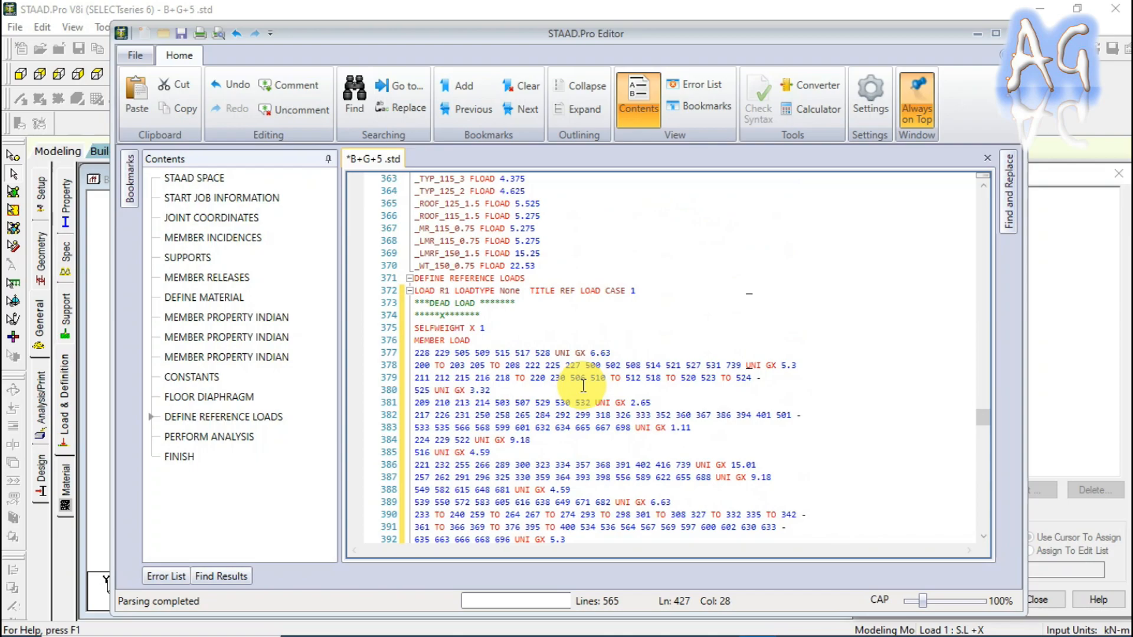
Insert the direction comment "*******Z********" after the last GY floor load line, above END DEFINE REFERENCE LOADS, and start a new line beneath it.
{"action": "scroll", "coordinate": [583, 386], "scroll_direction": "down", "scroll_amount": 20}
{"action": "scroll", "coordinate": [454, 324], "scroll_direction": "up", "scroll_amount": 2}
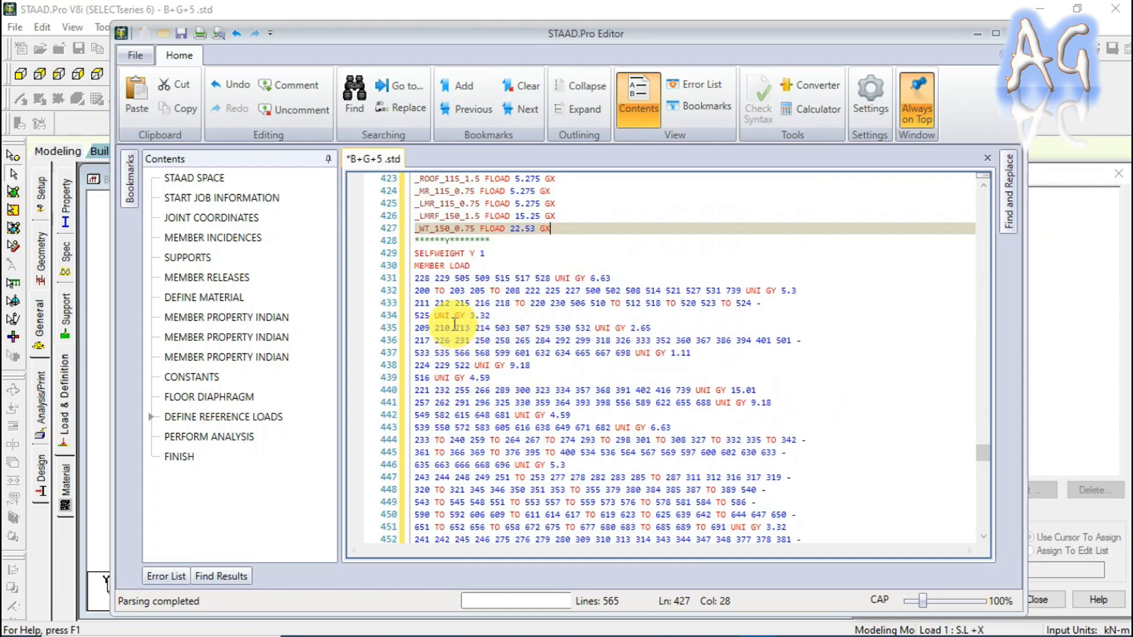
{"action": "scroll", "coordinate": [529, 392], "scroll_direction": "down", "scroll_amount": 13}
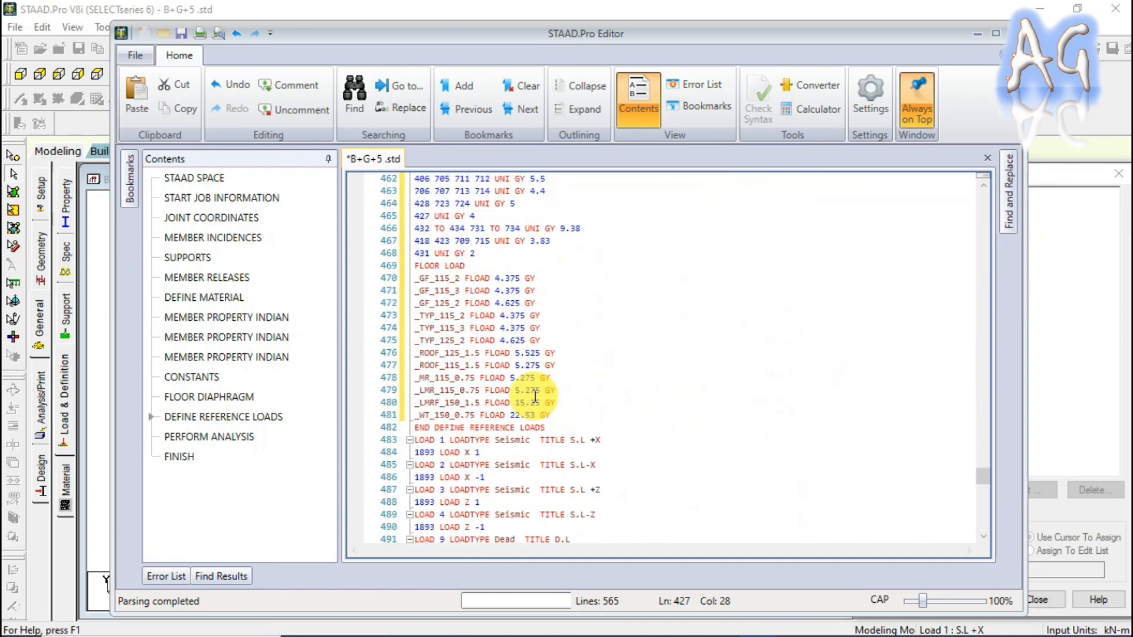
{"action": "scroll", "coordinate": [535, 397], "scroll_direction": "down", "scroll_amount": 3}
{"action": "left_click", "coordinate": [566, 303]}
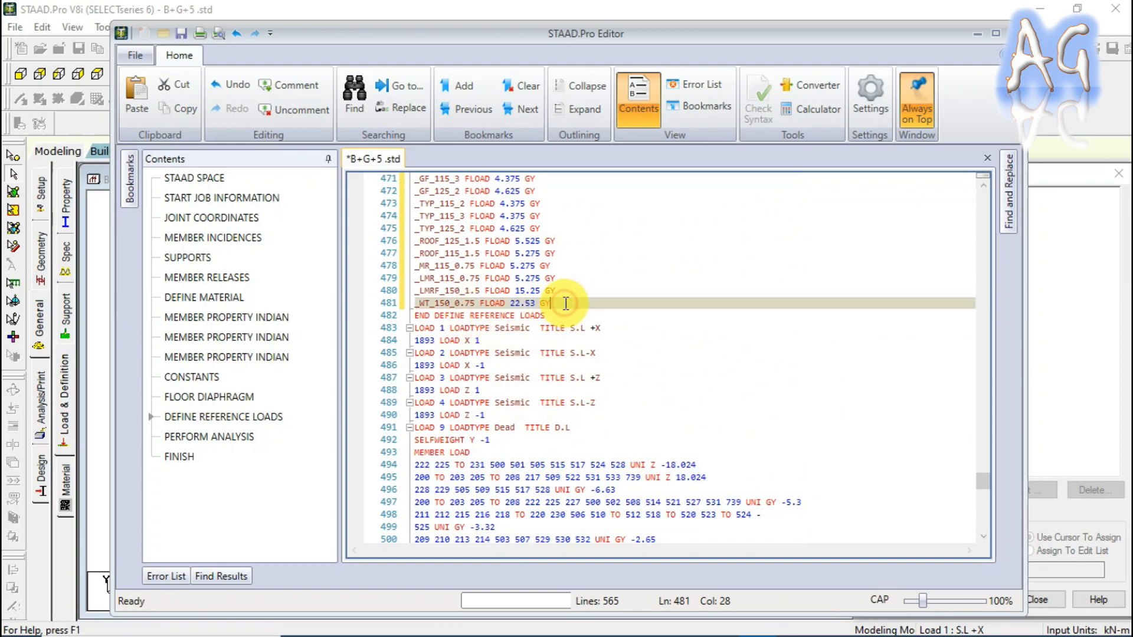
{"action": "key", "text": "Return"}
{"action": "type", "text": "***"}
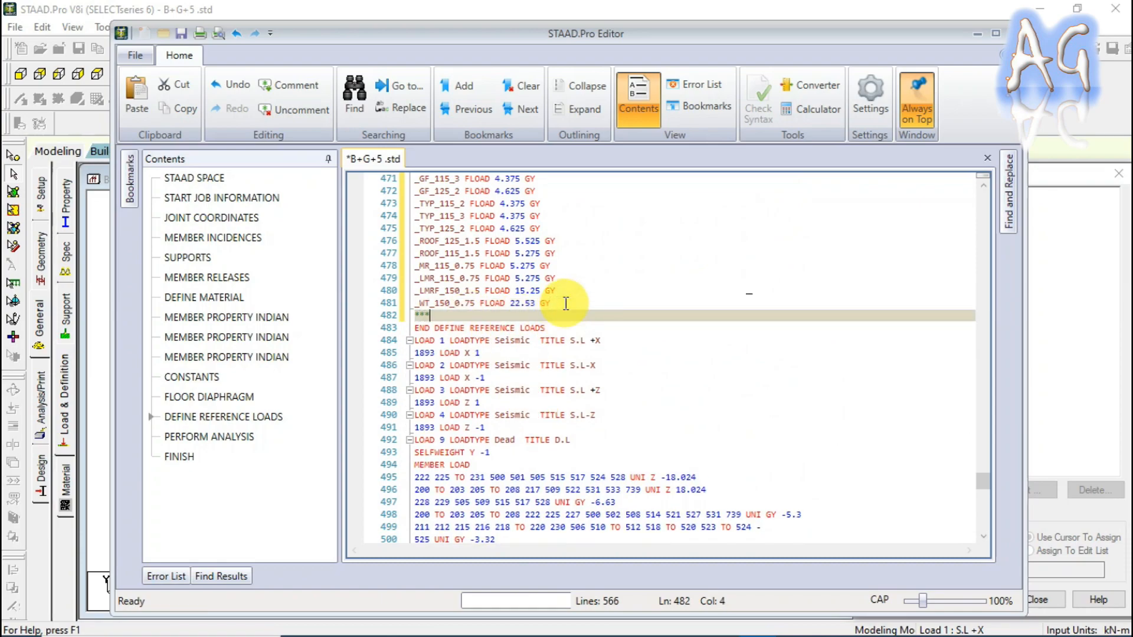
{"action": "type", "text": "****z****"}
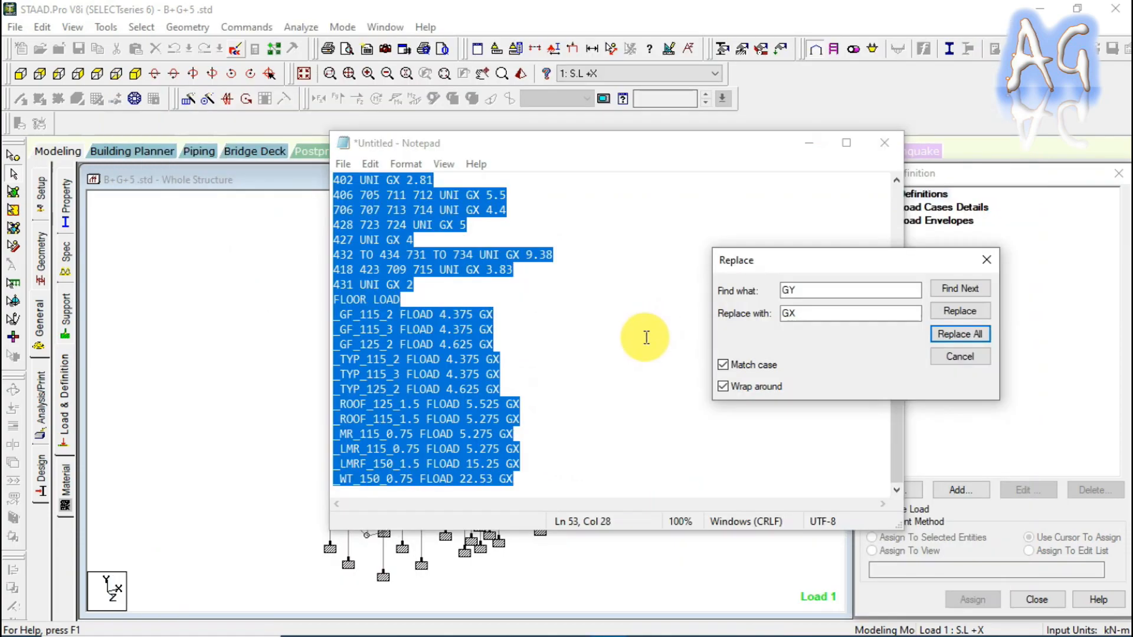
Switch to Notepad and replace every GX with GZ throughout the load text.
{"action": "left_click", "coordinate": [624, 337]}
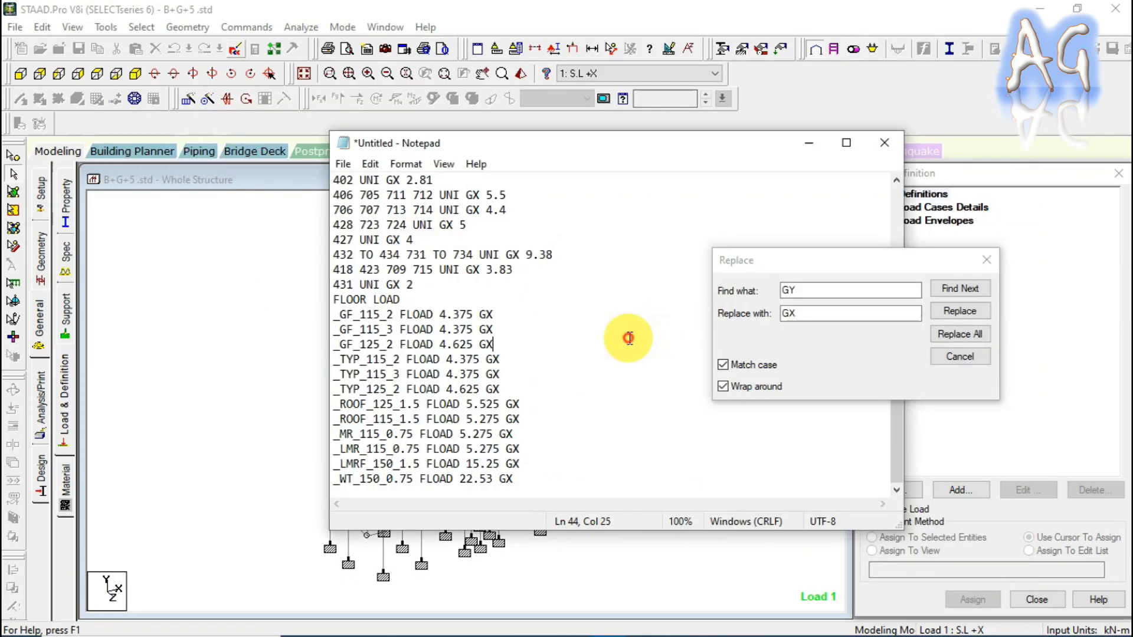
{"action": "left_click_drag", "start_coordinate": [801, 291], "coordinate": [729, 292]}
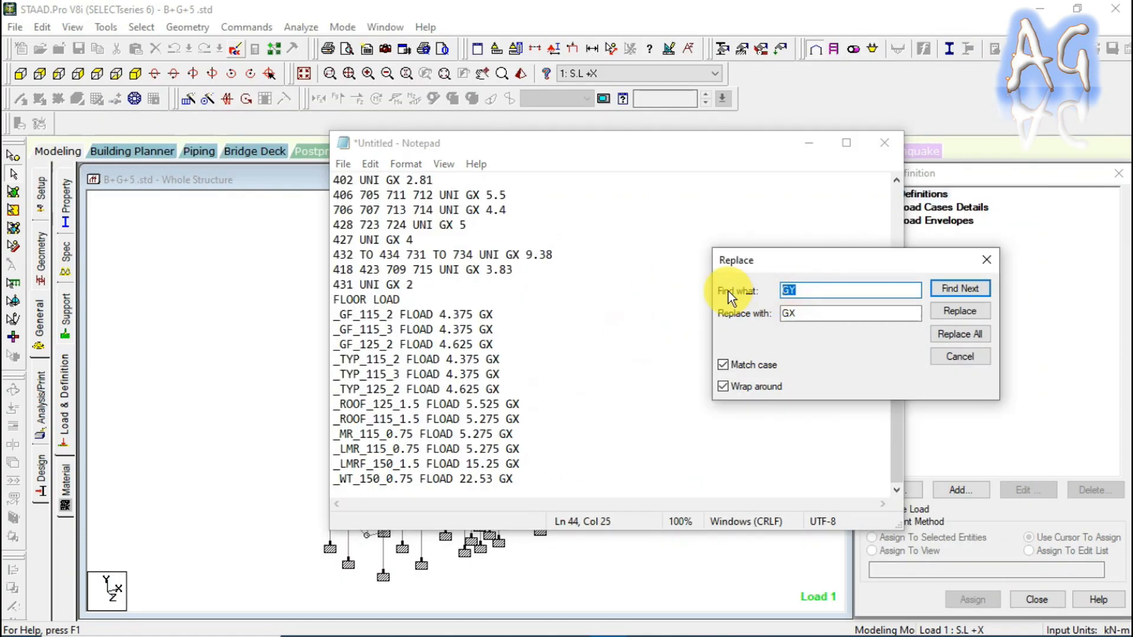
{"action": "type", "text": "GX"}
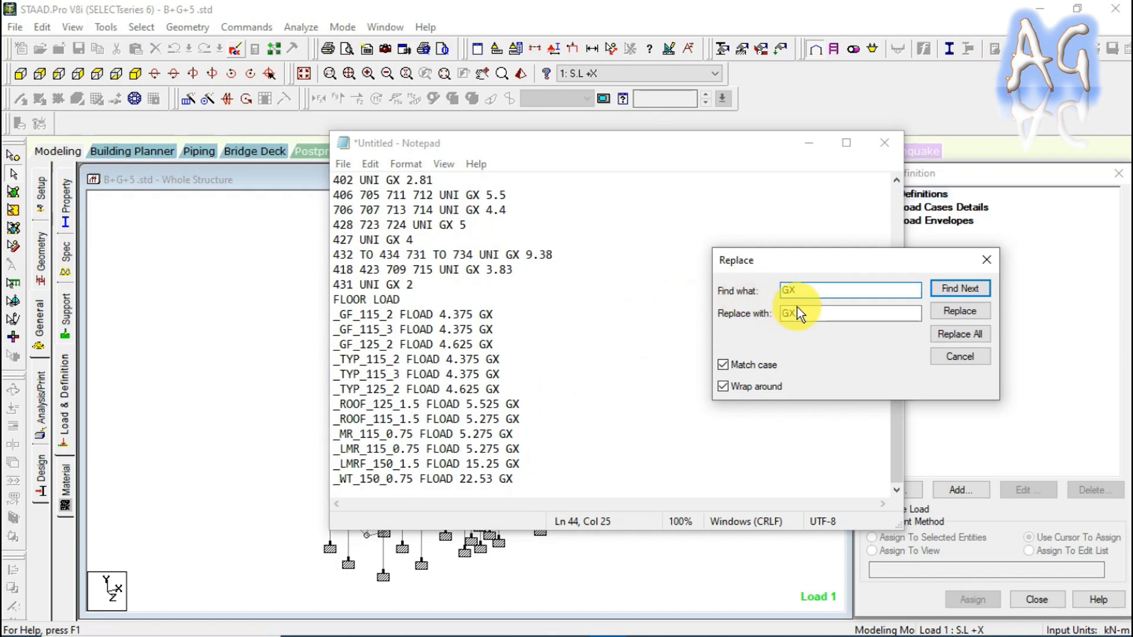
{"action": "left_click_drag", "start_coordinate": [814, 314], "coordinate": [736, 306]}
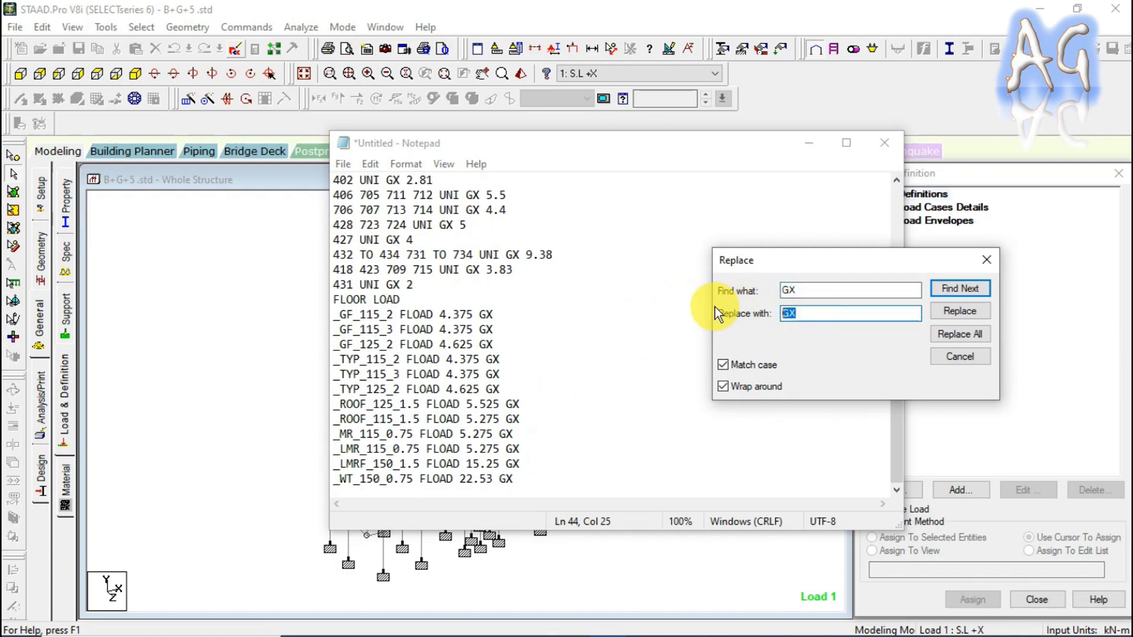
{"action": "type", "text": "G"}
{"action": "left_click", "coordinate": [957, 334]}
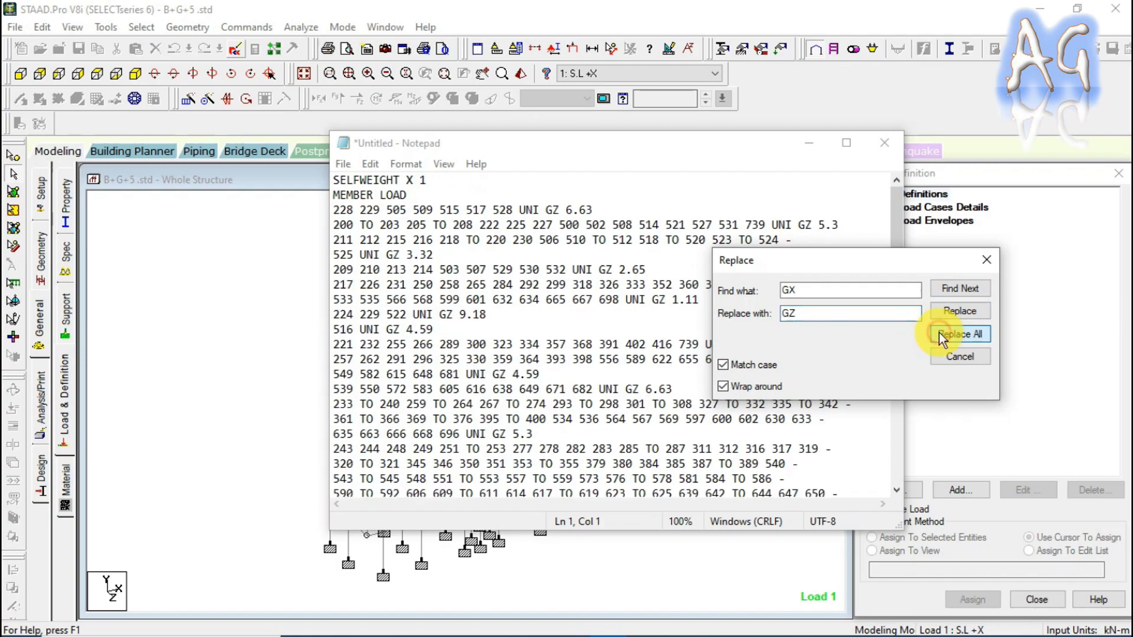
Close the Replace dialog and change the SELFWEIGHT direction in the Notepad text to Z.
{"action": "left_click", "coordinate": [975, 263]}
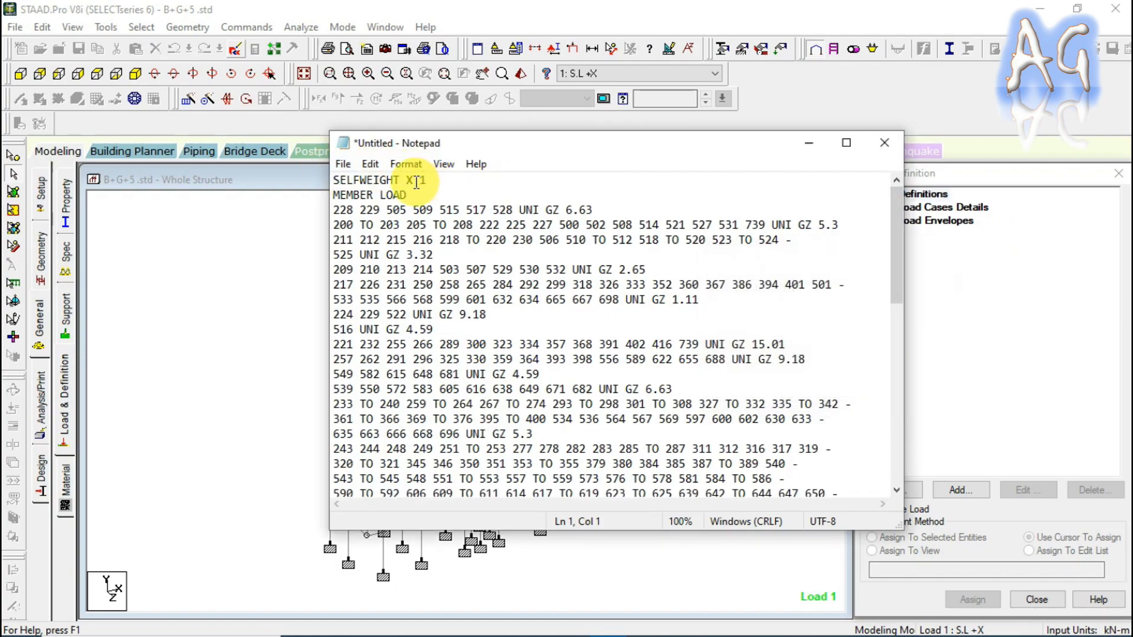
{"action": "double_click", "coordinate": [409, 180]}
{"action": "type", "text": "Z"}
Copy the whole GZ load text and paste it beneath the Z direction comment in the STAAD.Pro Editor.
{"action": "scroll", "coordinate": [509, 296], "scroll_direction": "down", "scroll_amount": 10}
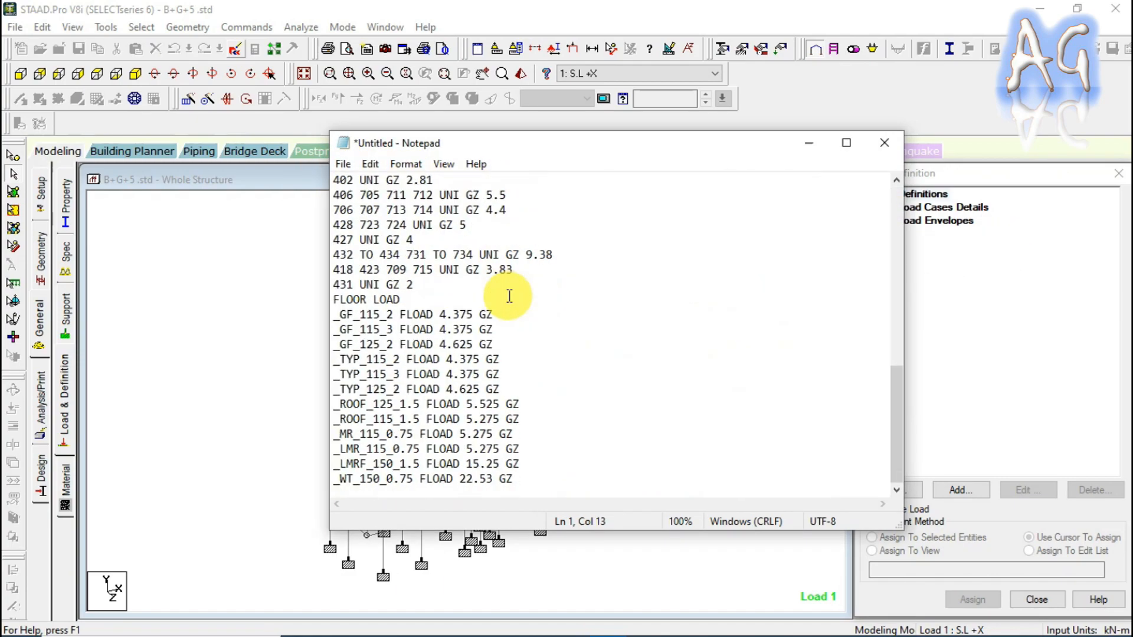
{"action": "key", "text": "ctrl+a"}
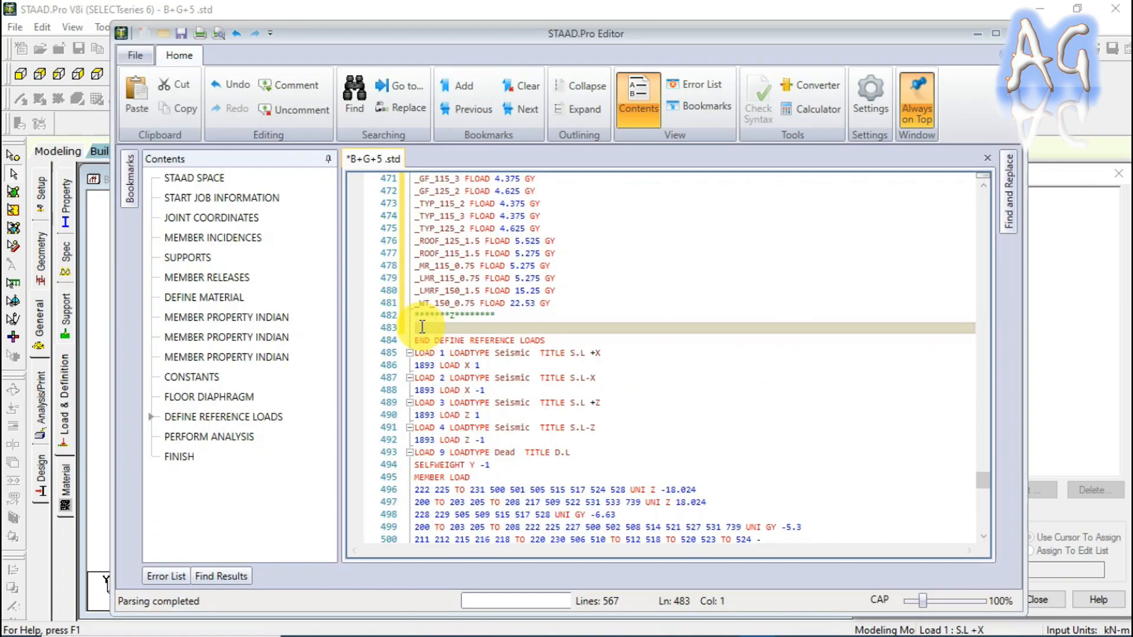
{"action": "key", "text": "ctrl+v"}
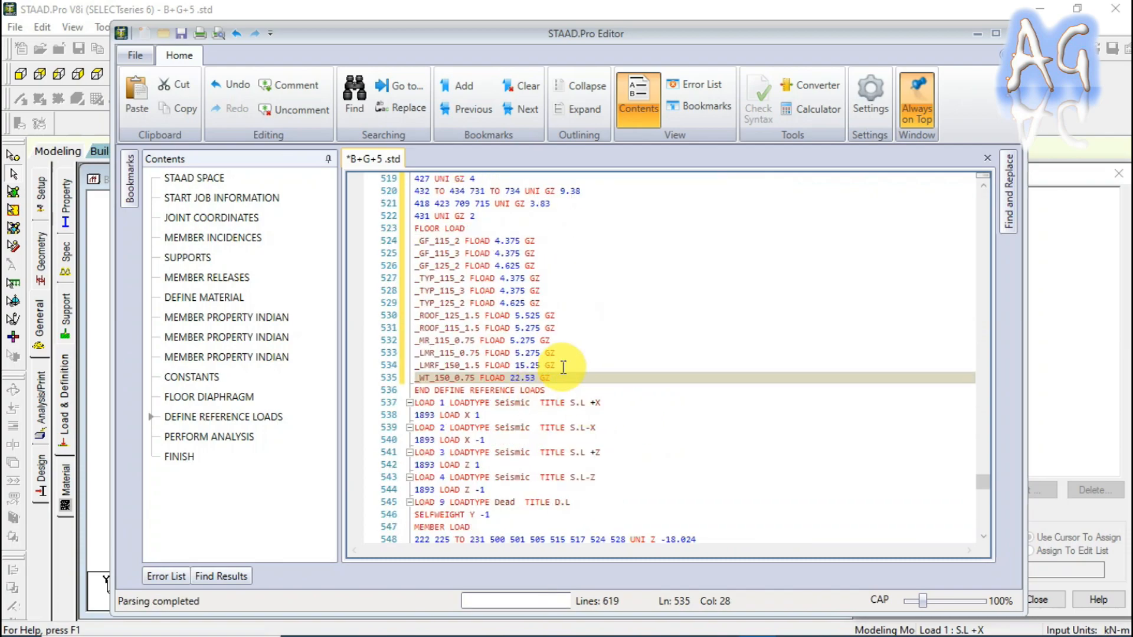
Review the pasted X, Y and Z load blocks under DEFINE REFERENCE LOADS.
{"action": "scroll", "coordinate": [565, 377], "scroll_direction": "up", "scroll_amount": 20}
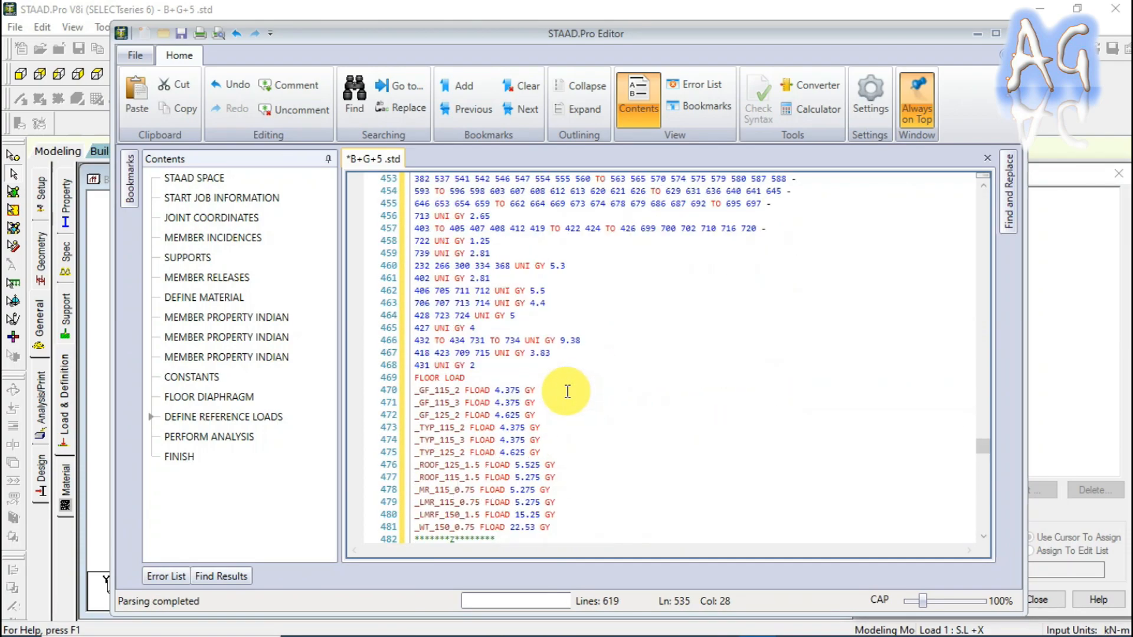
{"action": "scroll", "coordinate": [565, 389], "scroll_direction": "down", "scroll_amount": 20}
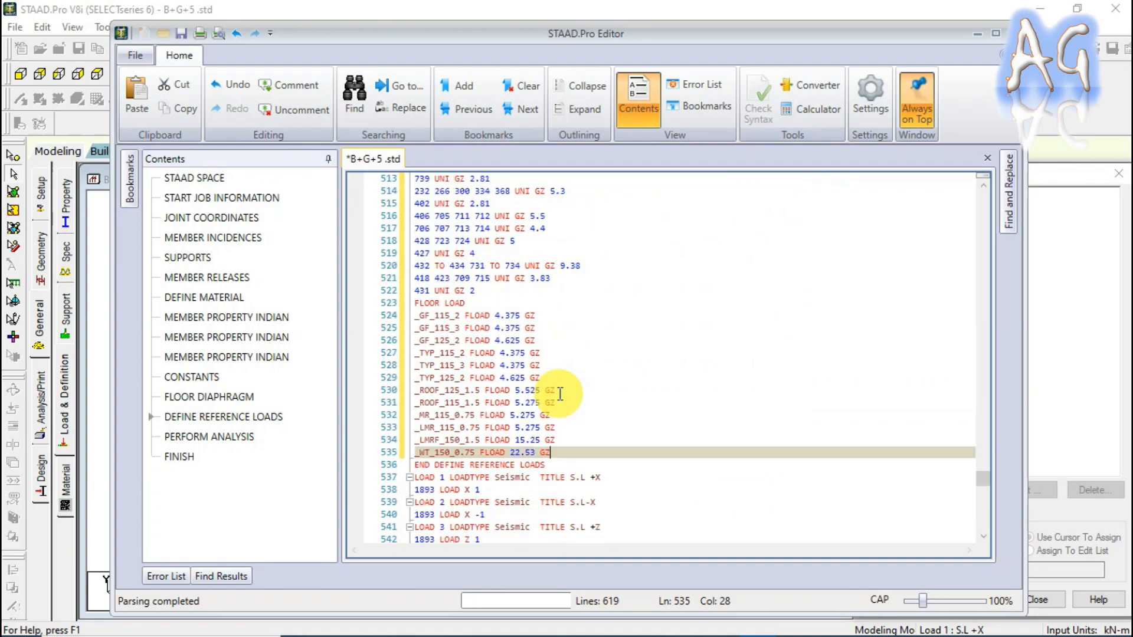
{"action": "scroll", "coordinate": [560, 394], "scroll_direction": "down", "scroll_amount": 1}
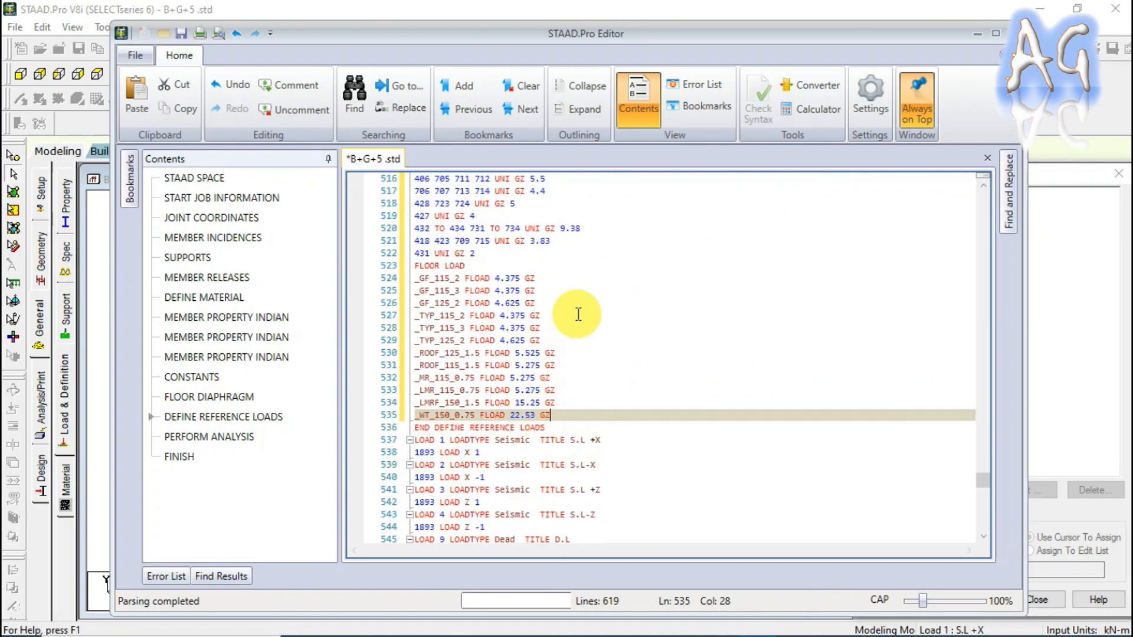
{"action": "scroll", "coordinate": [579, 314], "scroll_direction": "up", "scroll_amount": 5}
{"action": "scroll", "coordinate": [579, 314], "scroll_direction": "down", "scroll_amount": 11}
{"action": "scroll", "coordinate": [590, 314], "scroll_direction": "up", "scroll_amount": 20}
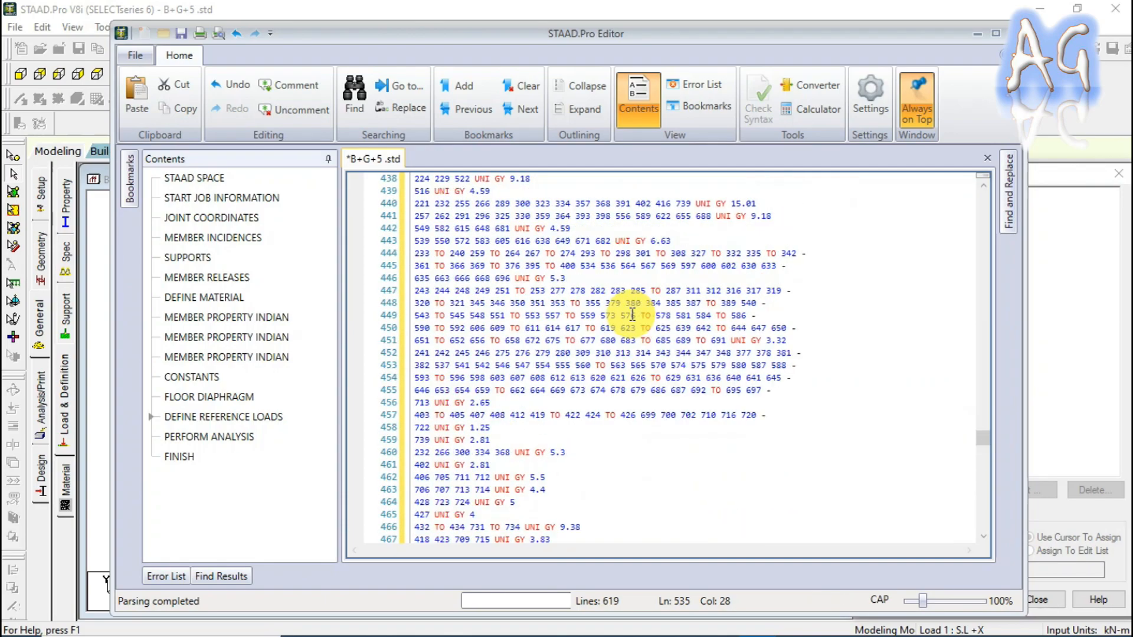
{"action": "scroll", "coordinate": [641, 321], "scroll_direction": "up", "scroll_amount": 14}
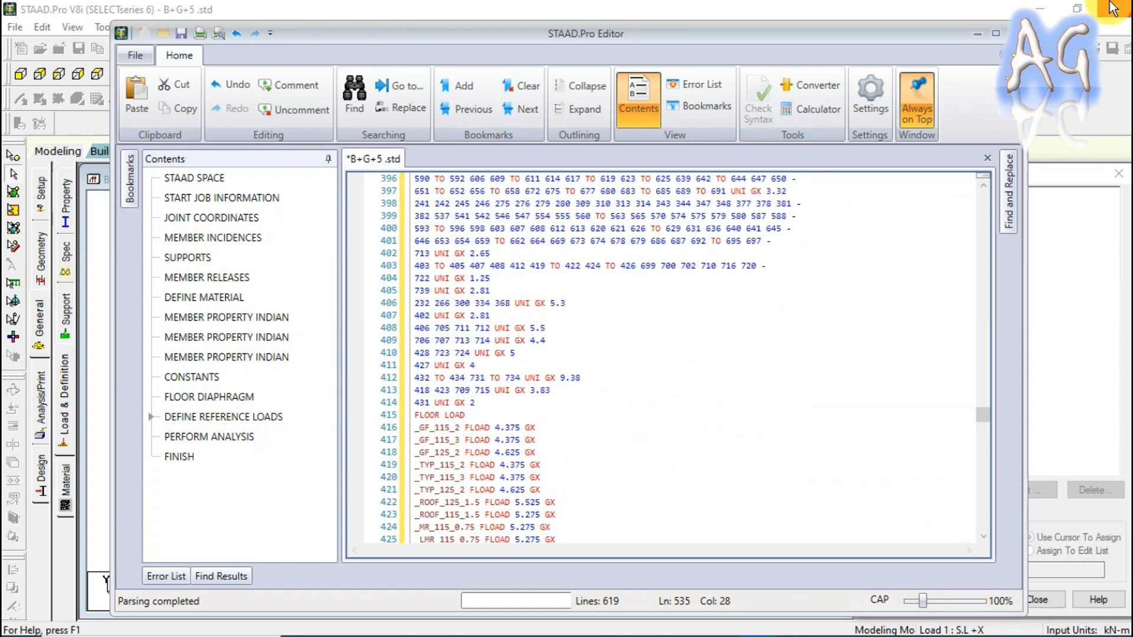
Close the STAAD.Pro Editor, saving the changes to B+G+5 .std, and minimize Notepad.
{"action": "left_click", "coordinate": [1012, 34]}
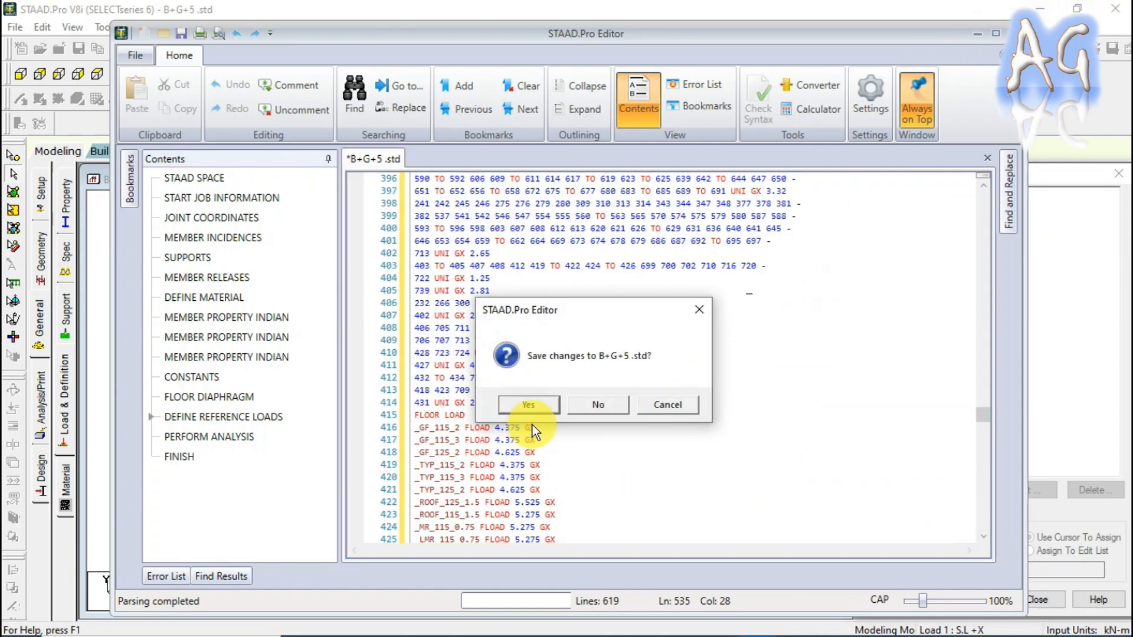
{"action": "left_click", "coordinate": [533, 405]}
{"action": "left_click", "coordinate": [809, 143]}
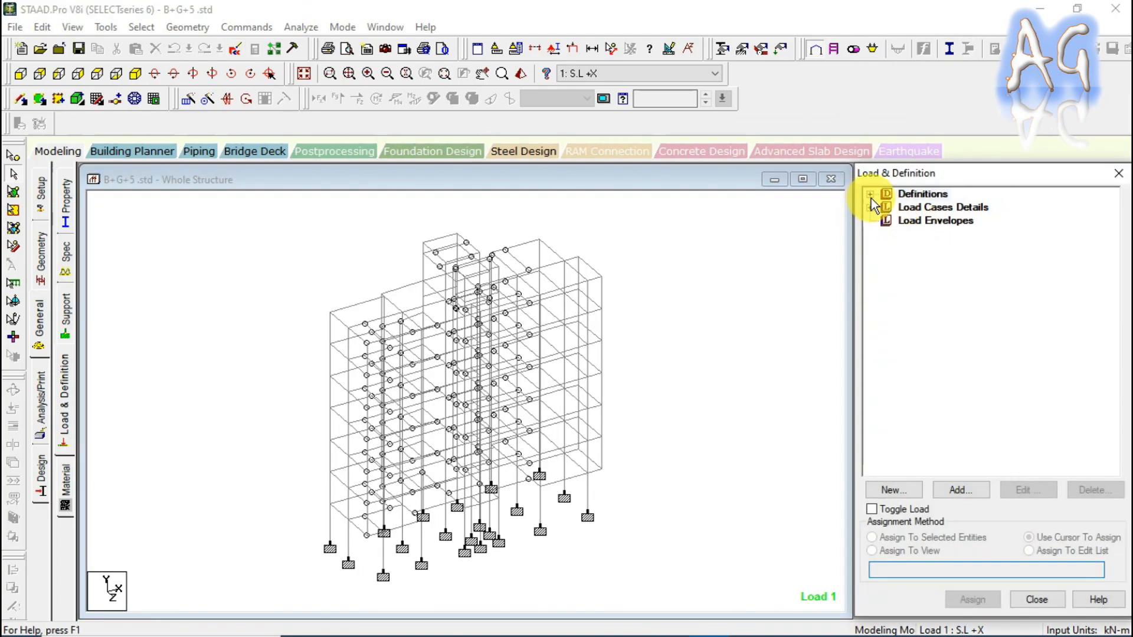
Expand reference load R1 under Definitions and examine its UNI GX member loads in the model, keeping Notepad out of view.
{"action": "left_click", "coordinate": [870, 196]}
{"action": "left_click", "coordinate": [887, 261]}
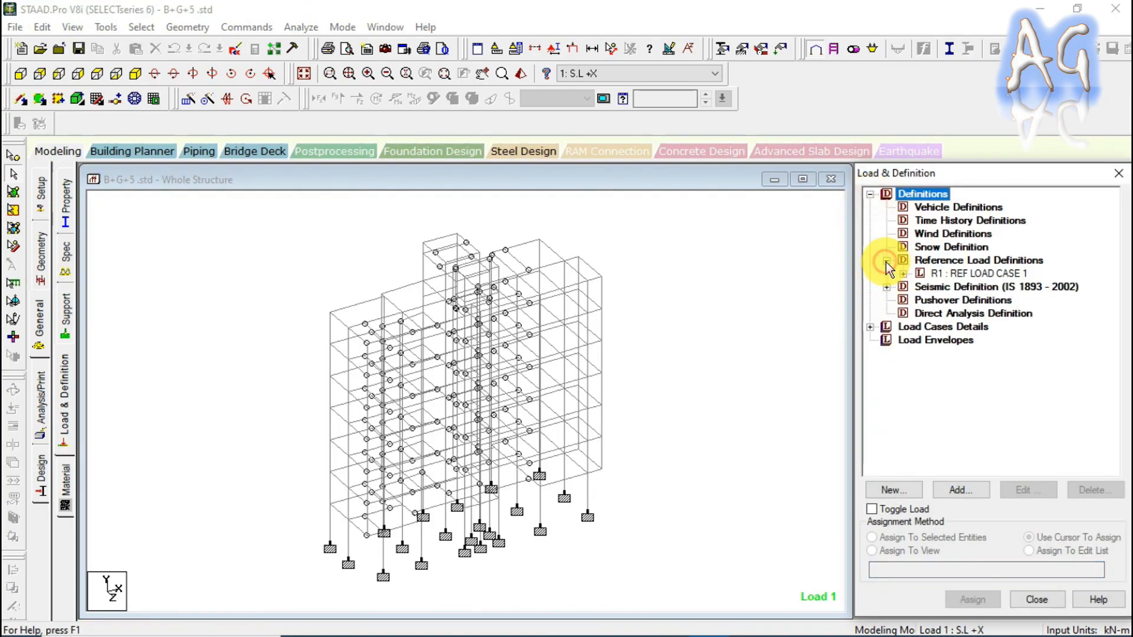
{"action": "left_click", "coordinate": [903, 273]}
{"action": "left_click", "coordinate": [984, 260]}
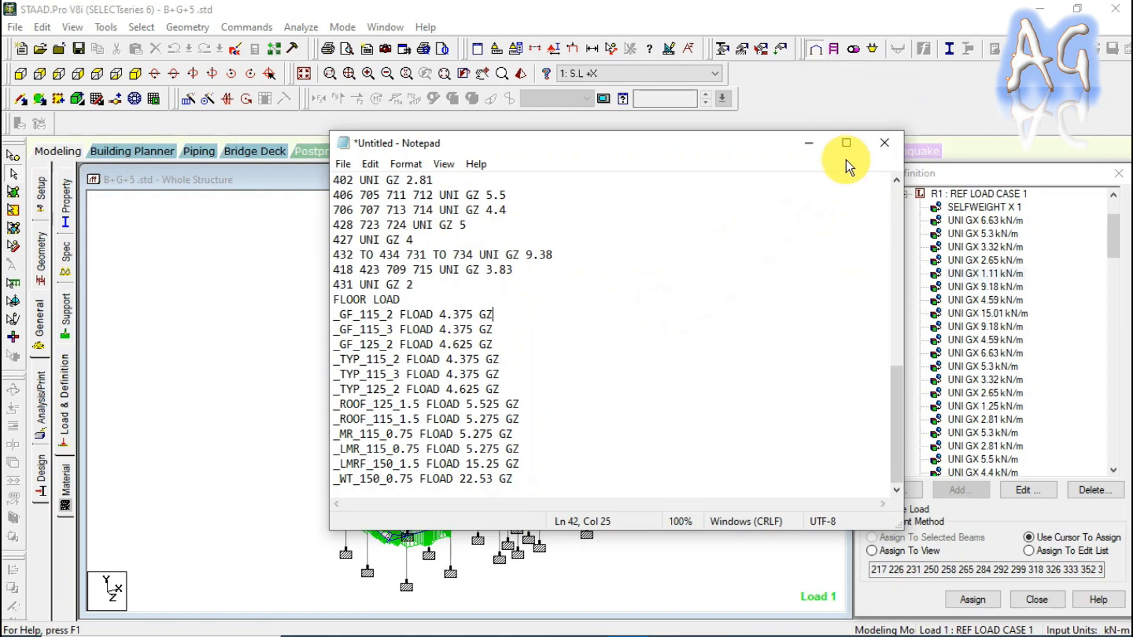
{"action": "left_click", "coordinate": [823, 147]}
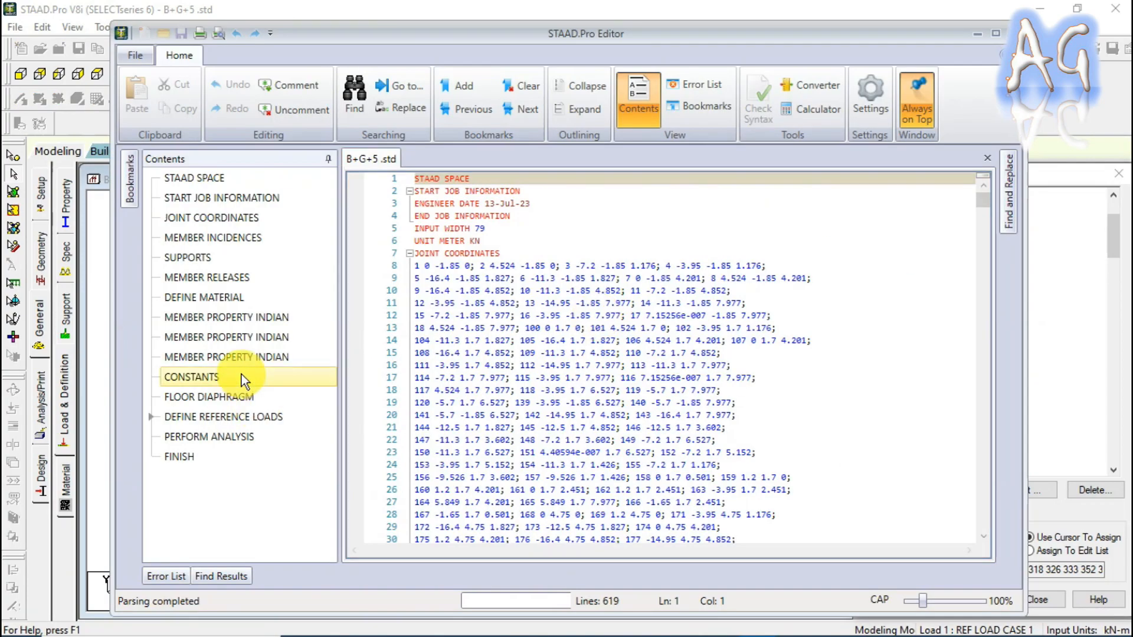
Copy the LOAD 10 live member and floor loads from the STAAD.Pro Editor and paste them over the existing text in Notepad.
{"action": "left_click", "coordinate": [218, 436]}
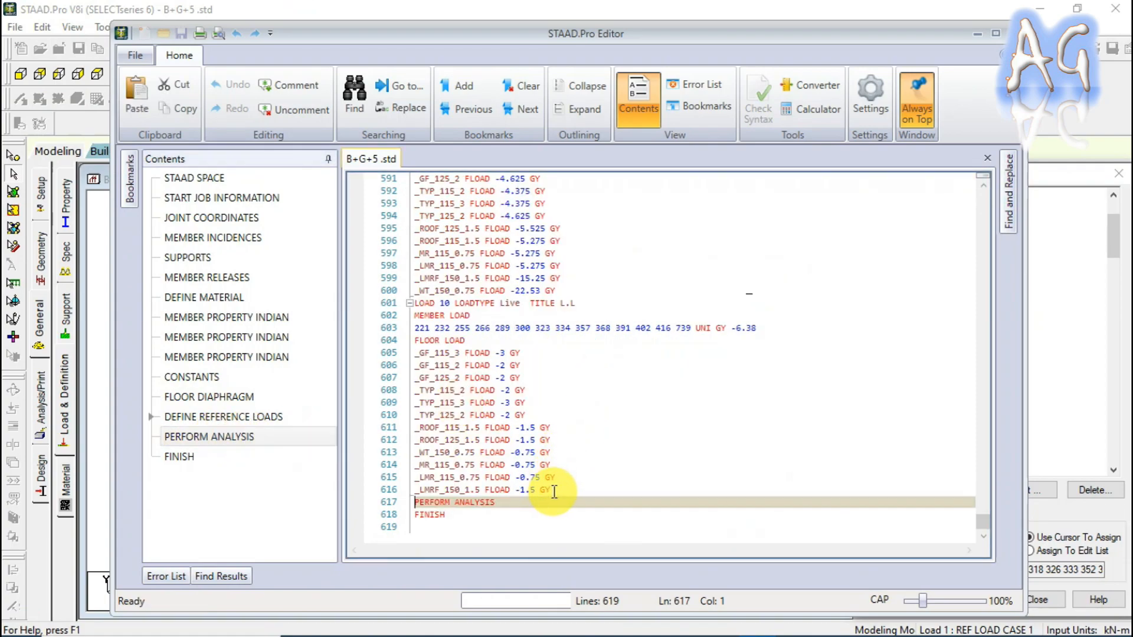
{"action": "left_click_drag", "start_coordinate": [553, 491], "coordinate": [420, 316]}
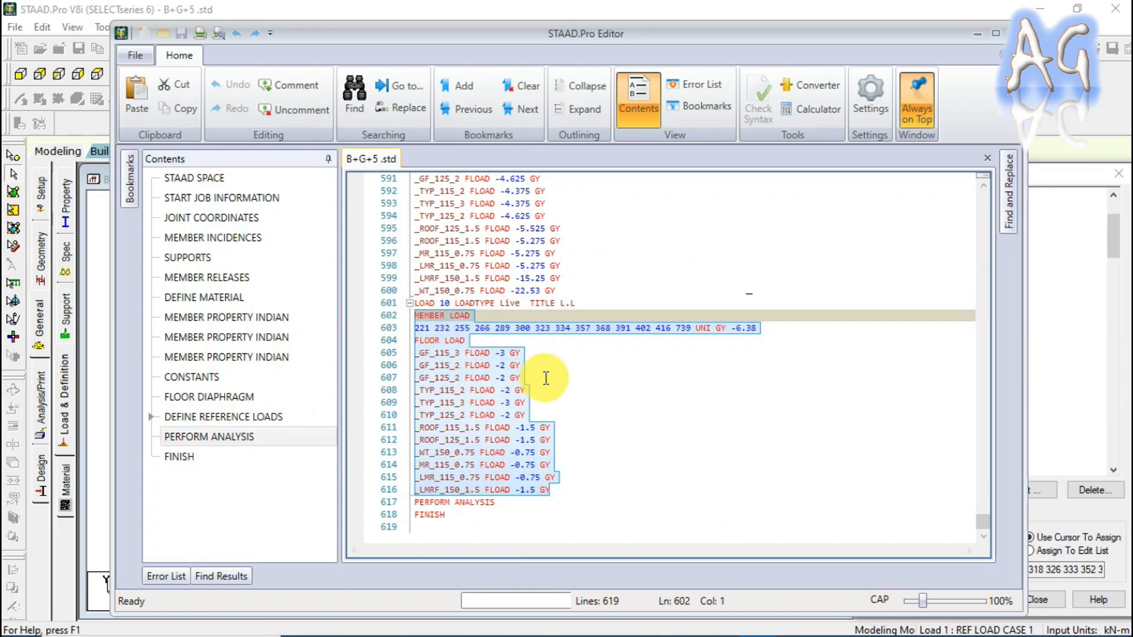
{"action": "right_click", "coordinate": [493, 377]}
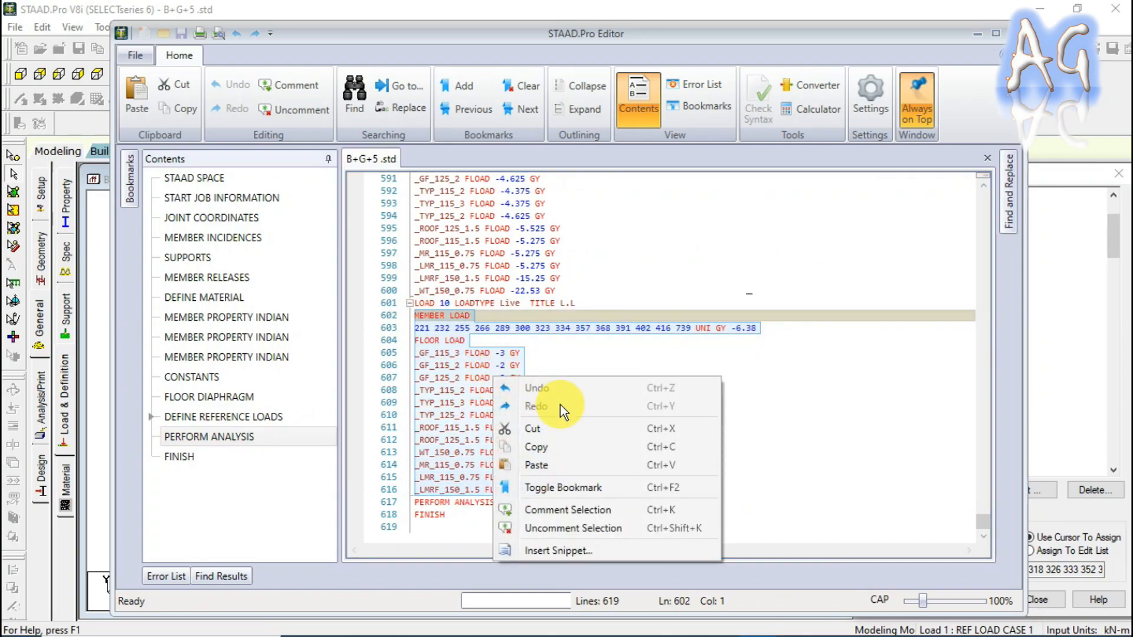
{"action": "left_click", "coordinate": [565, 444]}
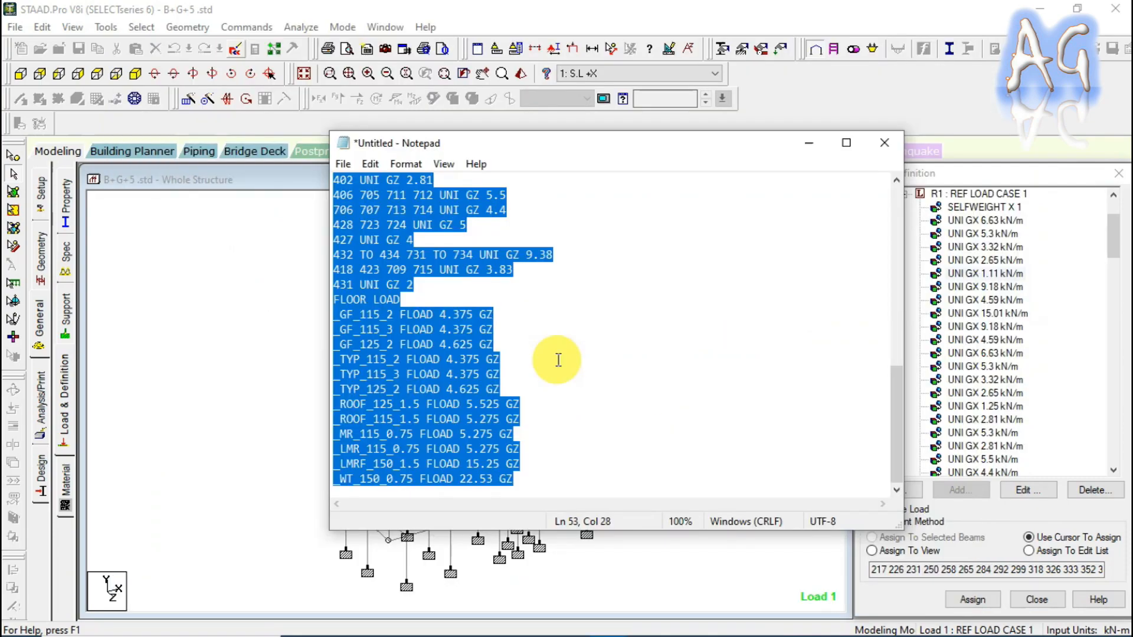
{"action": "key", "text": "Delete"}
{"action": "key", "text": "ctrl+v"}
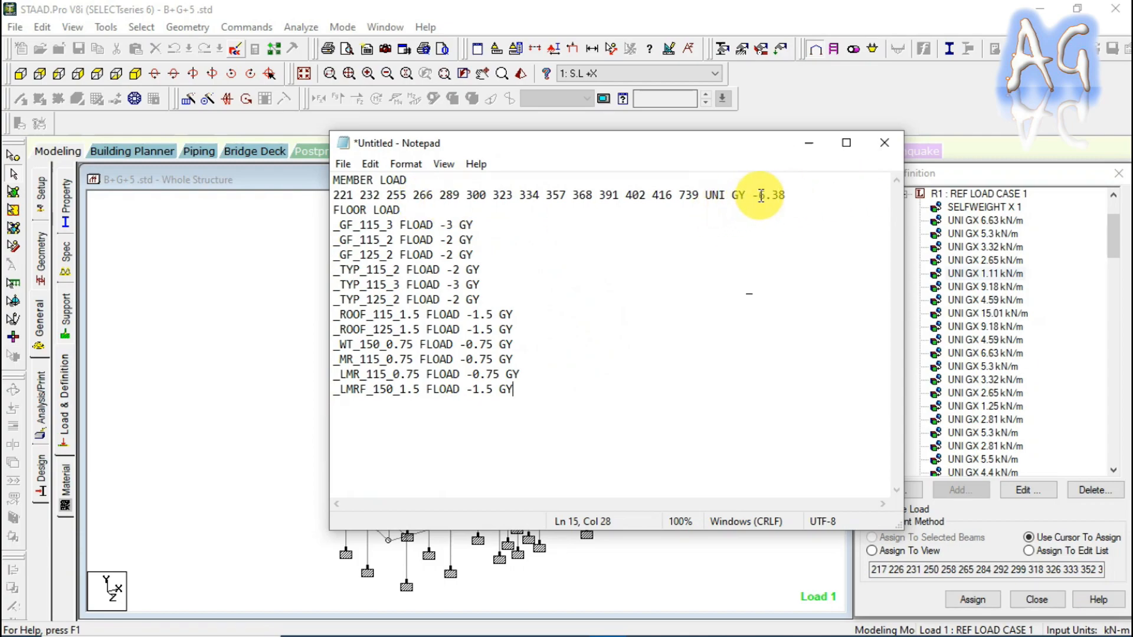
Replace all occurrences of "GY -" with "GY " to make the live member load positive.
{"action": "left_click", "coordinate": [366, 164]}
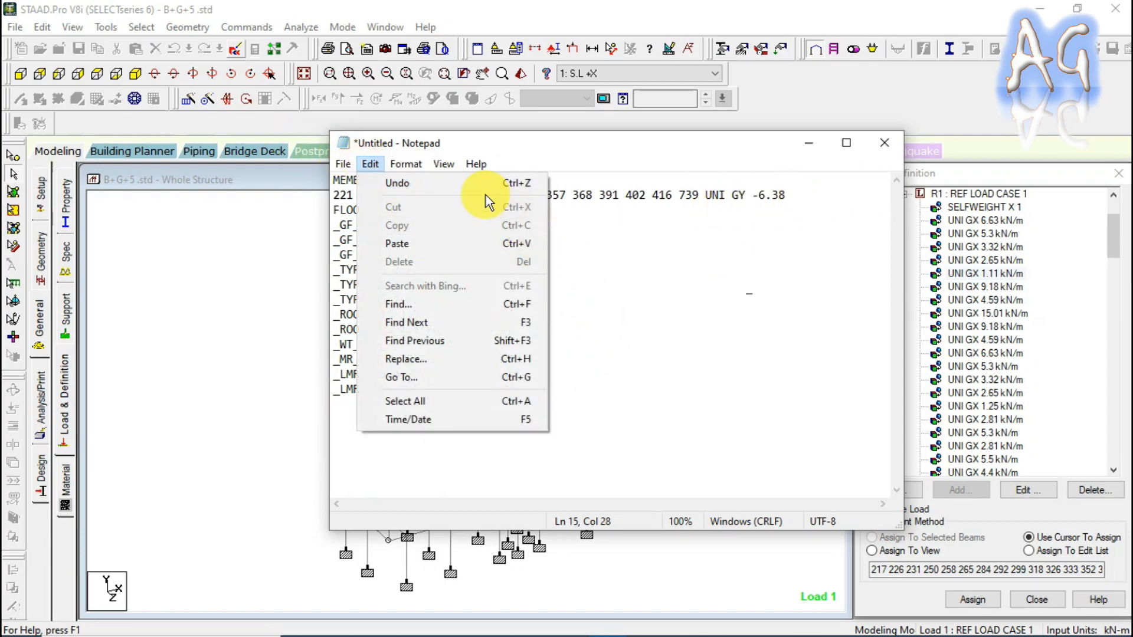
{"action": "left_click", "coordinate": [440, 359]}
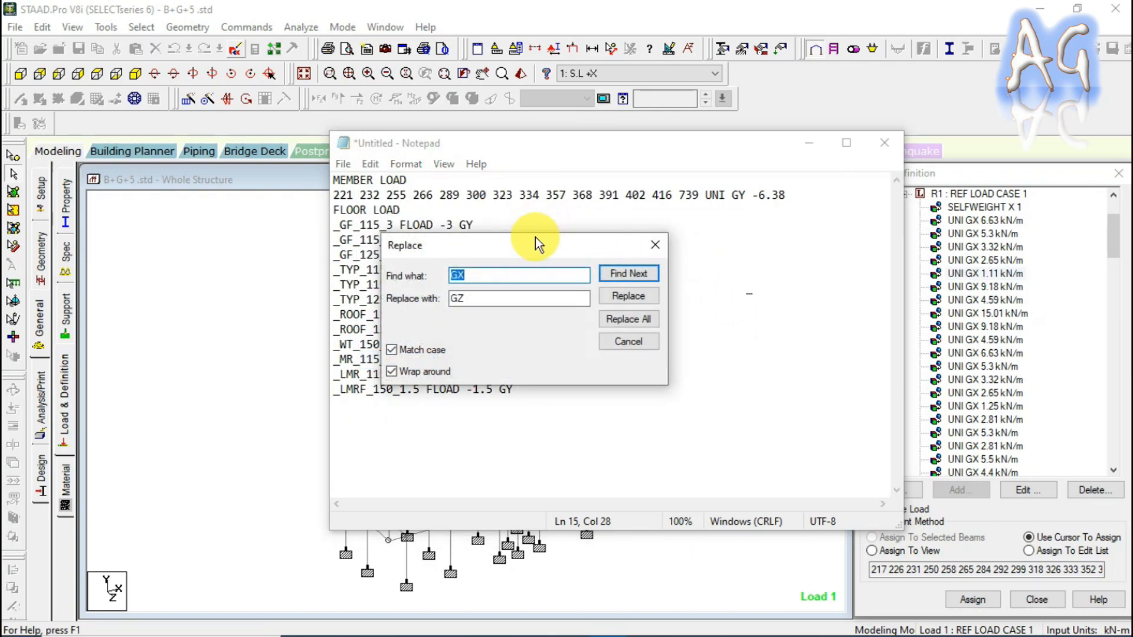
{"action": "left_click_drag", "start_coordinate": [535, 237], "coordinate": [763, 280]}
{"action": "type", "text": "GY"}
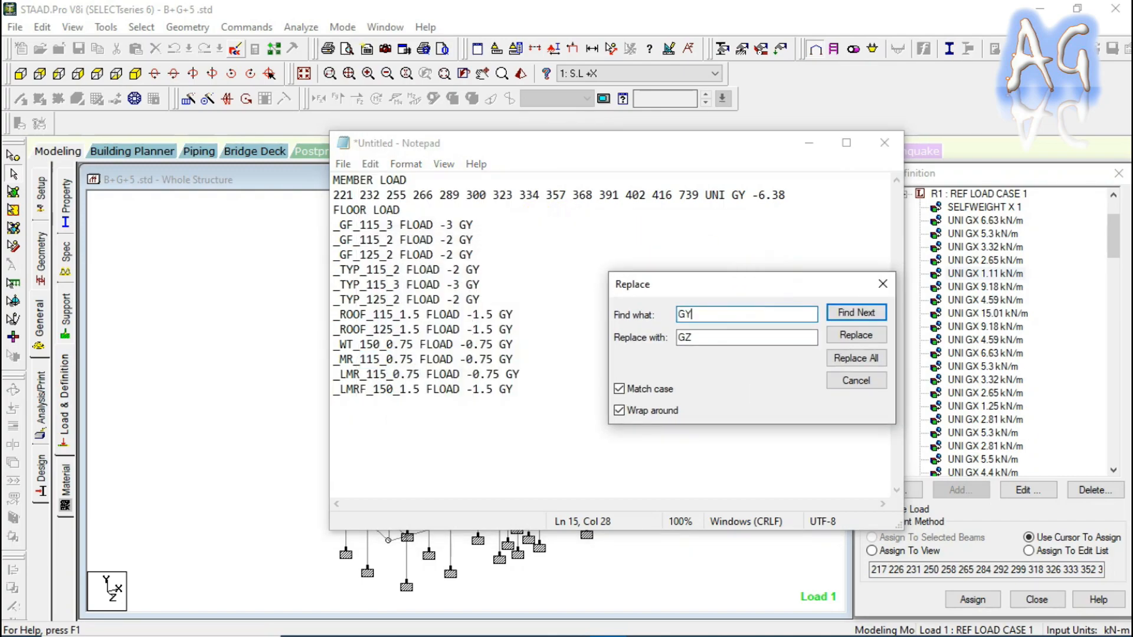
{"action": "type", "text": " -"}
{"action": "left_click_drag", "start_coordinate": [718, 336], "coordinate": [569, 308]}
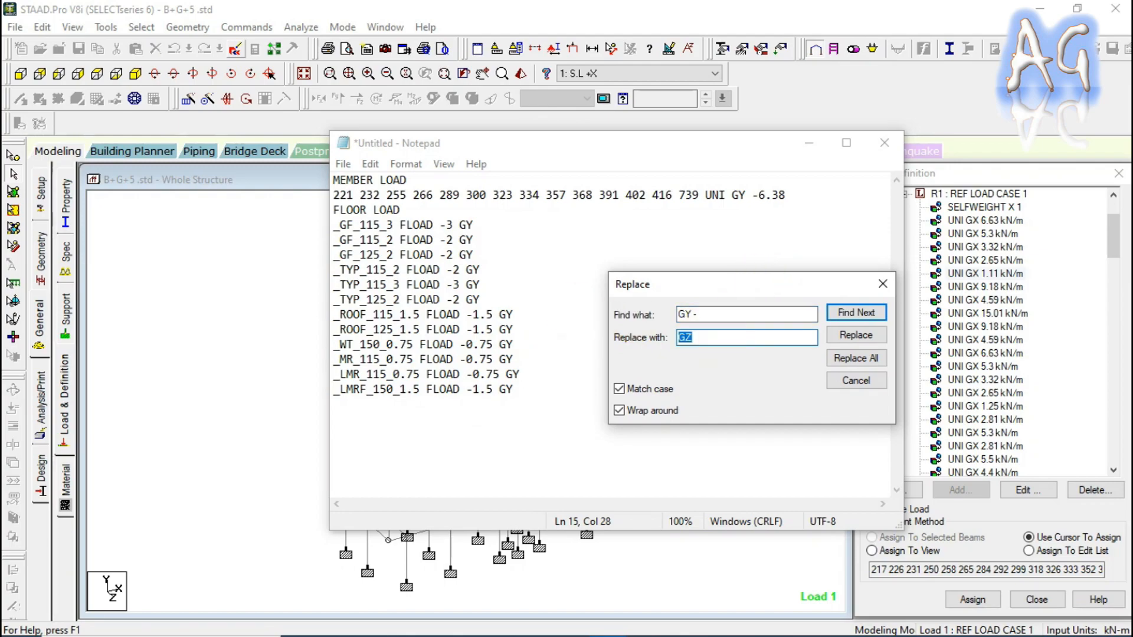
{"action": "type", "text": "GY"}
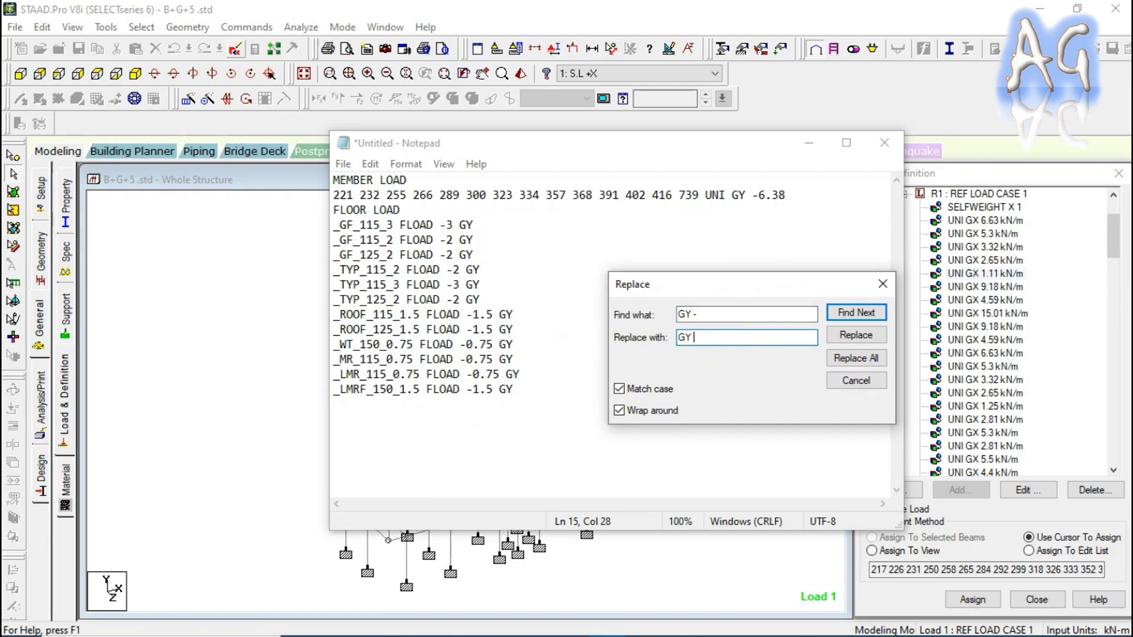
{"action": "left_click", "coordinate": [845, 357]}
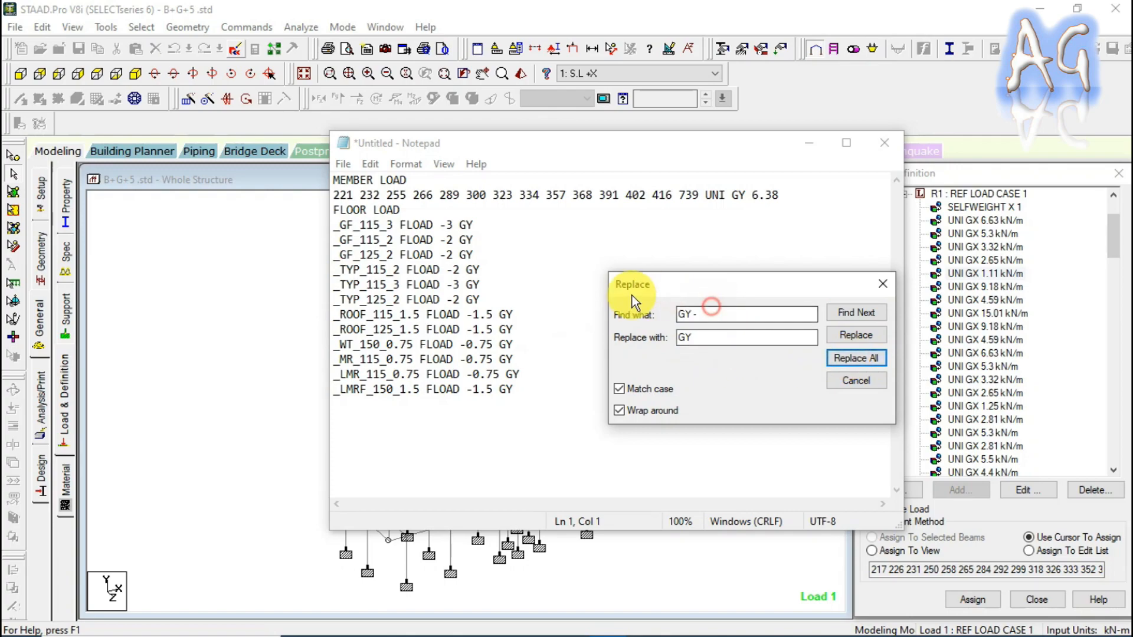
Replace all occurrences of "FLOAD -" with "FLOAD " so the floor loads become positive, and close the Replace dialog.
{"action": "left_click_drag", "start_coordinate": [717, 314], "coordinate": [639, 306]}
{"action": "type", "text": "F"}
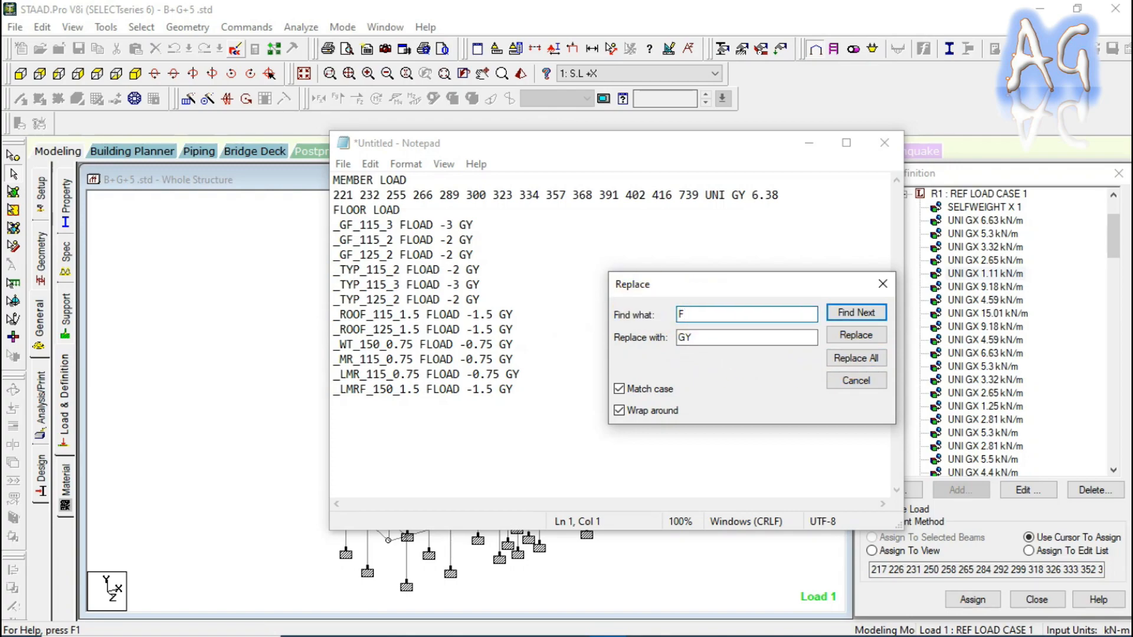
{"action": "type", "text": "LOAD -"}
{"action": "key", "text": "Tab"}
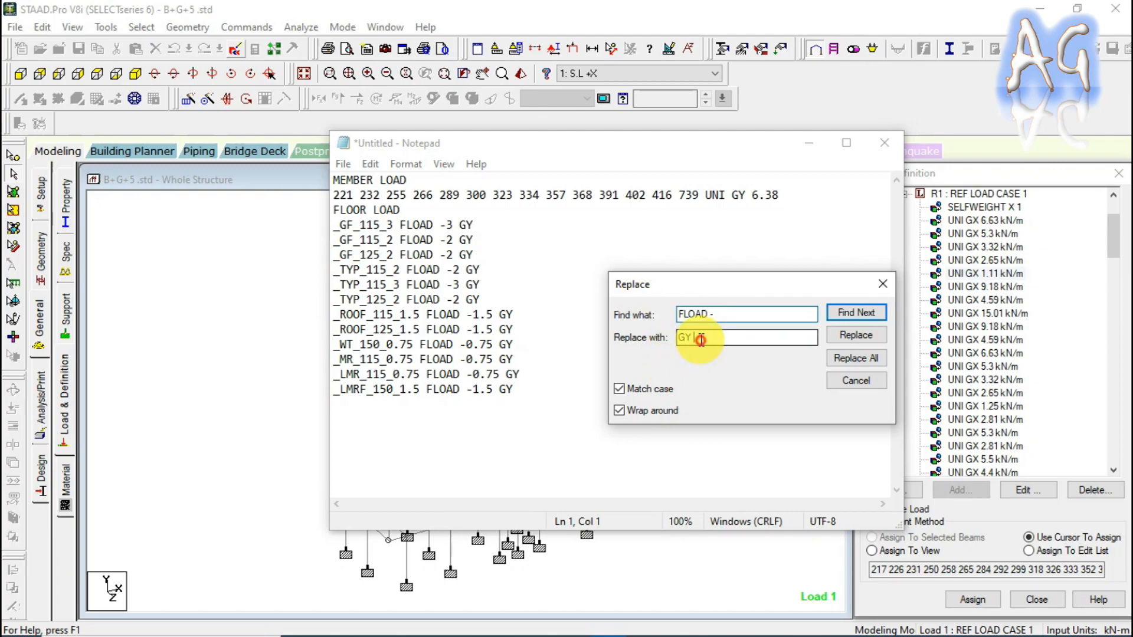
{"action": "type", "text": "FLOAD"}
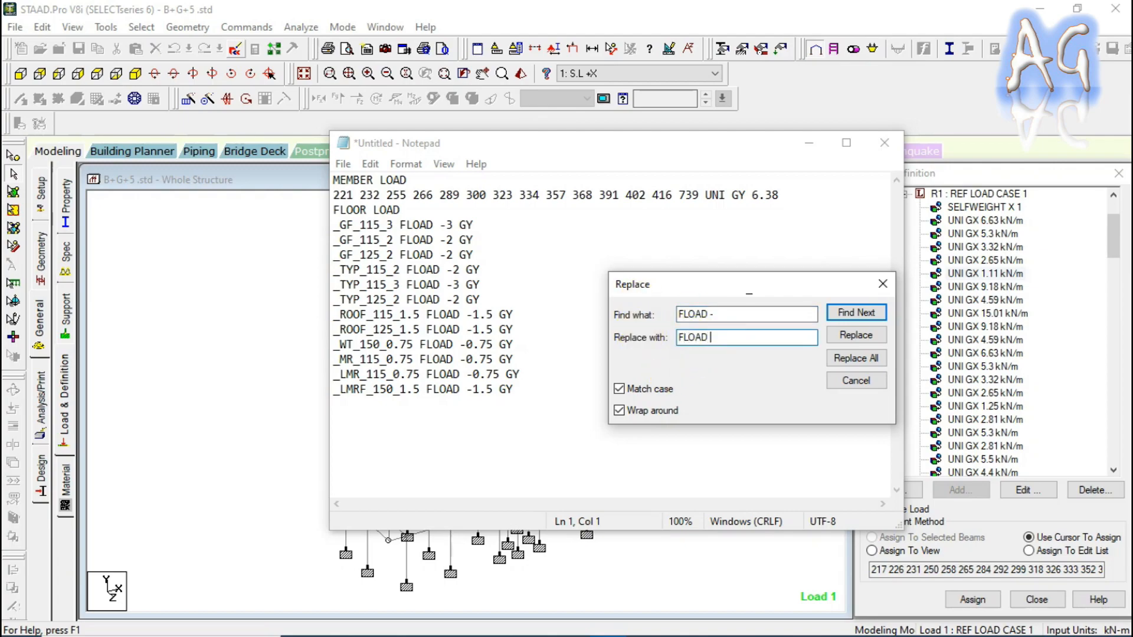
{"action": "left_click", "coordinate": [854, 360]}
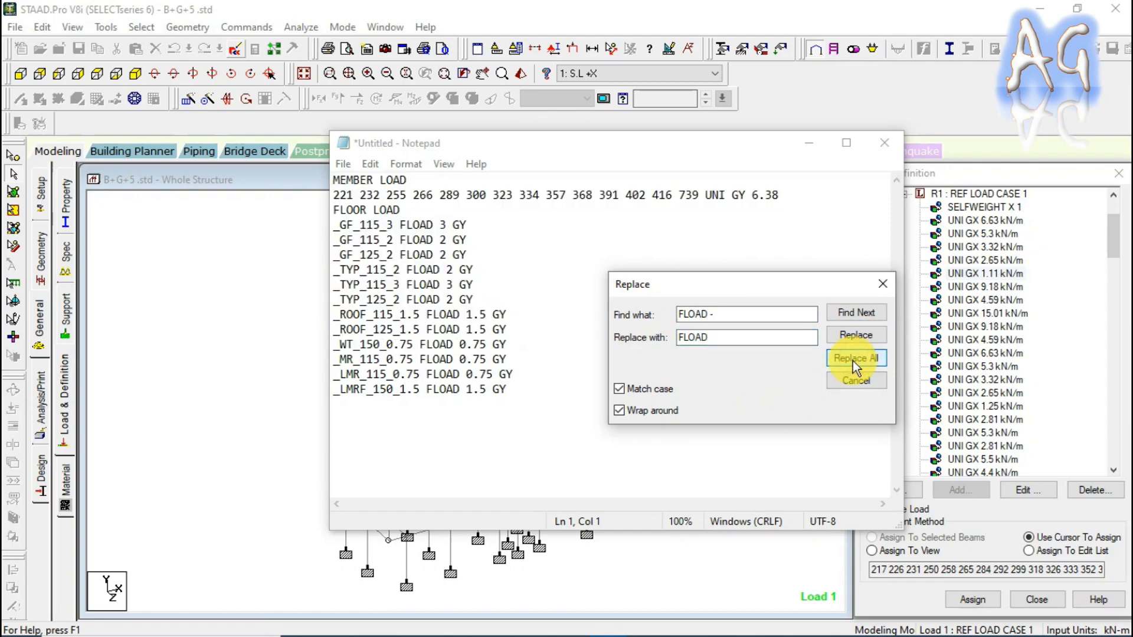
{"action": "left_click", "coordinate": [884, 285]}
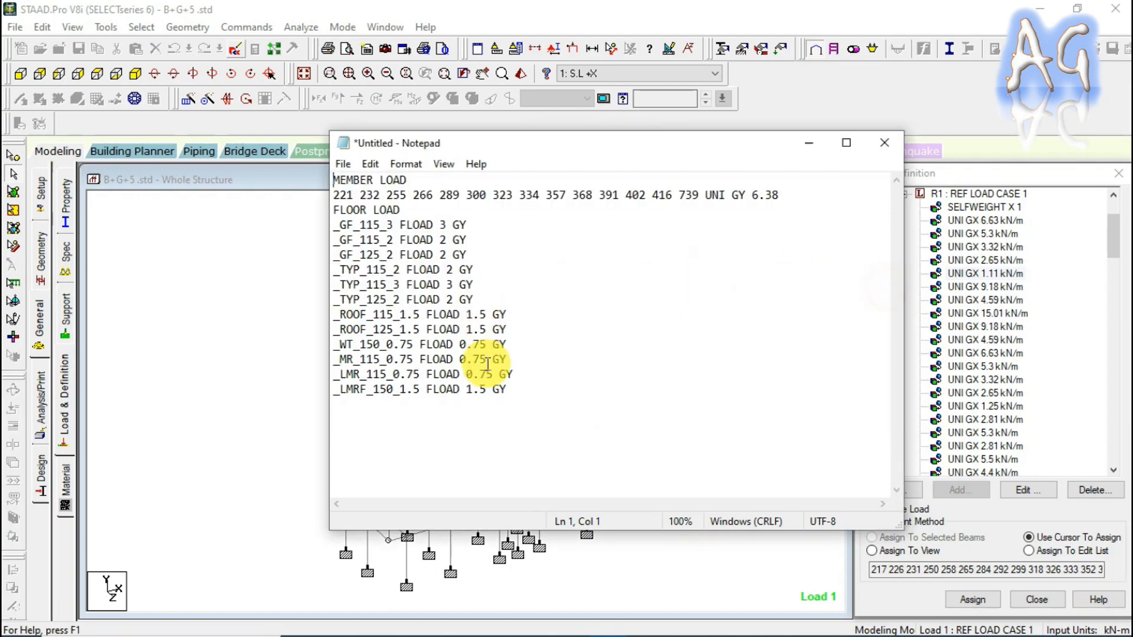
Delete the floor load lines for the _ROOF, _WT, _MR, _LMR and _LMRF groups.
{"action": "left_click", "coordinate": [505, 301]}
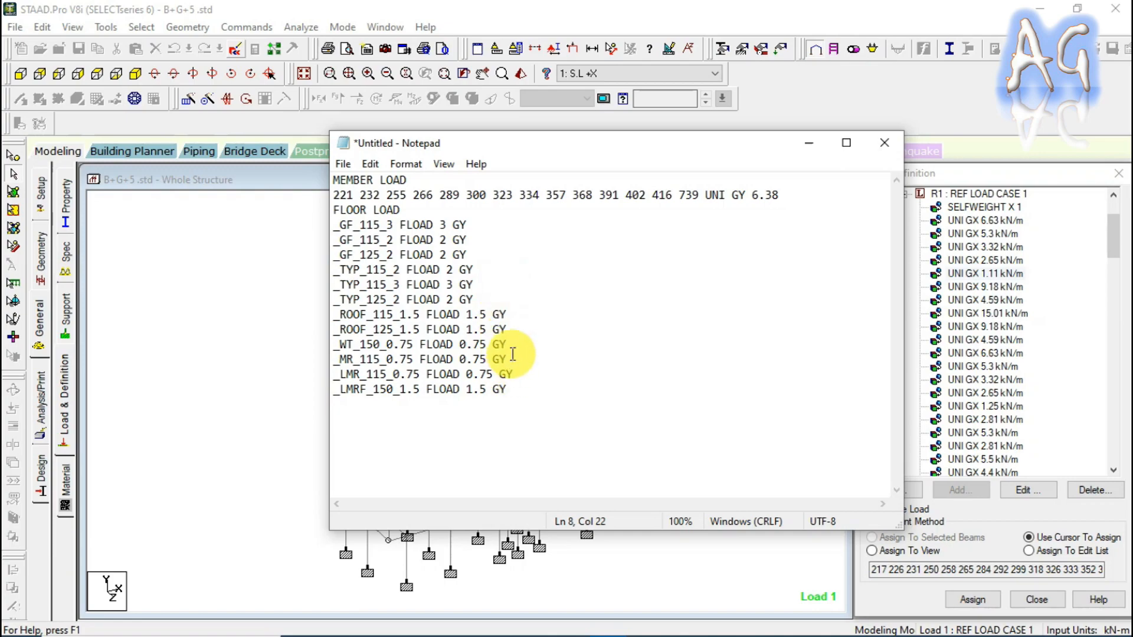
{"action": "left_click_drag", "start_coordinate": [513, 330], "coordinate": [317, 314]}
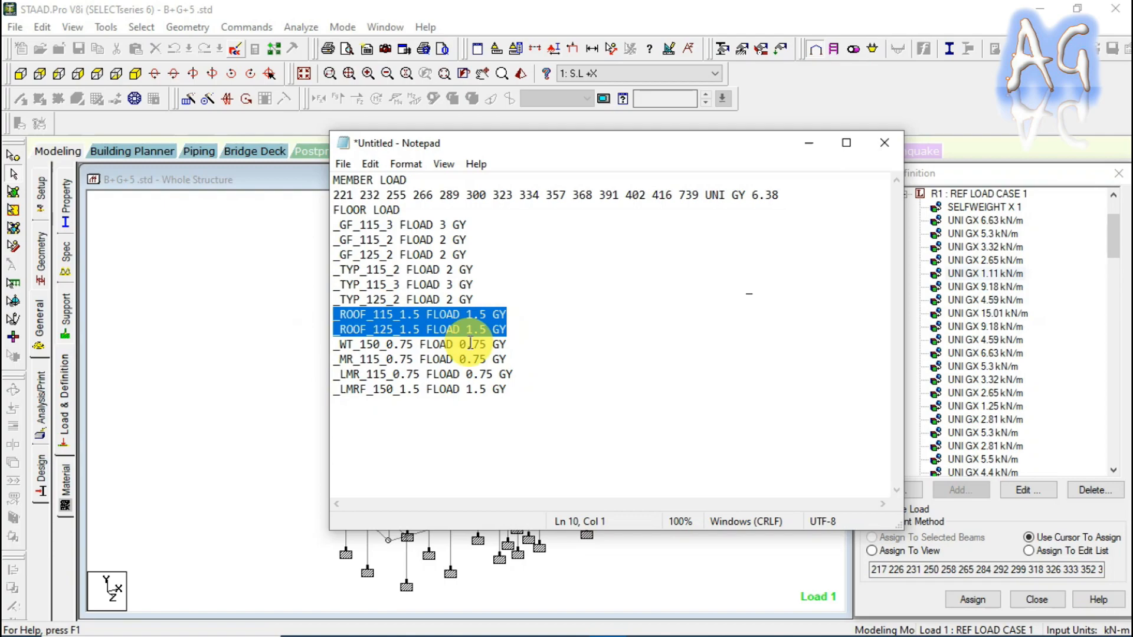
{"action": "key", "text": "Delete"}
{"action": "key", "text": "BackSpace"}
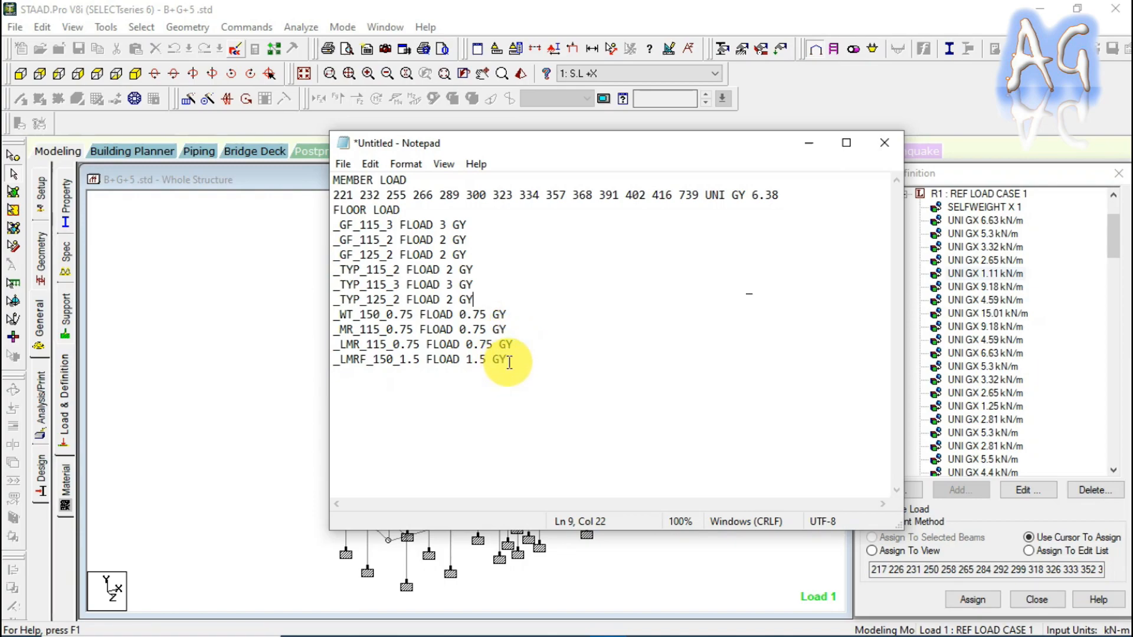
{"action": "left_click_drag", "start_coordinate": [507, 361], "coordinate": [308, 317]}
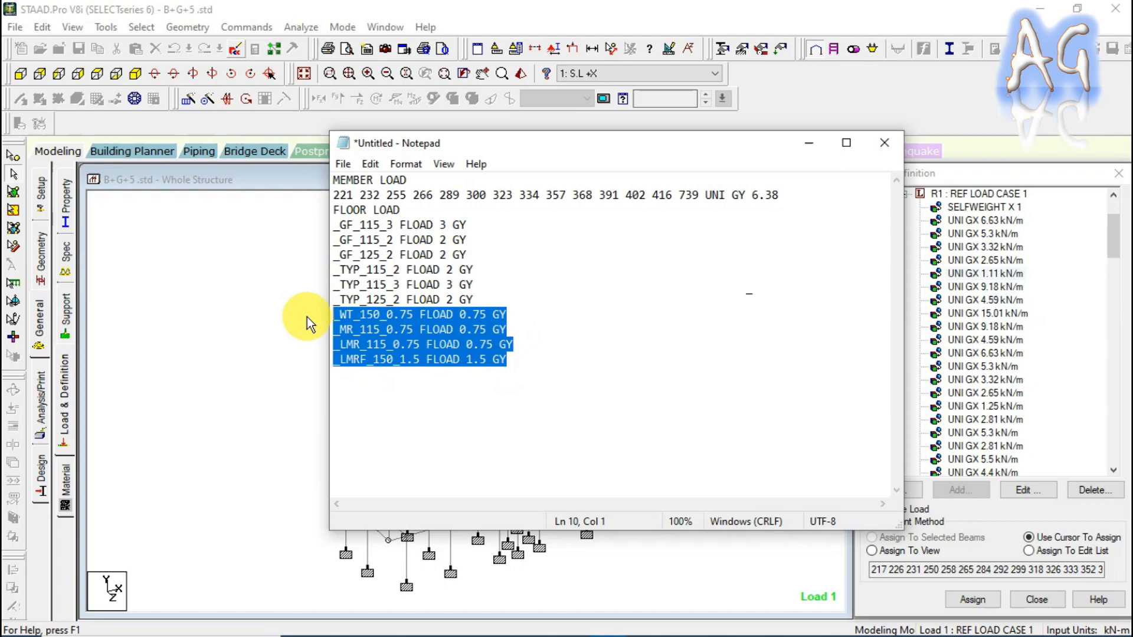
{"action": "key", "text": "Delete"}
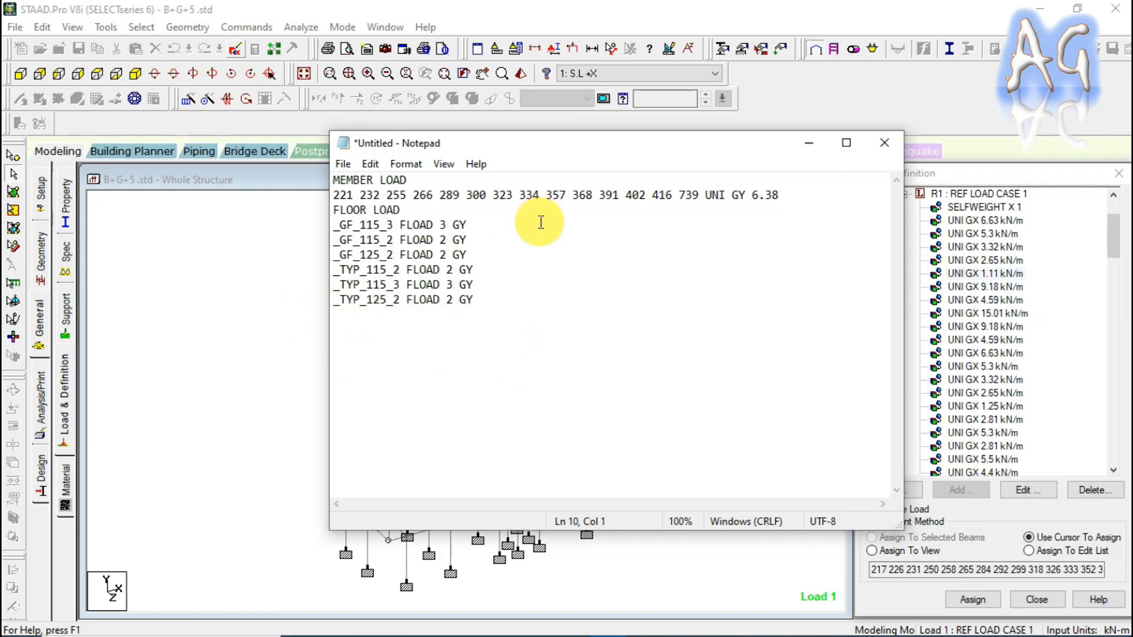
Set the ground floor FLOAD values to 0.75 for _GF_115_3 and 0.5 for _GF_115_2 and _GF_125_2.
{"action": "left_click", "coordinate": [445, 224]}
{"action": "key", "text": "shift+Left"}
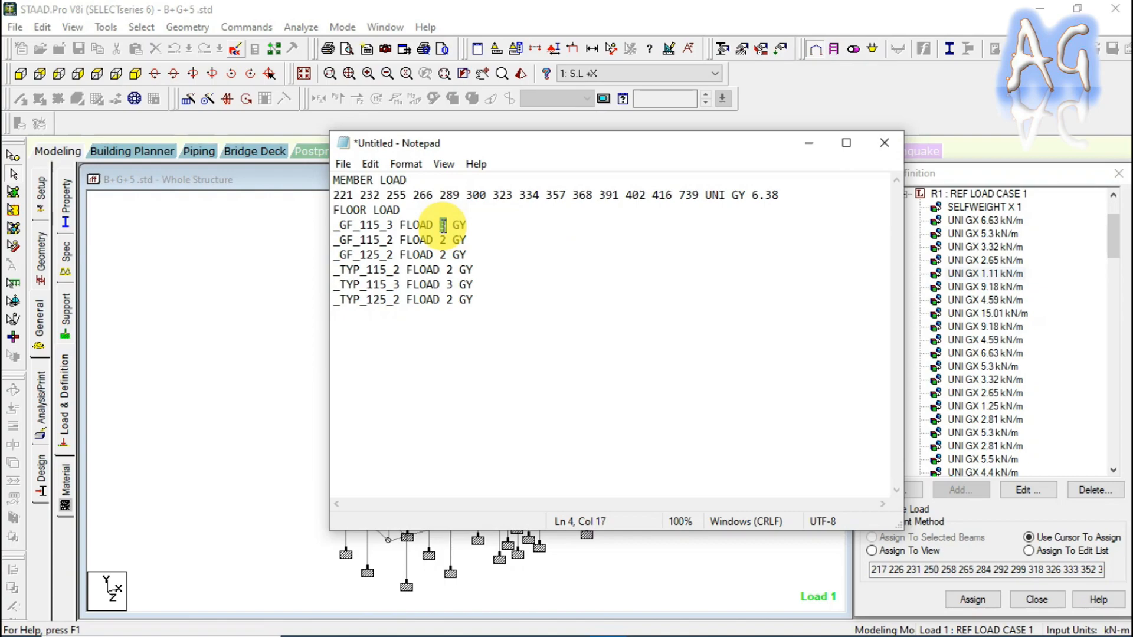
{"action": "type", "text": "0.75"}
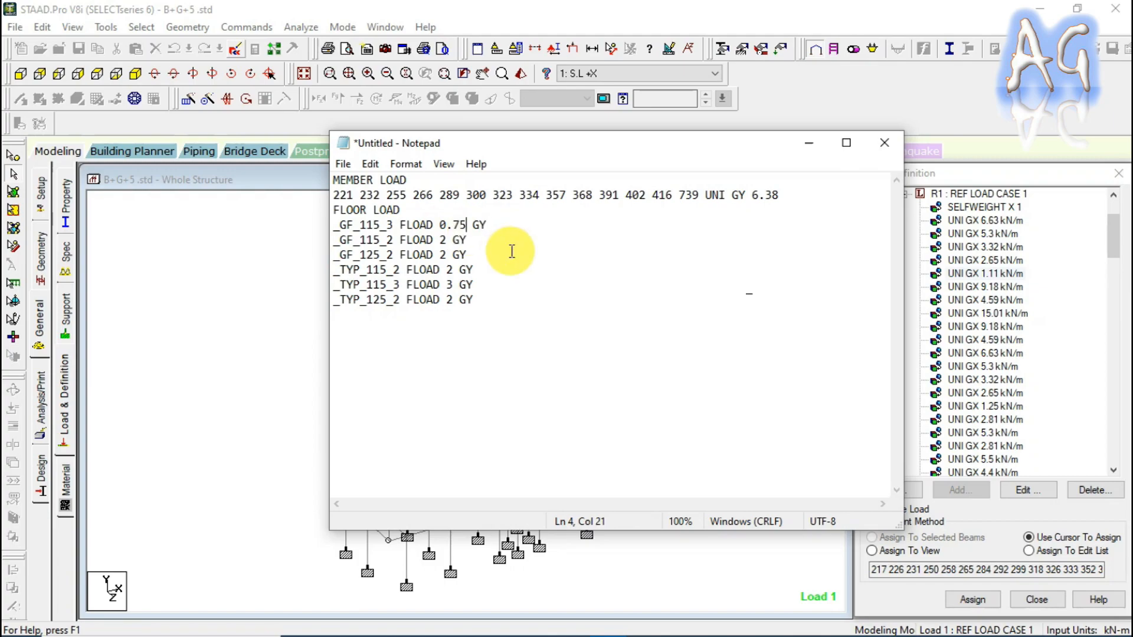
{"action": "left_click", "coordinate": [447, 241]}
{"action": "double_click", "coordinate": [447, 241]}
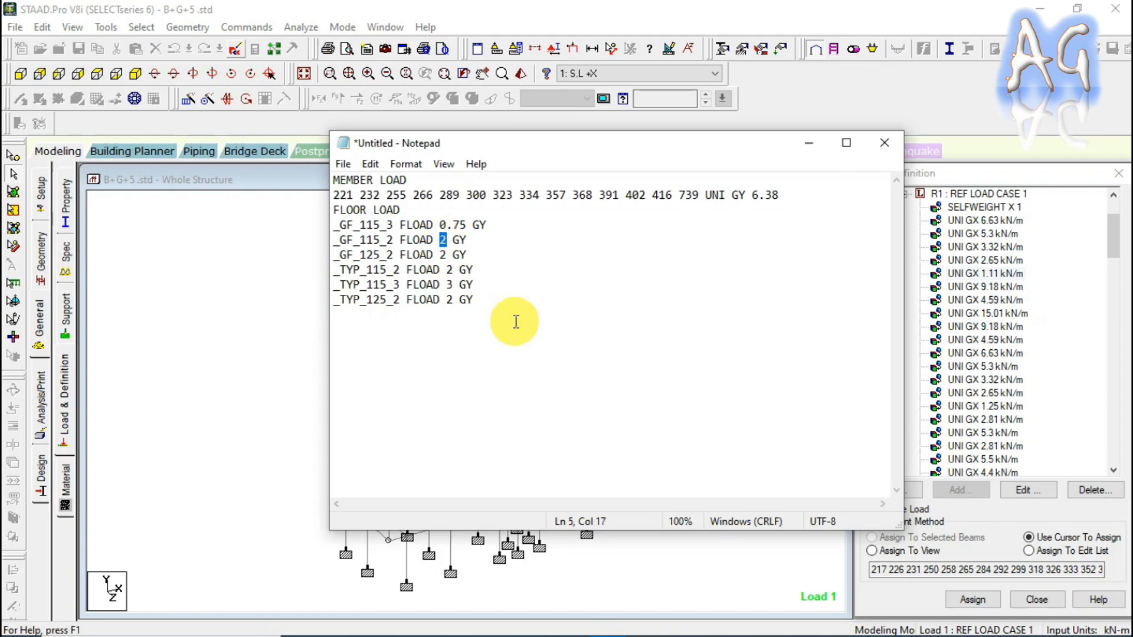
{"action": "type", "text": "0.5"}
{"action": "double_click", "coordinate": [445, 255]}
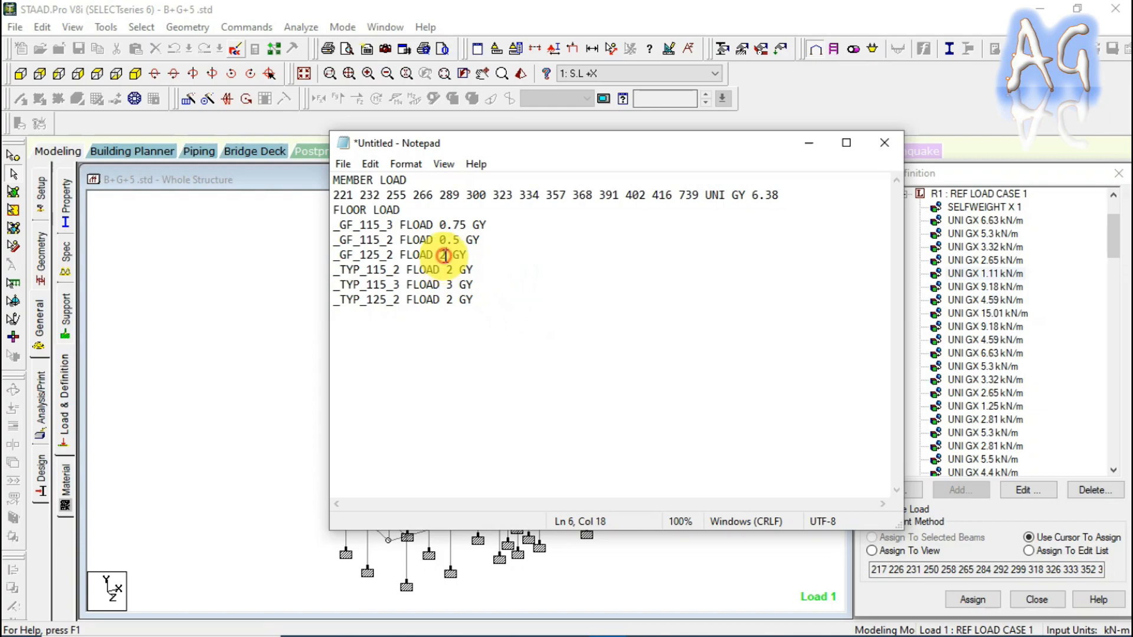
{"action": "type", "text": "0.5"}
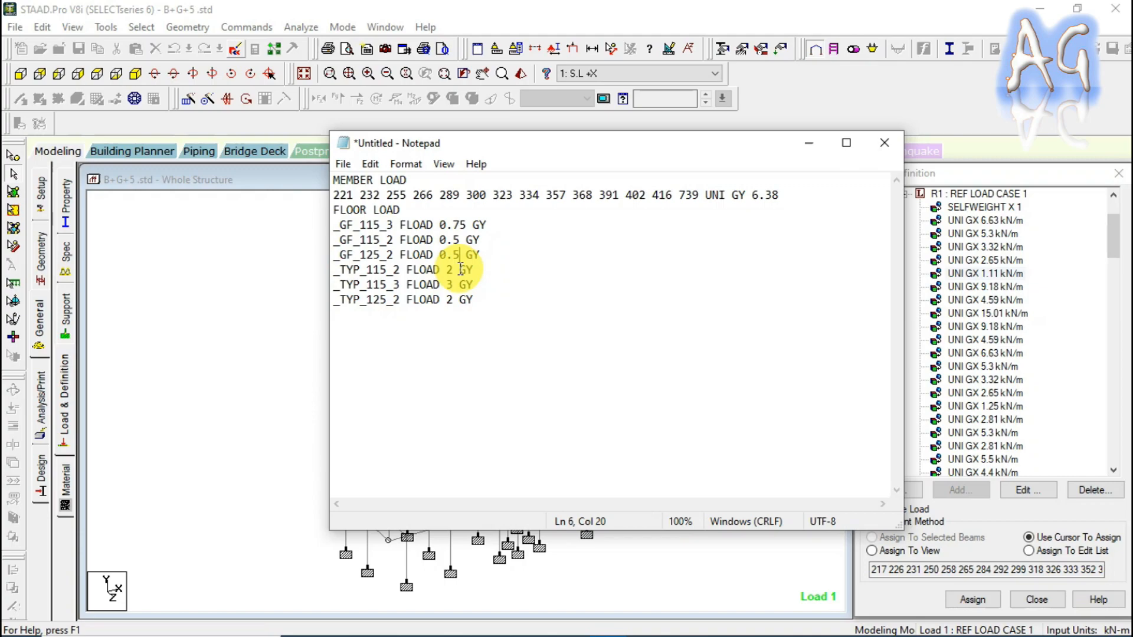
Set the typical floor FLOAD values to 0.5 for _TYP_115_2, 0.75 for _TYP_115_3 and 0.5 for _TYP_125_2.
{"action": "left_click_drag", "start_coordinate": [455, 269], "coordinate": [450, 271]}
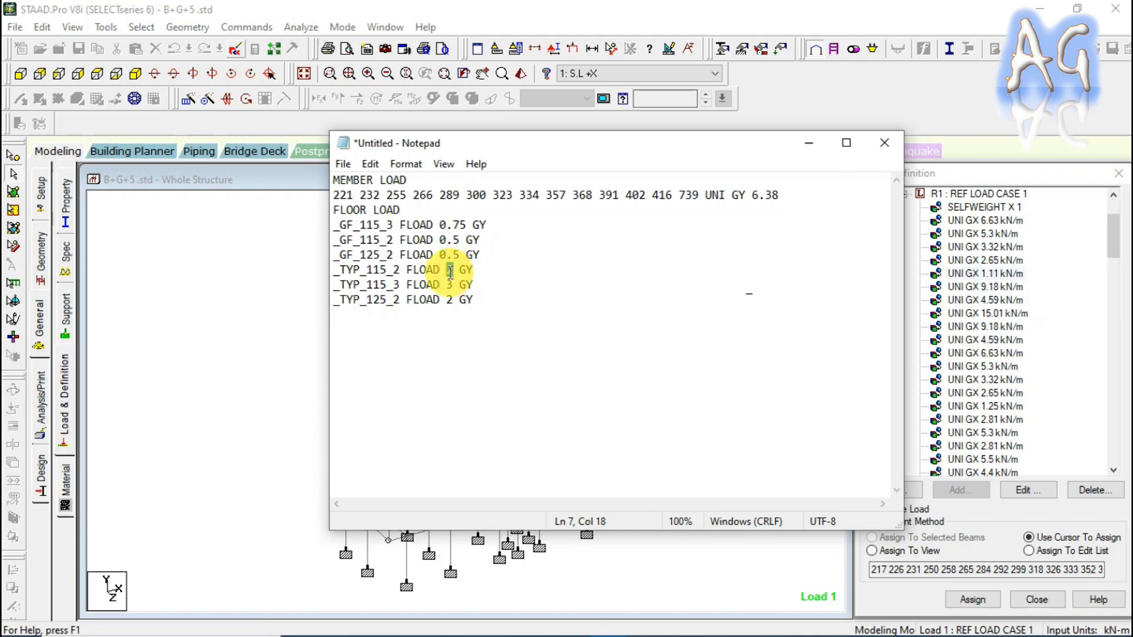
{"action": "type", "text": "0.5"}
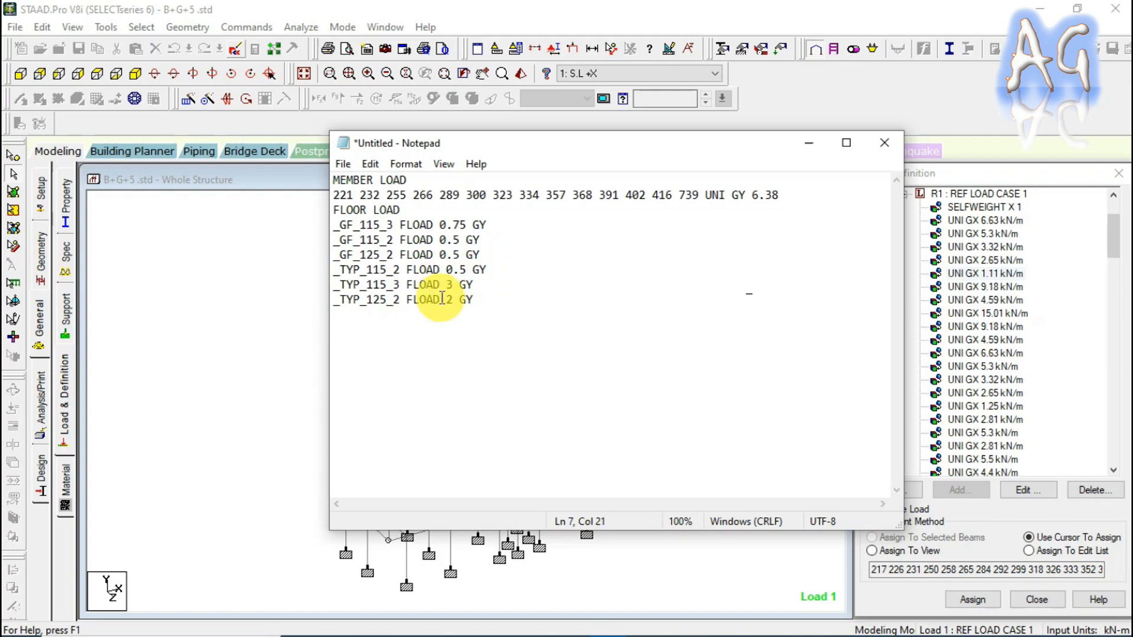
{"action": "double_click", "coordinate": [448, 284]}
{"action": "type", "text": "0"}
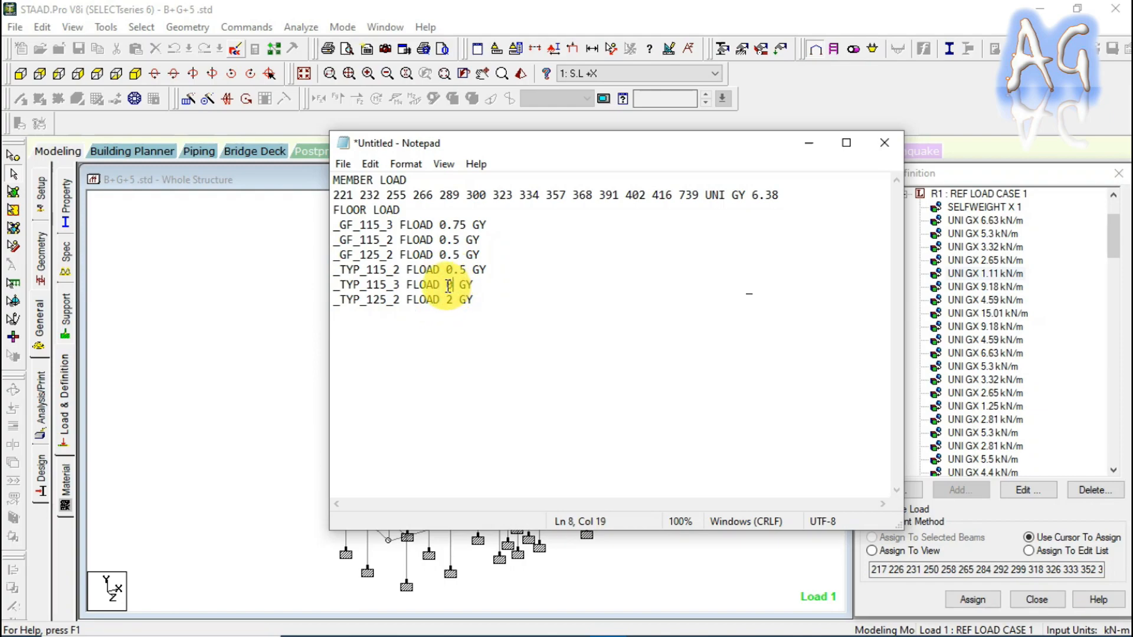
{"action": "type", "text": ".75"}
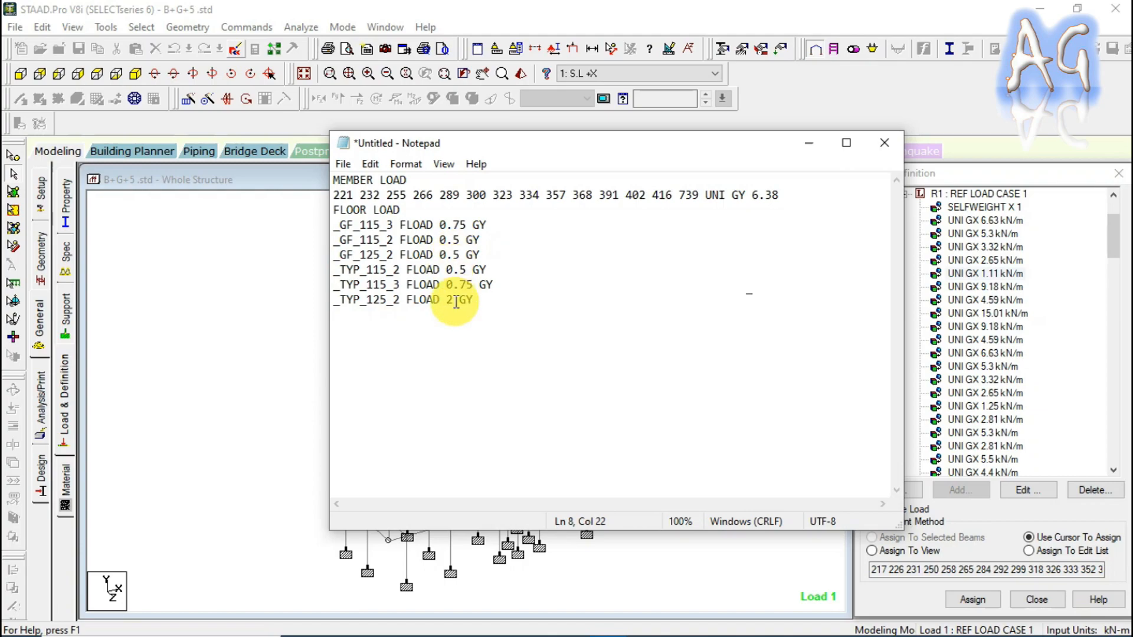
{"action": "double_click", "coordinate": [448, 301]}
{"action": "type", "text": "0.5"}
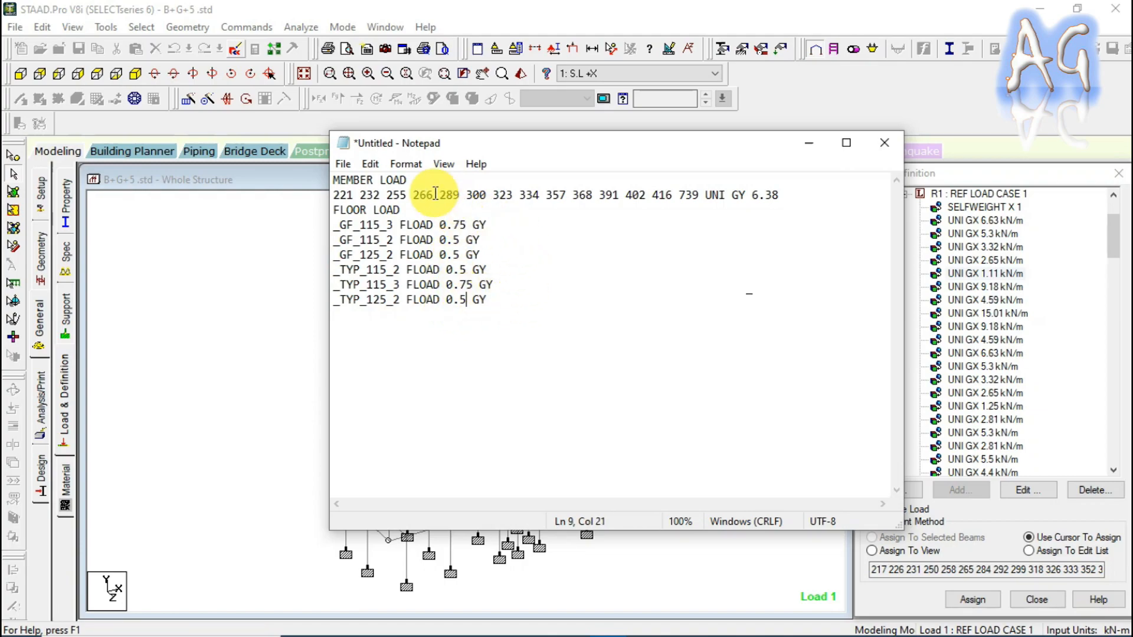
Copy the whole GY member and floor load block from Notepad and switch to the STAAD.Pro Editor.
{"action": "left_click_drag", "start_coordinate": [494, 300], "coordinate": [340, 179]}
{"action": "left_click_drag", "start_coordinate": [496, 309], "coordinate": [314, 178]}
{"action": "key", "text": "alt+Tab"}
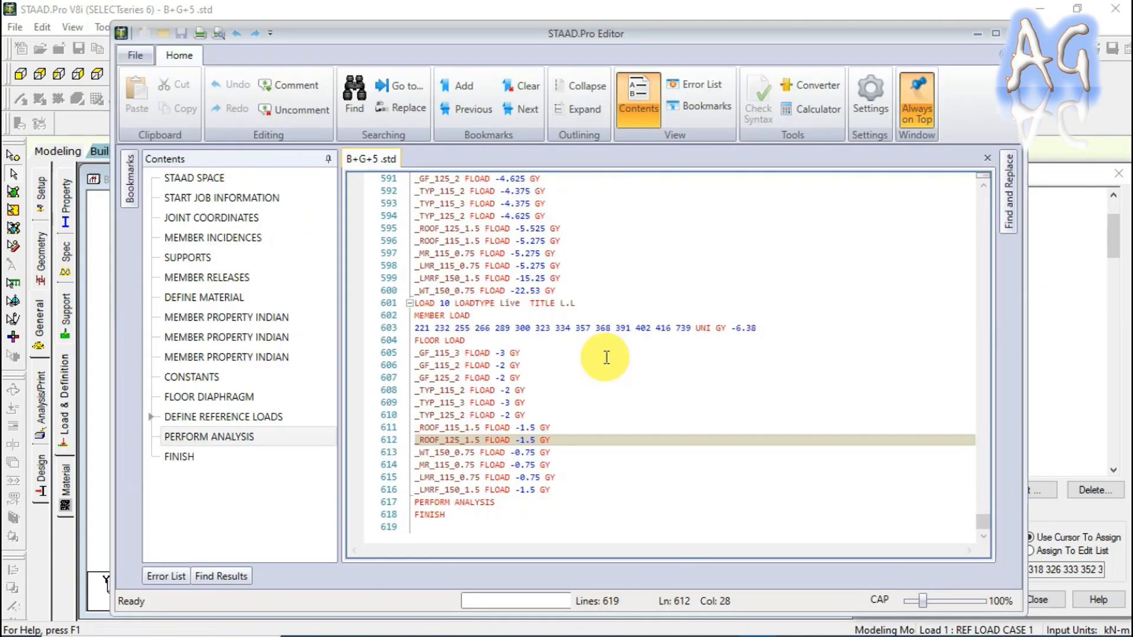
Add the comment line "******LL*****" after the _WT_150_0.75 GZ floor load, just before END DEFINE REFERENCE LOADS.
{"action": "double_click", "coordinate": [238, 413]}
{"action": "scroll", "coordinate": [649, 431], "scroll_direction": "down", "scroll_amount": 20}
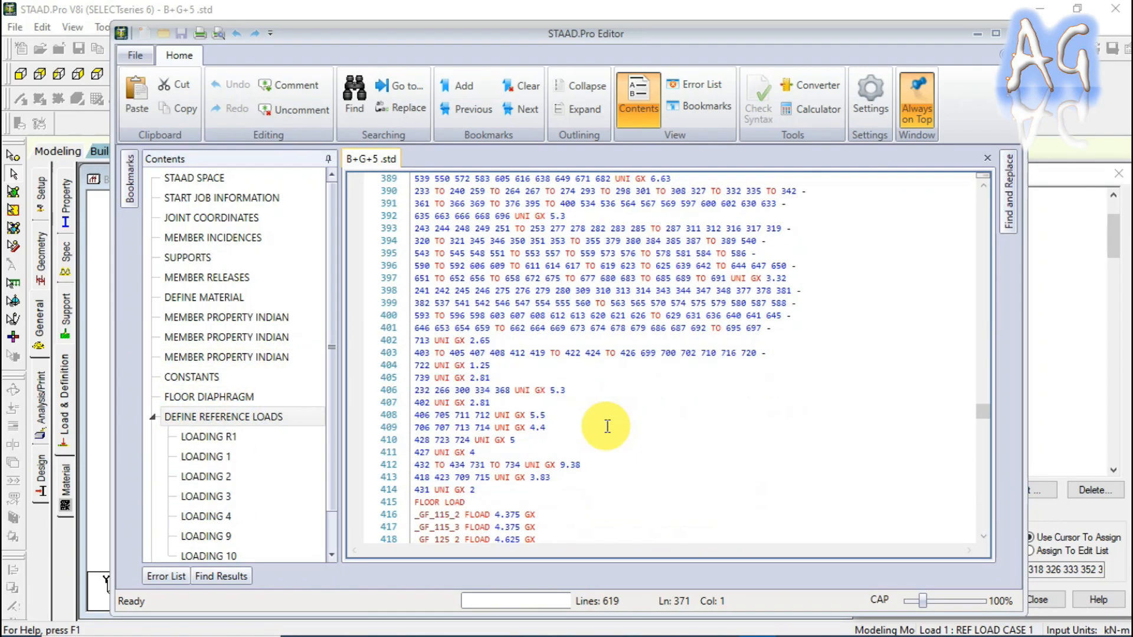
{"action": "scroll", "coordinate": [606, 426], "scroll_direction": "down", "scroll_amount": 20}
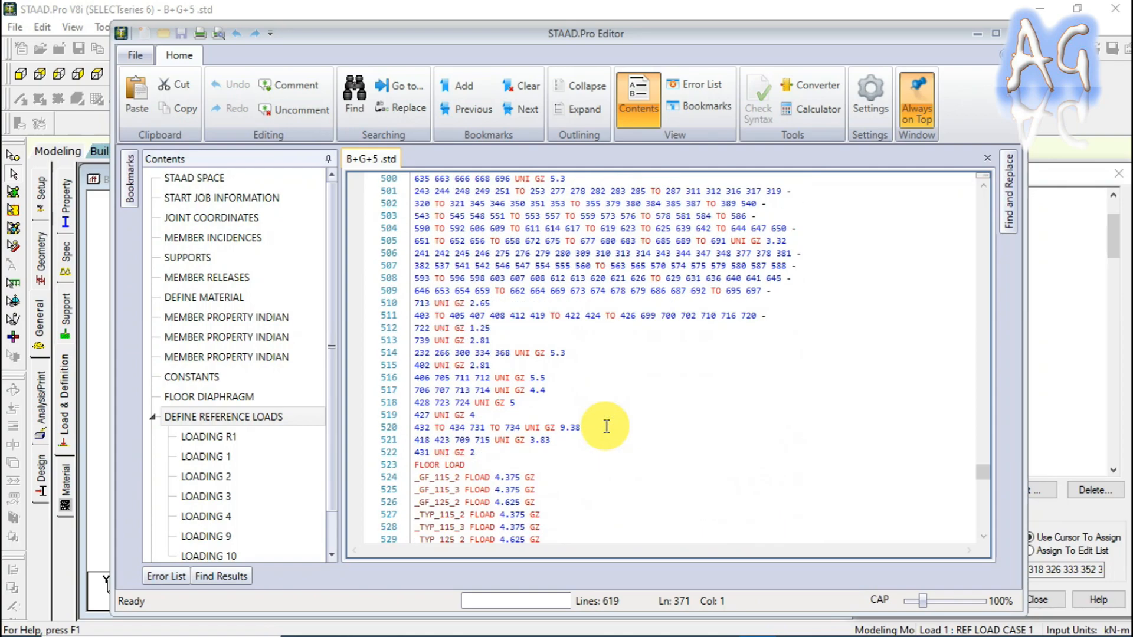
{"action": "scroll", "coordinate": [606, 426], "scroll_direction": "down", "scroll_amount": 2}
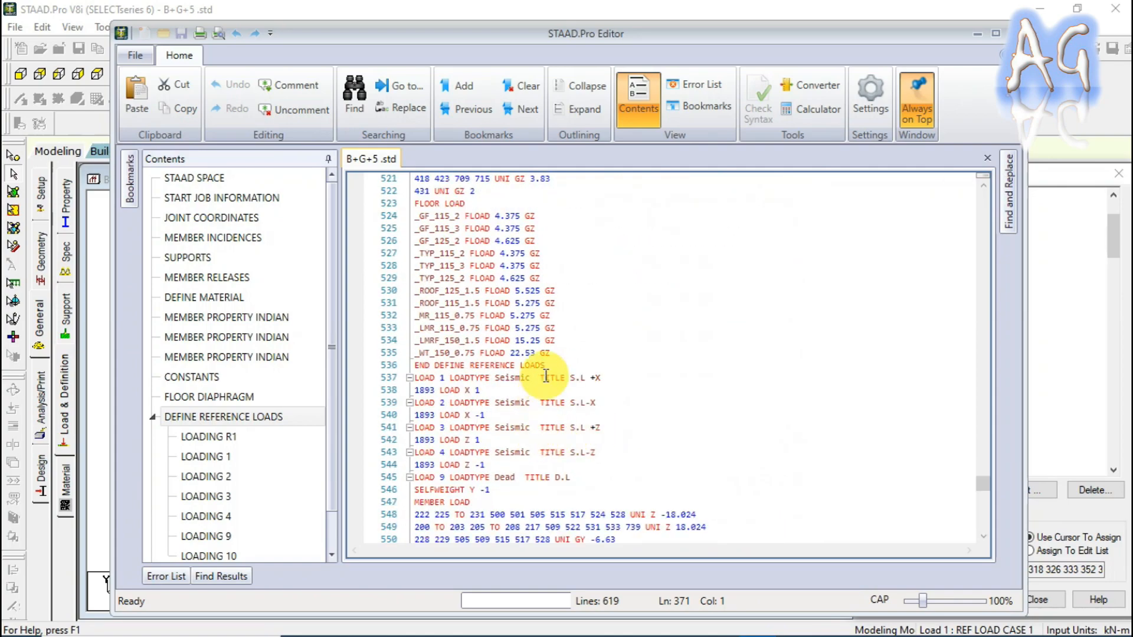
{"action": "left_click", "coordinate": [555, 354]}
{"action": "key", "text": "Return"}
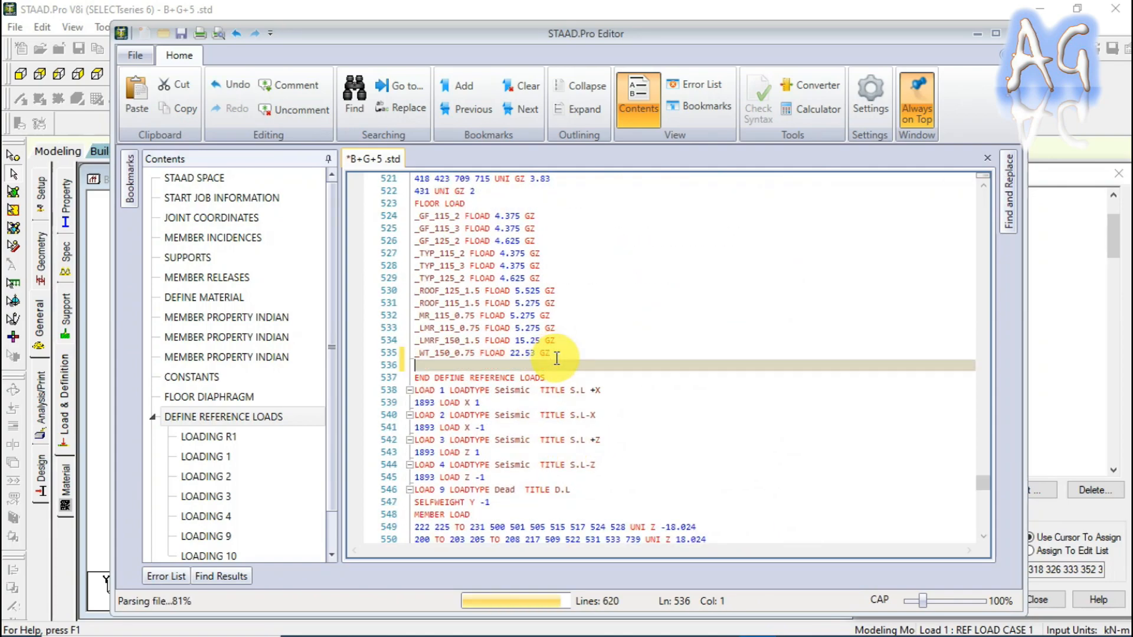
{"action": "type", "text": "******LL*****"}
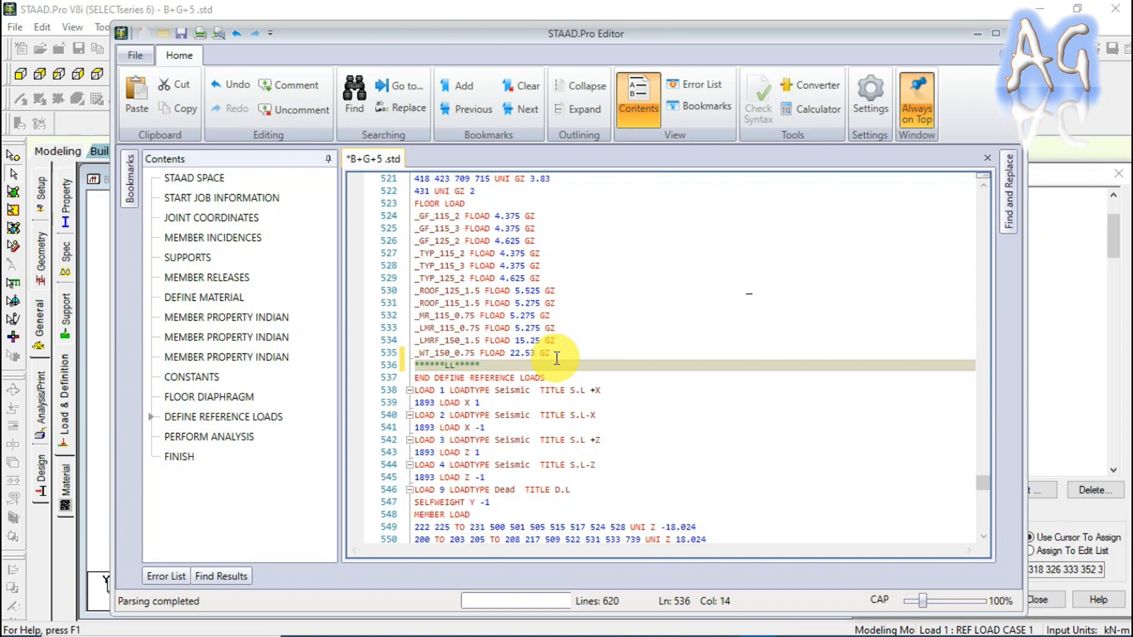
Add the comment lines "*****X*****", "*****Y******" and "*****Z*****" below the LL comment.
{"action": "key", "text": "Return"}
{"action": "type", "text": "*****X*****"}
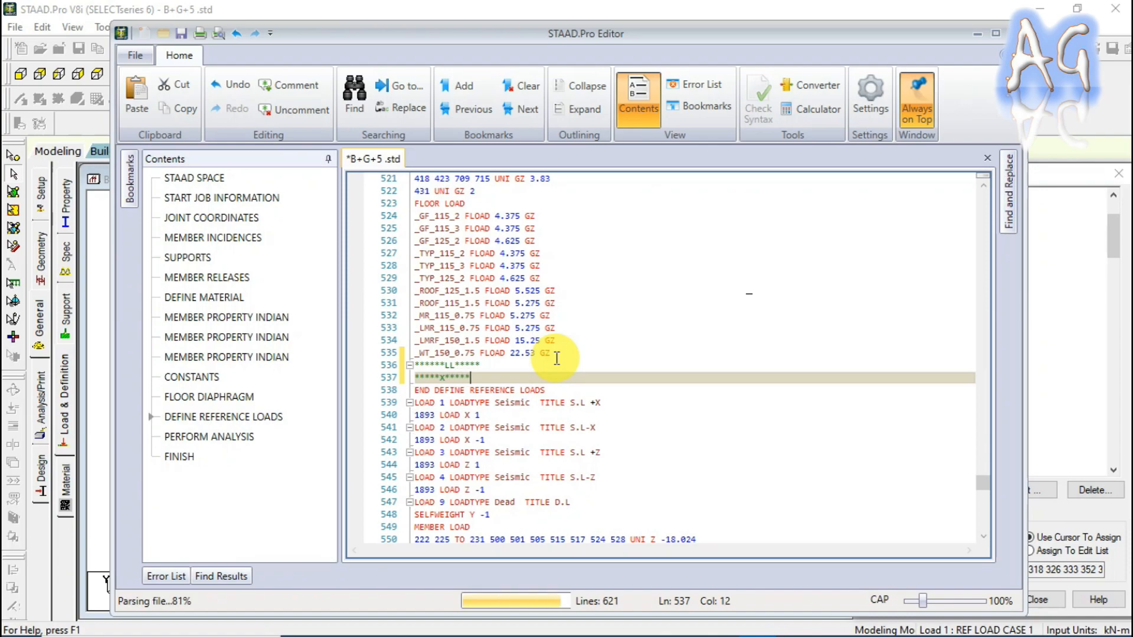
{"action": "key", "text": "Return"}
{"action": "type", "text": "*****"}
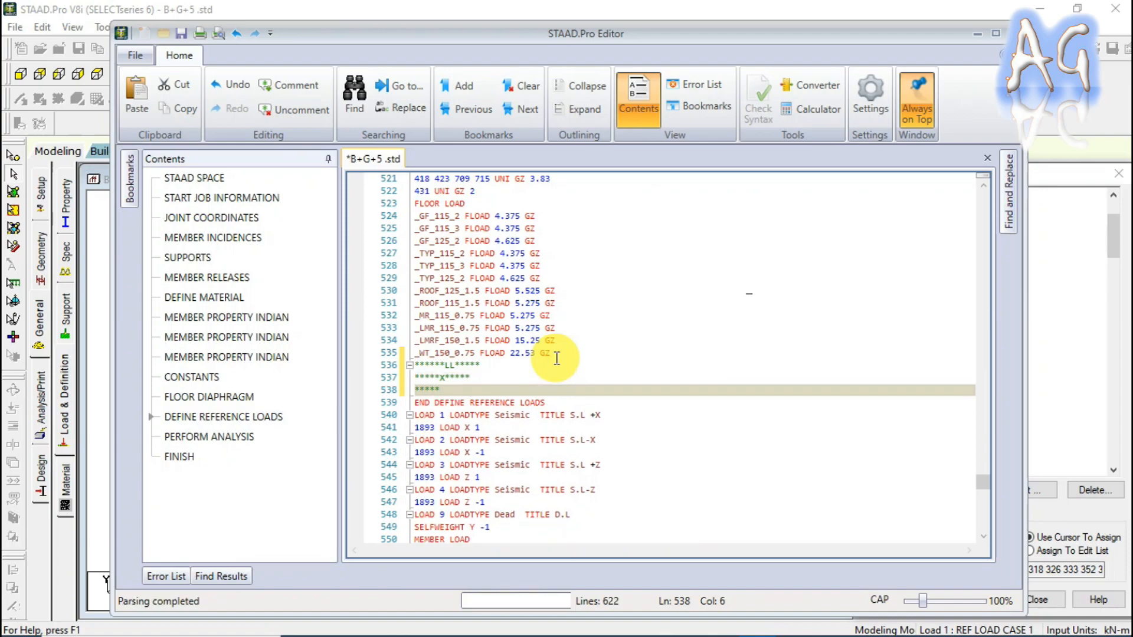
{"action": "type", "text": "Y******"}
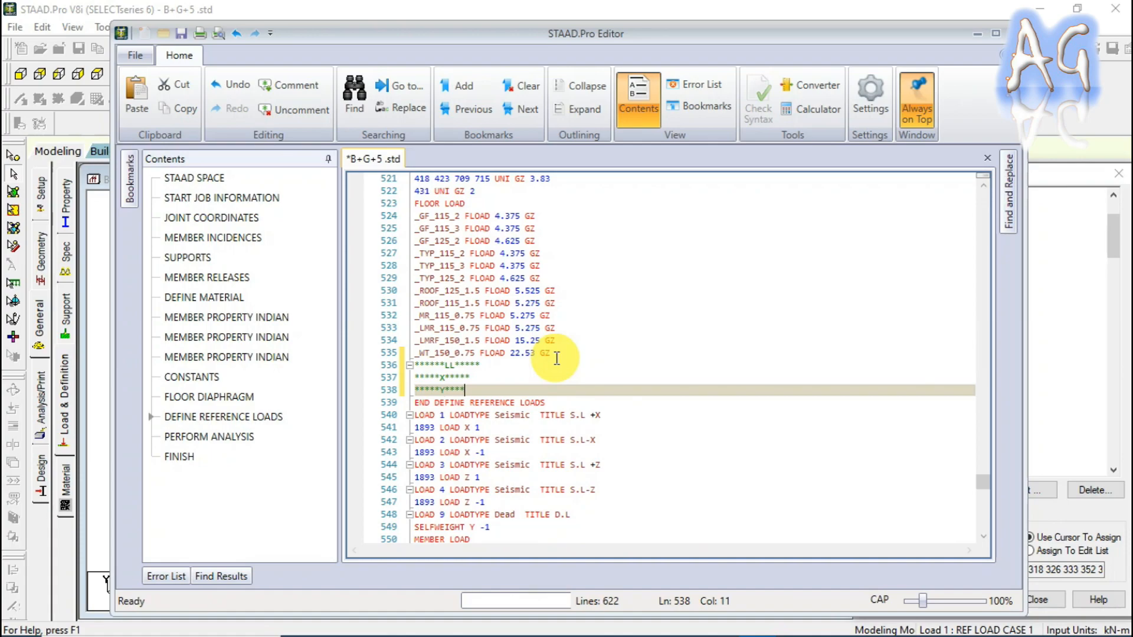
{"action": "key", "text": "Return"}
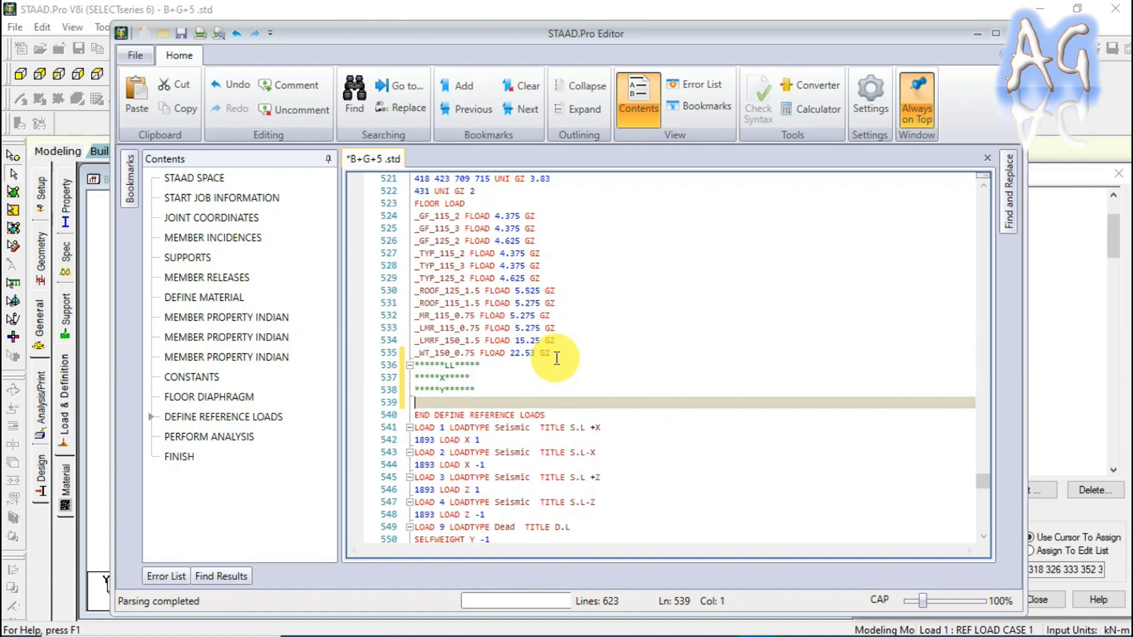
{"action": "type", "text": "*****Z**"}
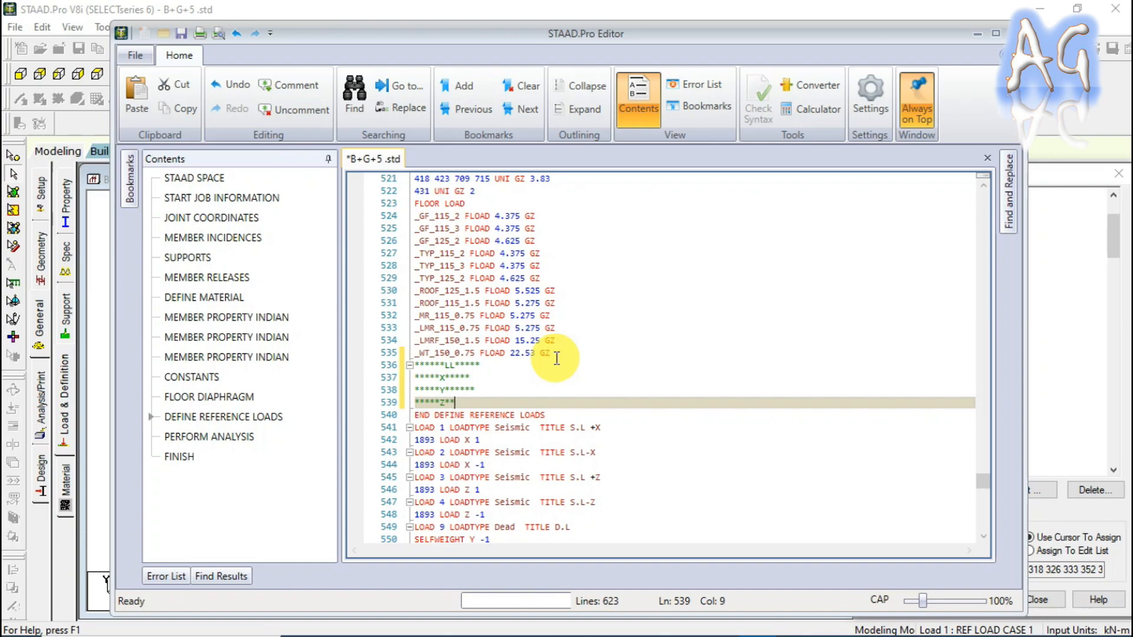
{"action": "type", "text": "***"}
Paste the copied GY member and floor load block on a new line below the Y comment.
{"action": "key", "text": "Up"}
{"action": "key", "text": "Up"}
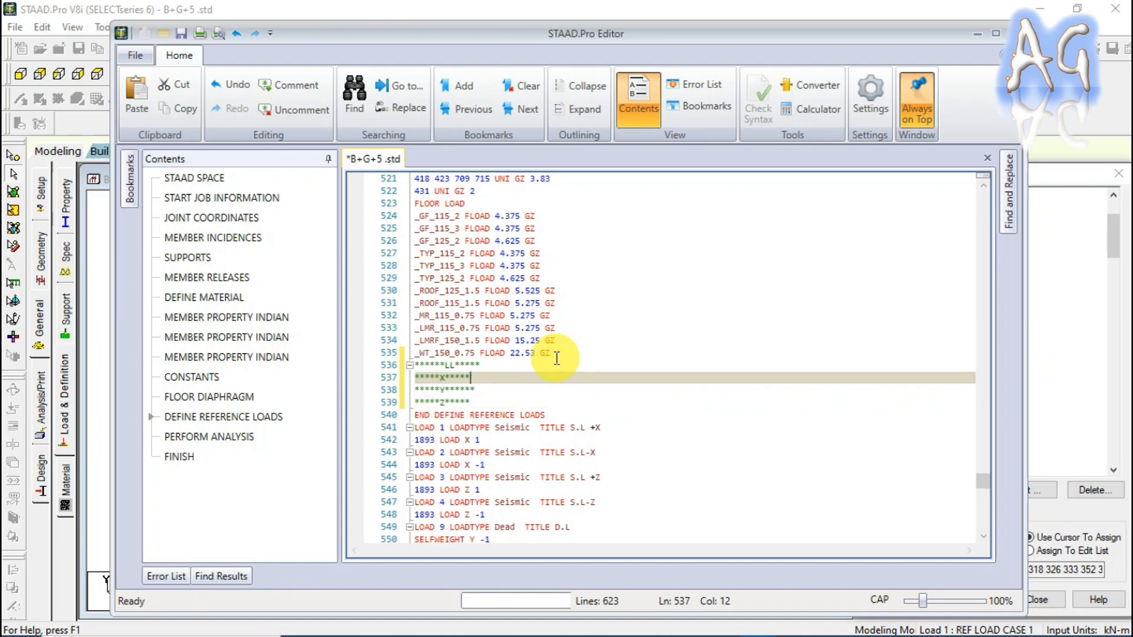
{"action": "key", "text": "Down"}
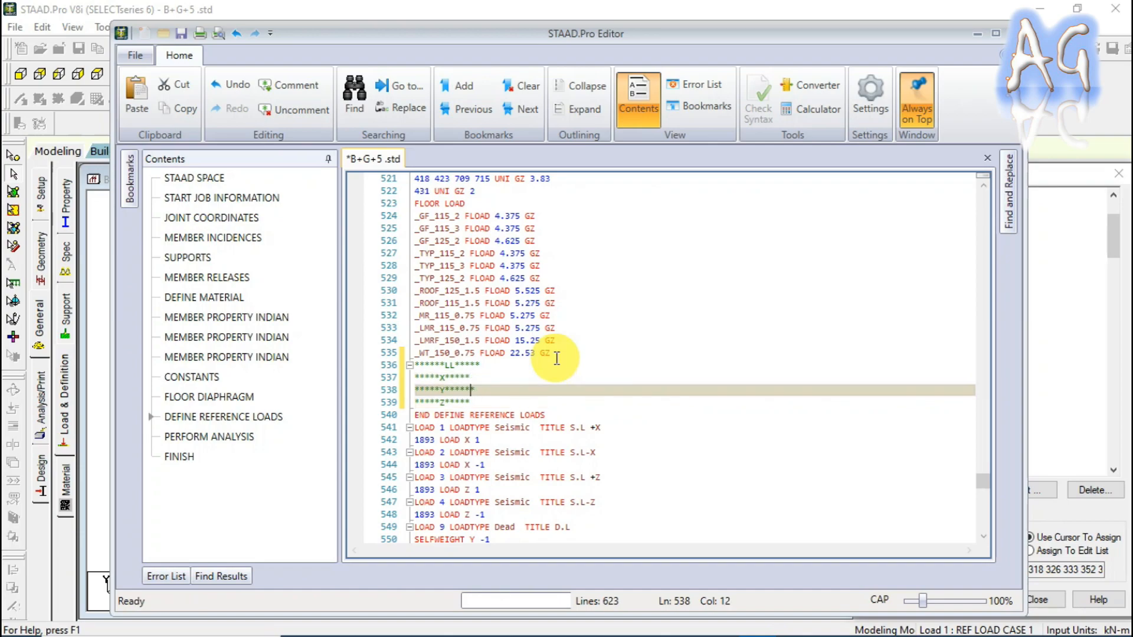
{"action": "key", "text": "Return"}
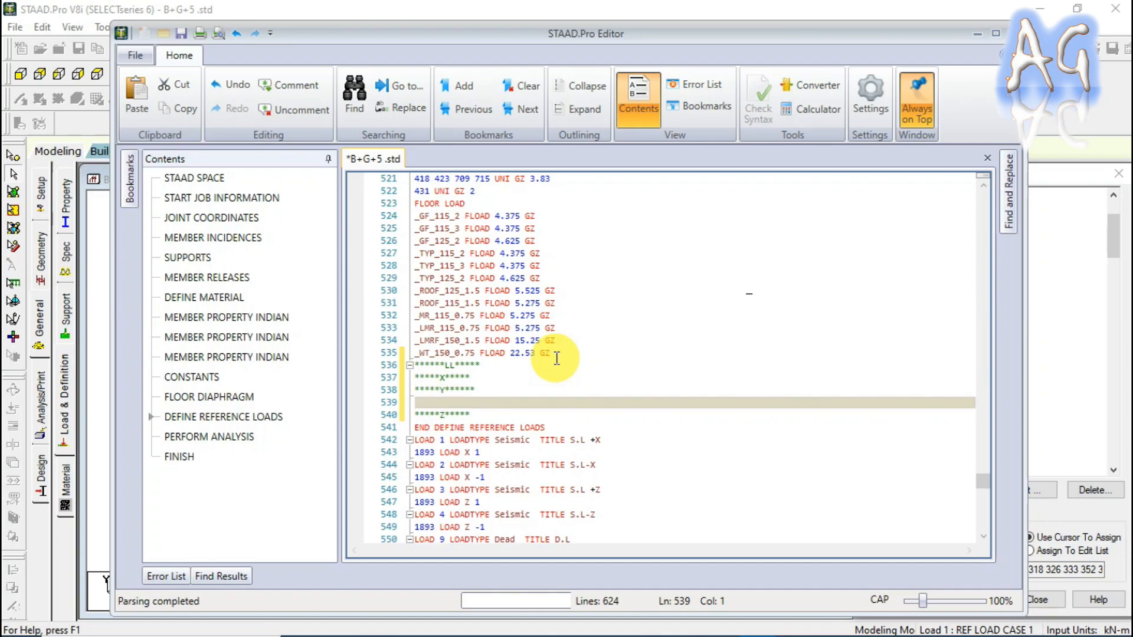
{"action": "key", "text": "ctrl+v"}
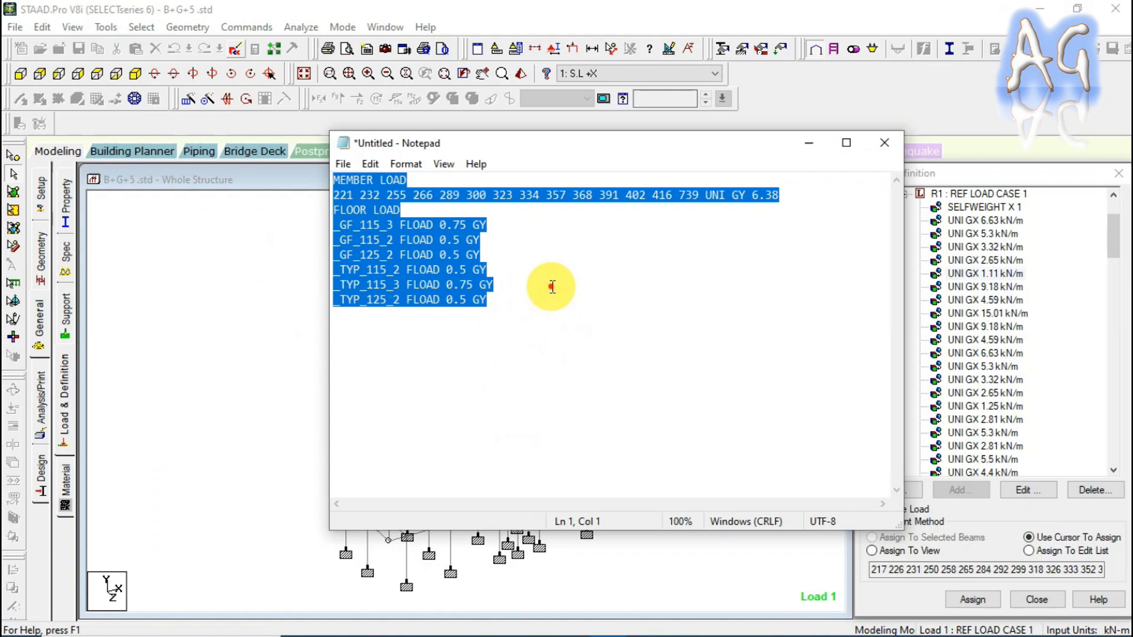
In Notepad, replace all occurrences of "GY" with "GX" in the live load block and close the Replace dialog.
{"action": "left_click", "coordinate": [552, 286]}
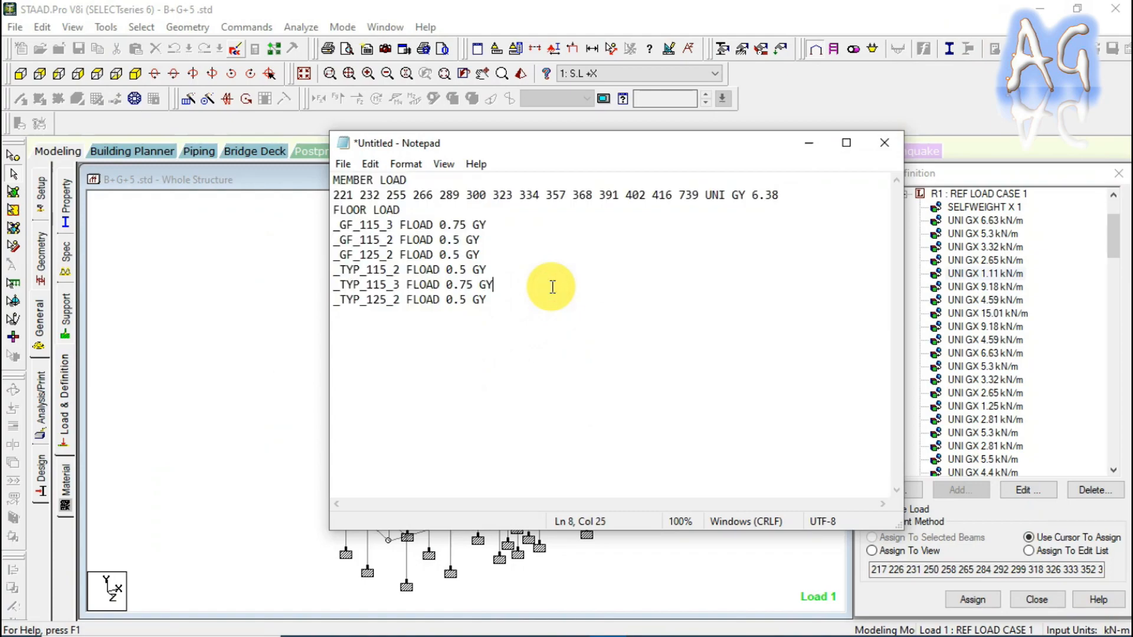
{"action": "left_click", "coordinate": [372, 164]}
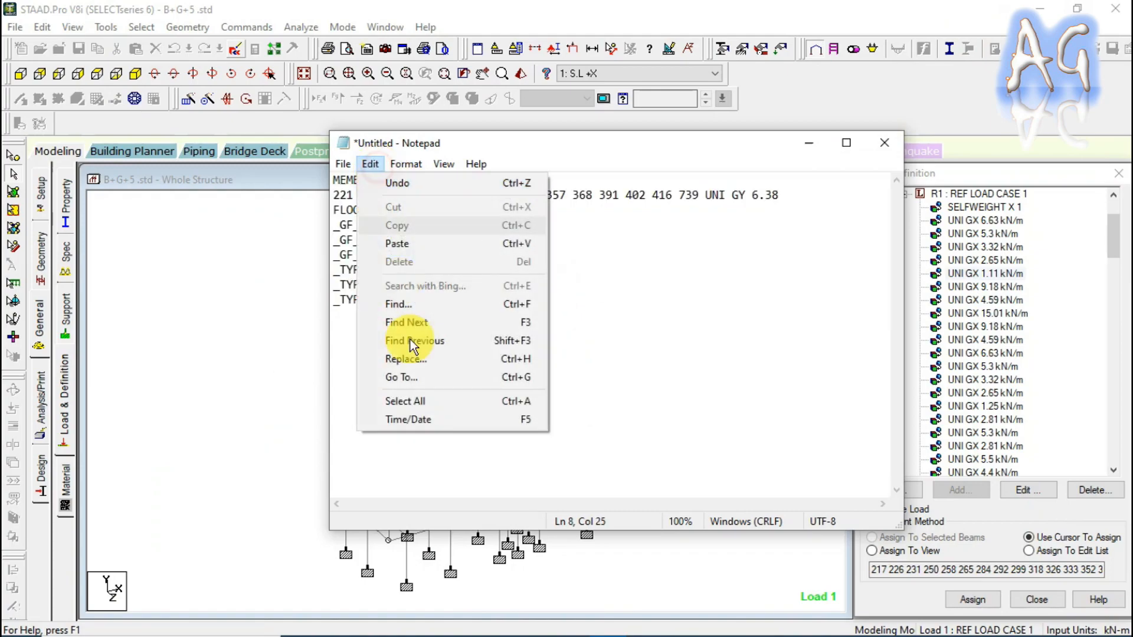
{"action": "left_click", "coordinate": [444, 358]}
{"action": "type", "text": "GY"}
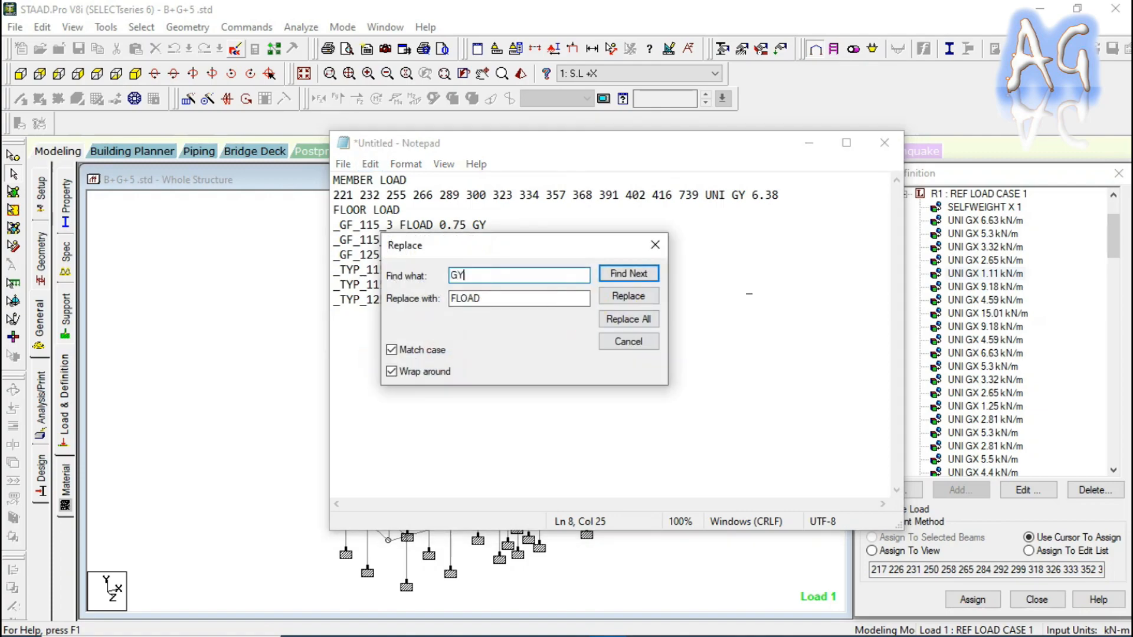
{"action": "left_click_drag", "start_coordinate": [554, 301], "coordinate": [365, 304]}
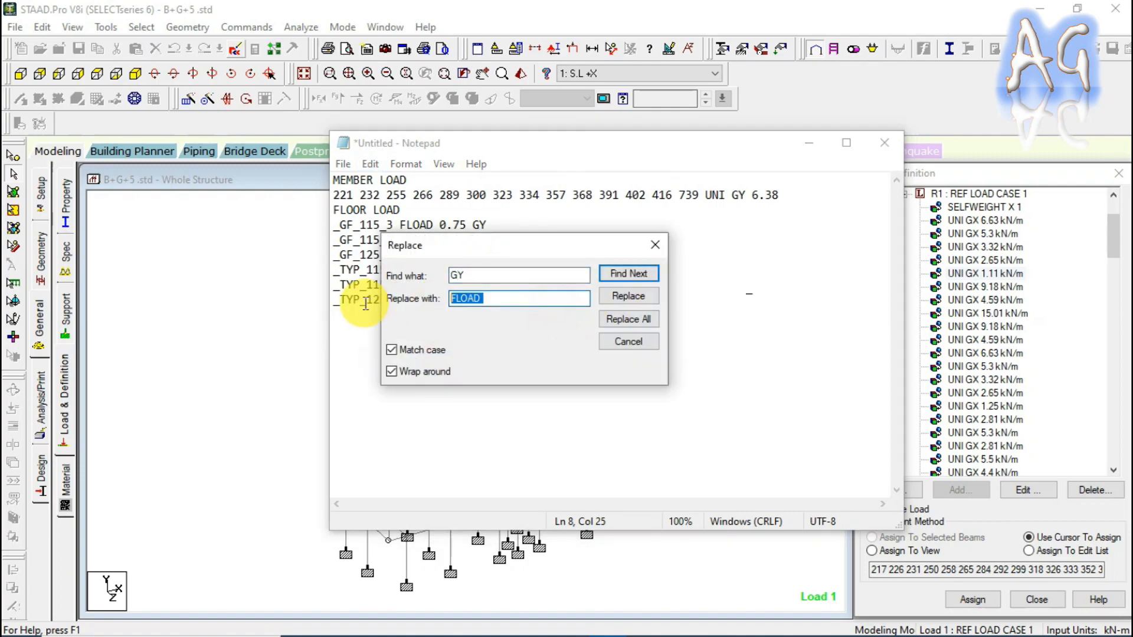
{"action": "type", "text": "GX"}
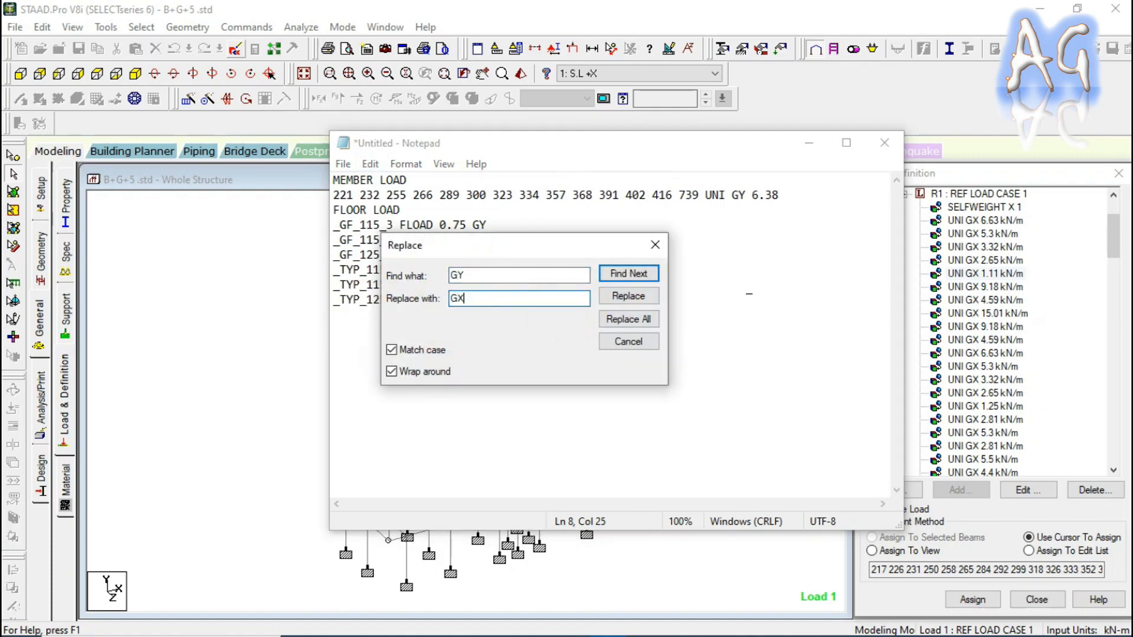
{"action": "left_click", "coordinate": [606, 321]}
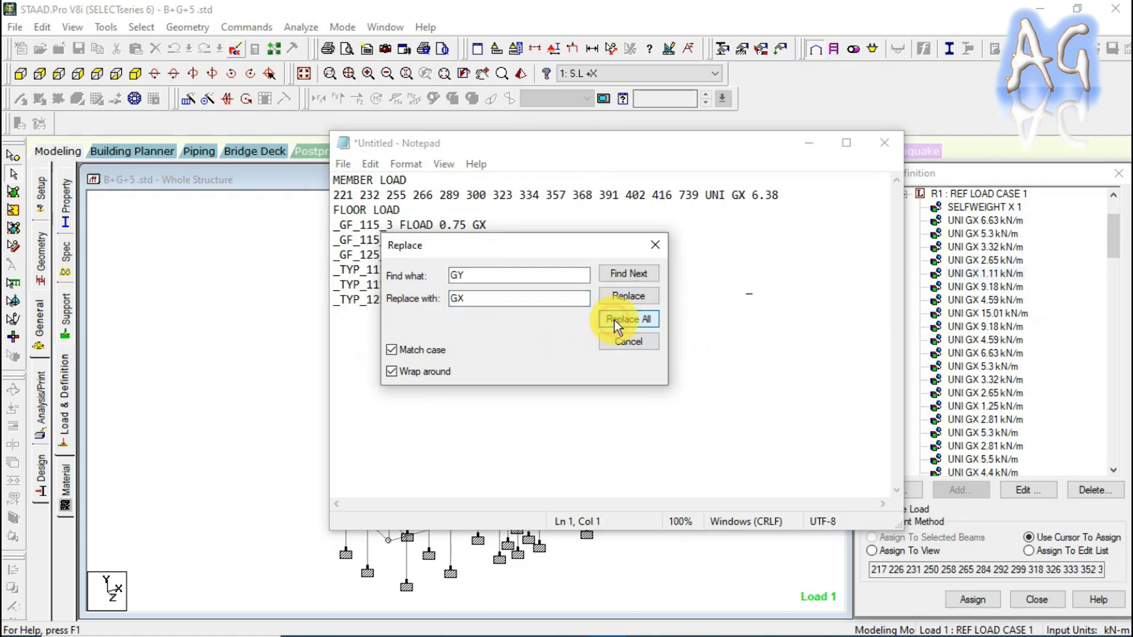
{"action": "left_click", "coordinate": [658, 243]}
Copy the whole GX load block and paste it on a new line below the X comment in the STAAD.Pro Editor.
{"action": "key", "text": "ctrl+a"}
{"action": "key", "text": "ctrl+c"}
{"action": "key", "text": "alt+Tab"}
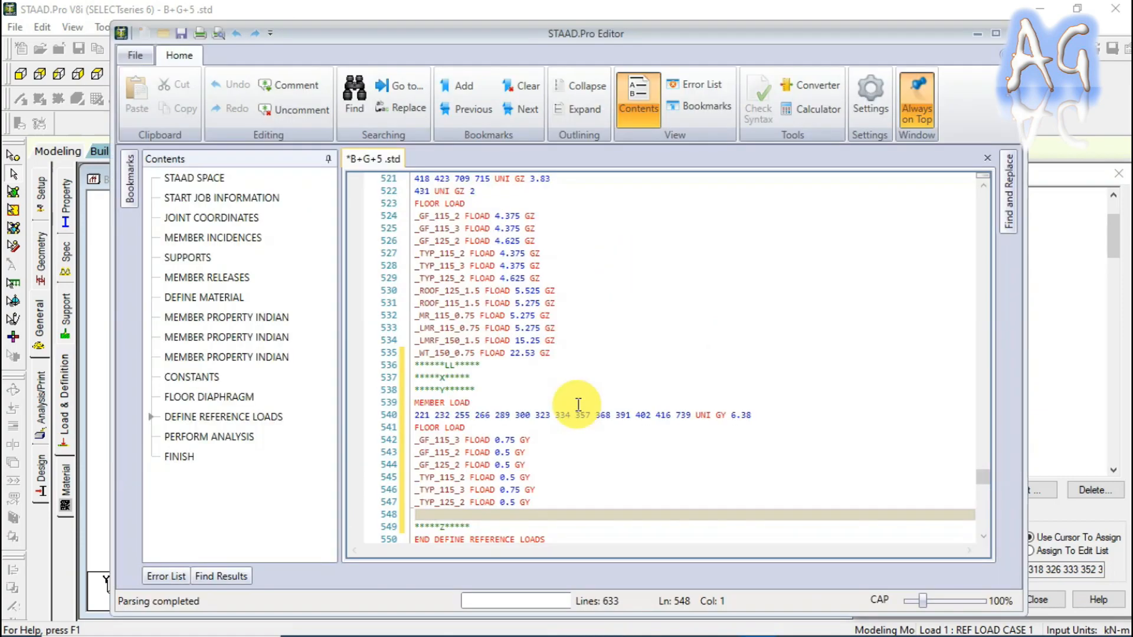
{"action": "left_click", "coordinate": [419, 377]}
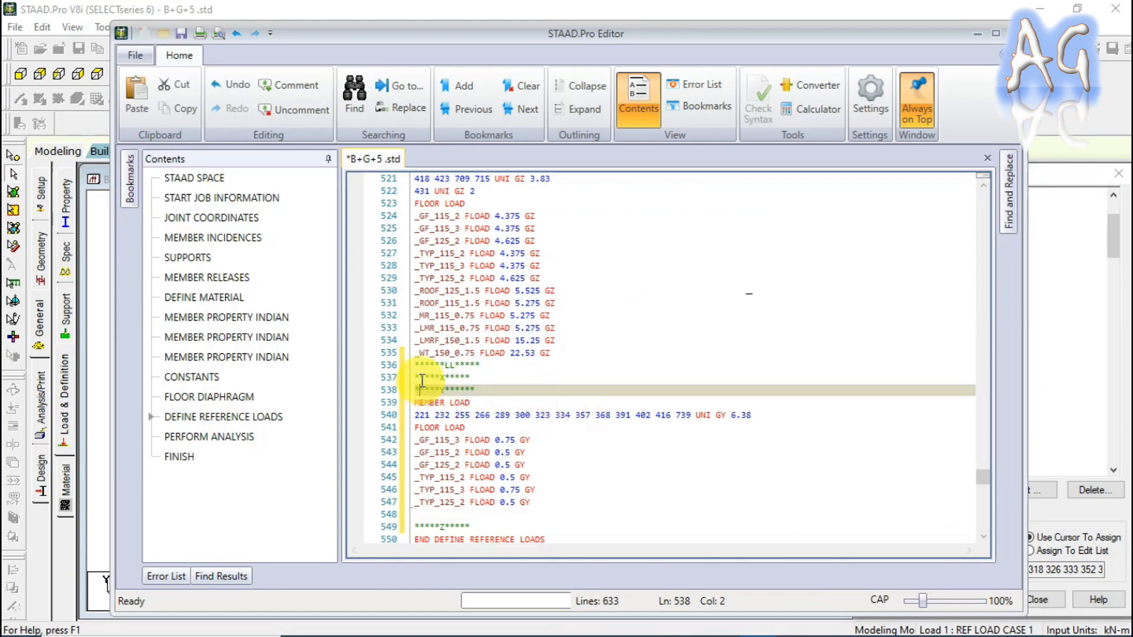
{"action": "key", "text": "Right"}
{"action": "key", "text": "Right"}
{"action": "key", "text": "Right"}
{"action": "key", "text": "Right"}
{"action": "key", "text": "Right"}
{"action": "key", "text": "Right"}
{"action": "key", "text": "Right"}
{"action": "key", "text": "Right"}
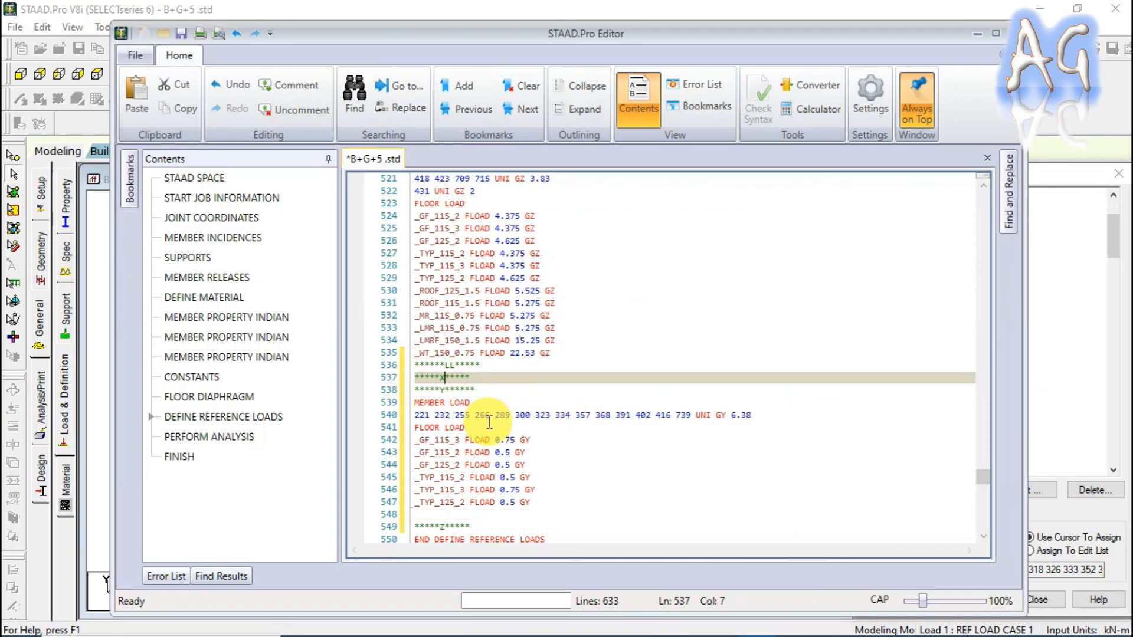
{"action": "key", "text": "Right"}
{"action": "key", "text": "Right"}
{"action": "key", "text": "Return"}
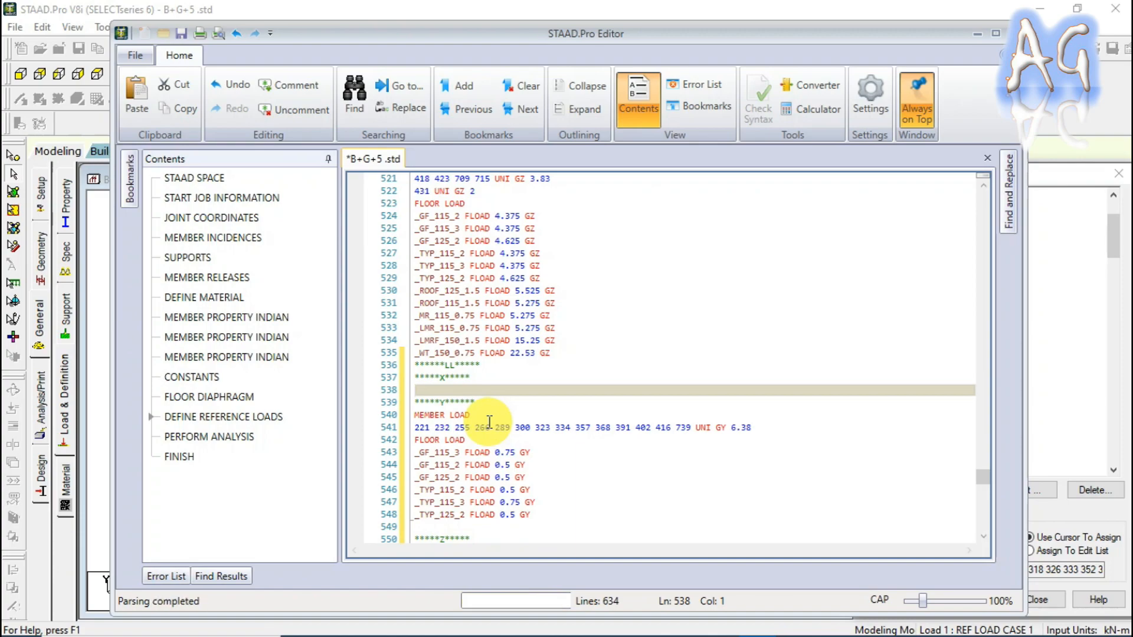
{"action": "key", "text": "ctrl+v"}
In Notepad, replace all occurrences of "GX" with "GZ" in the live load block and close the Replace dialog.
{"action": "key", "text": "alt+Tab"}
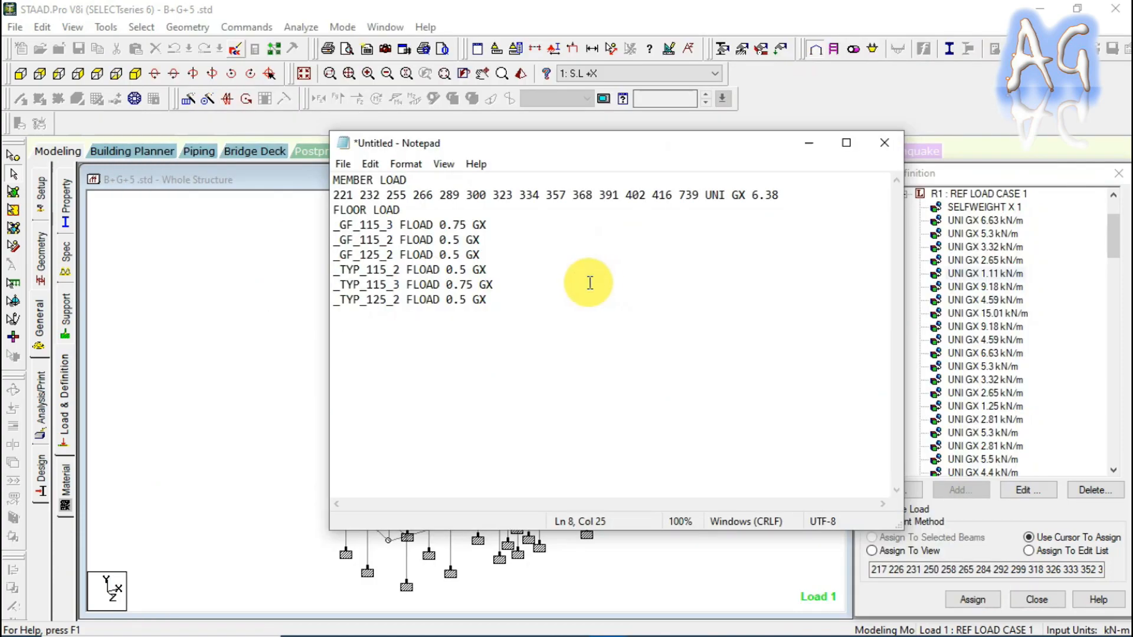
{"action": "key", "text": "ctrl+a"}
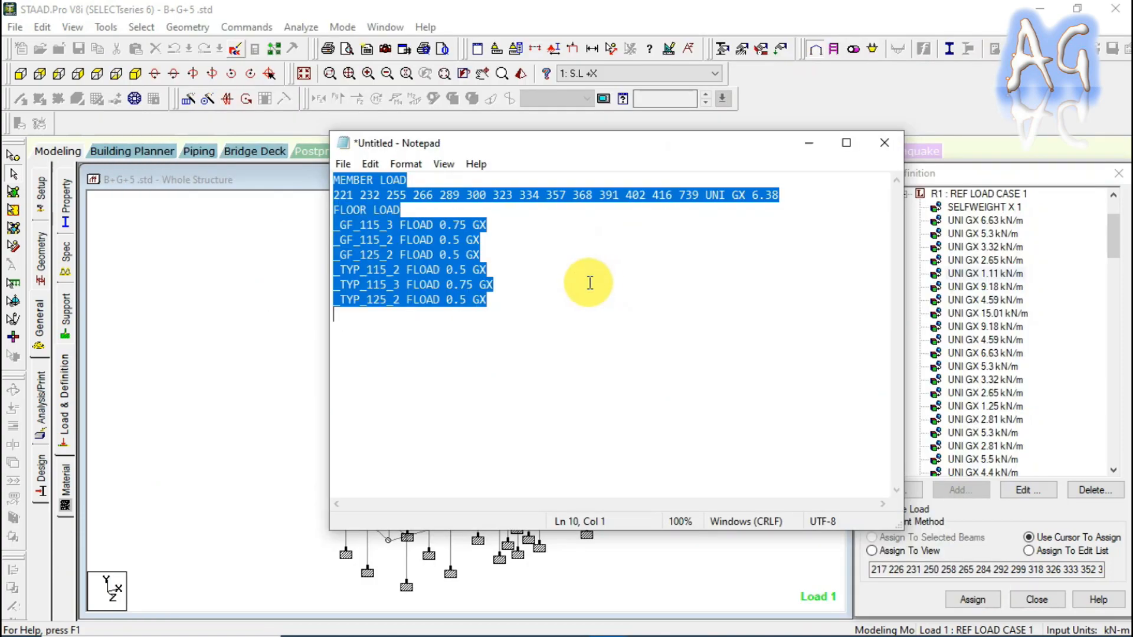
{"action": "left_click", "coordinate": [370, 164]}
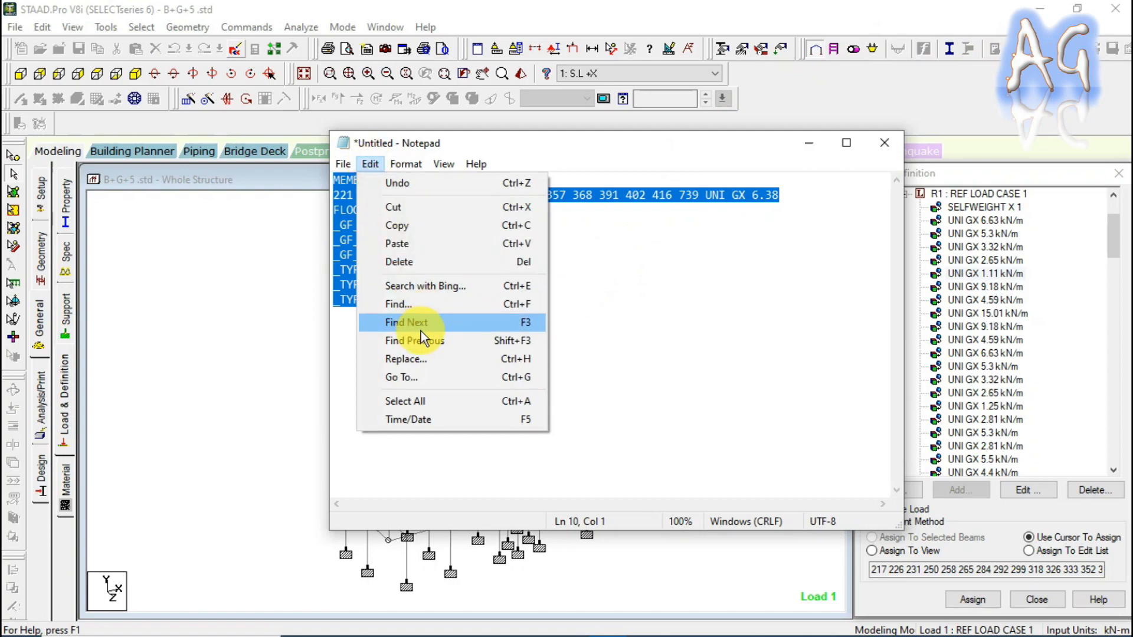
{"action": "left_click", "coordinate": [426, 359]}
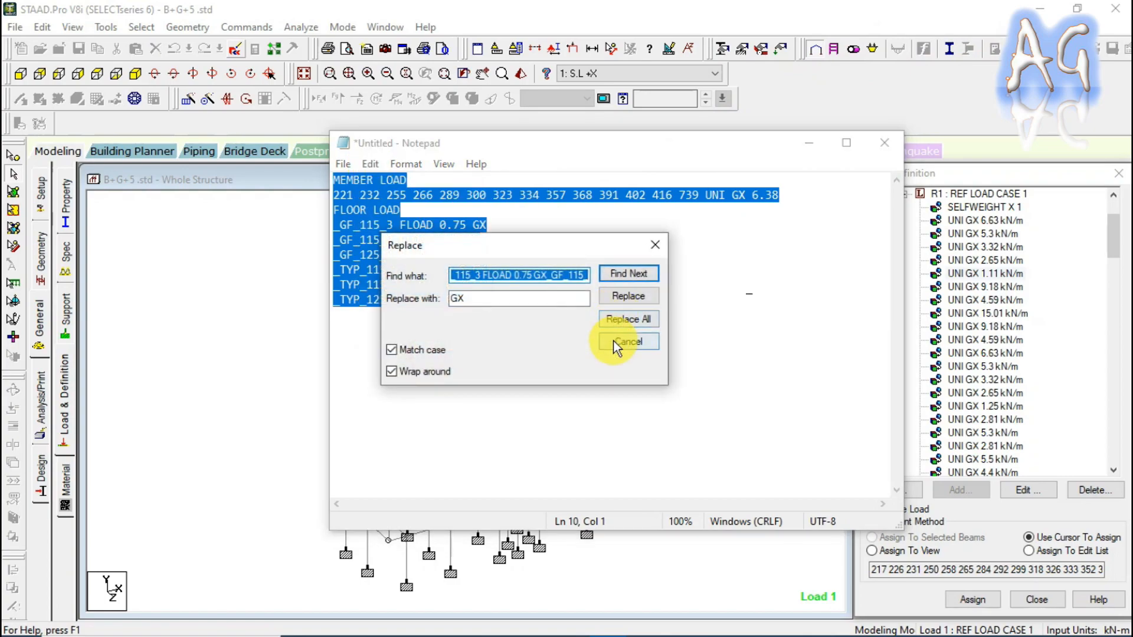
{"action": "type", "text": "GX"}
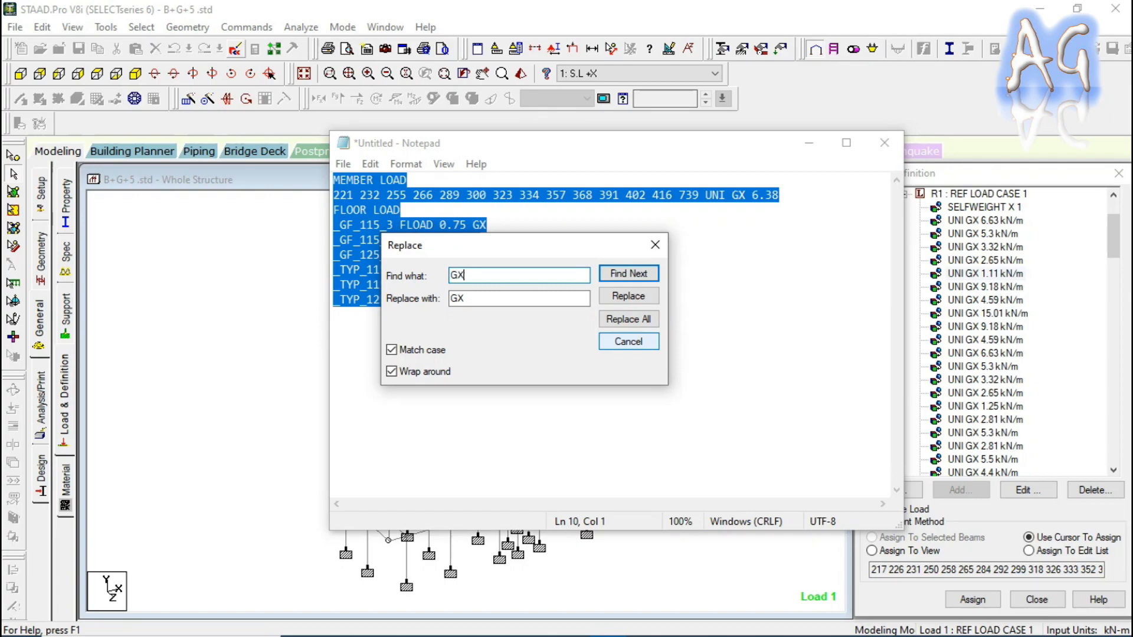
{"action": "key", "text": "Tab"}
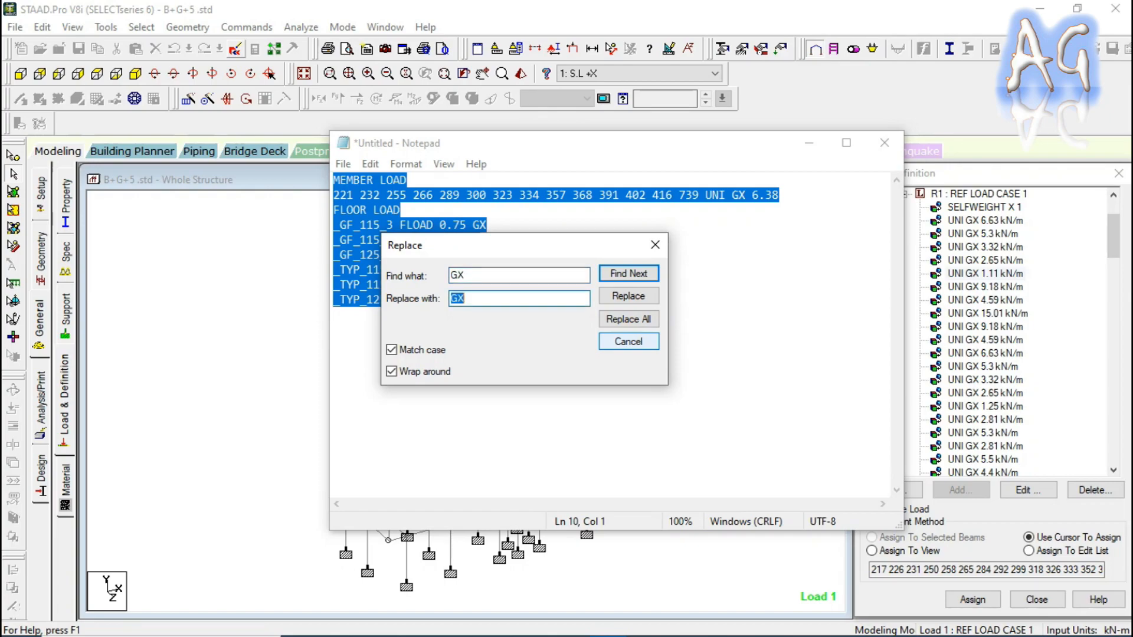
{"action": "type", "text": "GZ"}
{"action": "left_click", "coordinate": [646, 319]}
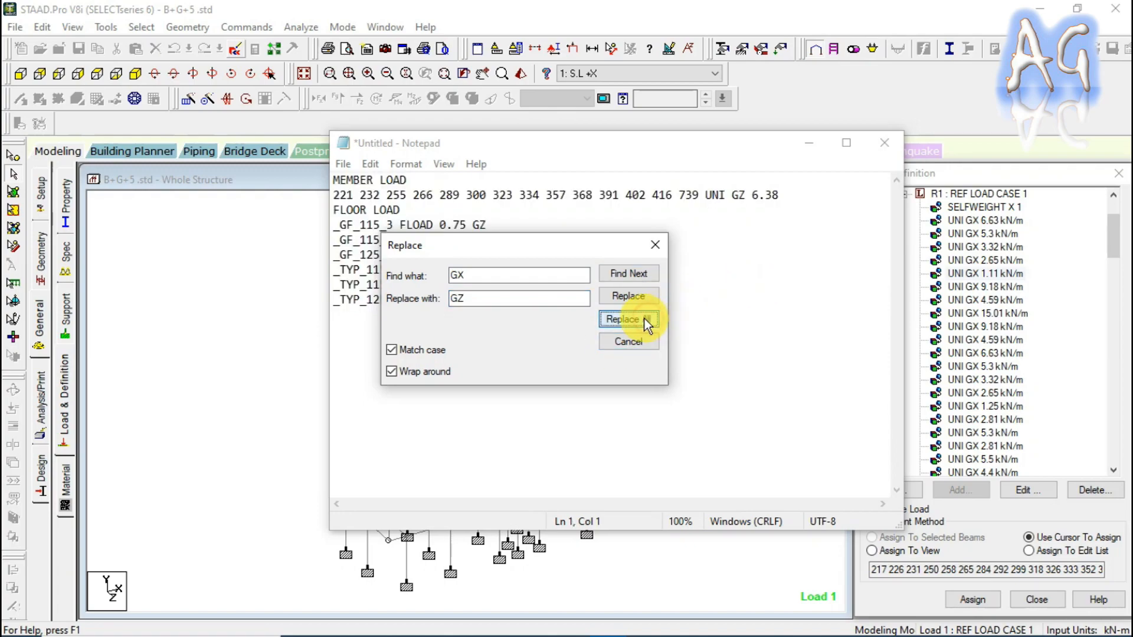
{"action": "left_click", "coordinate": [656, 245]}
Copy the whole GZ load block and paste it on a new line below the Z comment in the STAAD.Pro Editor.
{"action": "key", "text": "ctrl+a"}
{"action": "key", "text": "ctrl+c"}
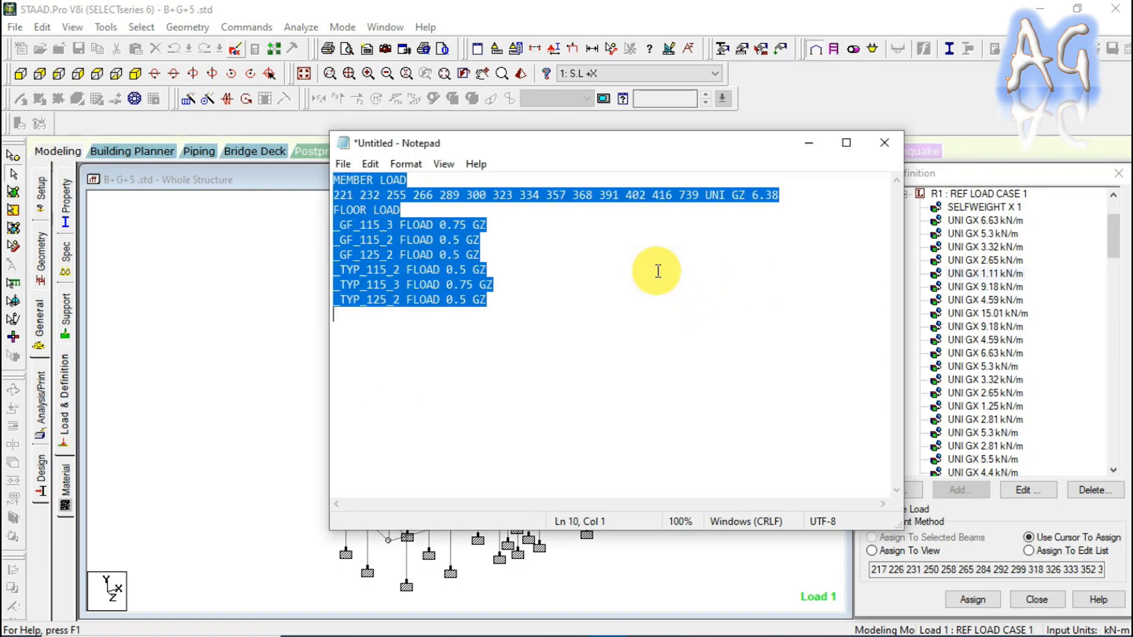
{"action": "key", "text": "alt+Tab"}
{"action": "left_click", "coordinate": [478, 352]}
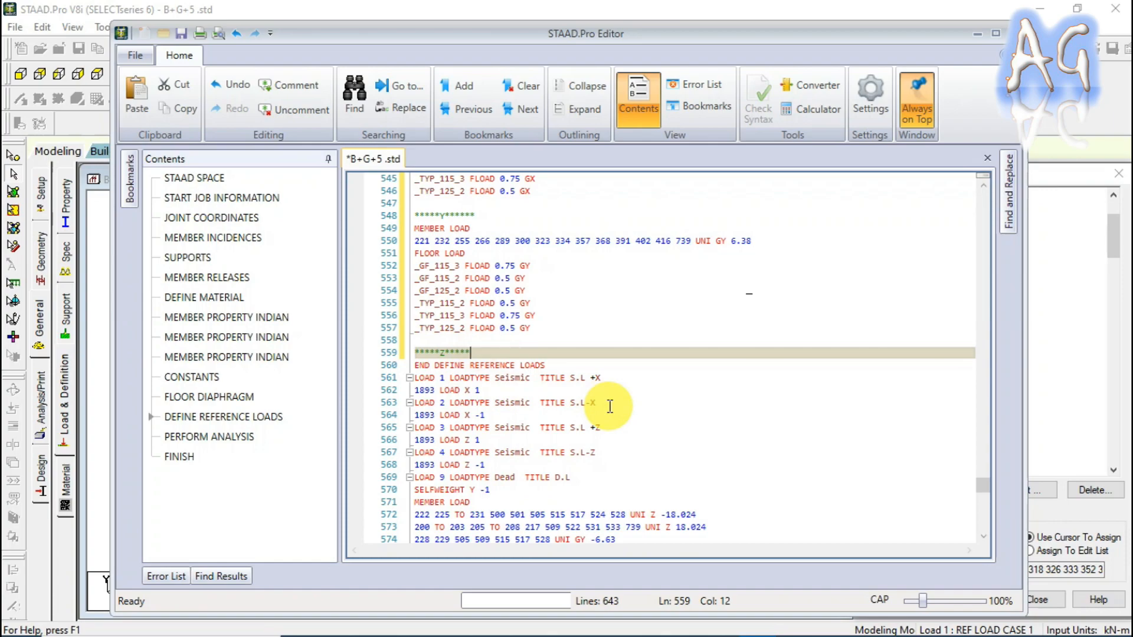
{"action": "key", "text": "Return"}
{"action": "key", "text": "ctrl+v"}
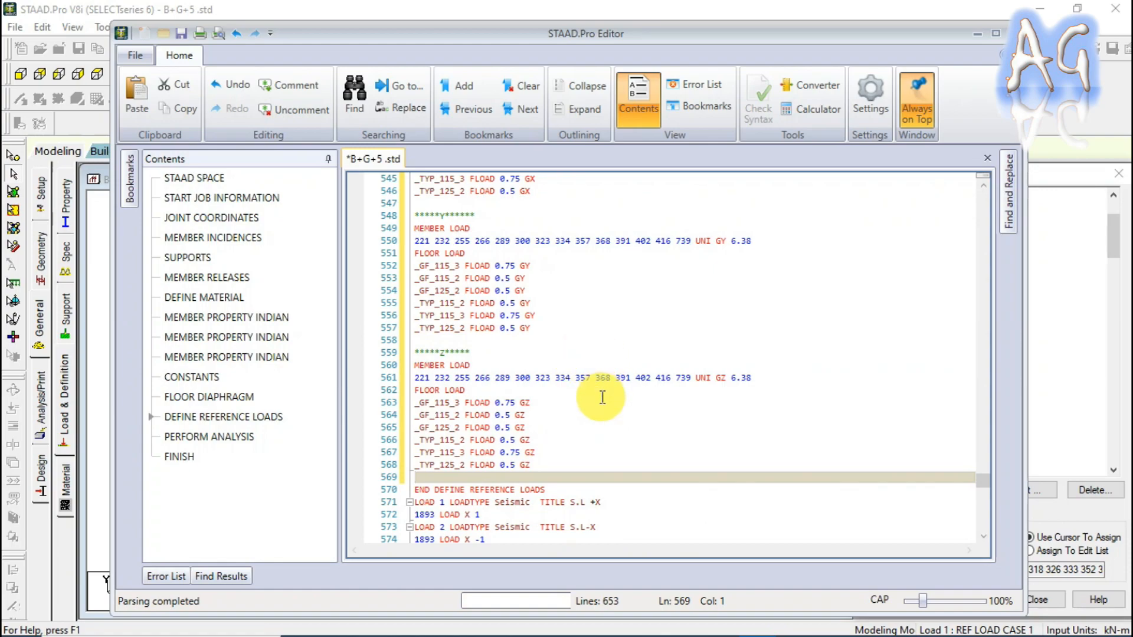
Close the STAAD.Pro Editor with the changes to B+G+5 .std saved, and minimize the Notepad window.
{"action": "scroll", "coordinate": [602, 397], "scroll_direction": "up", "scroll_amount": 7}
{"action": "scroll", "coordinate": [602, 397], "scroll_direction": "up", "scroll_amount": 20}
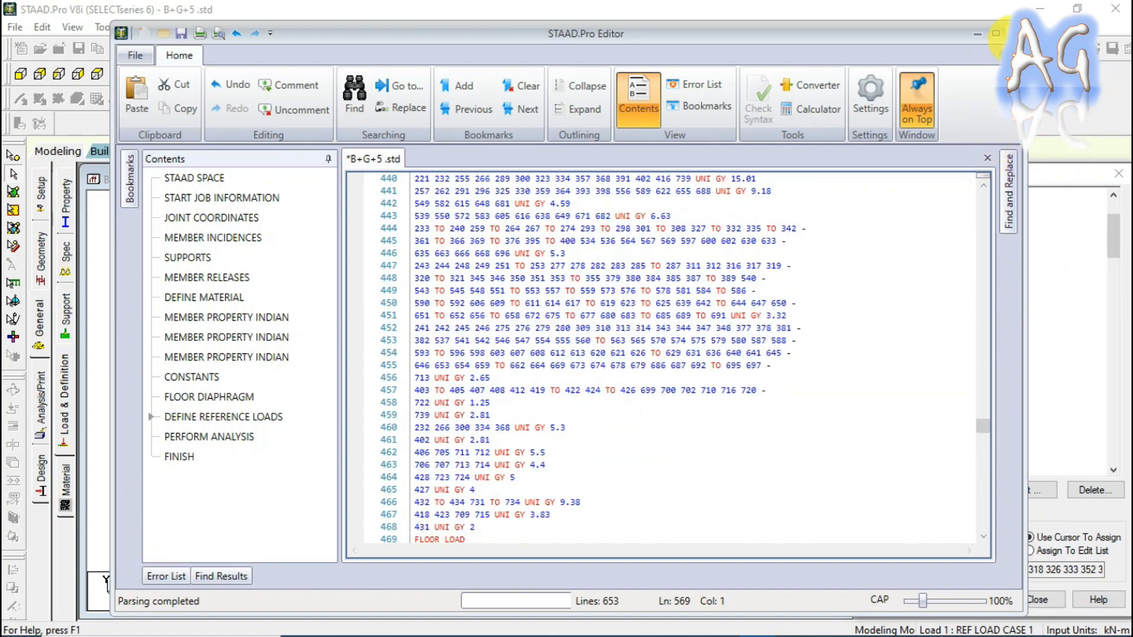
{"action": "left_click", "coordinate": [1014, 33]}
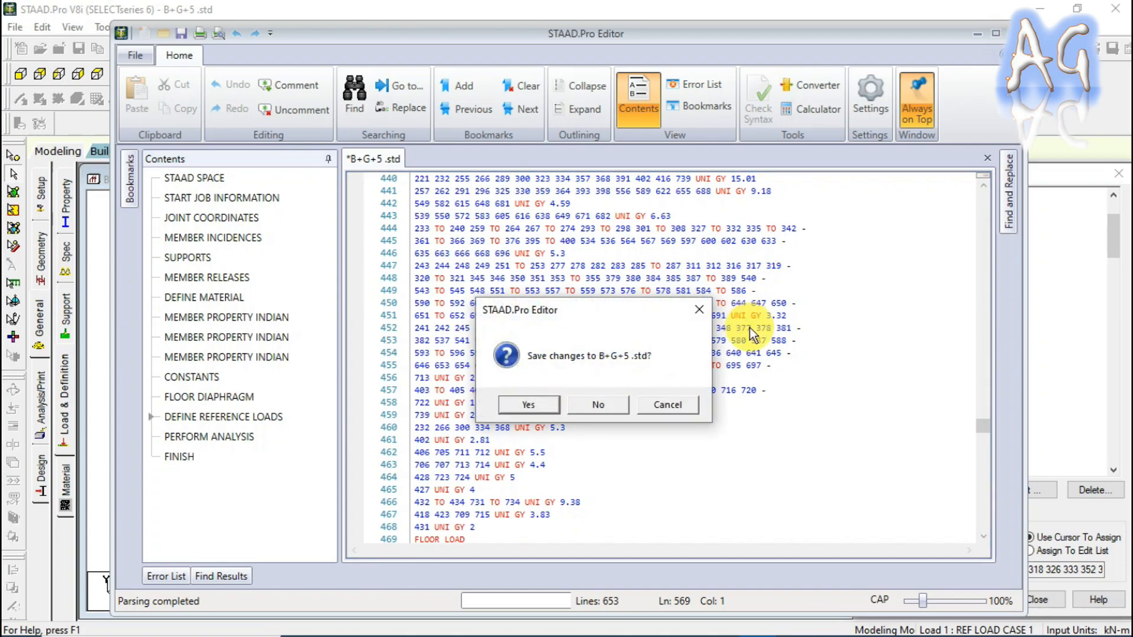
{"action": "left_click", "coordinate": [537, 406]}
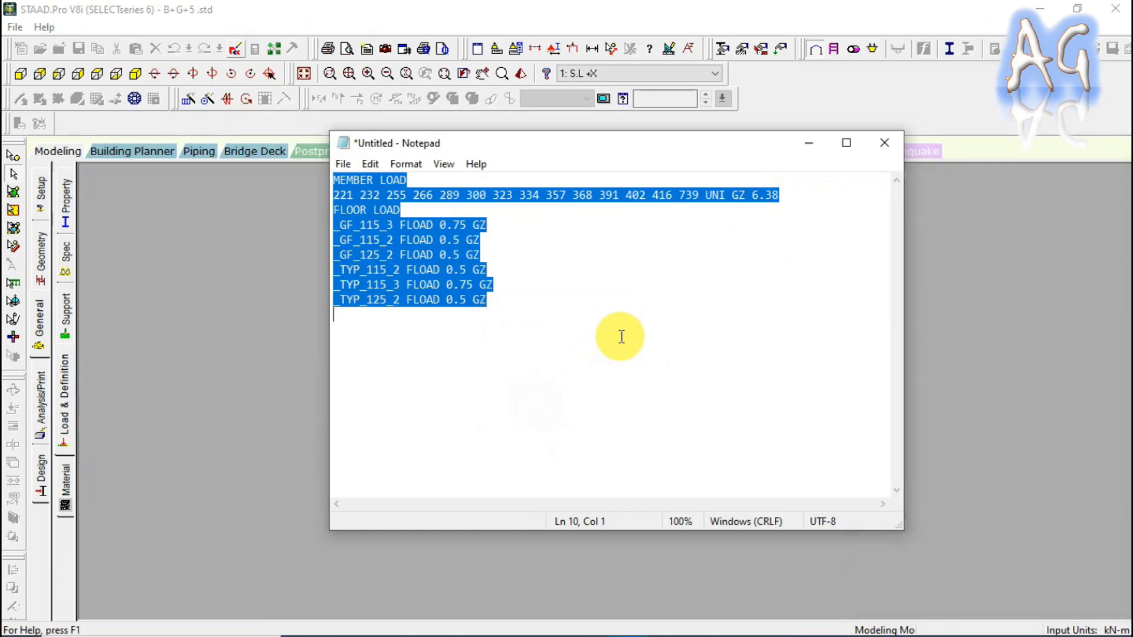
{"action": "left_click", "coordinate": [808, 143]}
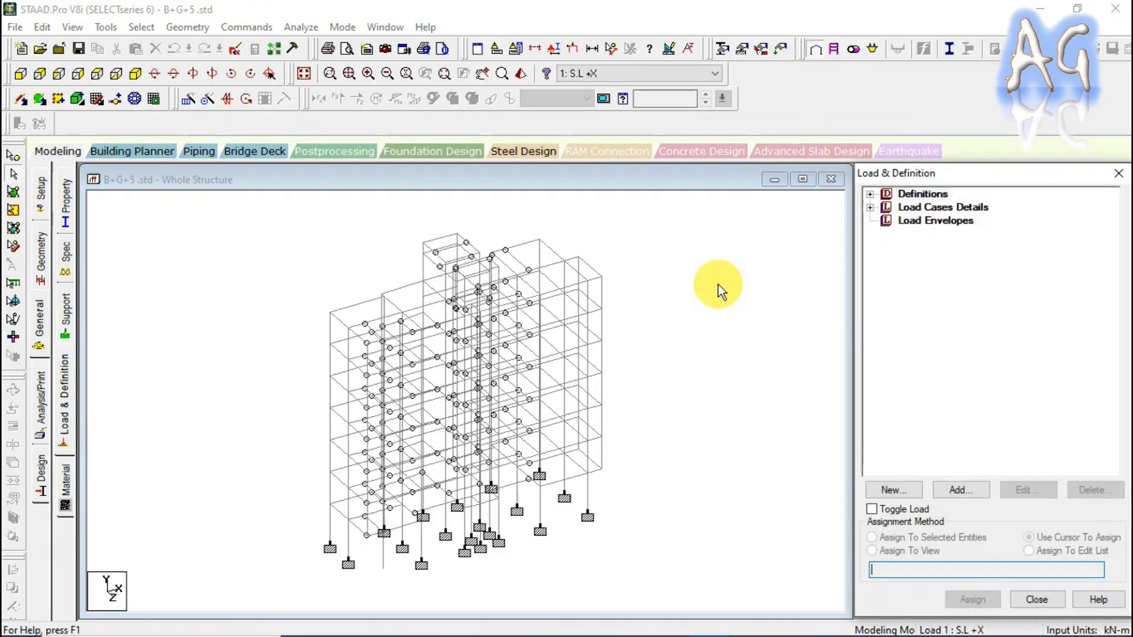
Review the loads under REF LOAD CASE 1 in the reference load definitions and display them on the model.
{"action": "left_click", "coordinate": [870, 195]}
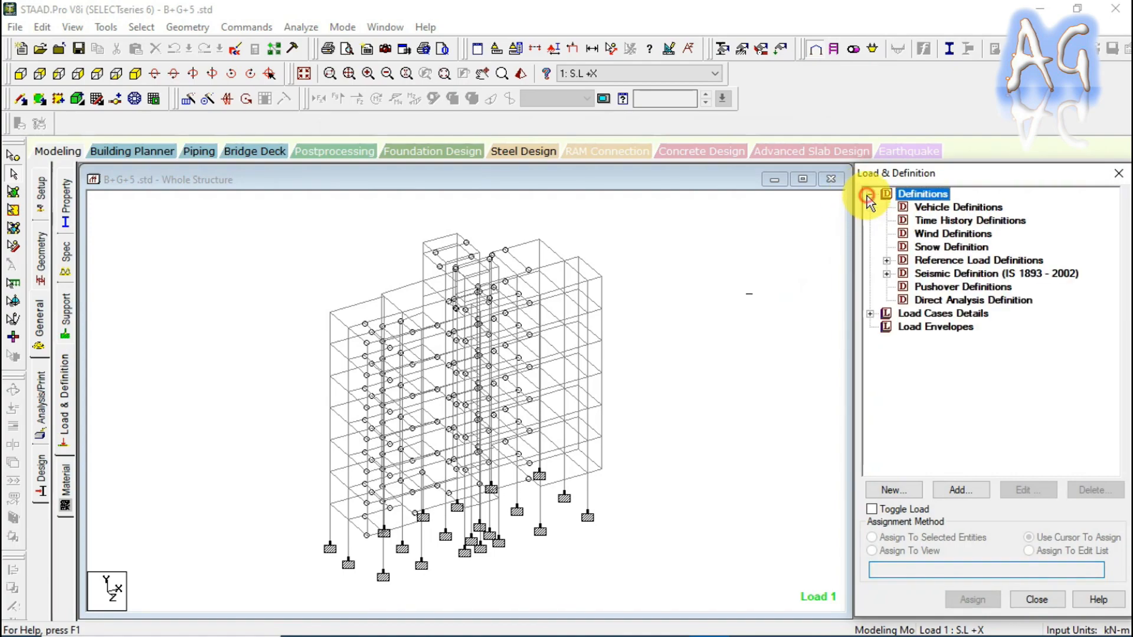
{"action": "left_click", "coordinate": [887, 261]}
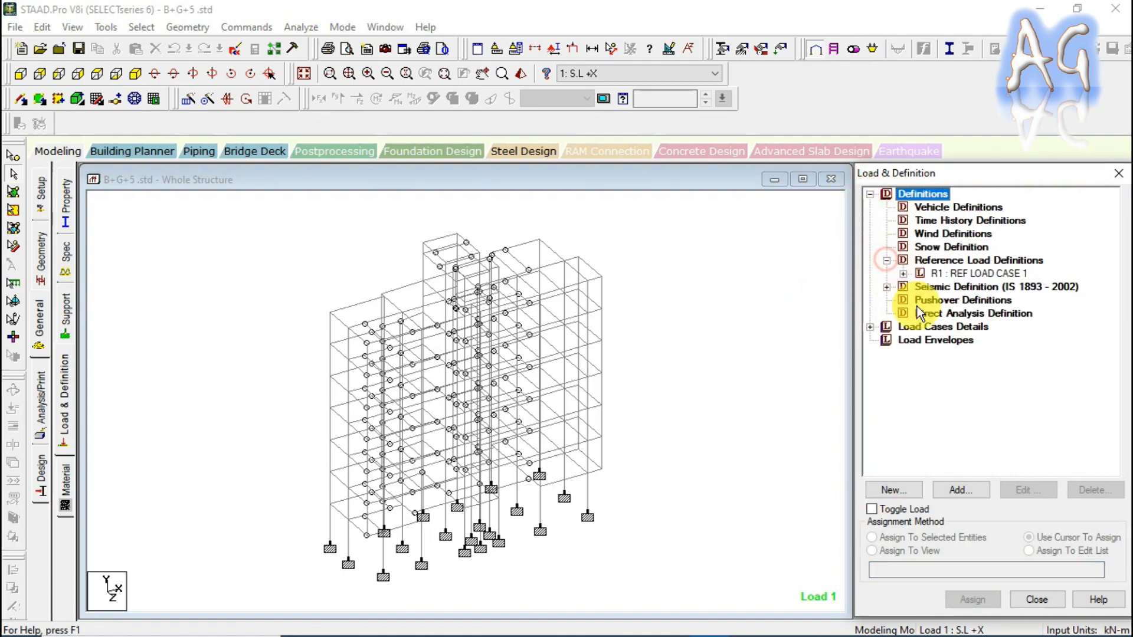
{"action": "left_click", "coordinate": [904, 274]}
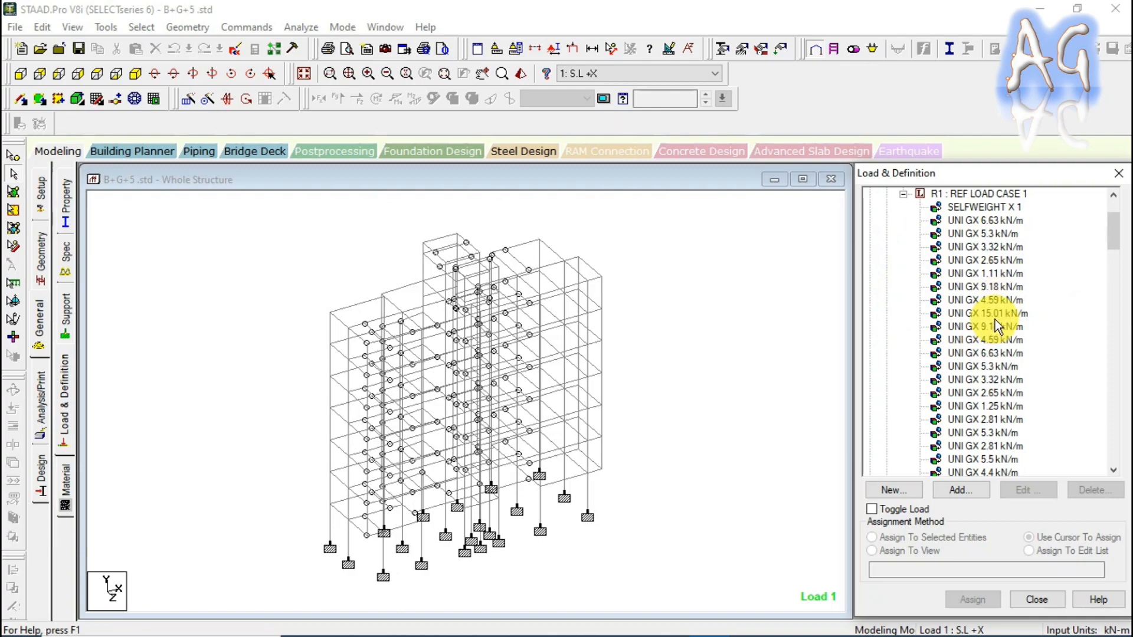
{"action": "left_click", "coordinate": [993, 264]}
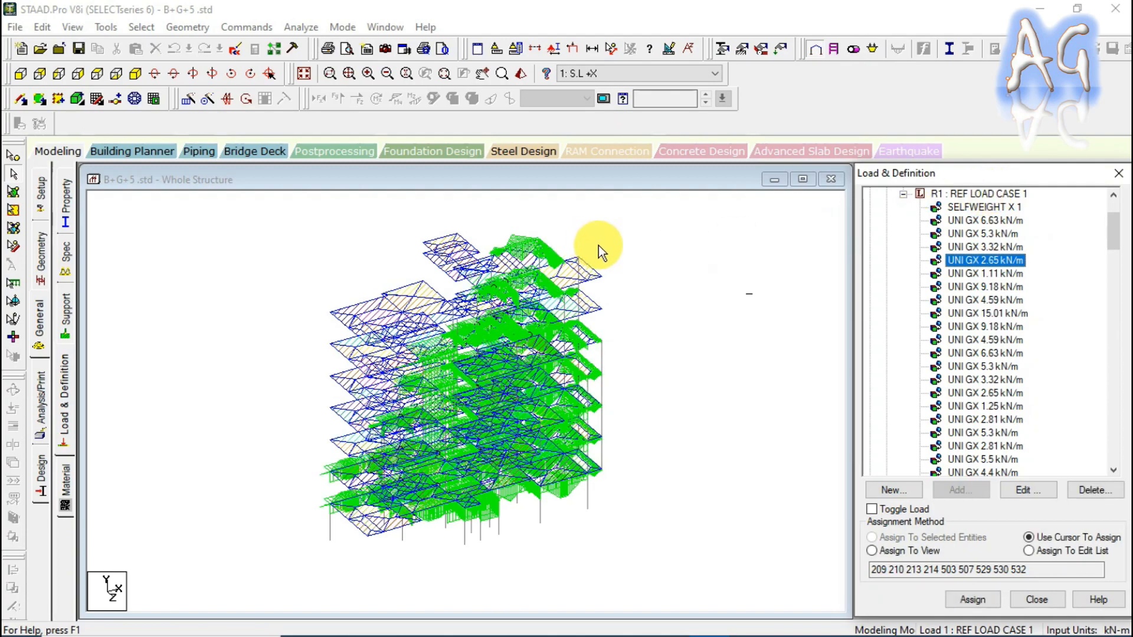
{"action": "left_click", "coordinate": [677, 257]}
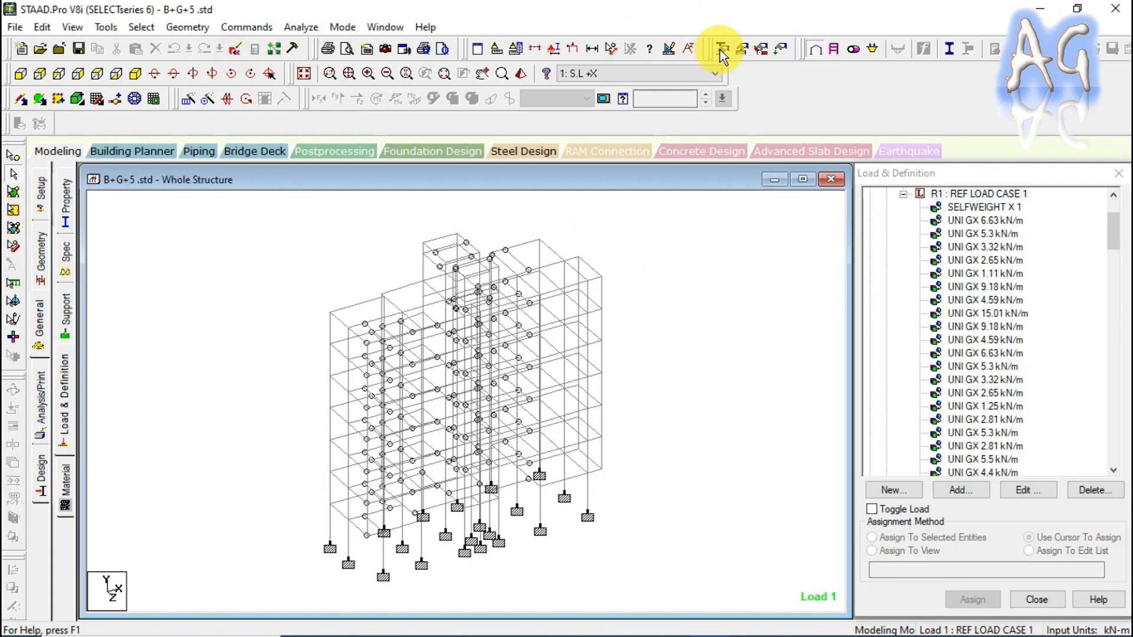
Check the rigid floor diaphragm specification's height and master node settings, and close it without changes.
{"action": "left_click", "coordinate": [762, 50]}
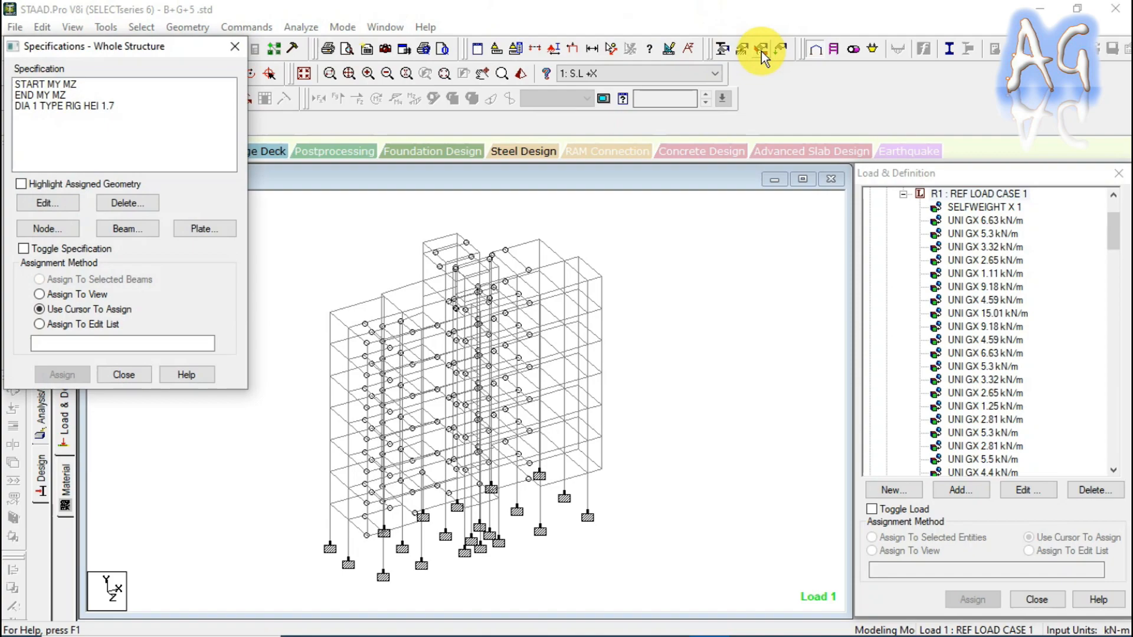
{"action": "left_click_drag", "start_coordinate": [165, 50], "coordinate": [183, 78]}
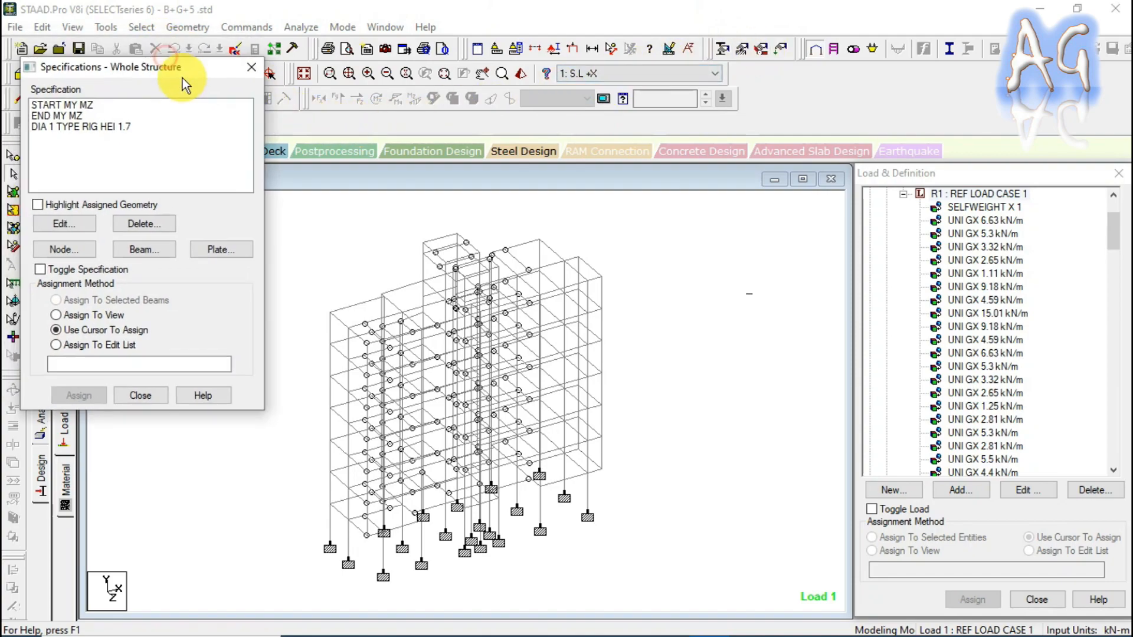
{"action": "double_click", "coordinate": [91, 128]}
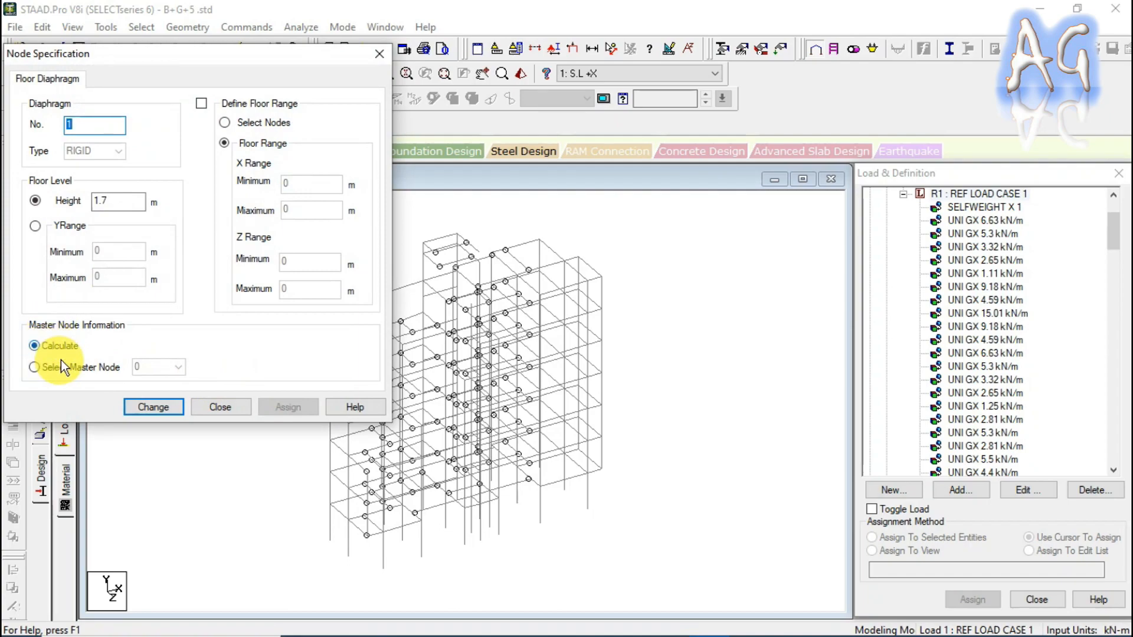
{"action": "left_click", "coordinate": [385, 56]}
{"action": "left_click", "coordinate": [252, 68]}
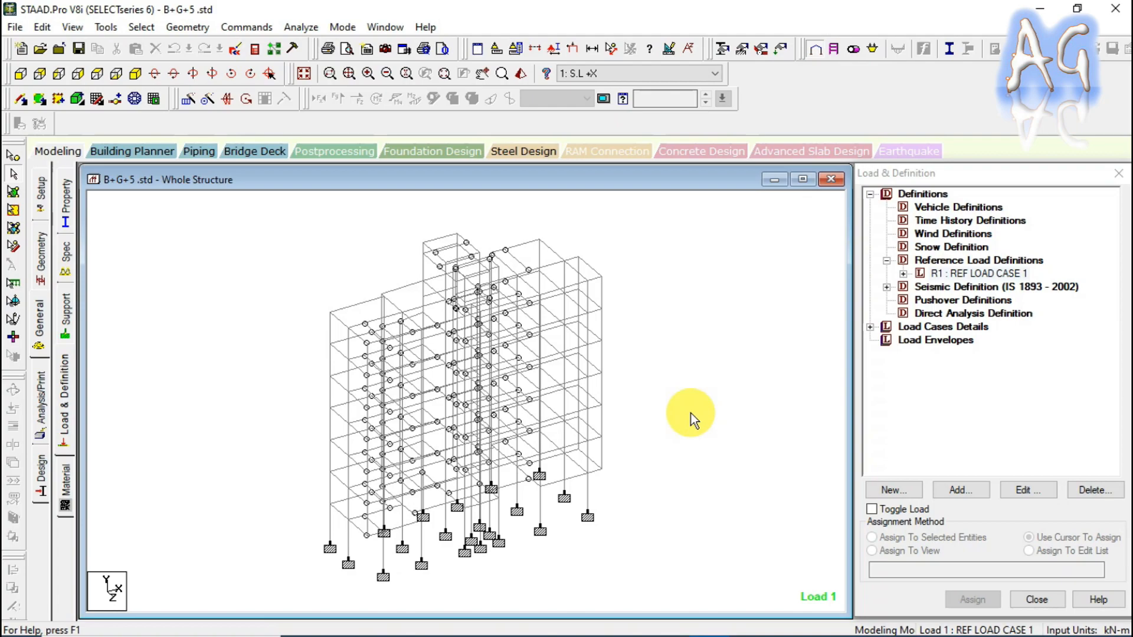
In the STAAD.Pro Editor, cut the whole block from DEFINE REFERENCE LOADS through END DEFINE REFERENCE LOADS.
{"action": "left_click", "coordinate": [235, 49]}
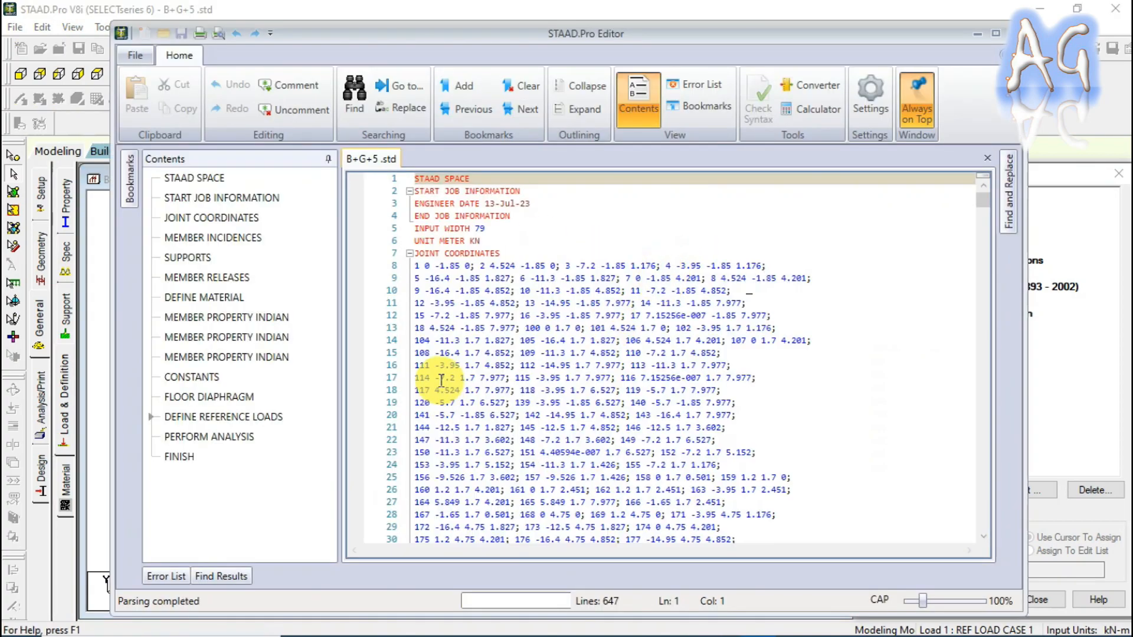
{"action": "double_click", "coordinate": [240, 417]}
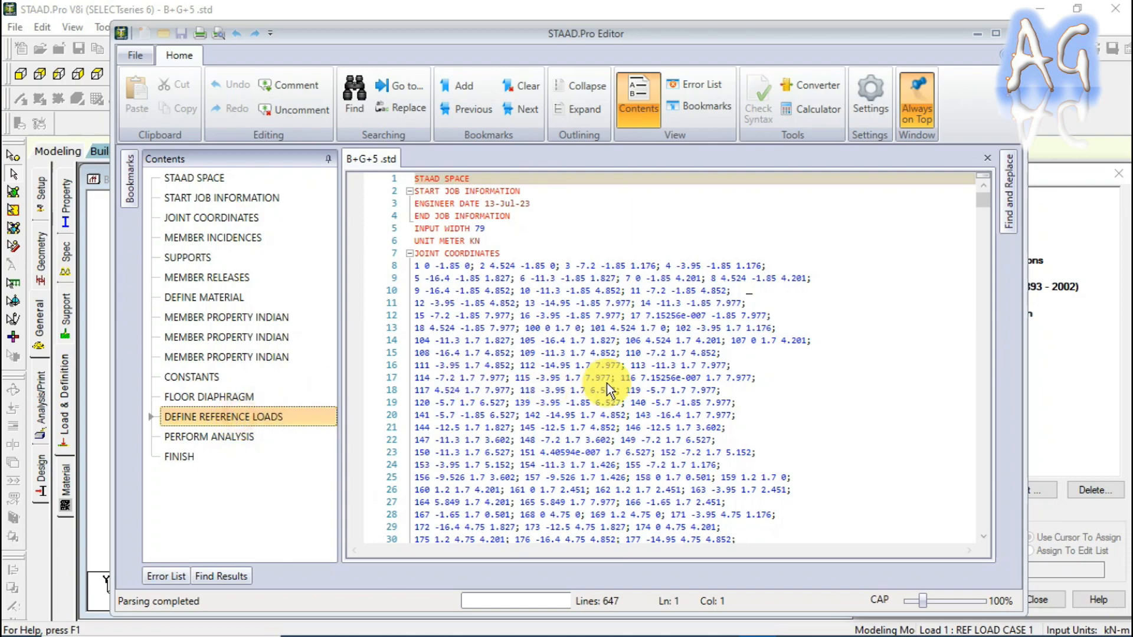
{"action": "scroll", "coordinate": [639, 360], "scroll_direction": "up", "scroll_amount": 5}
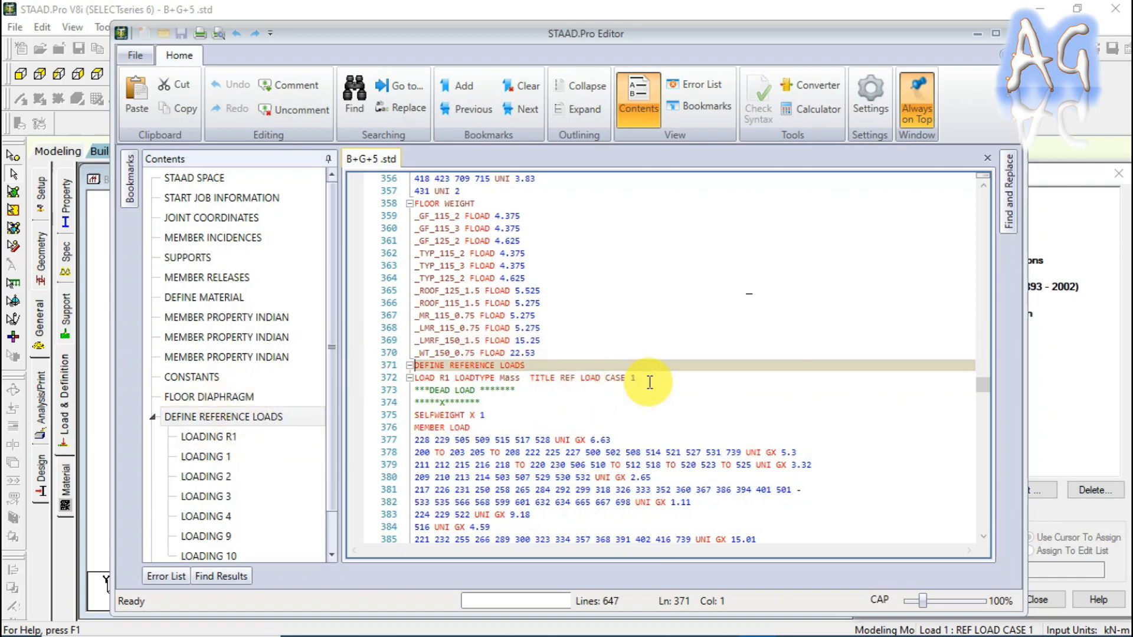
{"action": "scroll", "coordinate": [649, 382], "scroll_direction": "down", "scroll_amount": 20}
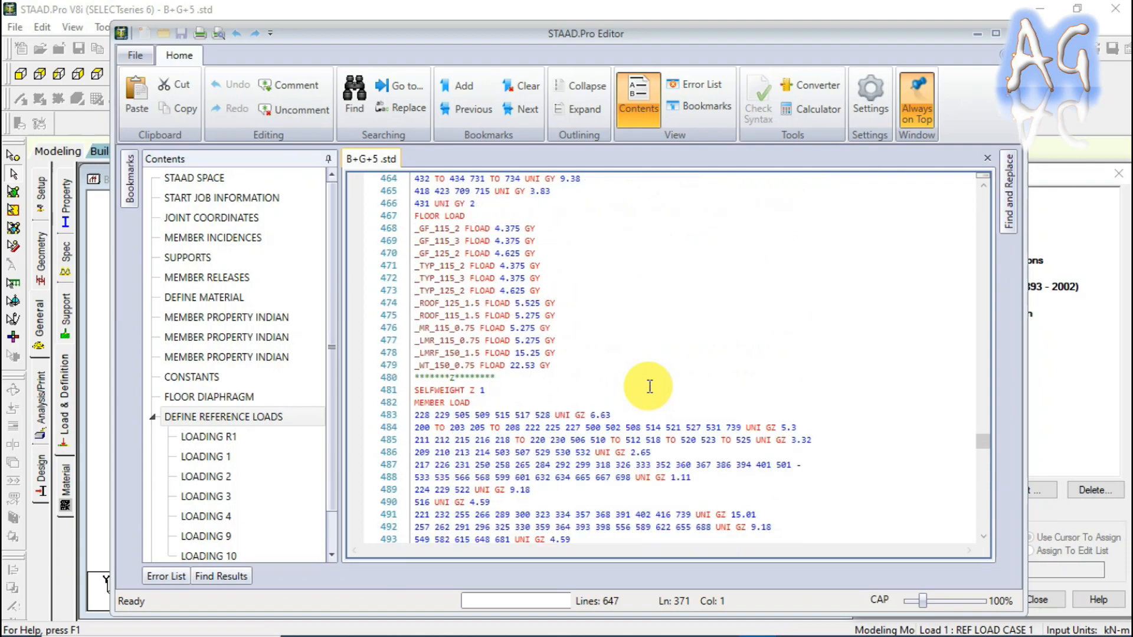
{"action": "scroll", "coordinate": [649, 386], "scroll_direction": "down", "scroll_amount": 20}
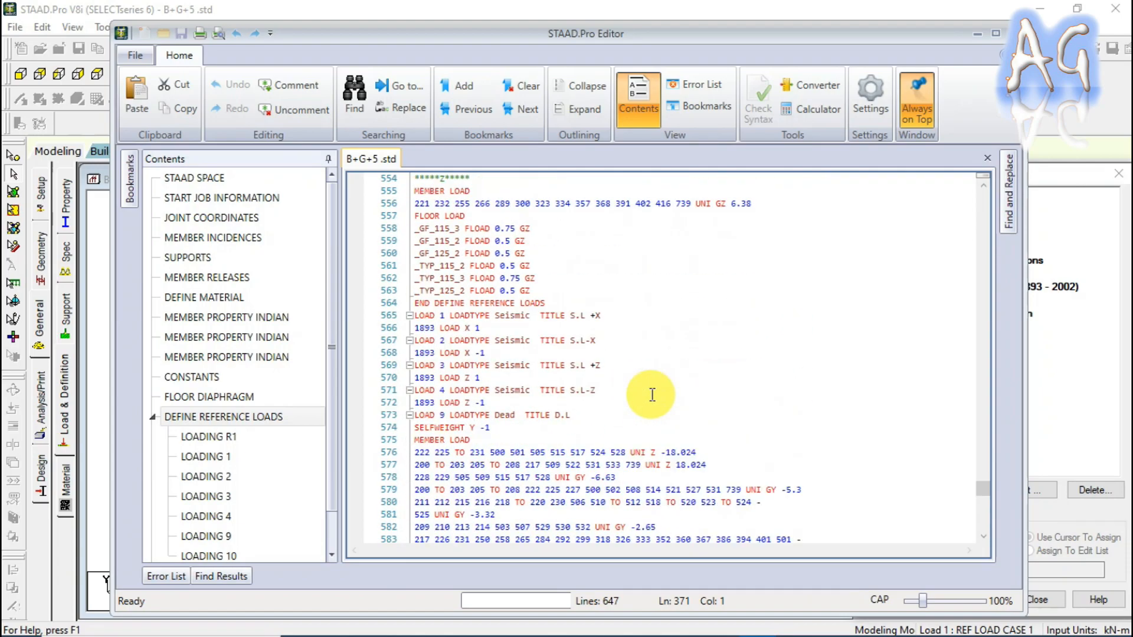
{"action": "scroll", "coordinate": [652, 395], "scroll_direction": "down", "scroll_amount": 1}
{"action": "scroll", "coordinate": [652, 395], "scroll_direction": "up", "scroll_amount": 1}
{"action": "left_click", "coordinate": [547, 302], "text": "shift"}
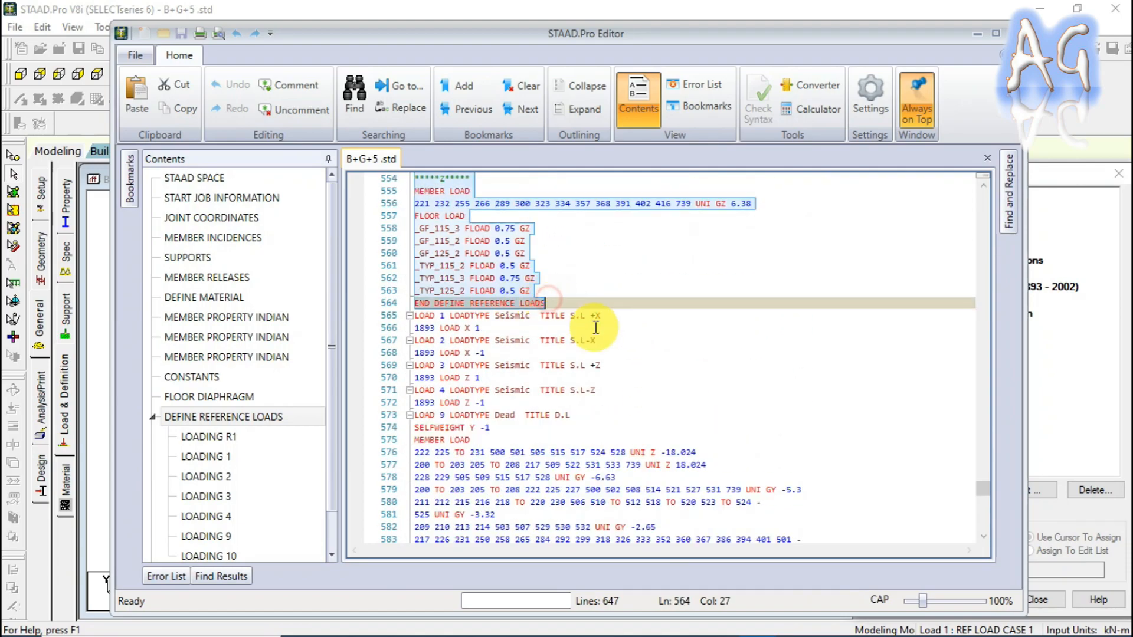
{"action": "key", "text": "Delete"}
Paste the reference load block on a new line between MATERIAL CONCRETE ALL and FLOOR DIAPHRAGM, and close the editor with the changes saved.
{"action": "scroll", "coordinate": [595, 327], "scroll_direction": "up", "scroll_amount": 10}
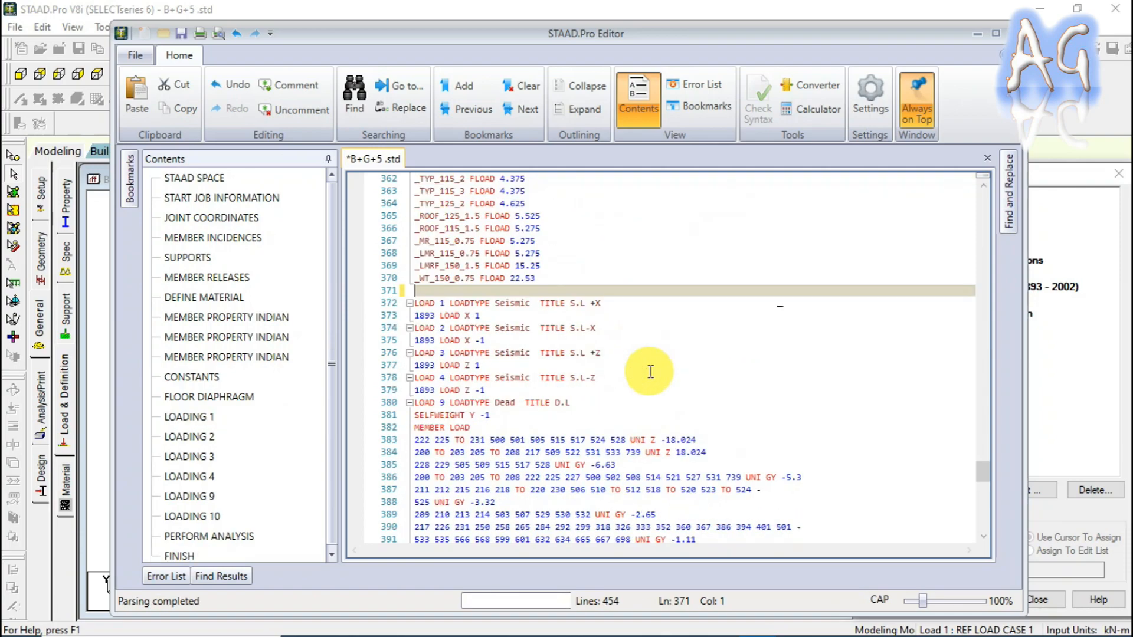
{"action": "scroll", "coordinate": [651, 371], "scroll_direction": "up", "scroll_amount": 9}
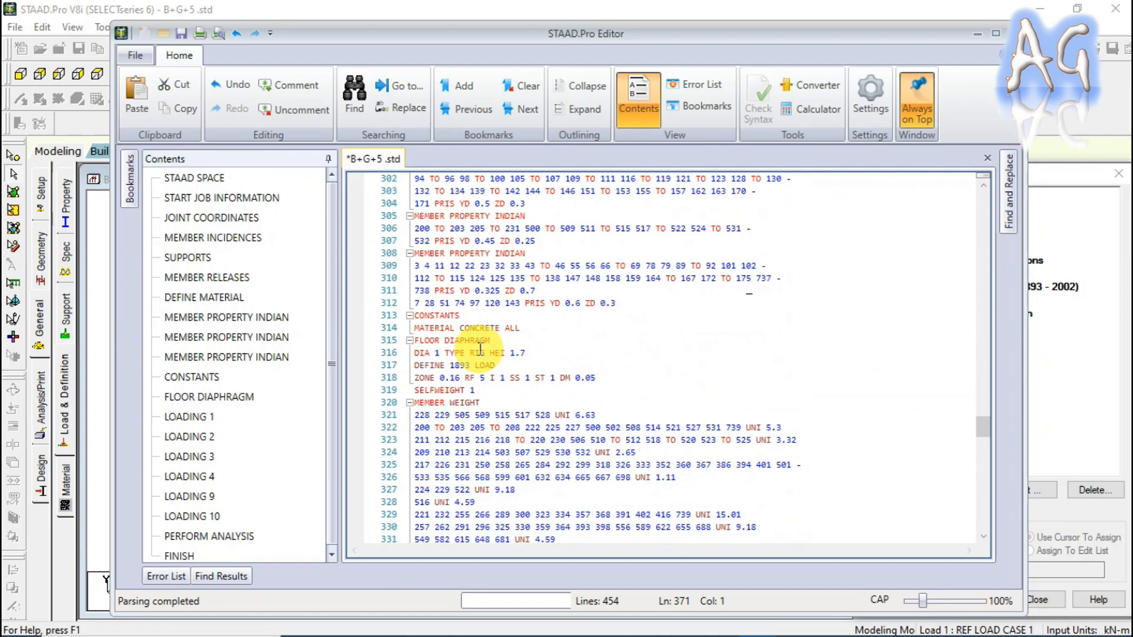
{"action": "left_click", "coordinate": [520, 327]}
{"action": "key", "text": "Return"}
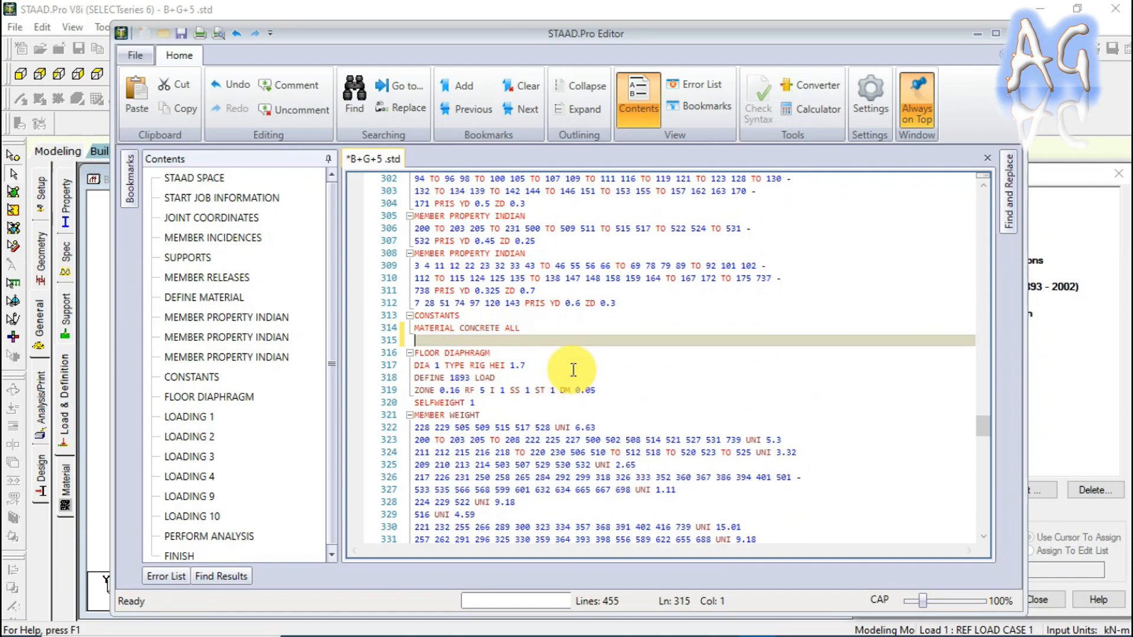
{"action": "key", "text": "ctrl+v"}
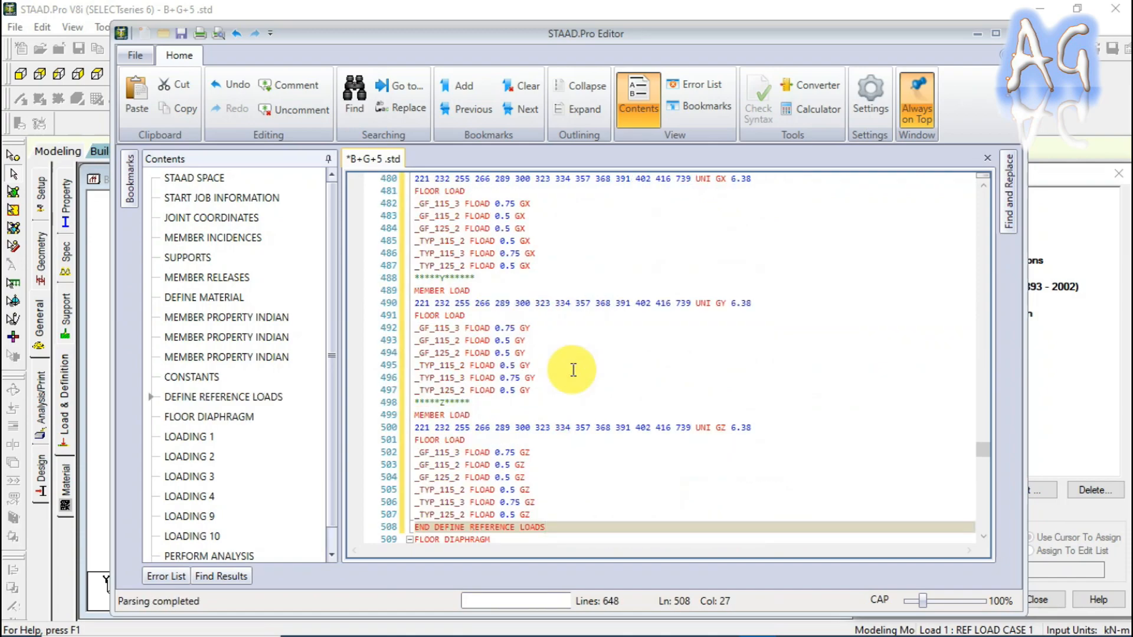
{"action": "scroll", "coordinate": [629, 378], "scroll_direction": "down", "scroll_amount": 5}
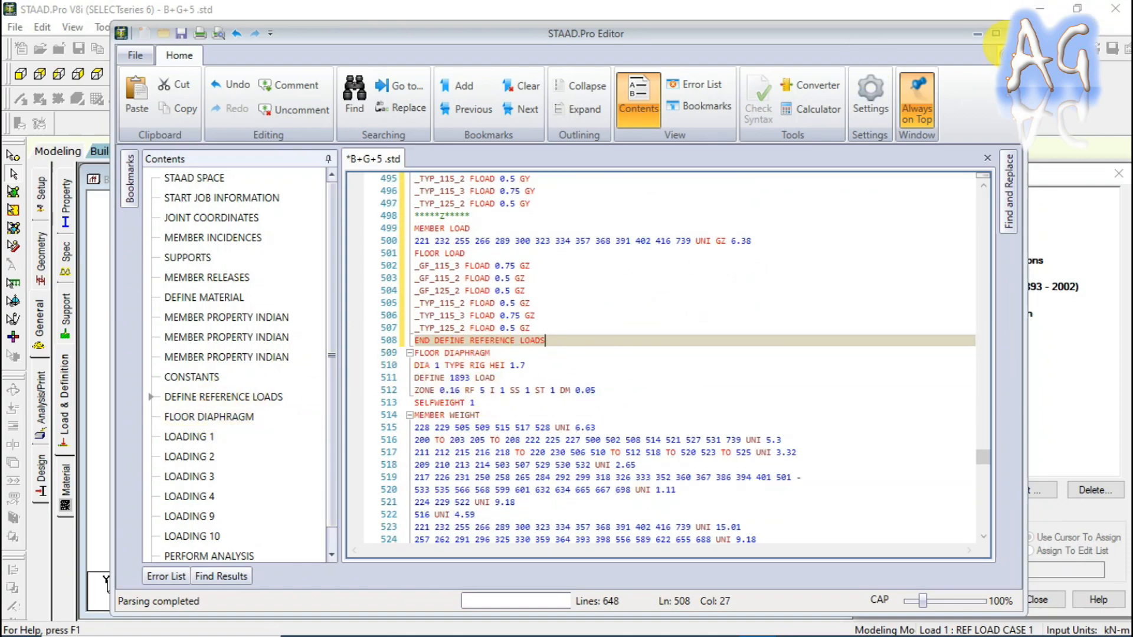
{"action": "left_click", "coordinate": [1013, 34]}
{"action": "left_click", "coordinate": [529, 406]}
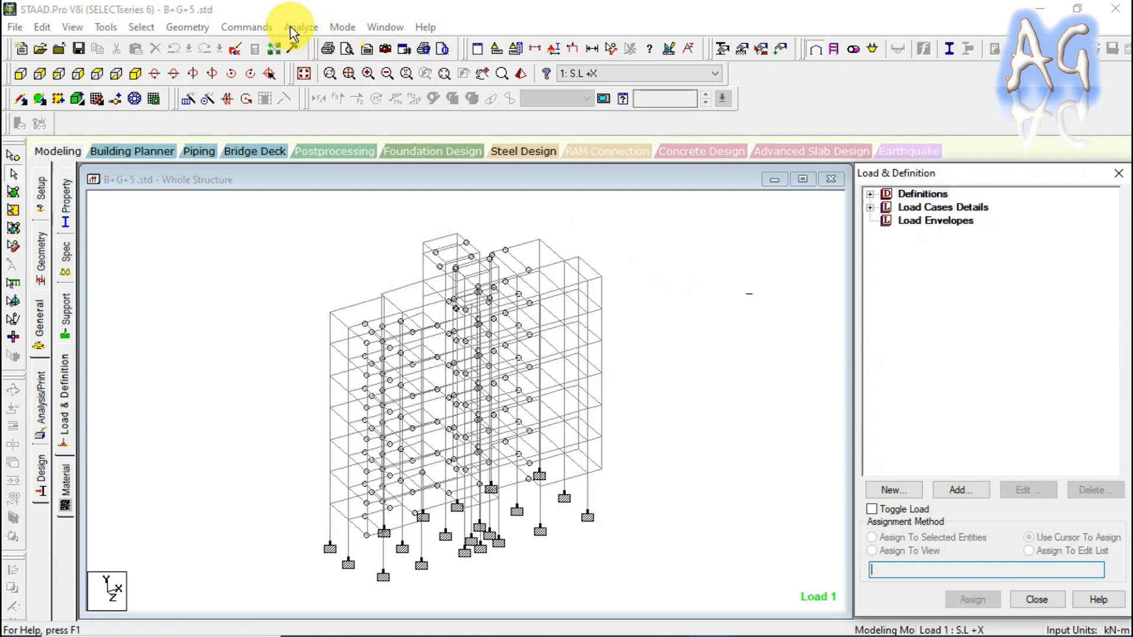
Run the analysis and open the output file when it finishes.
{"action": "left_click", "coordinate": [292, 27]}
{"action": "left_click", "coordinate": [307, 47]}
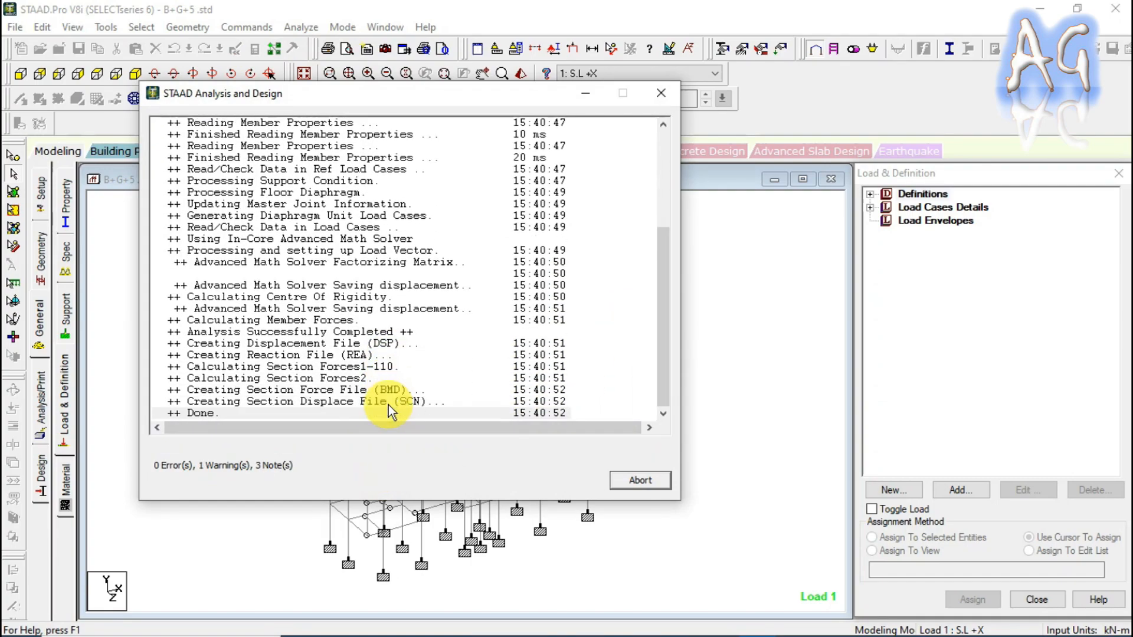
{"action": "left_click", "coordinate": [220, 449]}
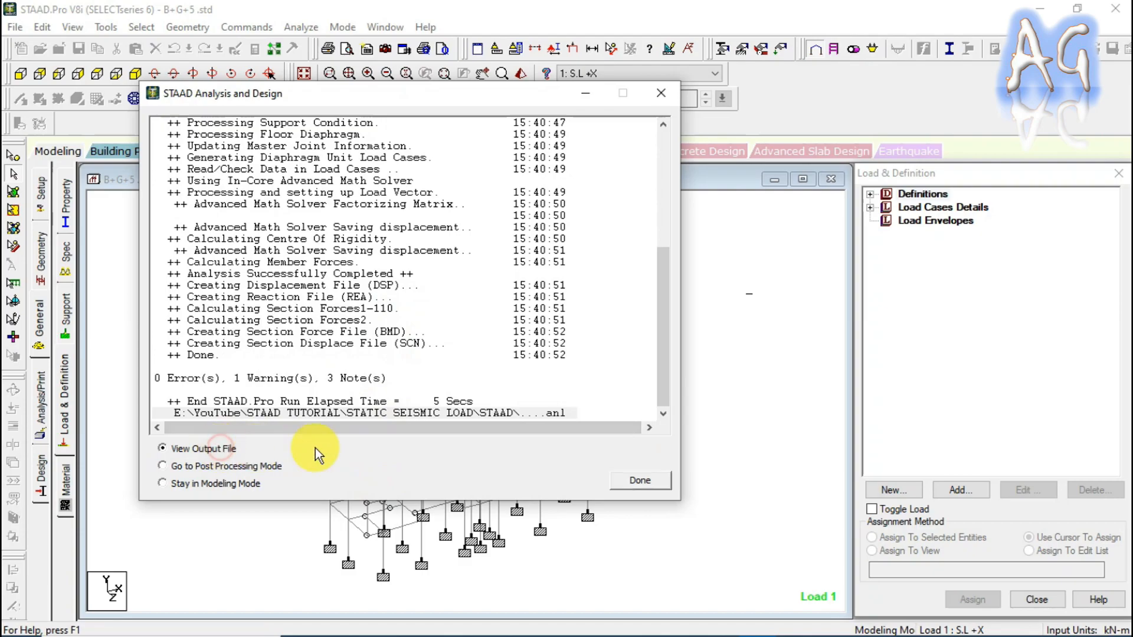
{"action": "left_click", "coordinate": [623, 481]}
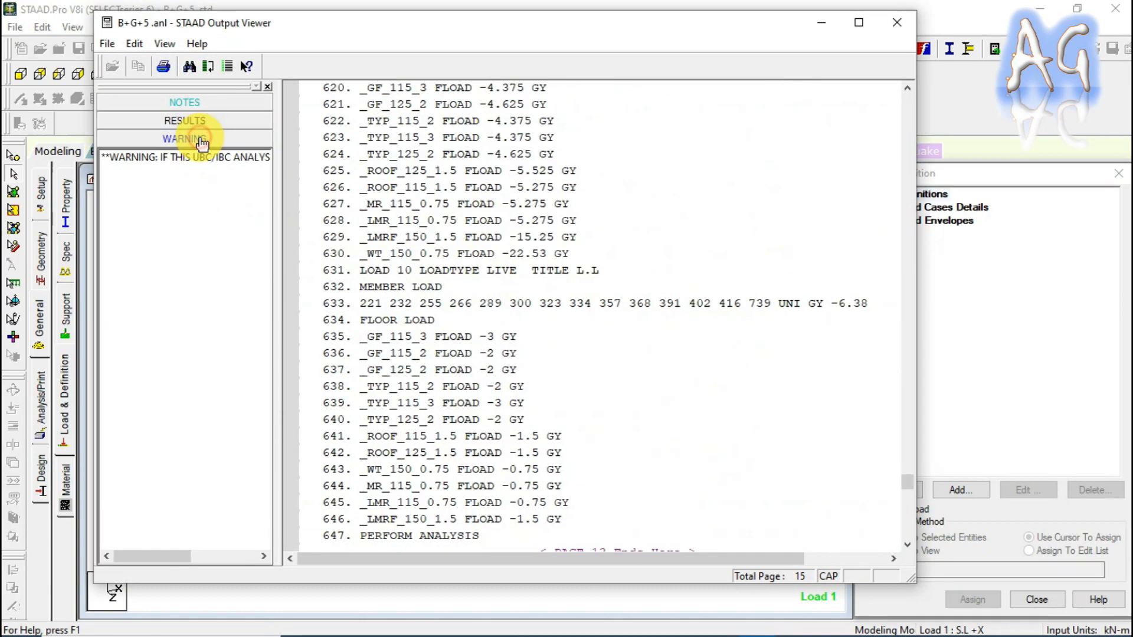
Examine the floor diaphragm results in the output file, including floor weight, centre of mass and master joint, and close the viewer.
{"action": "left_click", "coordinate": [208, 121]}
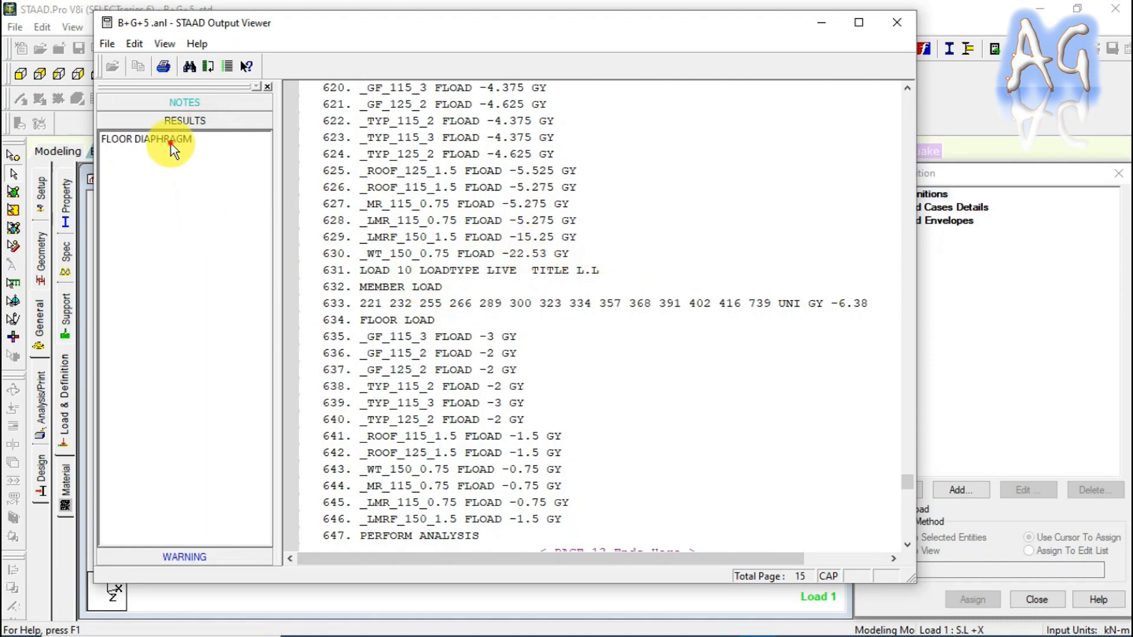
{"action": "left_click", "coordinate": [171, 142]}
{"action": "left_click_drag", "start_coordinate": [699, 558], "coordinate": [649, 561]}
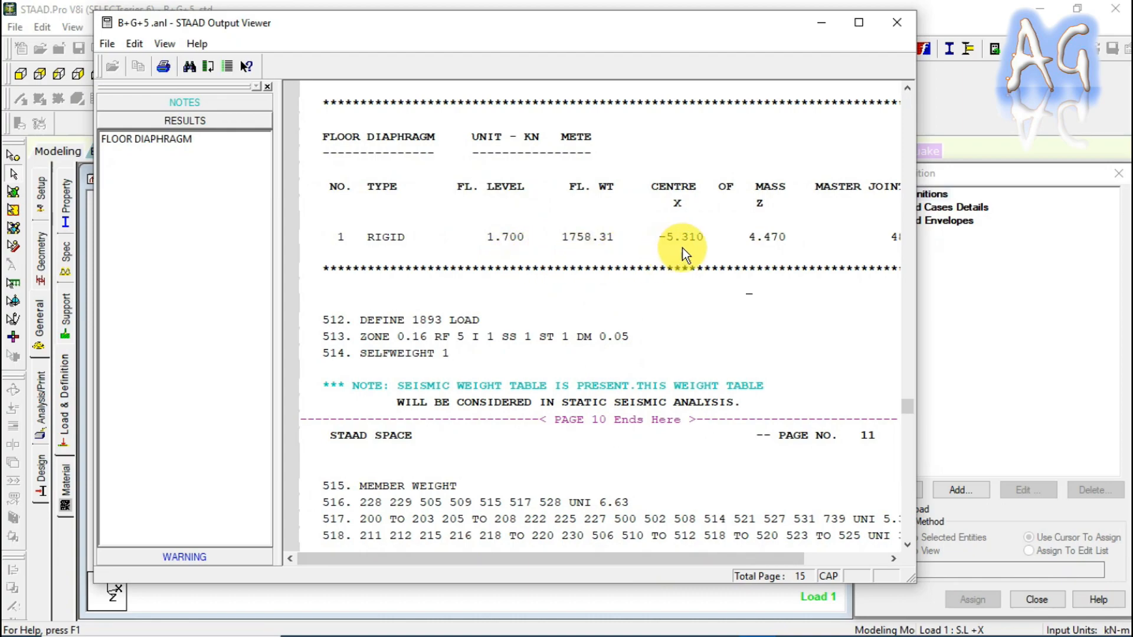
{"action": "left_click_drag", "start_coordinate": [689, 558], "coordinate": [804, 547]}
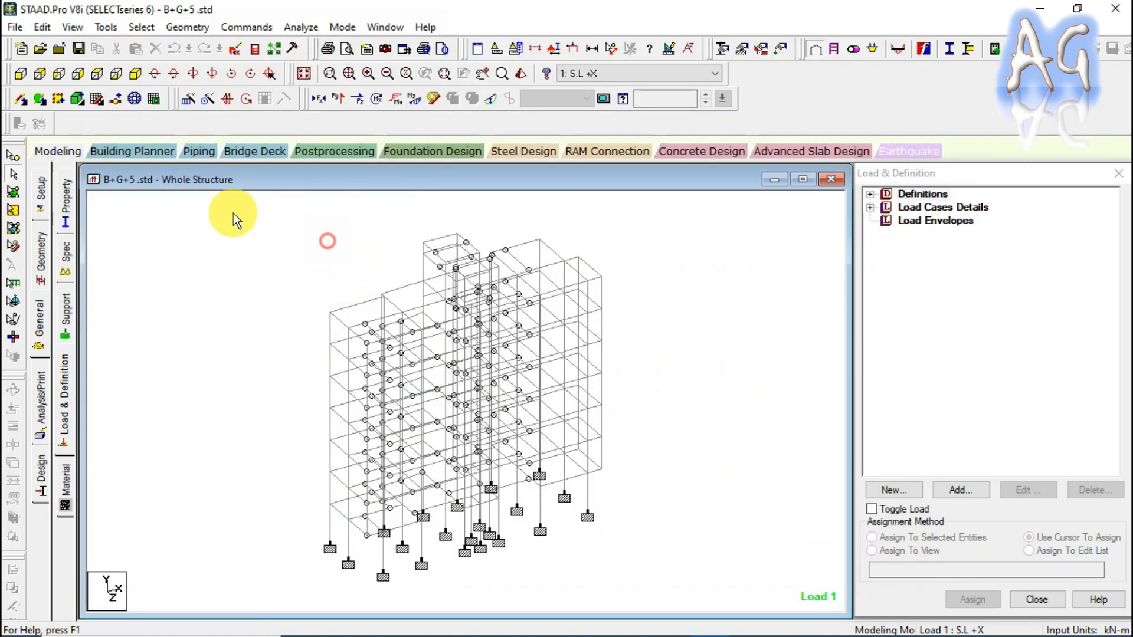
Open the input file in the STAAD.Pro Editor and duplicate the DIA 1 TYPE RIG HEI 1.7 line under FLOOR DIAPHRAGM.
{"action": "left_click", "coordinate": [236, 50]}
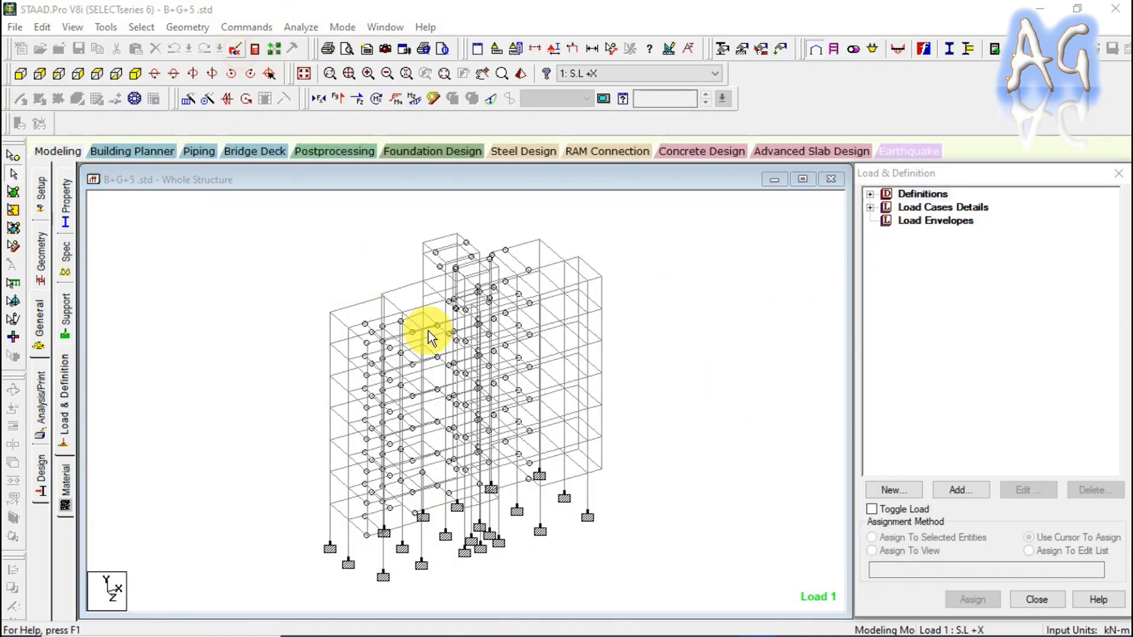
{"action": "left_click", "coordinate": [241, 424]}
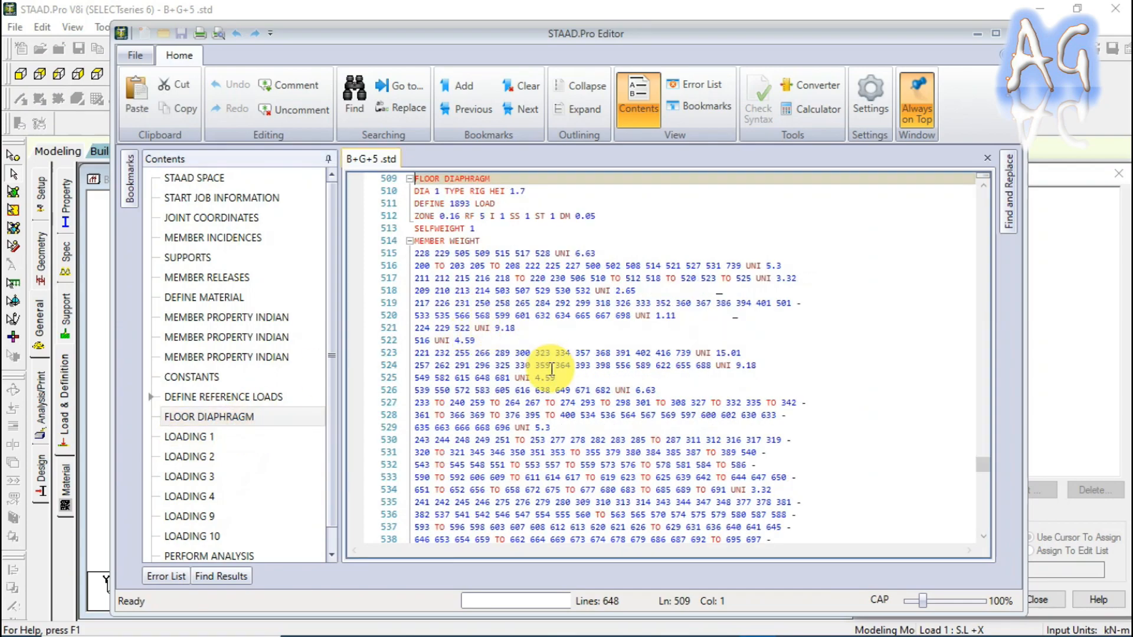
{"action": "scroll", "coordinate": [543, 363], "scroll_direction": "up", "scroll_amount": 1}
{"action": "left_click_drag", "start_coordinate": [528, 228], "coordinate": [374, 223]}
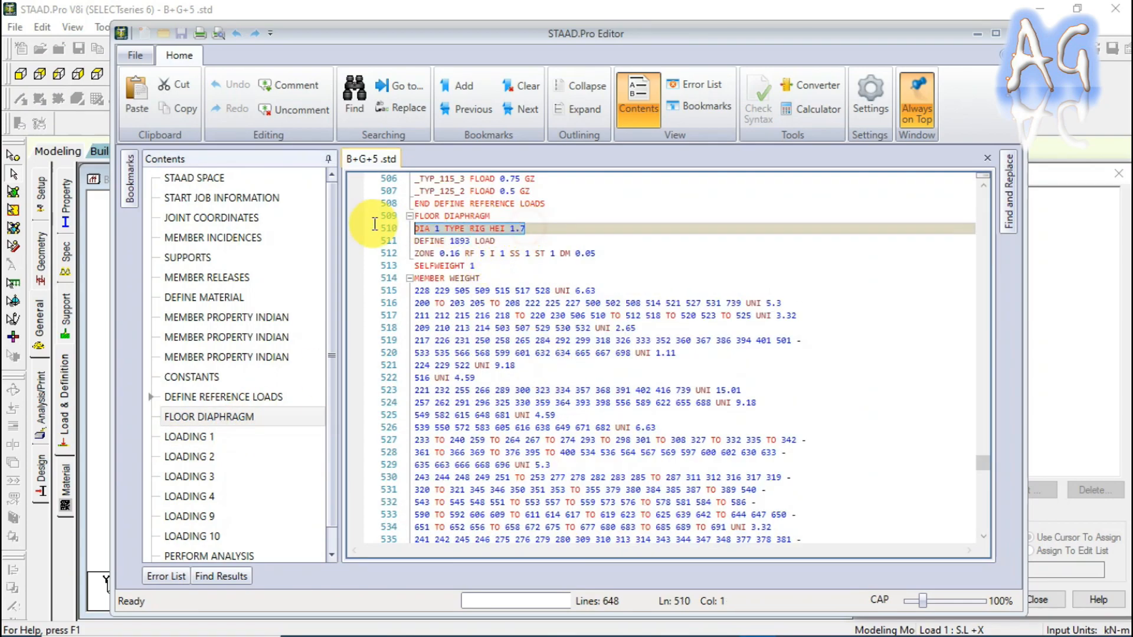
{"action": "right_click", "coordinate": [431, 229]}
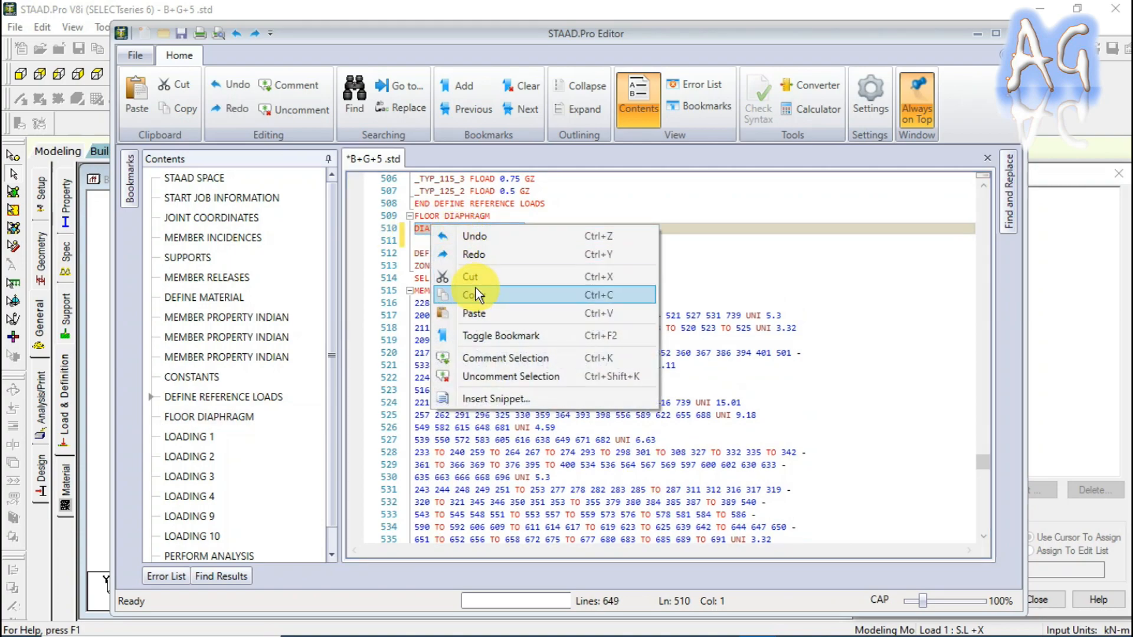
{"action": "left_click", "coordinate": [476, 293]}
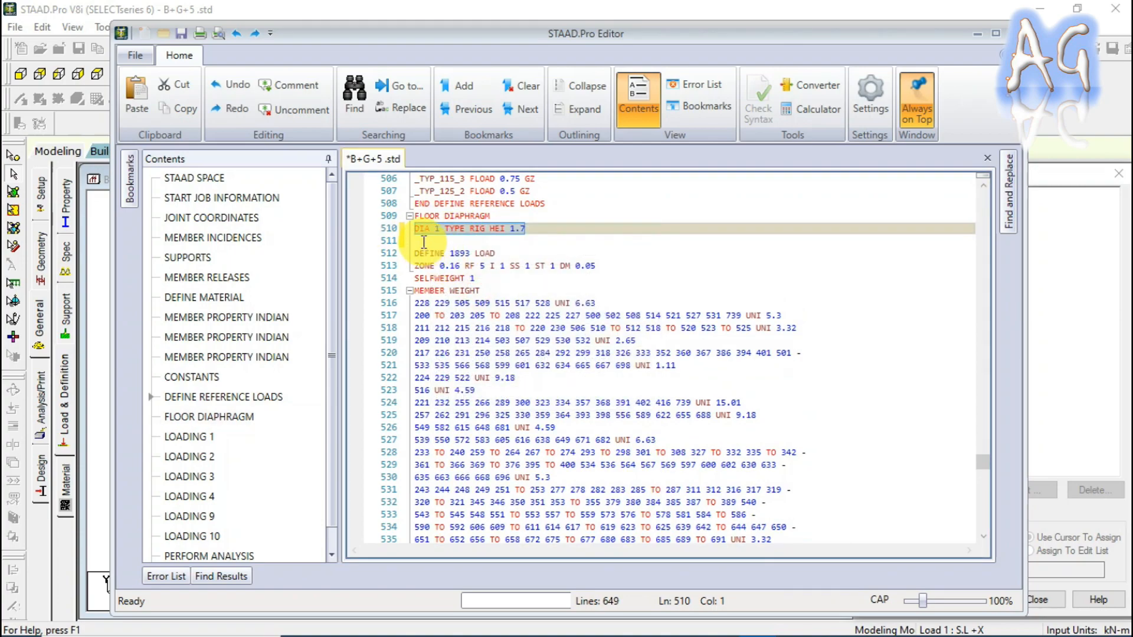
{"action": "left_click", "coordinate": [422, 240]}
{"action": "key", "text": "ctrl+v"}
Look up a second-level node's Y coordinate in the model and change the copied diaphragm line to DIA 2 TYPE RIG HEI 4.75.
{"action": "double_click", "coordinate": [436, 240]}
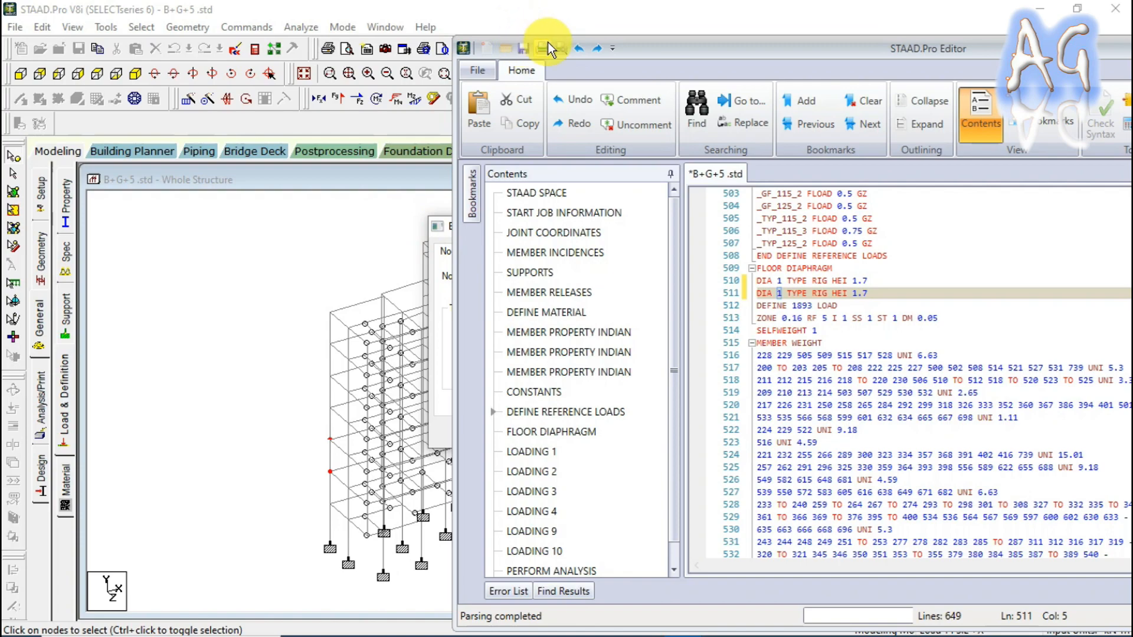
{"action": "left_click_drag", "start_coordinate": [628, 44], "coordinate": [663, 45]}
{"action": "left_click_drag", "start_coordinate": [455, 227], "coordinate": [114, 155]}
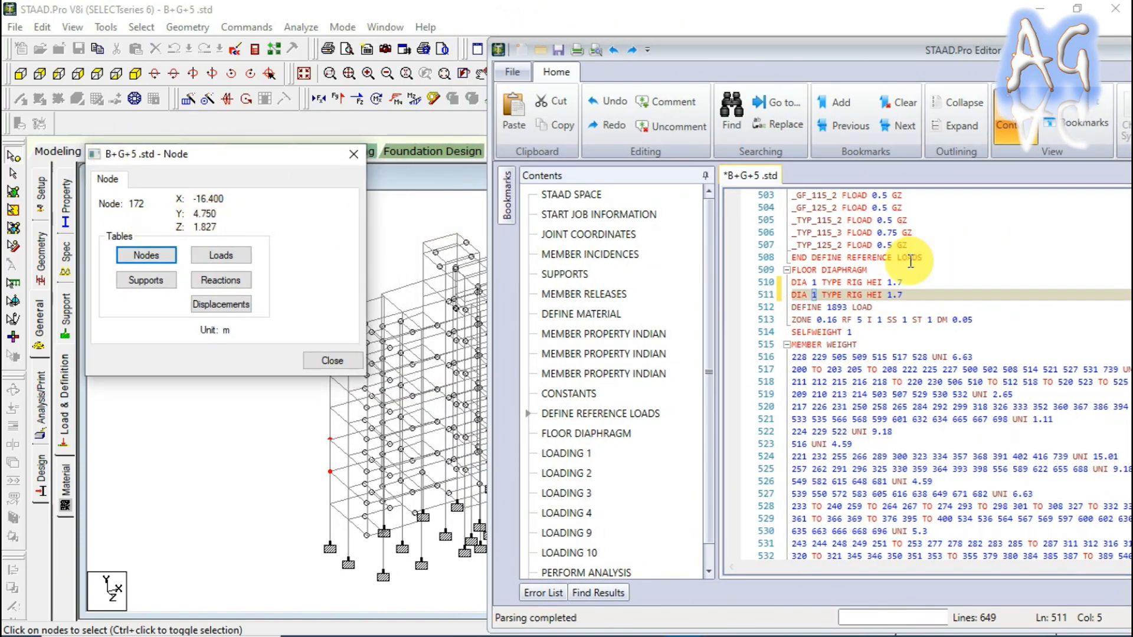
{"action": "left_click", "coordinate": [817, 295]}
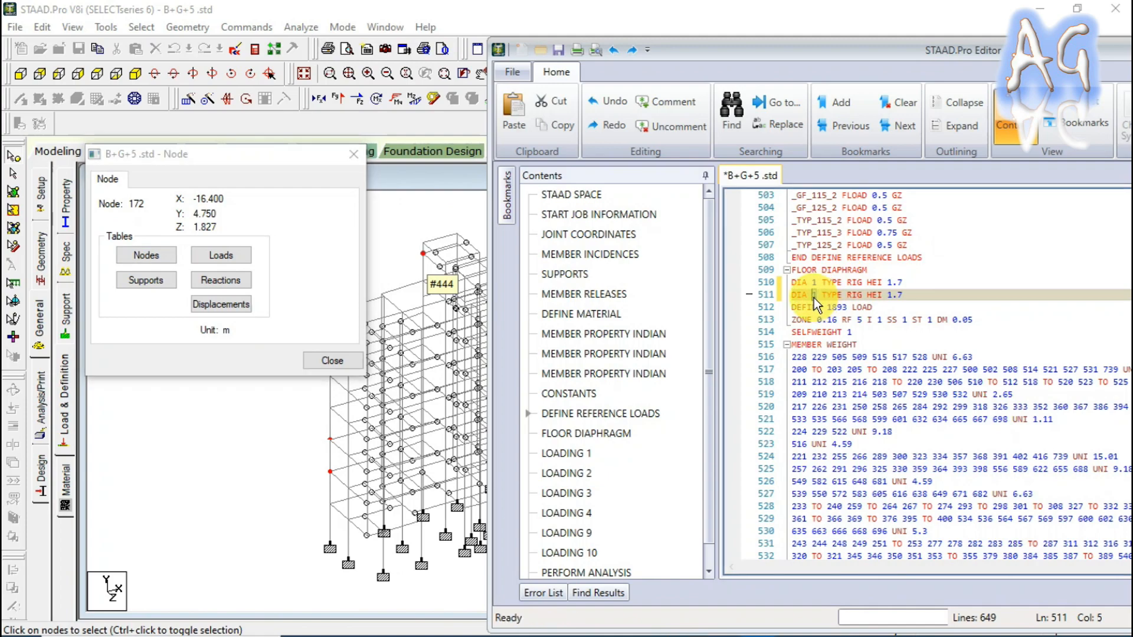
{"action": "type", "text": "2"}
{"action": "left_click", "coordinate": [894, 297]}
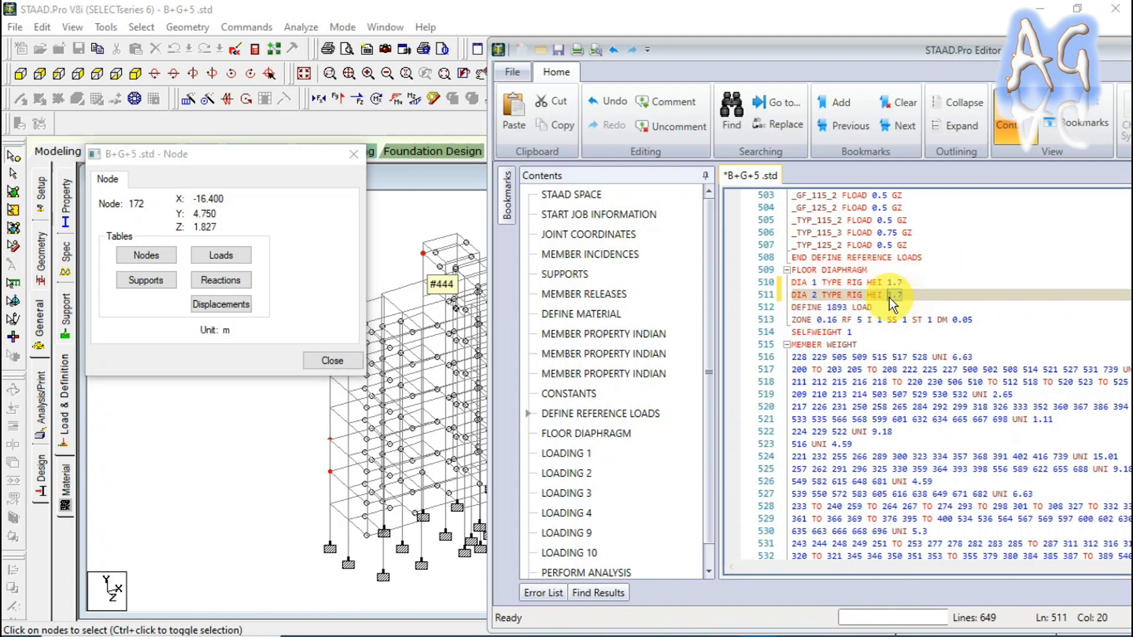
{"action": "type", "text": "4"}
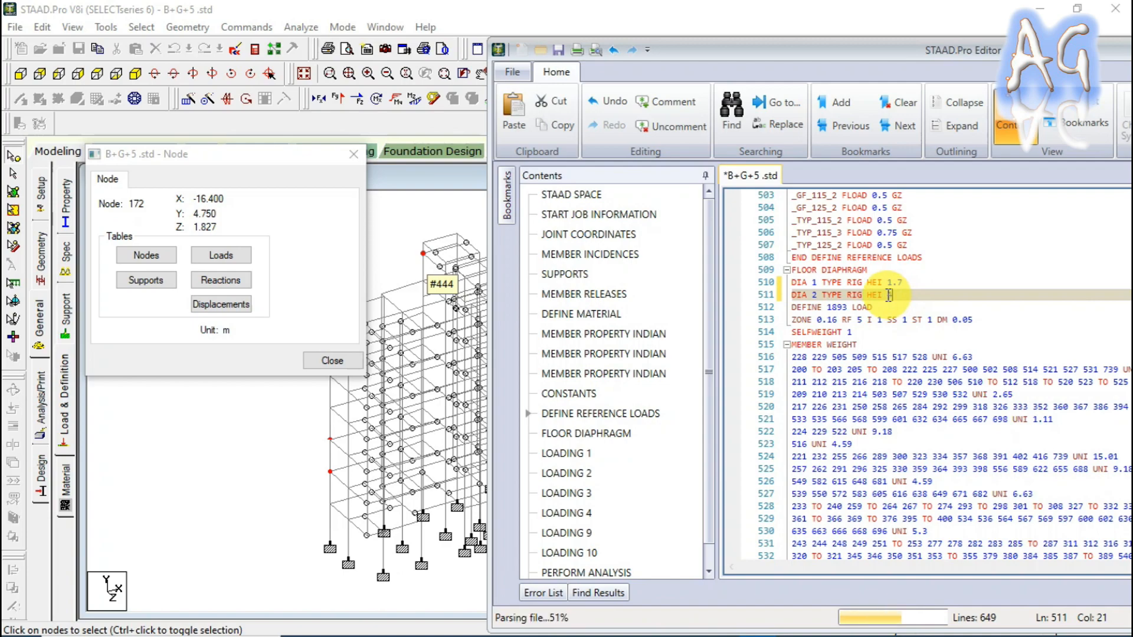
{"action": "type", "text": ".75"}
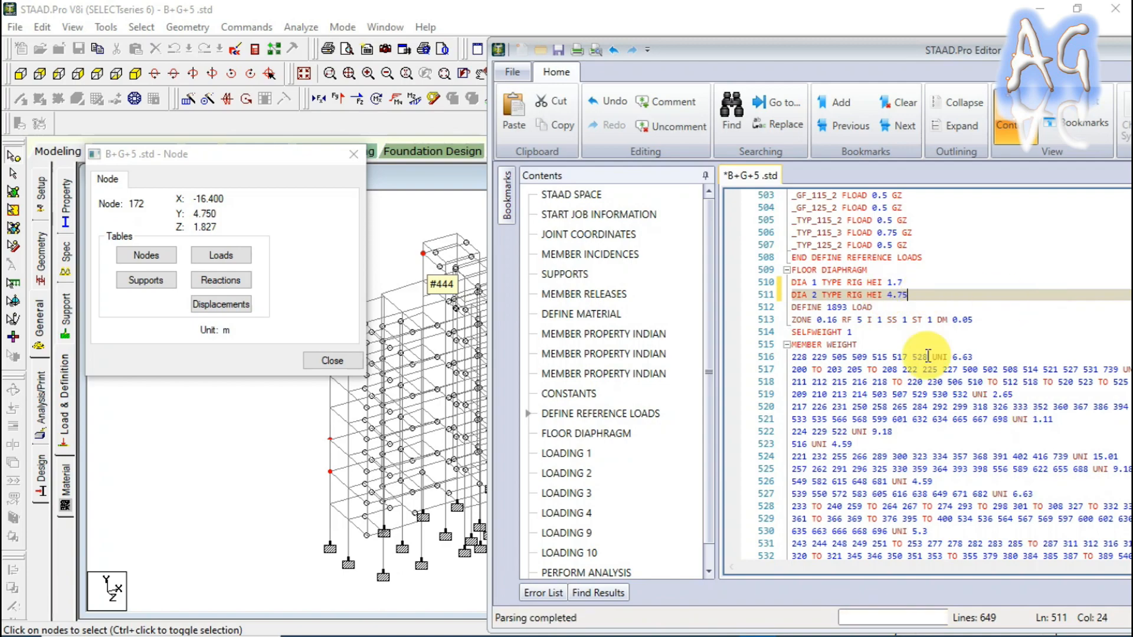
Query the corner node one level higher for its elevation, and duplicate the DIA 2 line on a new line before DEFINE 1893 LOAD.
{"action": "left_click_drag", "start_coordinate": [297, 166], "coordinate": [245, 120]}
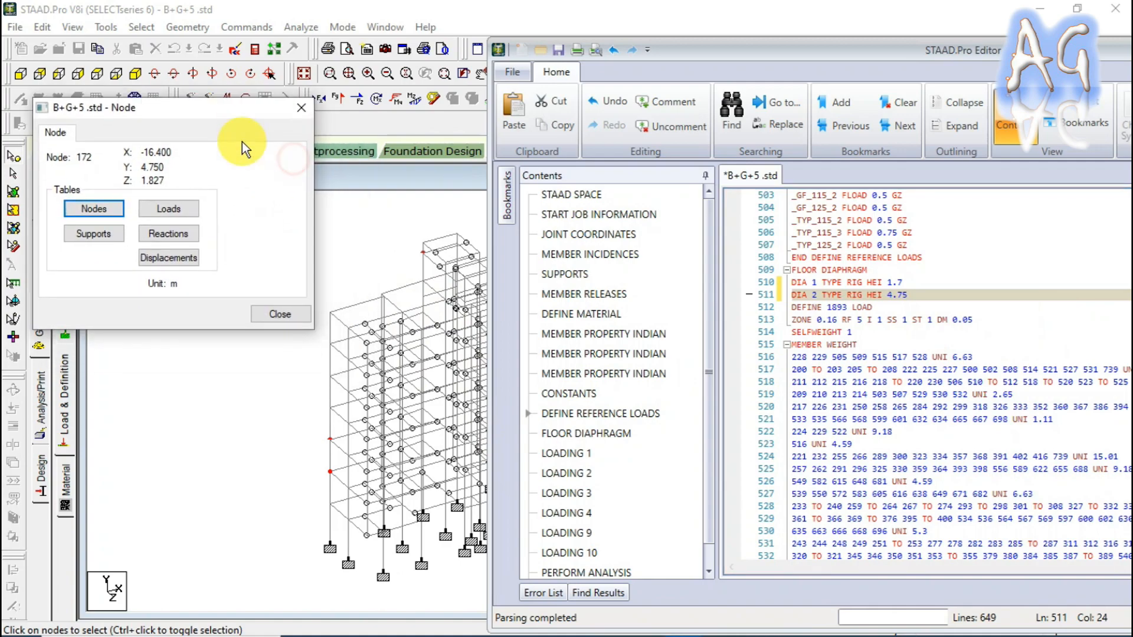
{"action": "left_click", "coordinate": [331, 441]}
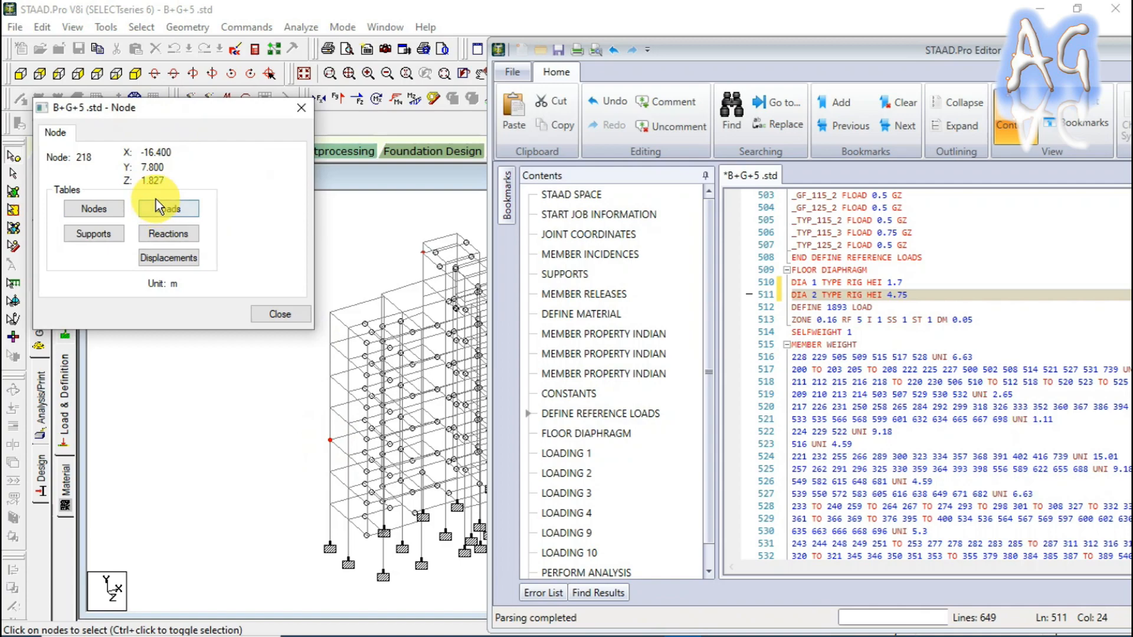
{"action": "left_click_drag", "start_coordinate": [908, 294], "coordinate": [793, 295]}
{"action": "left_click", "coordinate": [911, 294]}
{"action": "key", "text": "Return"}
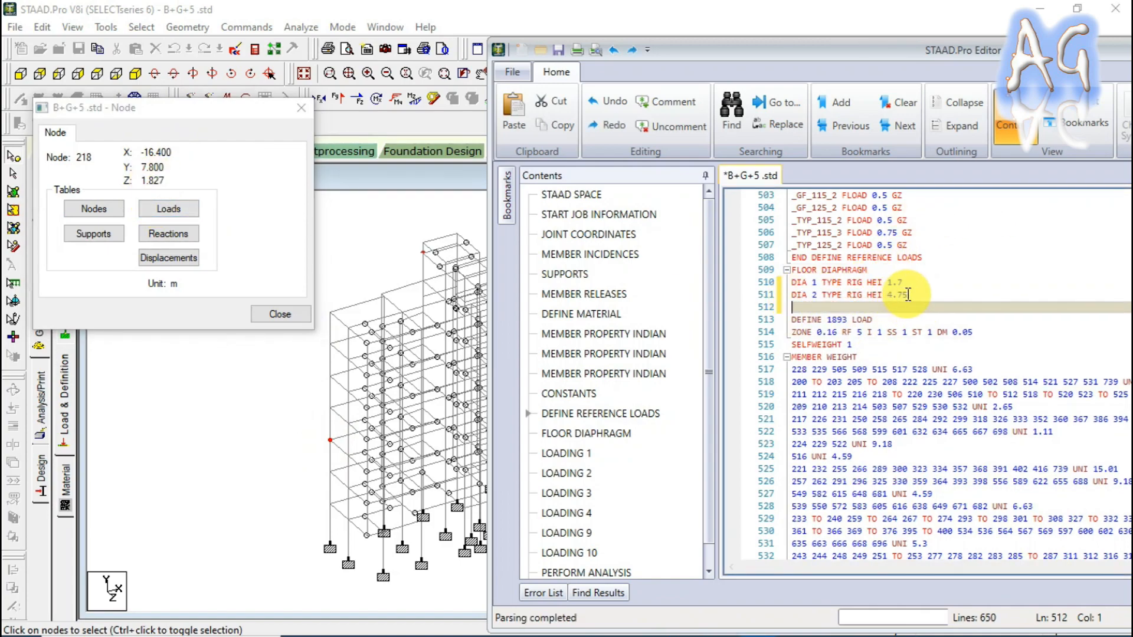
{"action": "left_click_drag", "start_coordinate": [909, 294], "coordinate": [794, 296]}
{"action": "right_click", "coordinate": [798, 295]}
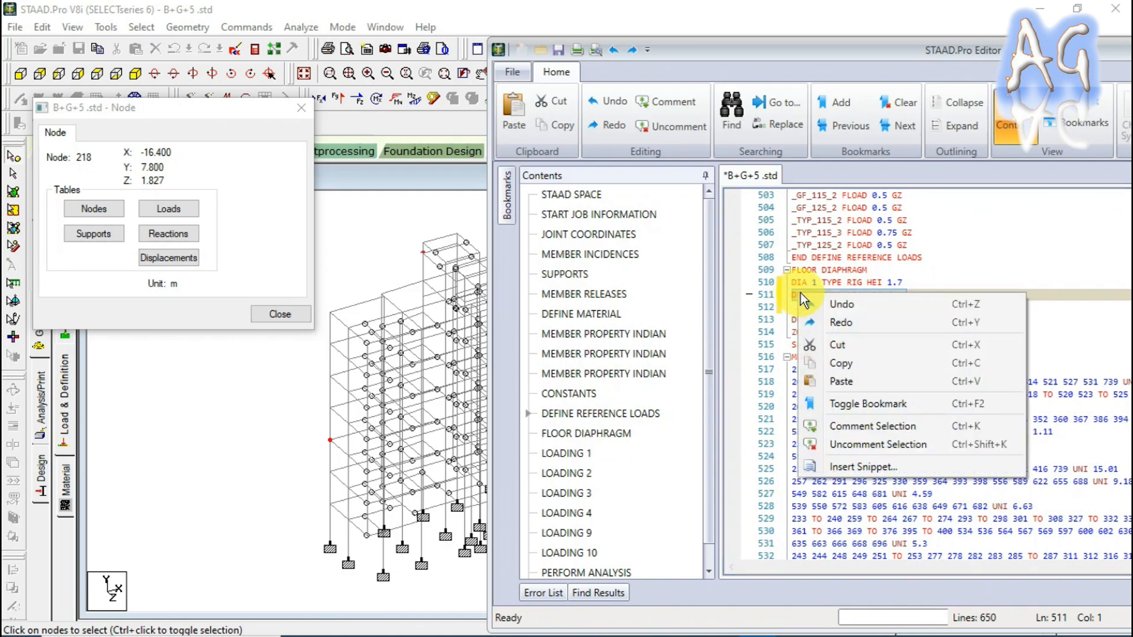
{"action": "left_click", "coordinate": [838, 360]}
{"action": "left_click", "coordinate": [800, 308]}
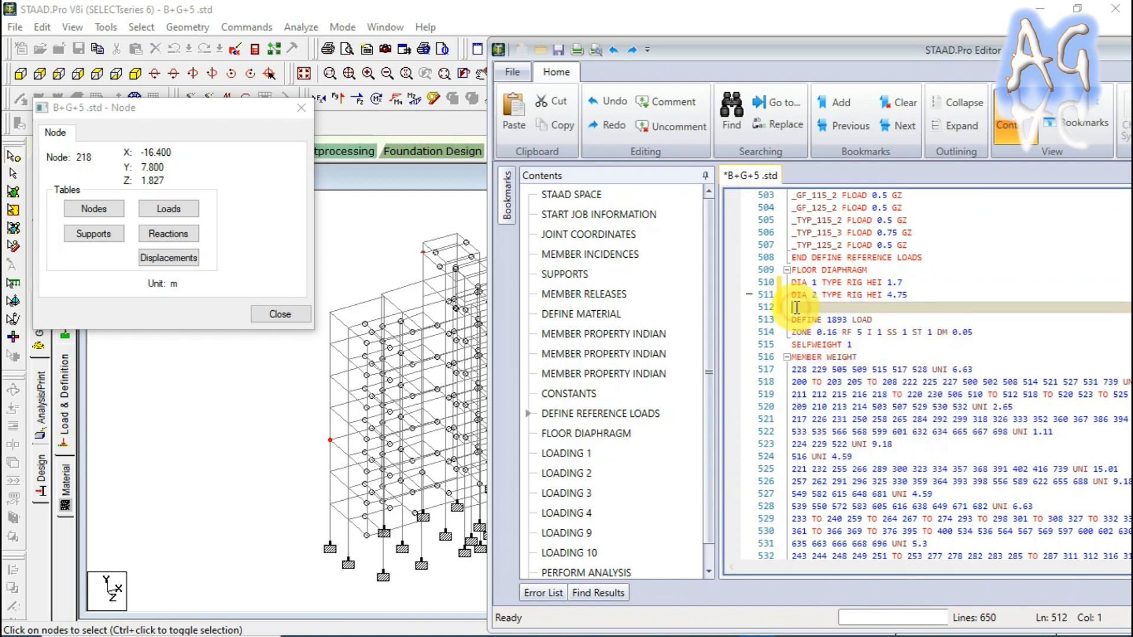
{"action": "right_click", "coordinate": [799, 308]}
{"action": "left_click", "coordinate": [844, 392]}
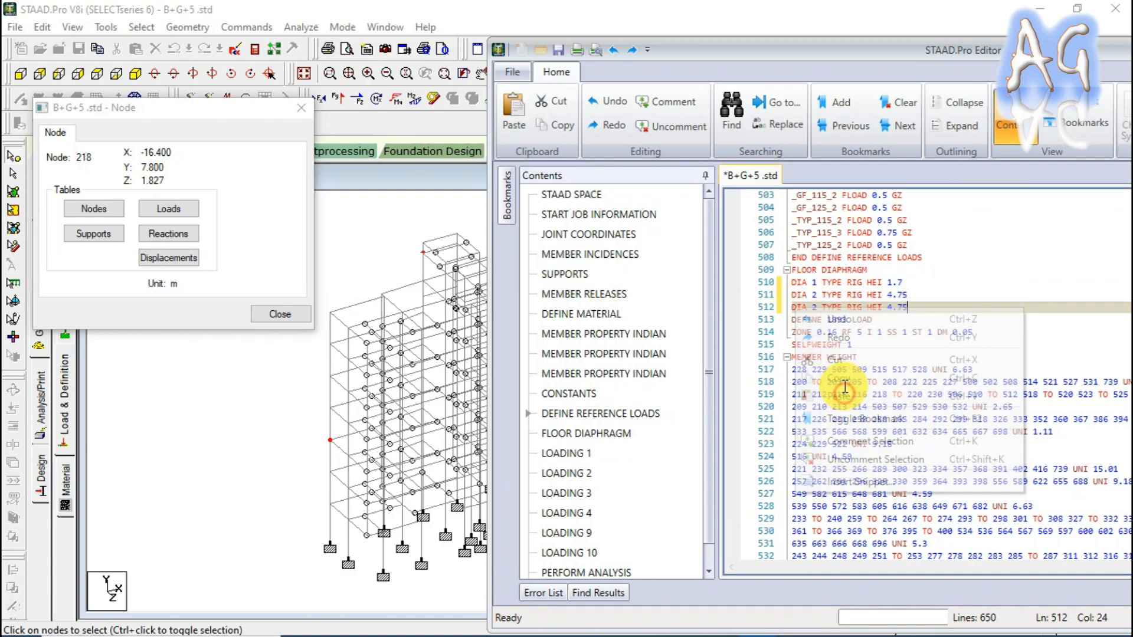
Change the duplicated DIA 2 line to DIA 3 TYPE RIG HEI 7.8.
{"action": "left_click", "coordinate": [813, 307]}
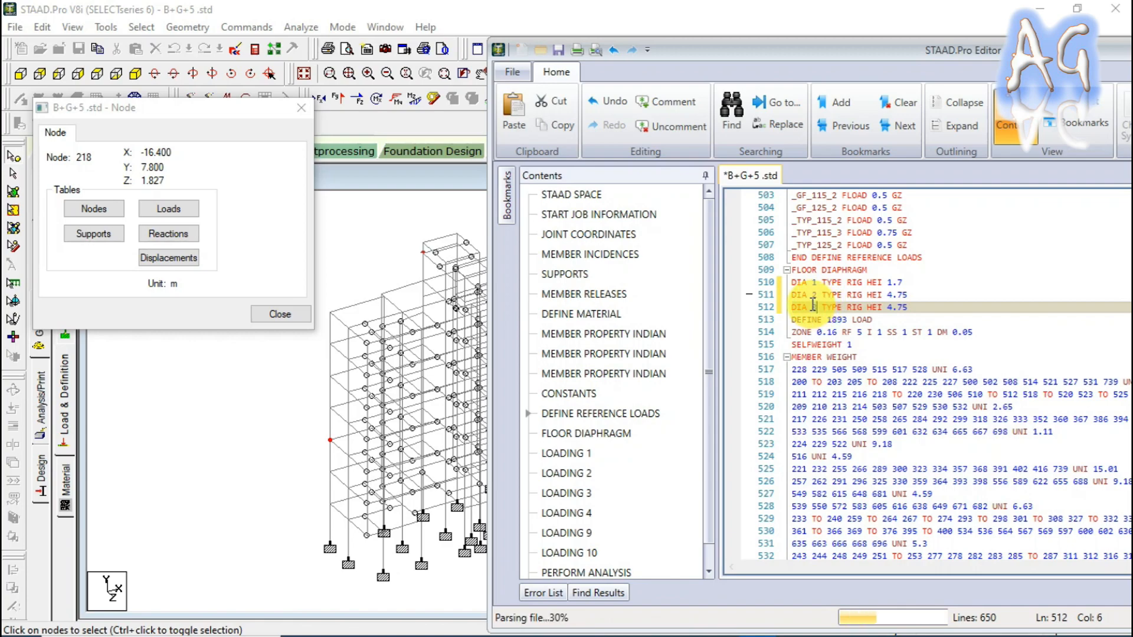
{"action": "left_click_drag", "start_coordinate": [913, 309], "coordinate": [886, 310]}
{"action": "type", "text": "7."}
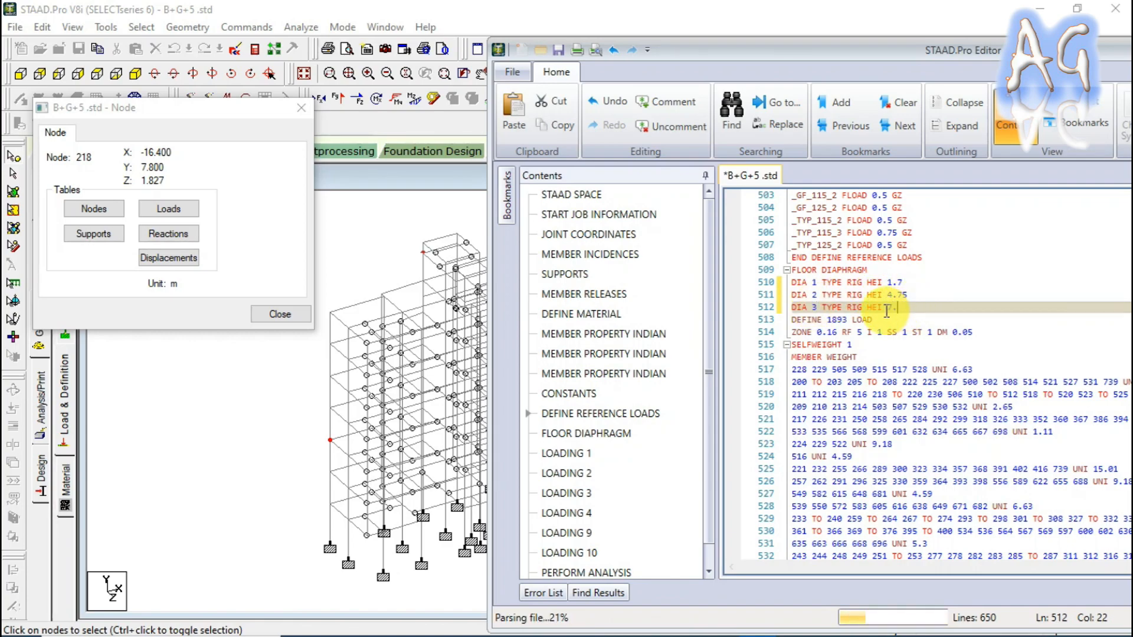
{"action": "type", "text": "8"}
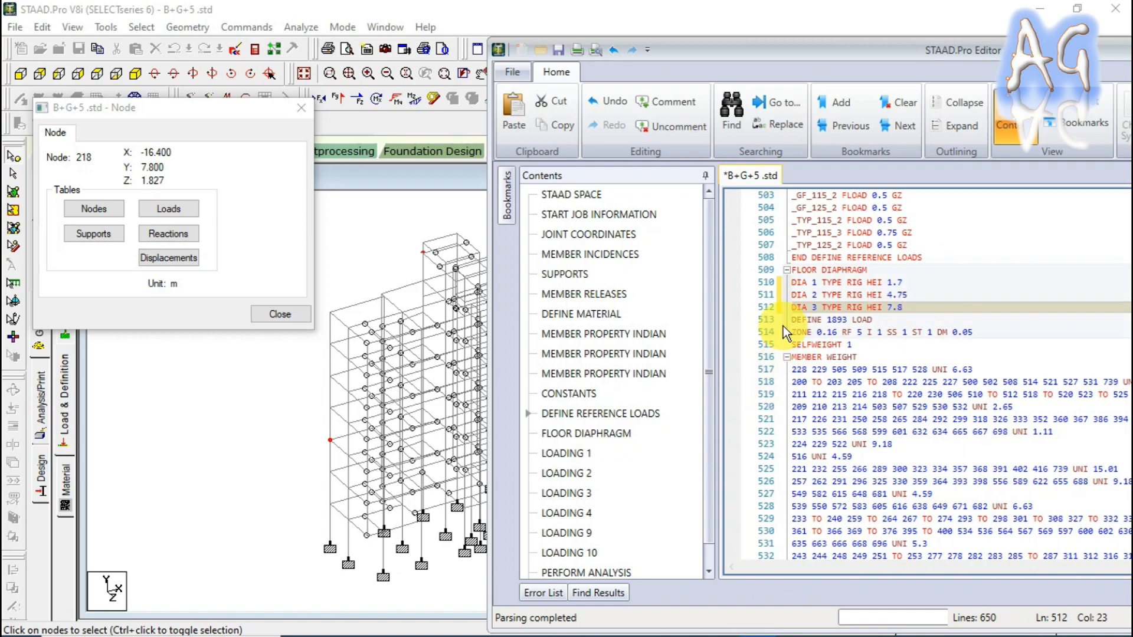
Close the node information, save the edited input file and close the editor.
{"action": "left_click", "coordinate": [301, 108]}
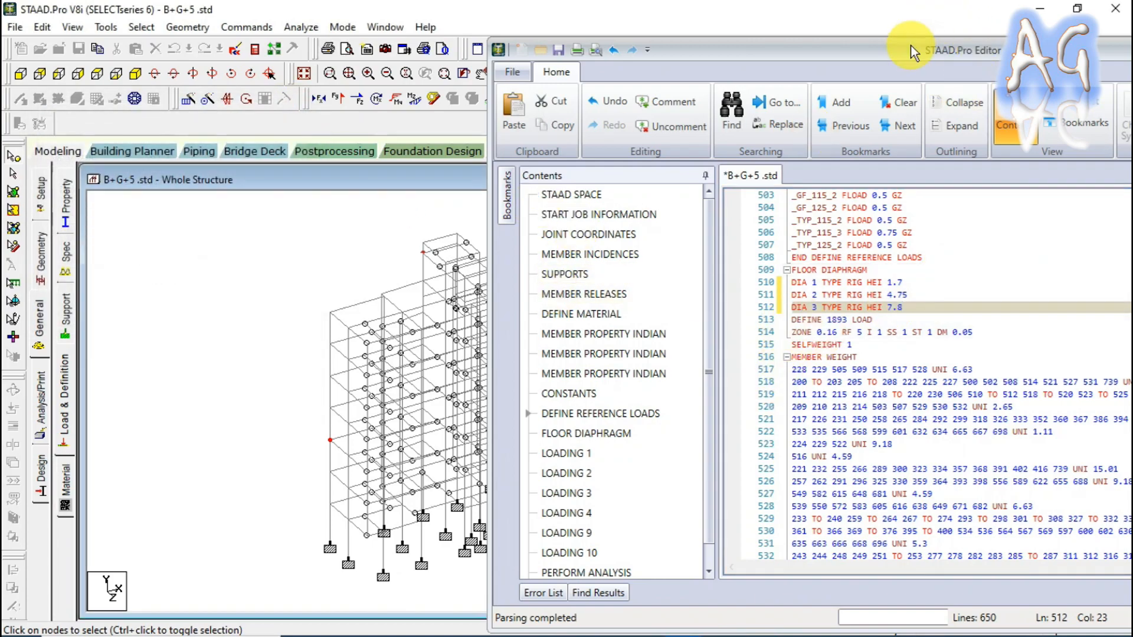
{"action": "left_click_drag", "start_coordinate": [913, 52], "coordinate": [759, 68]}
{"action": "left_click", "coordinate": [410, 71]}
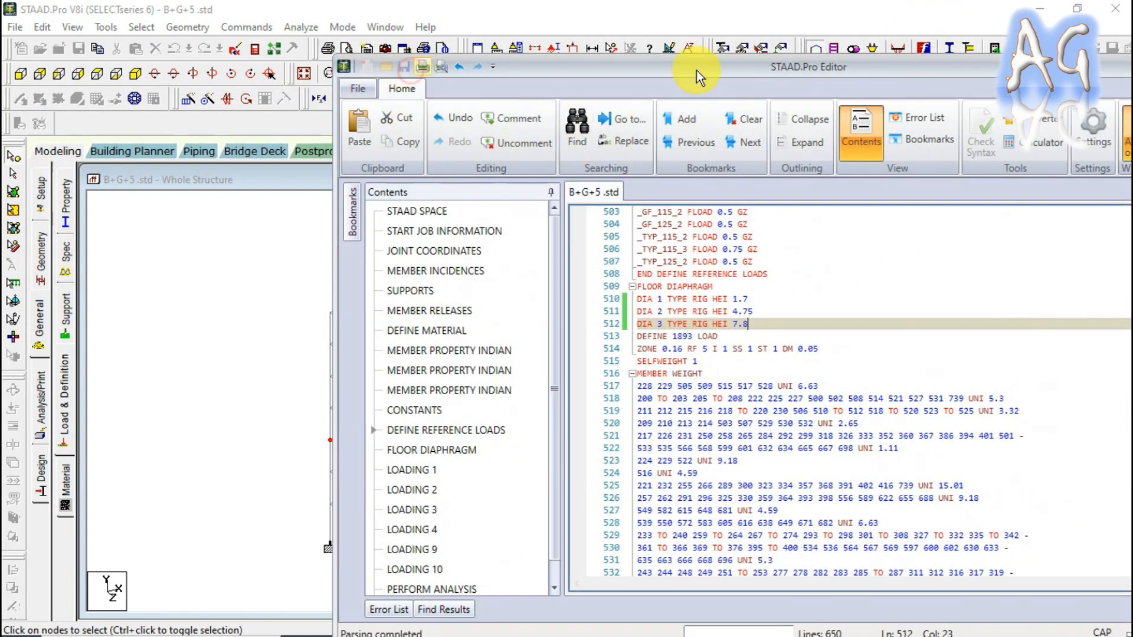
{"action": "double_click", "coordinate": [885, 69]}
{"action": "left_click", "coordinate": [941, 101]}
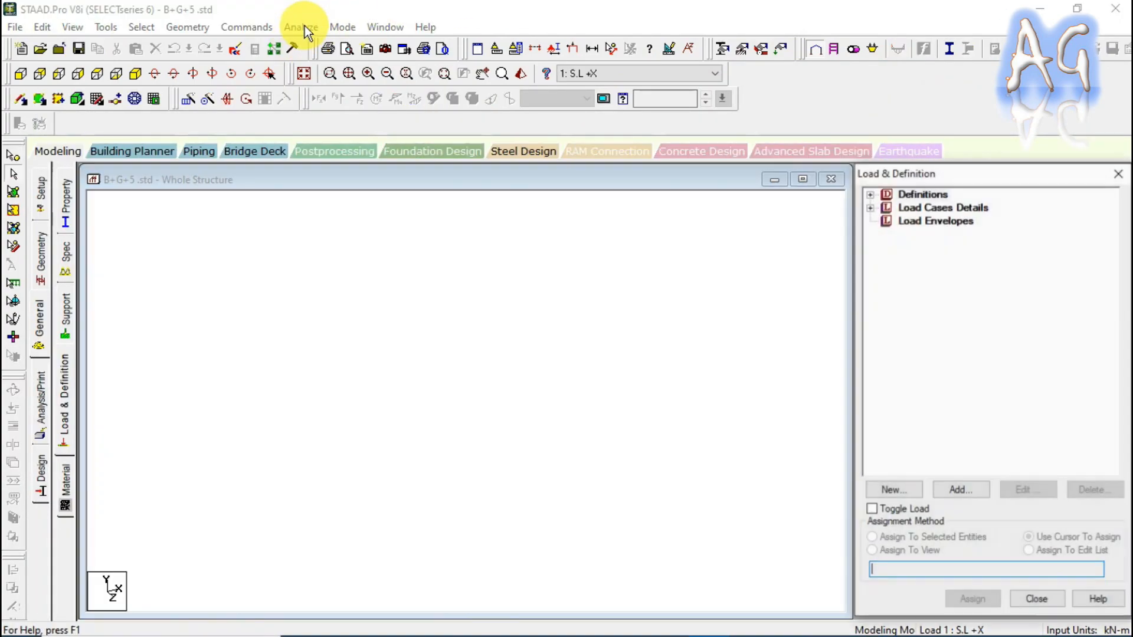
Run the analysis with the three diaphragms and view the output file.
{"action": "left_click", "coordinate": [305, 26]}
{"action": "left_click", "coordinate": [303, 46]}
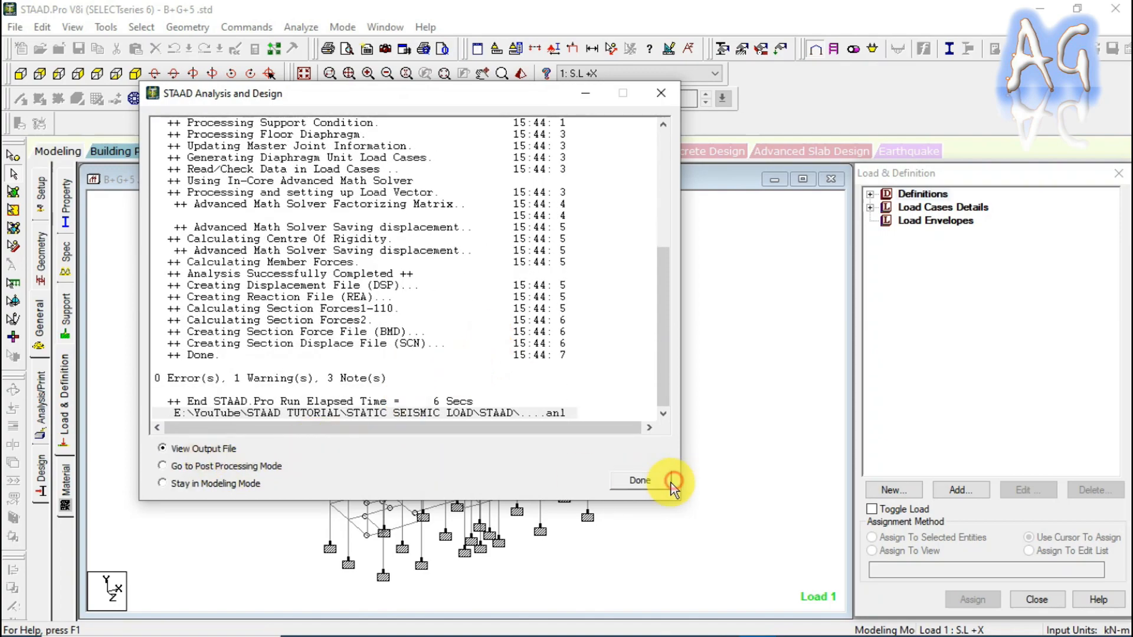
{"action": "left_click", "coordinate": [649, 480]}
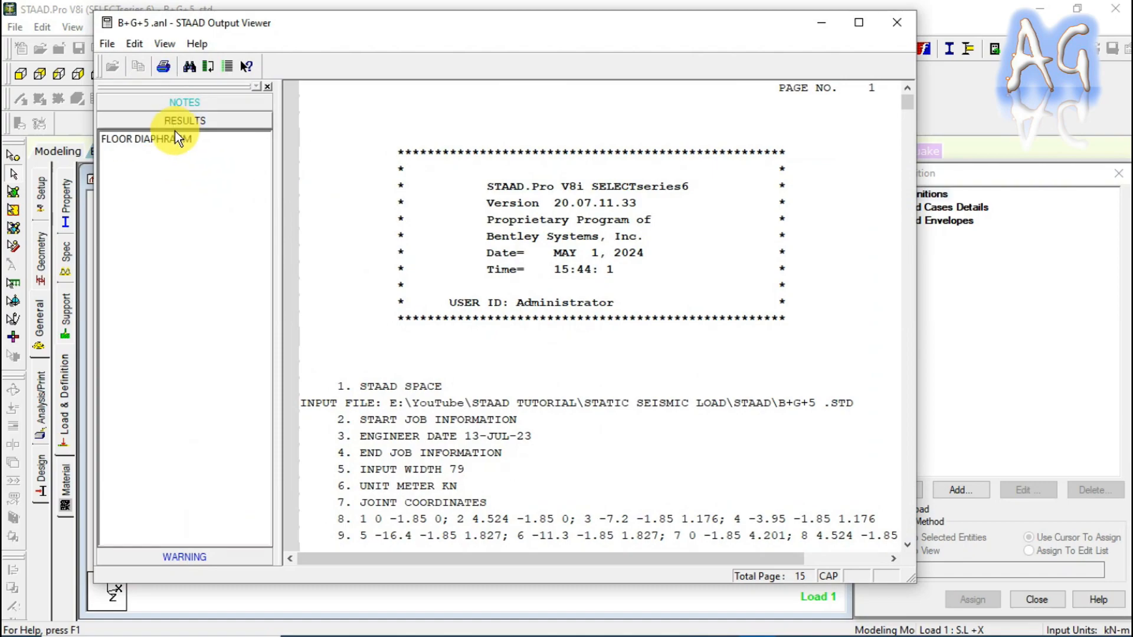
Examine each diaphragm's floor weight, centre of mass and master joint number in the floor diaphragm results, and close the viewer.
{"action": "left_click", "coordinate": [158, 139]}
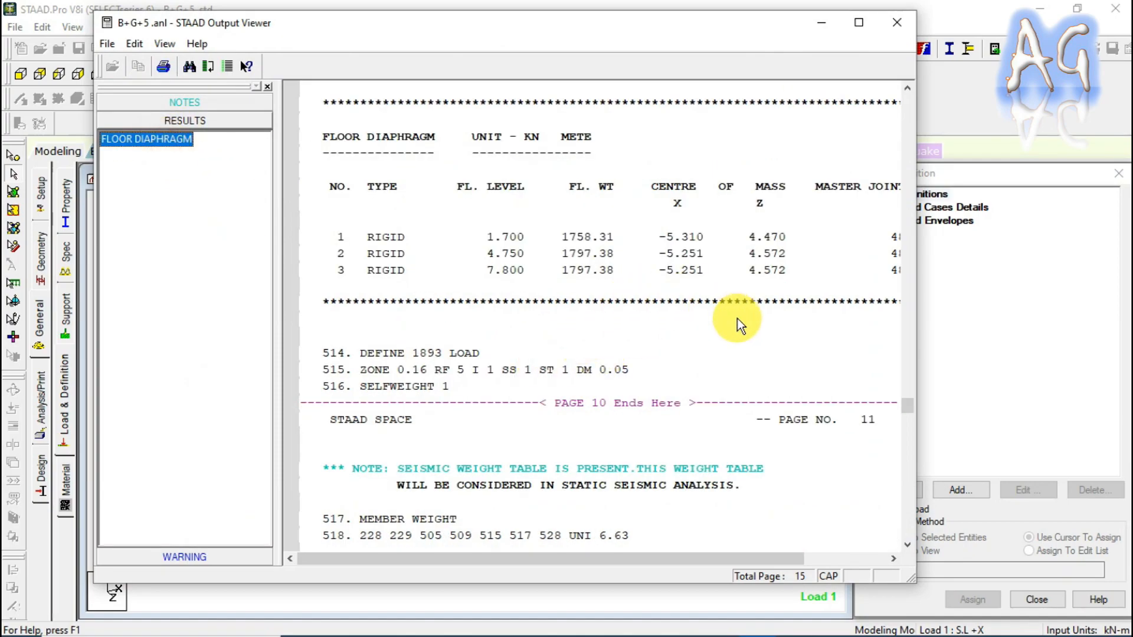
{"action": "left_click_drag", "start_coordinate": [733, 561], "coordinate": [763, 565]}
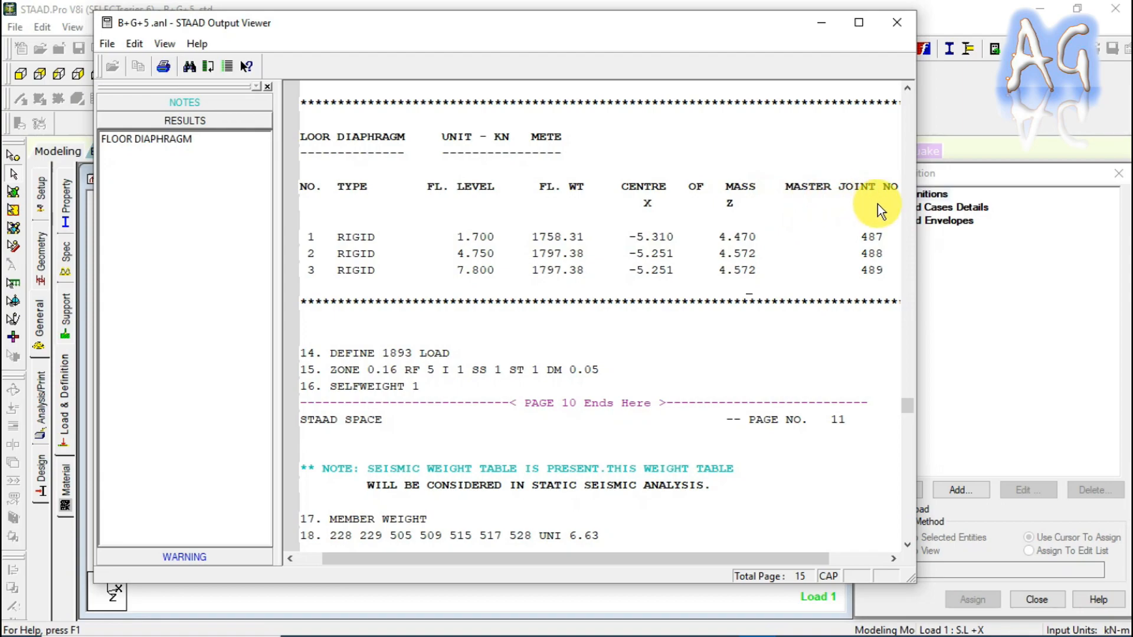
{"action": "left_click", "coordinate": [892, 22]}
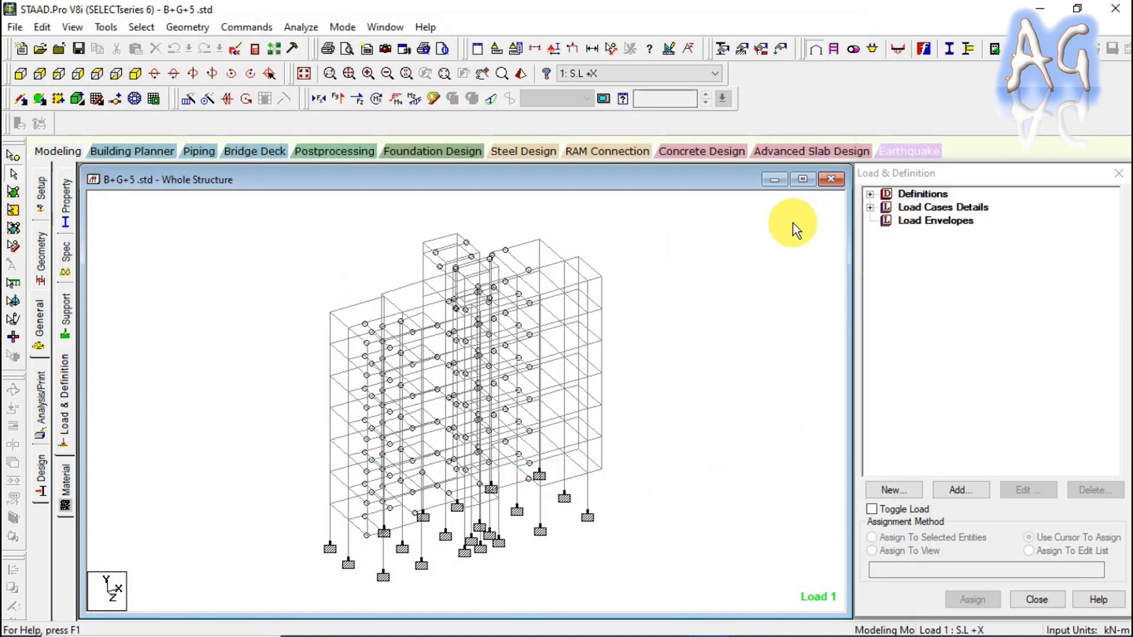